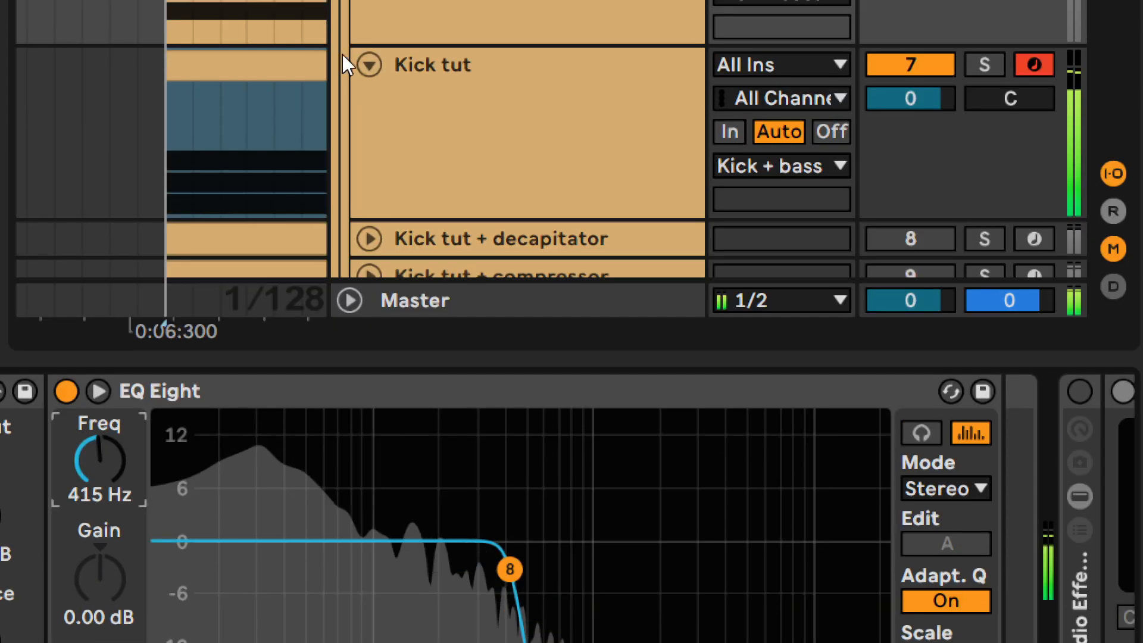
left_click(434, 148)
left_click(310, 206)
left_click_drag(486, 292, 486, 262)
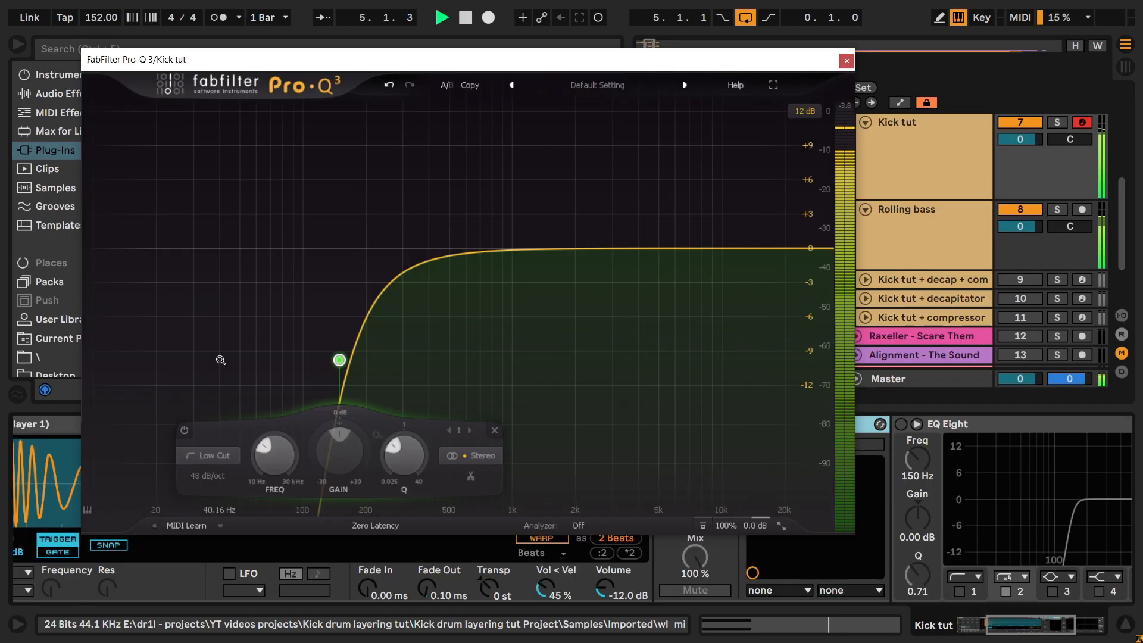
scroll(221, 483, "down", 1)
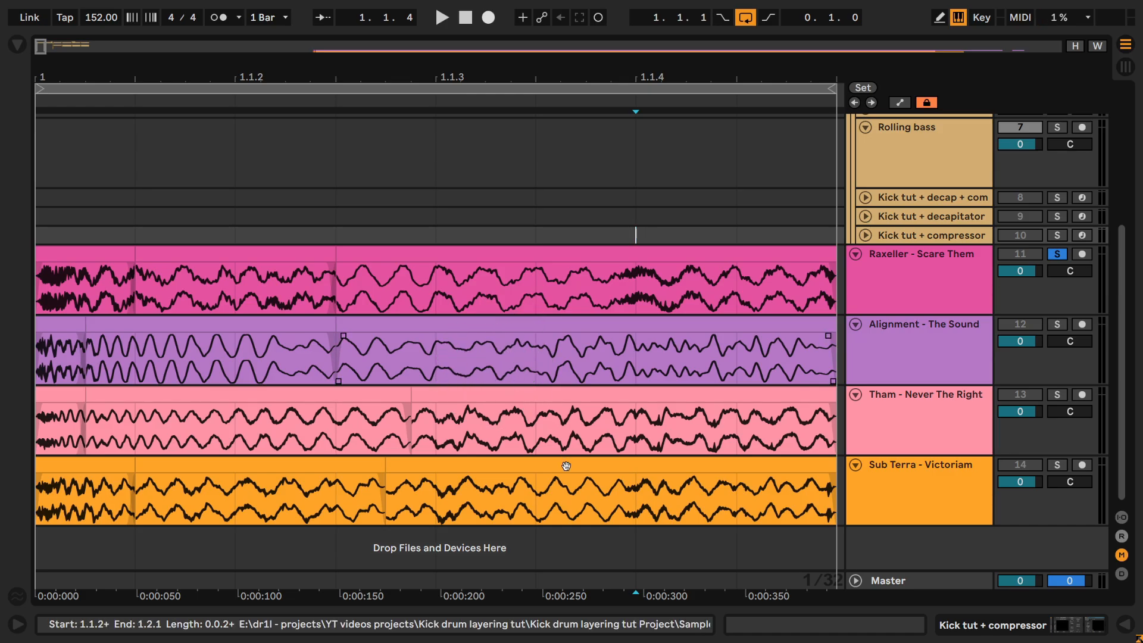
Step: Play the four full reference kicks, soloing the Raxeller, Alignment, Tham and Sub Terra tracks one after another
left_click(570, 483)
key("space")
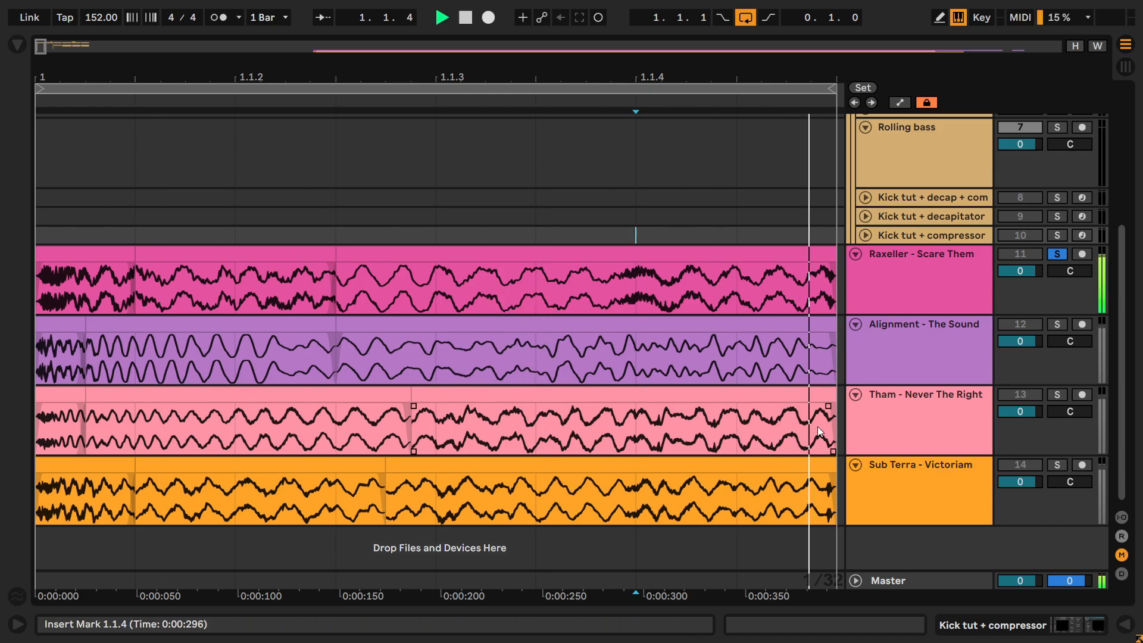
left_click(1055, 325)
left_click(1058, 394)
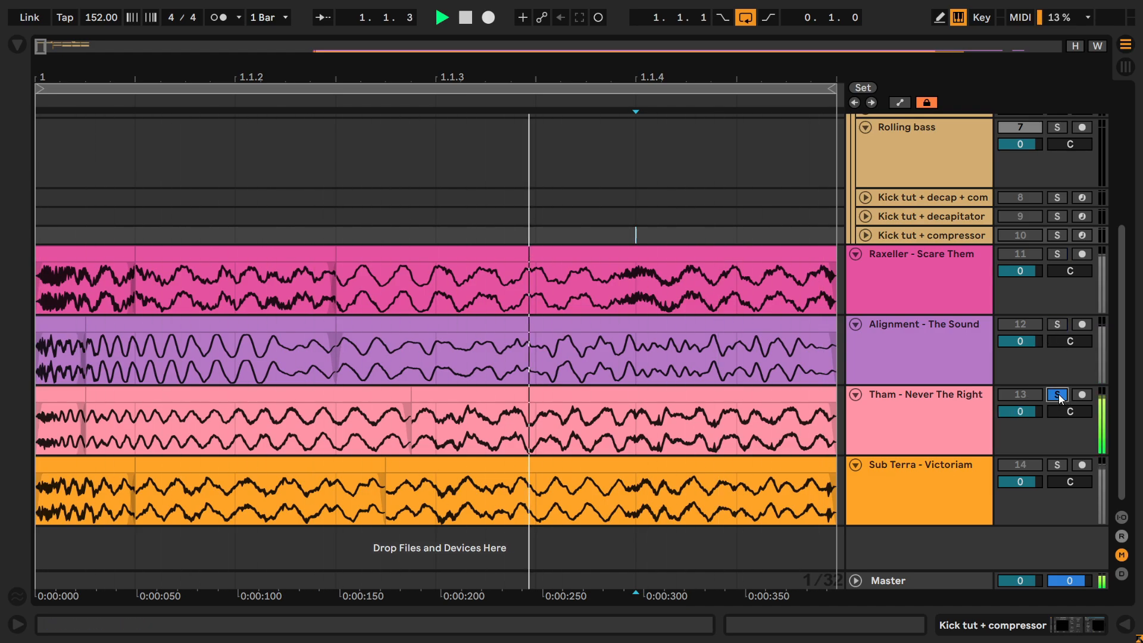
left_click(1057, 465)
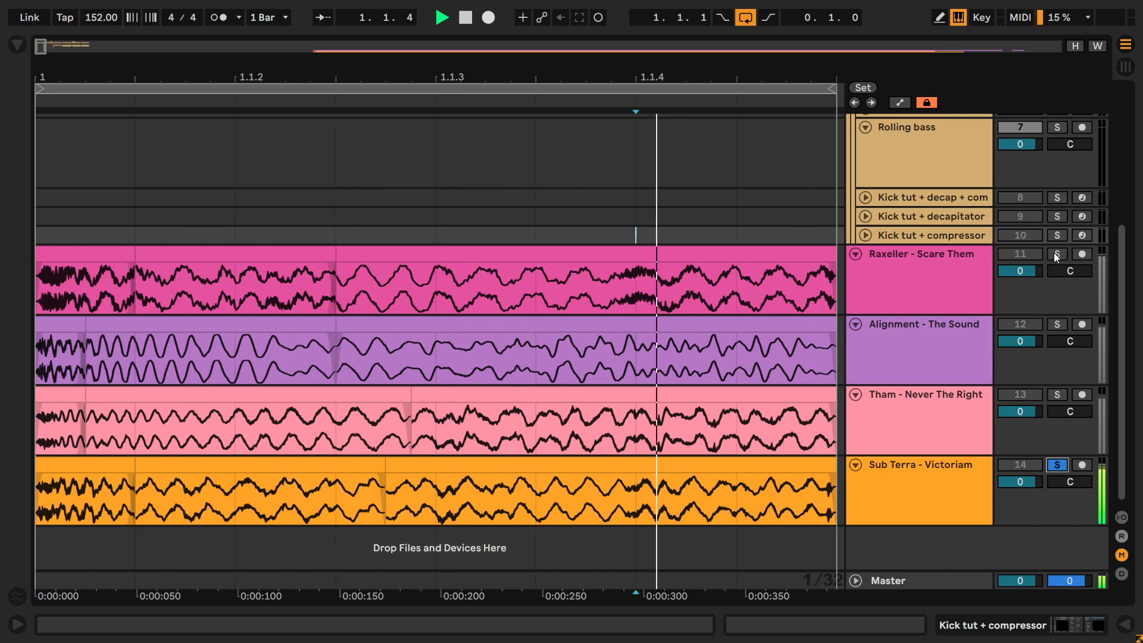
left_click(1057, 465)
key("space")
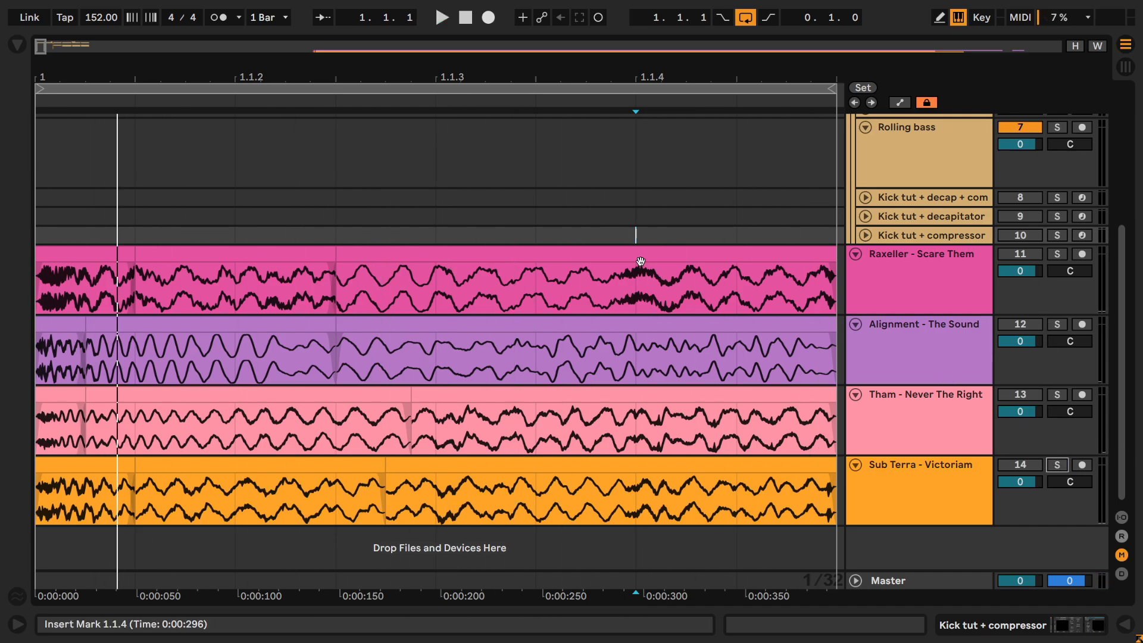
Step: Deactivate the middle and tail clips on the four reference tracks, leaving only the opening transient clips active
left_click(363, 250)
key("0")
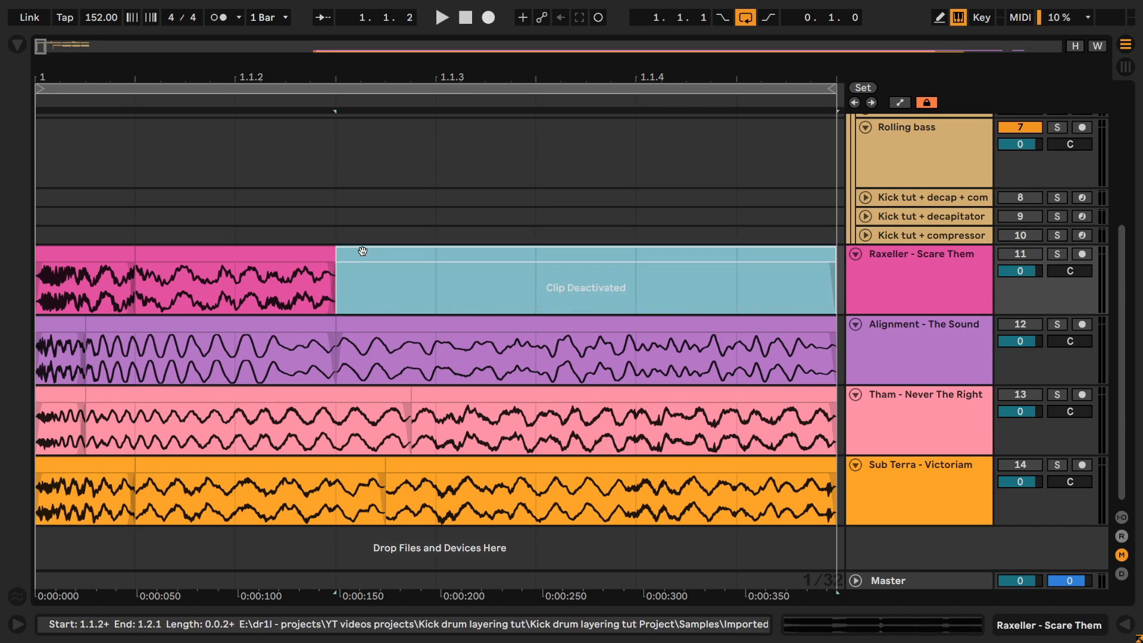
left_click(161, 250)
key("0")
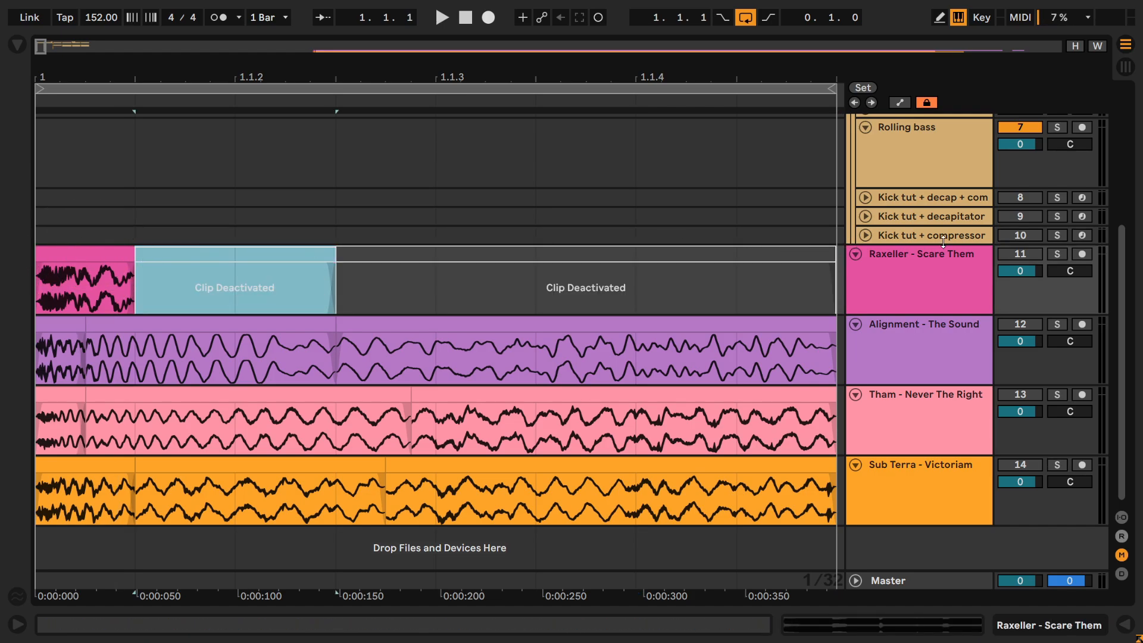
left_click(202, 326)
key("0")
left_click(381, 325)
key("0")
left_click(447, 394)
key("0")
left_click(238, 464)
key("0")
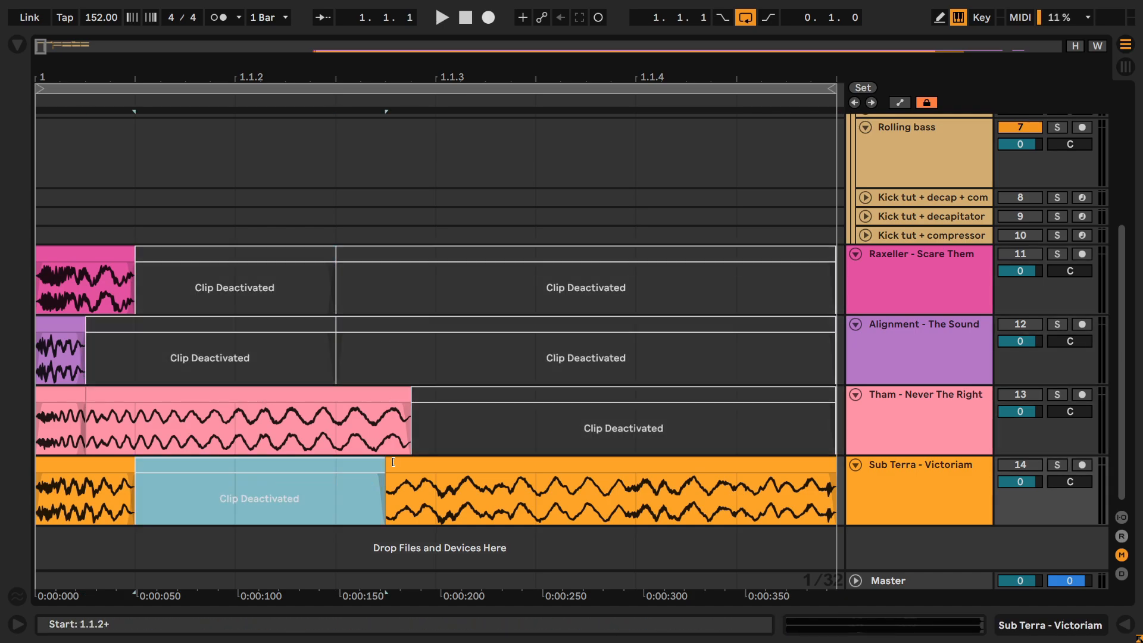
Step: Listen to the isolated transients of the Alignment, Tham and Sub Terra kicks in solo, one by one
left_click(1057, 325)
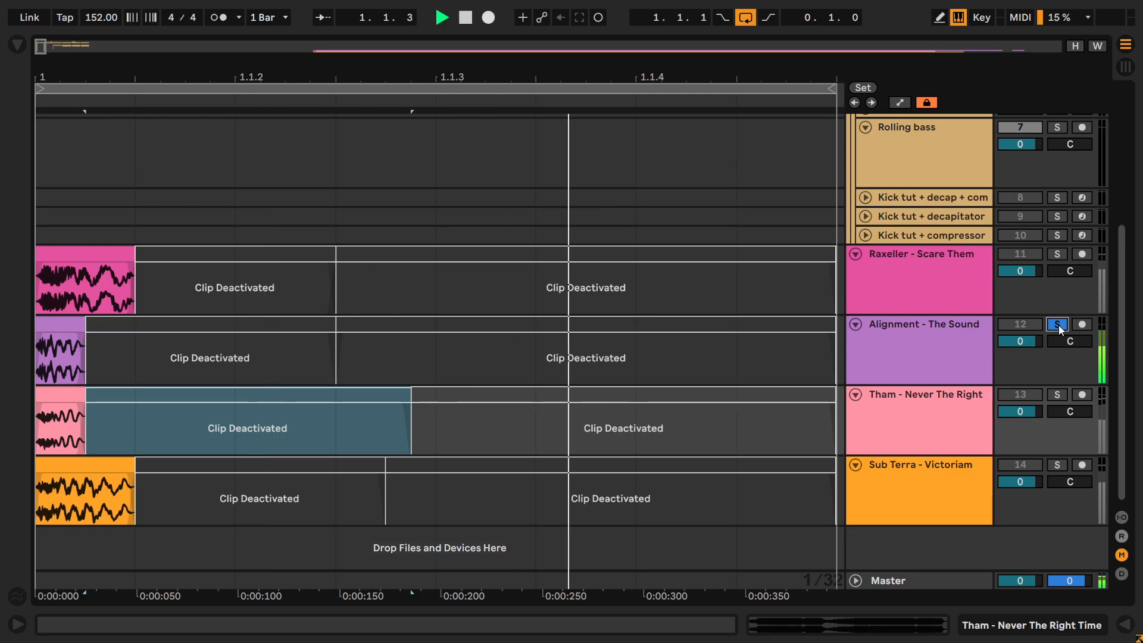
left_click(1057, 395)
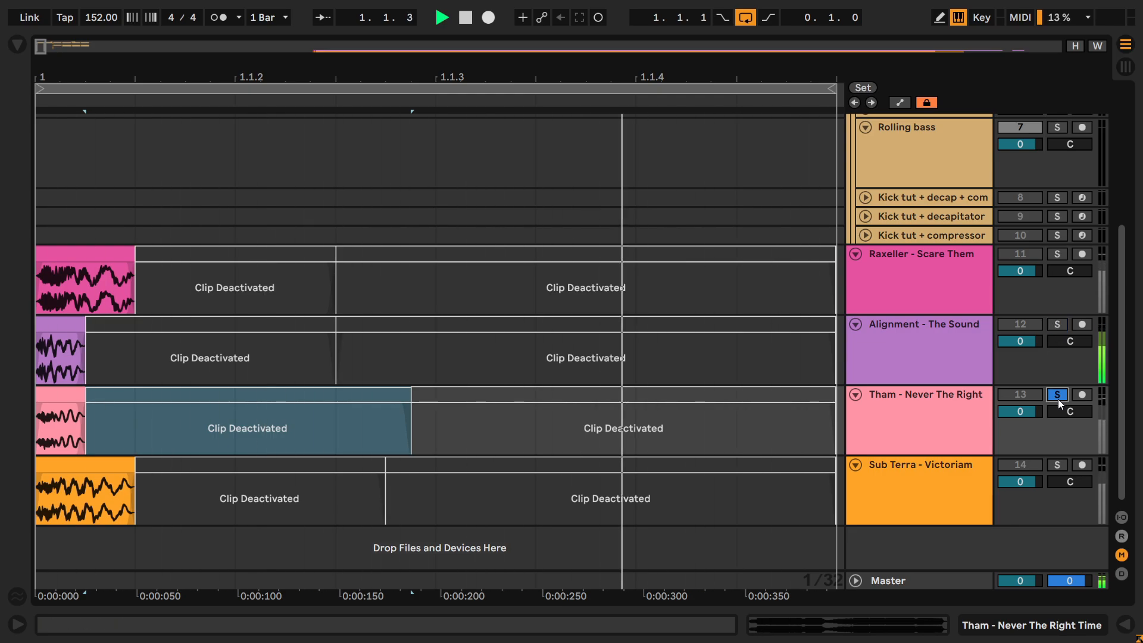
left_click(1056, 468)
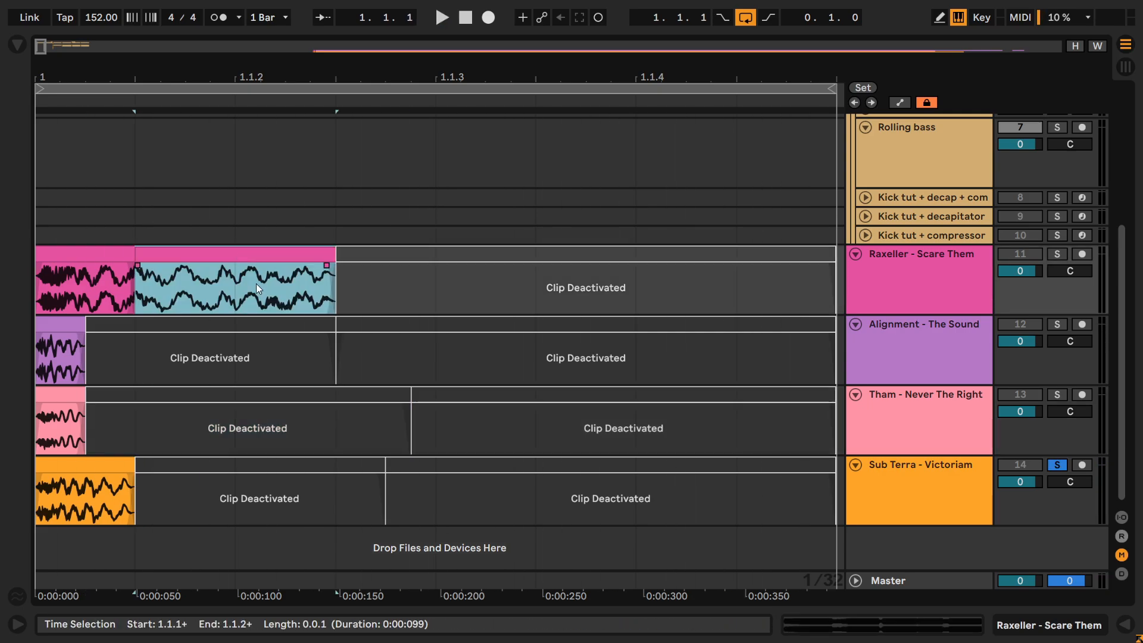
Step: Activate the middle clip on each of the four reference tracks and deactivate the transient clips
left_click(256, 284)
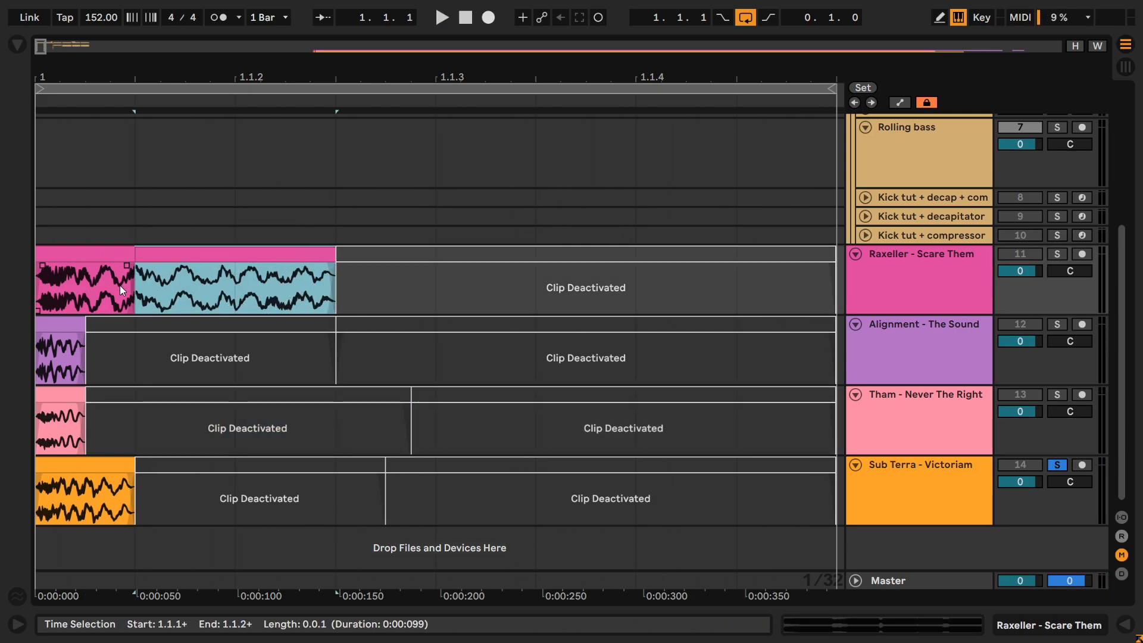
left_click(67, 257)
key("0")
left_click(61, 325)
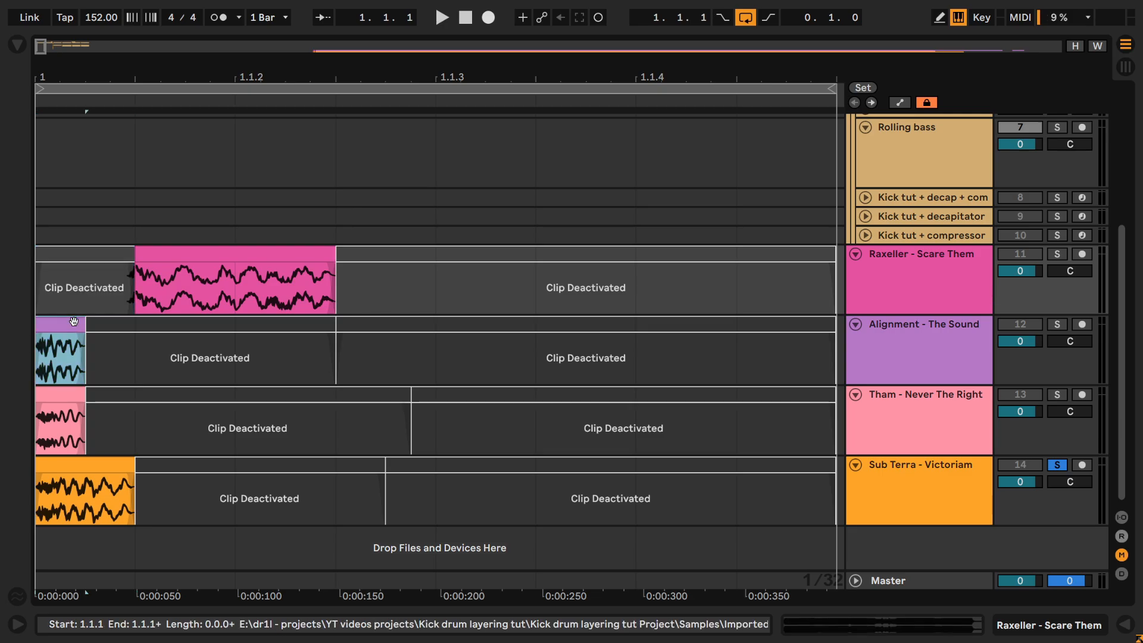
key("0")
left_click(113, 325)
key("0")
left_click(65, 395)
key("0")
Step: Listen to the isolated middle sections in solo, going from Sub Terra through Tham and Alignment to Raxeller
key("space")
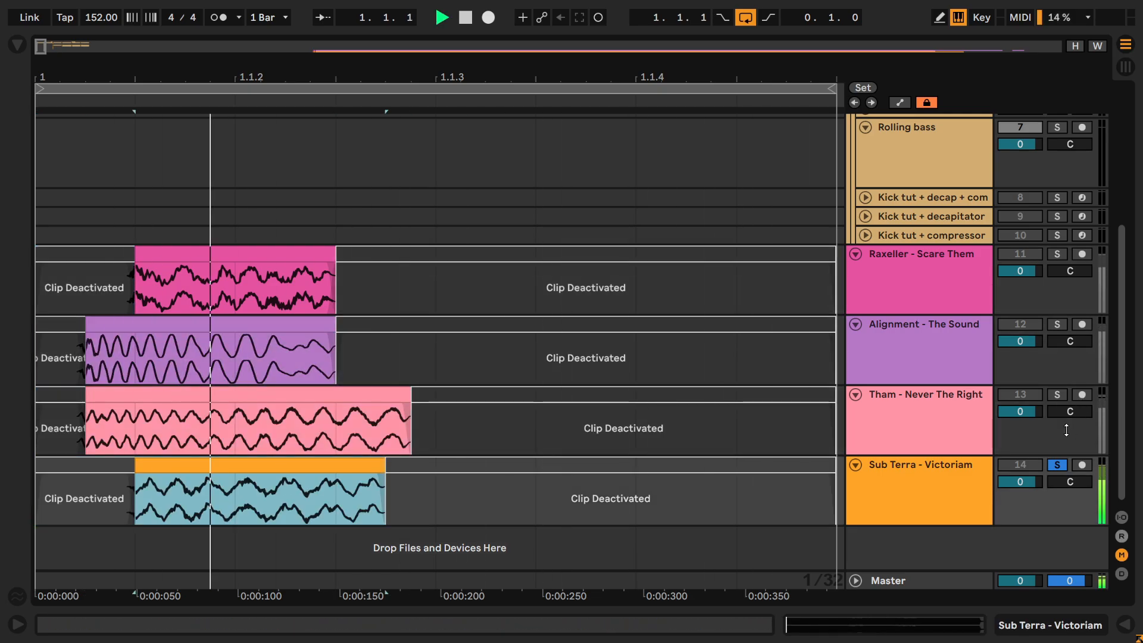
left_click(1058, 394)
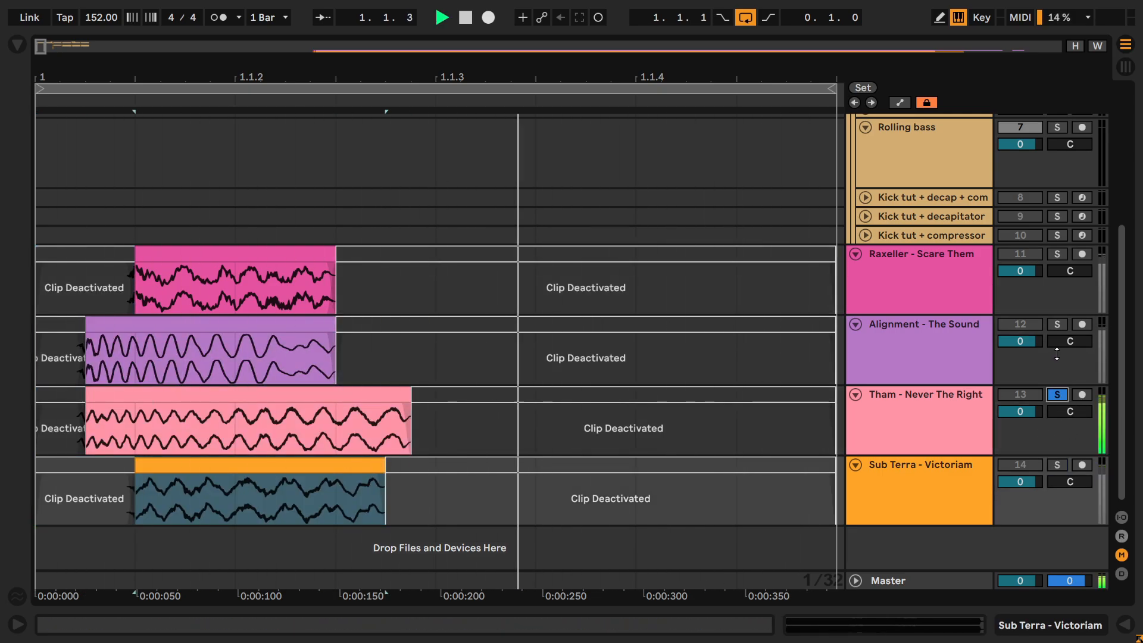
left_click(1056, 326)
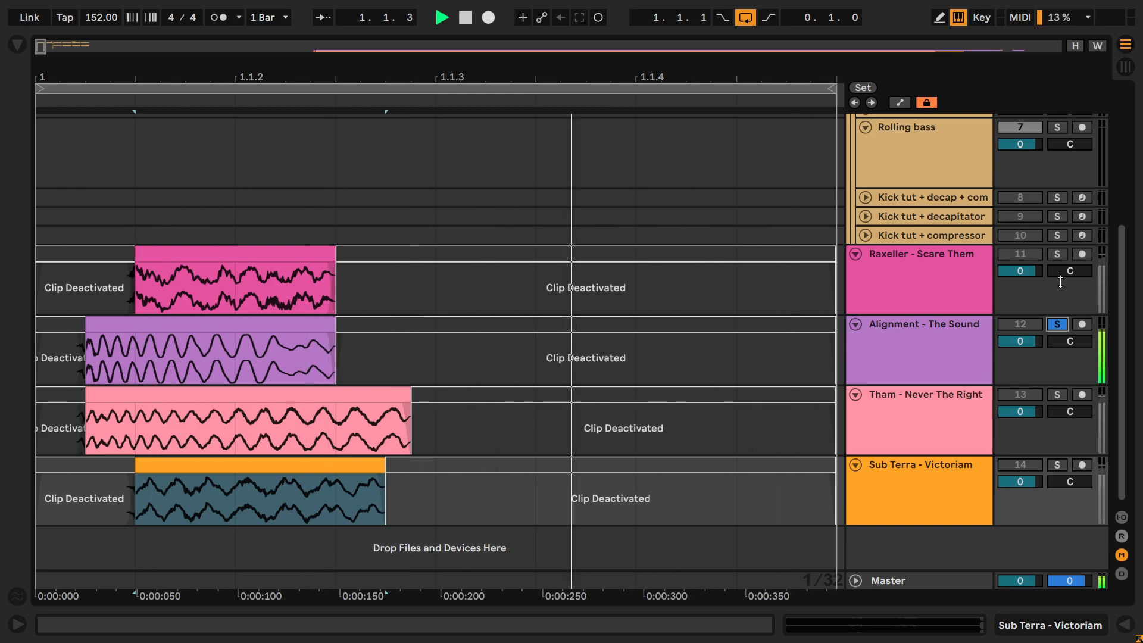
left_click(1056, 258)
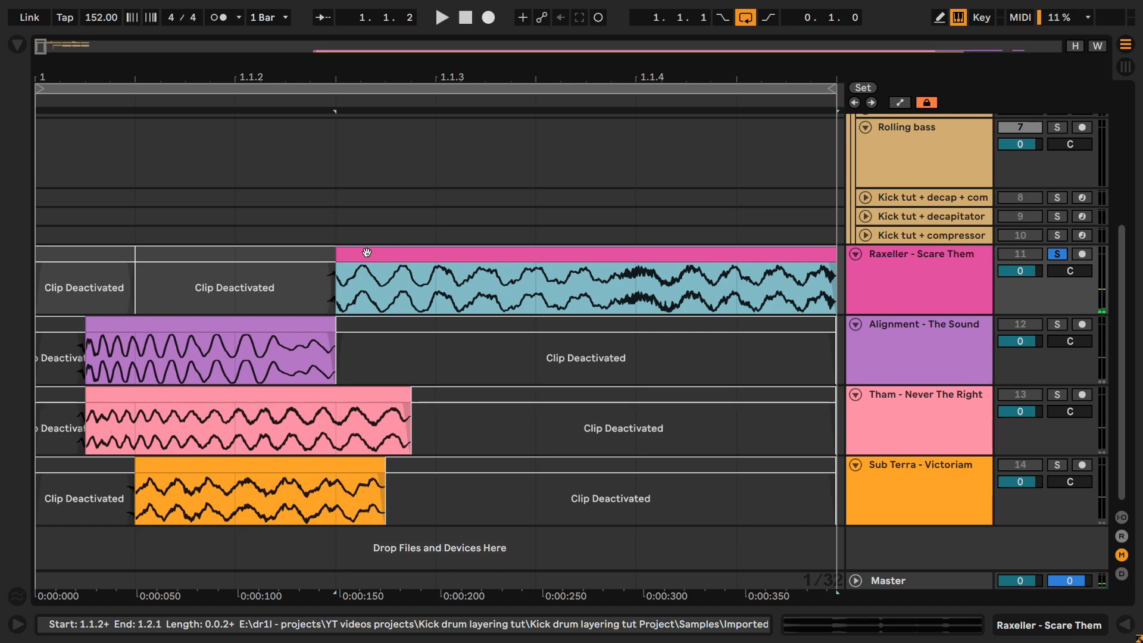
Step: Leave only the tail clips active on the four reference tracks and listen to each track's tail in solo
left_click(421, 261)
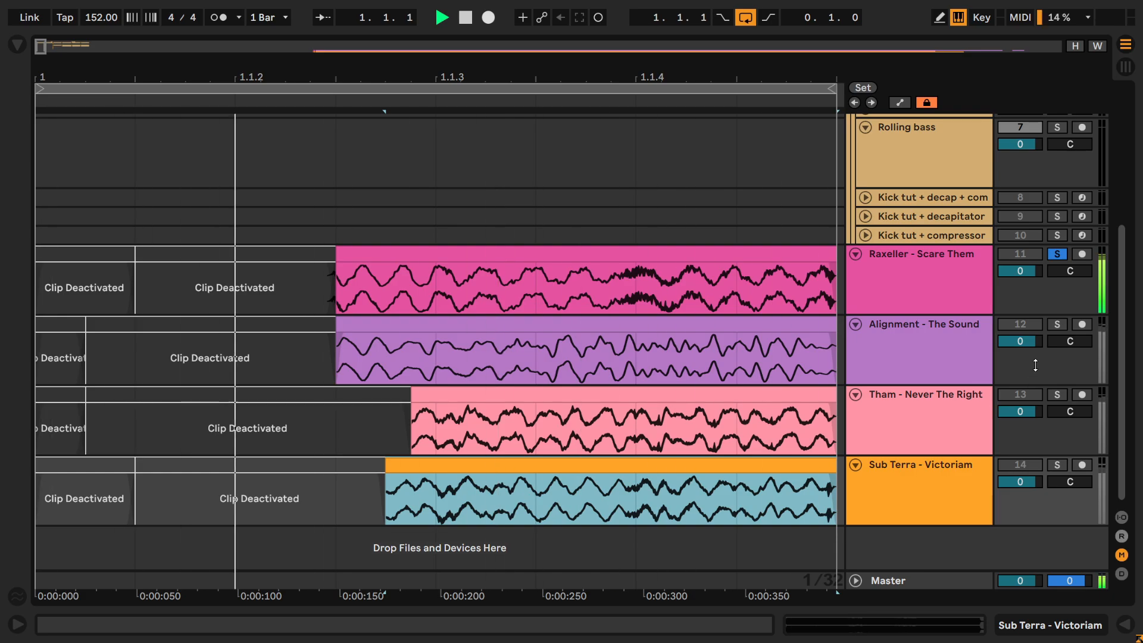
left_click(1057, 324)
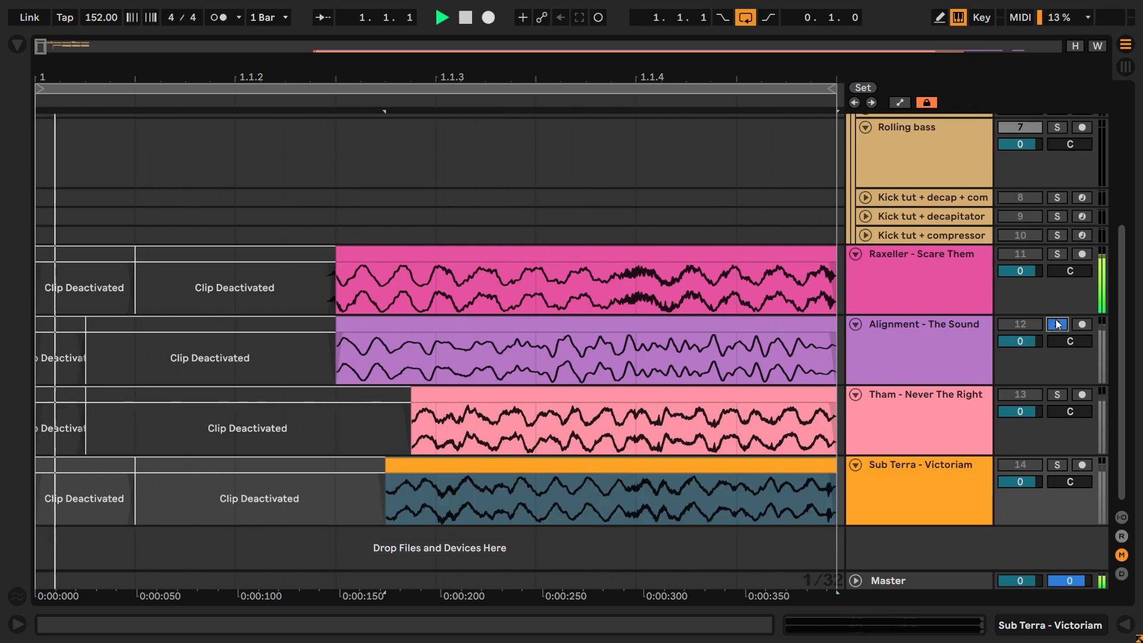
left_click(1058, 394)
left_click(1058, 465)
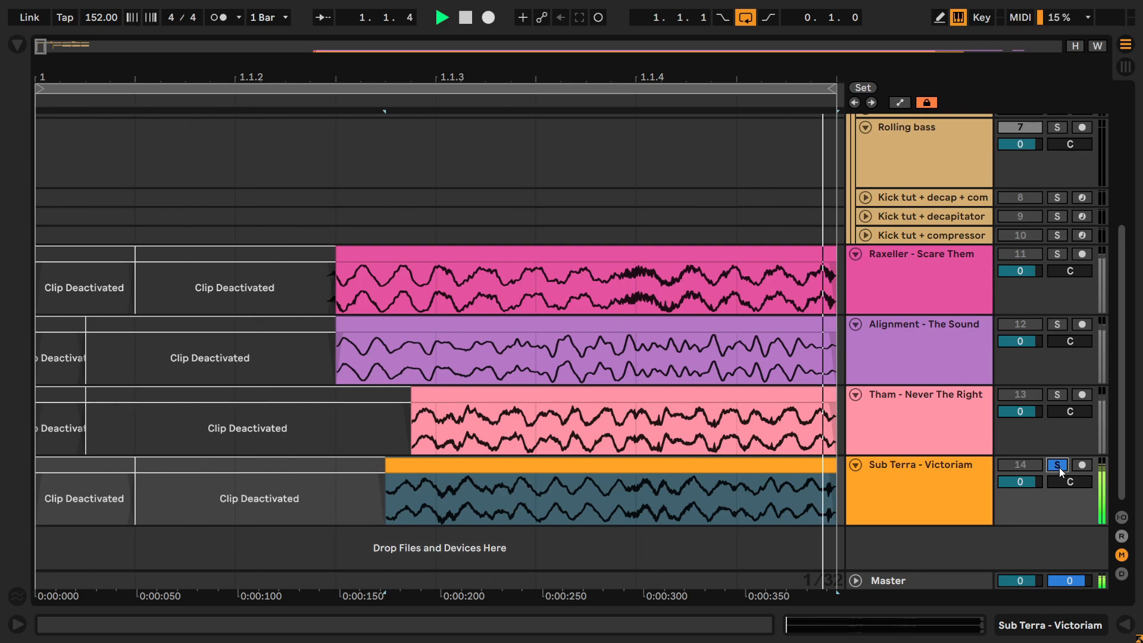
key("space")
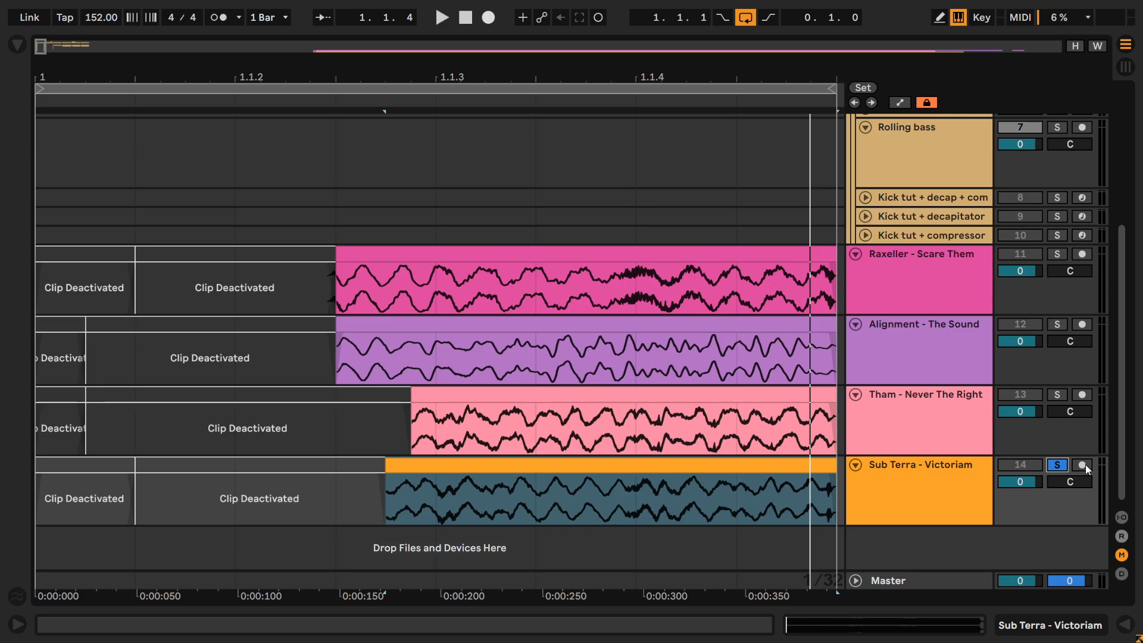
Step: Play the full Raxeller kick in solo with all its clips active, and deactivate the tail clips on the other three tracks
left_click(656, 249)
key("space")
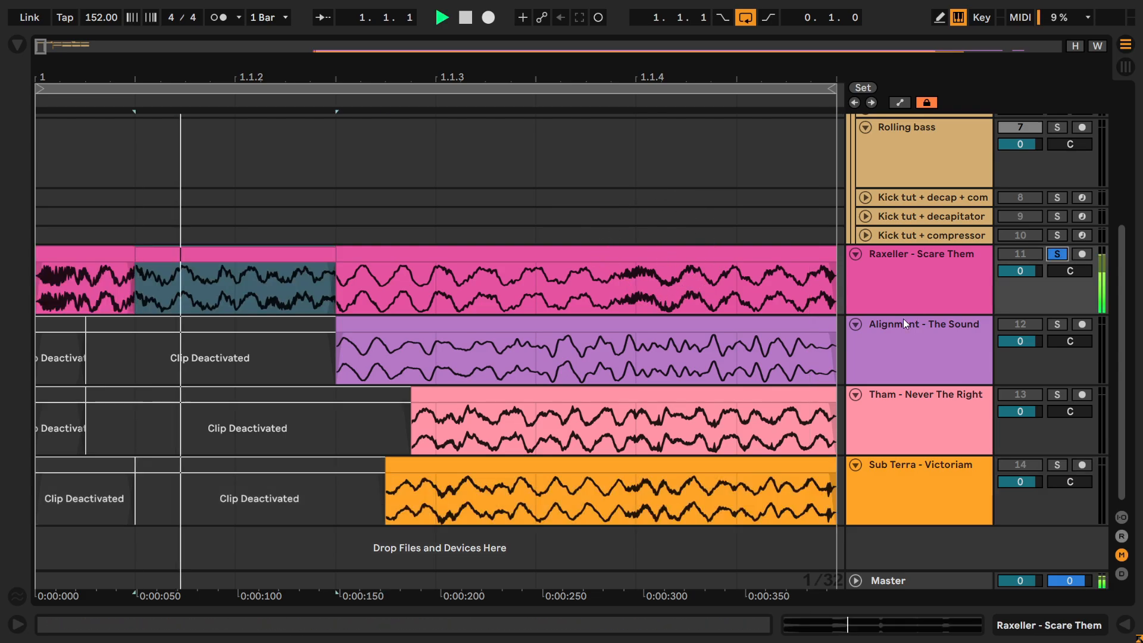
left_click(527, 326)
key("0")
left_click(601, 400)
key("0")
key("space")
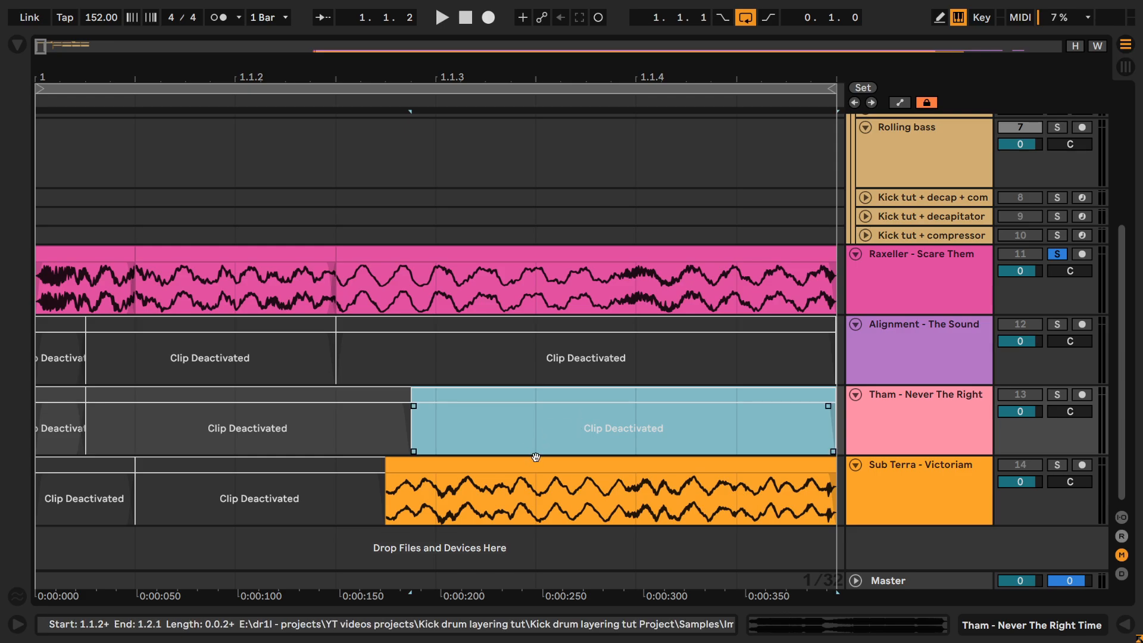
left_click(574, 494)
key("0")
Step: Deactivate the Raxeller kick's middle and tail clips and play its transient alone
left_click(323, 250)
key("0")
left_click(314, 250)
key("0")
key("space")
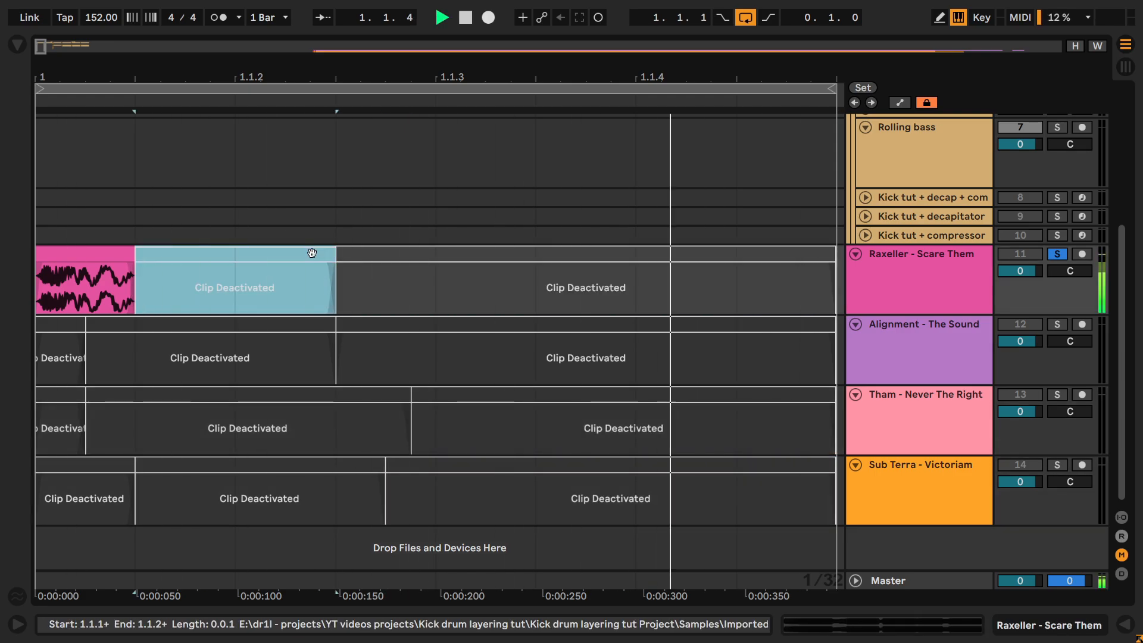
Step: Activate the Raxeller middle clip, deactivate its transient clip, and play the middle section alone
key("0")
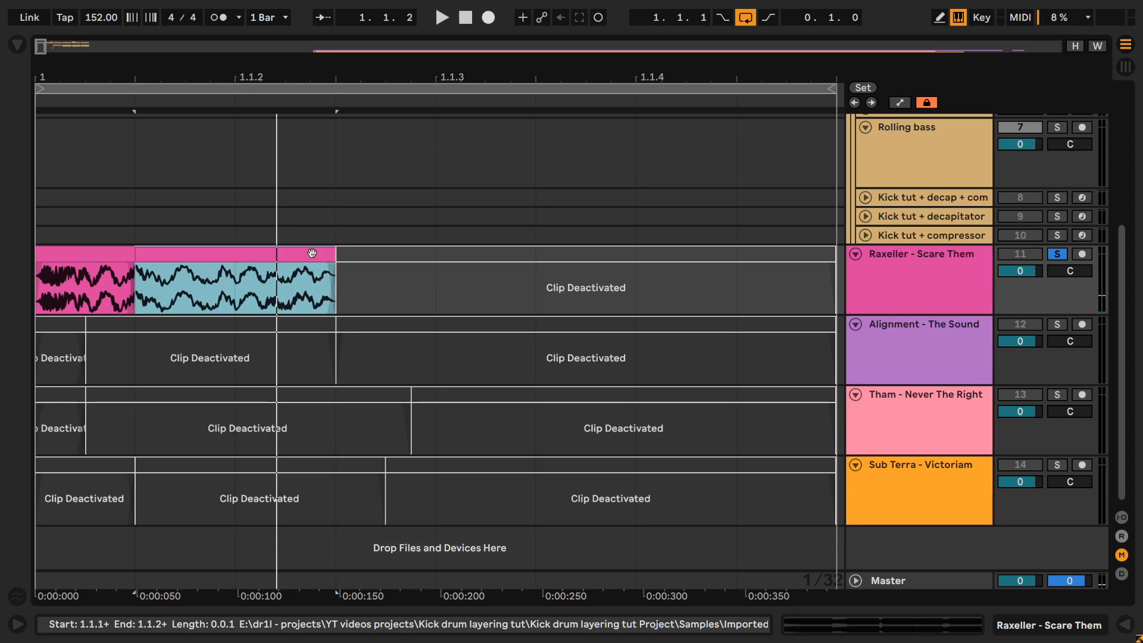
left_click(90, 262)
key("0")
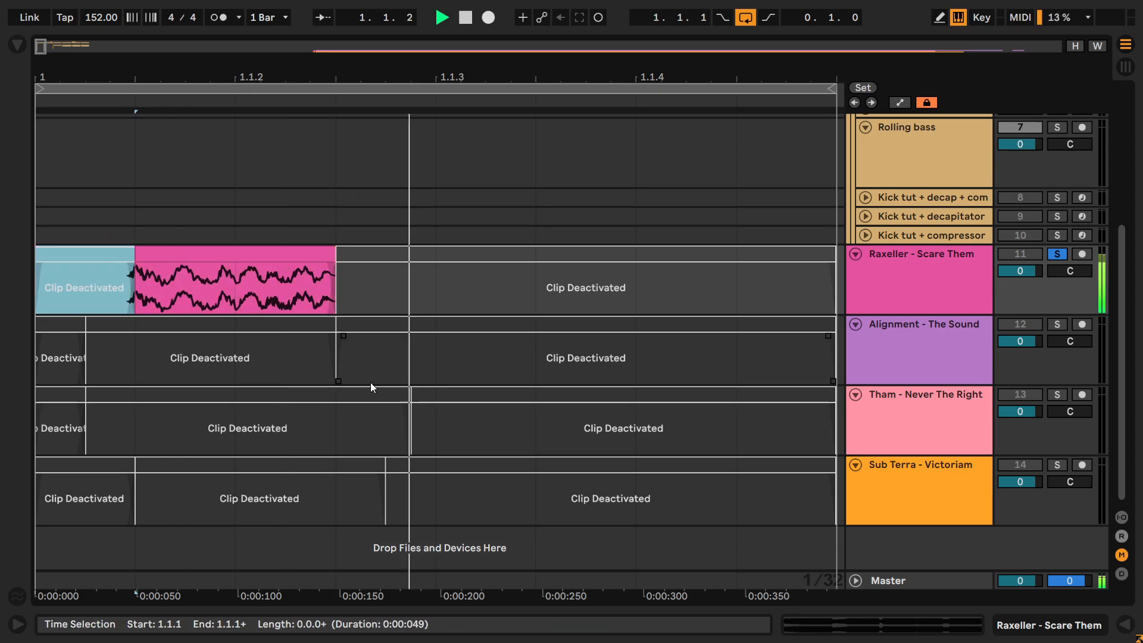
key("space")
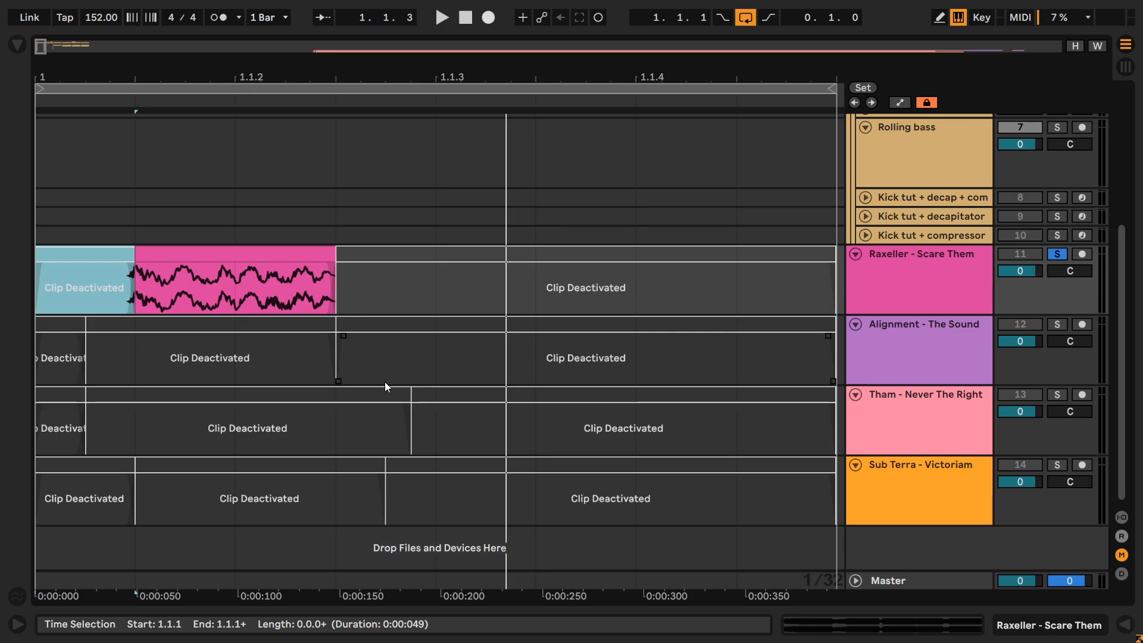
Step: Activate the Raxeller tail clip, deactivate its middle clip, and play the tail alone
left_click(395, 256)
key("0")
left_click(313, 251)
key("0")
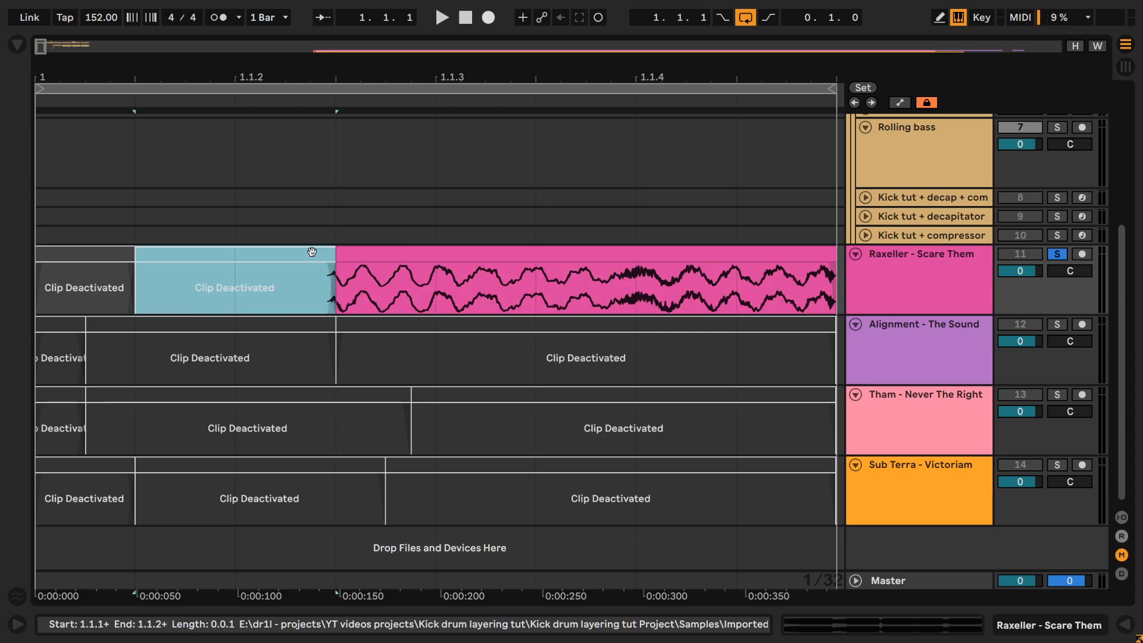
key("space")
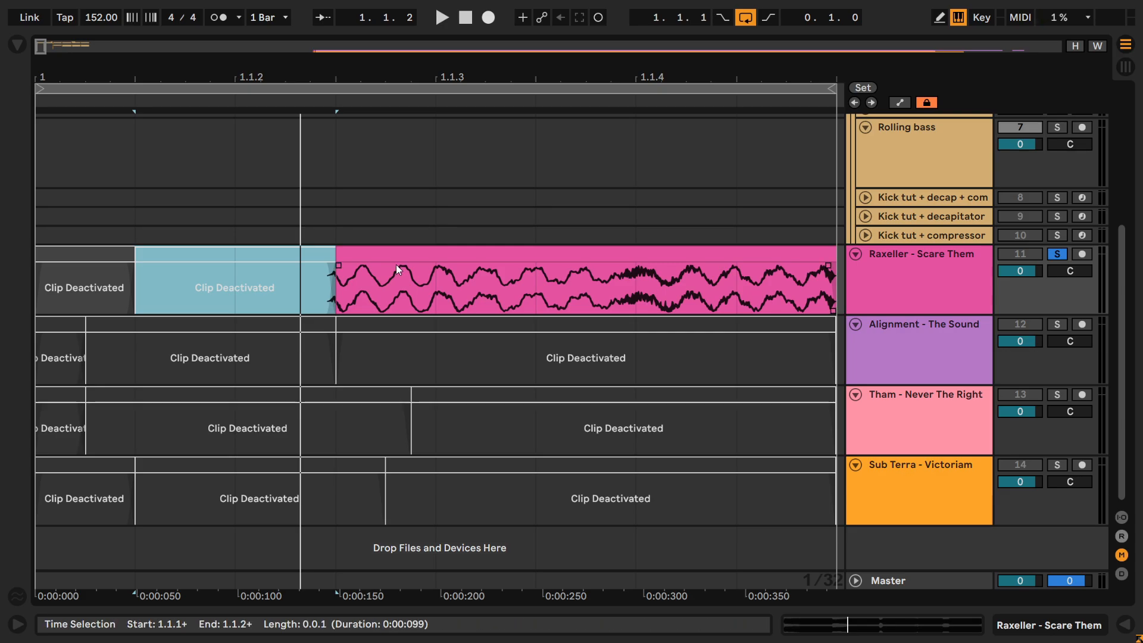
Step: Deactivate the Raxeller tail clip, activate all three Sub Terra clips, and play the full Sub Terra kick in solo
left_click(417, 253)
key("0")
left_click(470, 455)
key("0")
left_click(311, 462)
key("0")
left_click(102, 462)
key("0")
key("space")
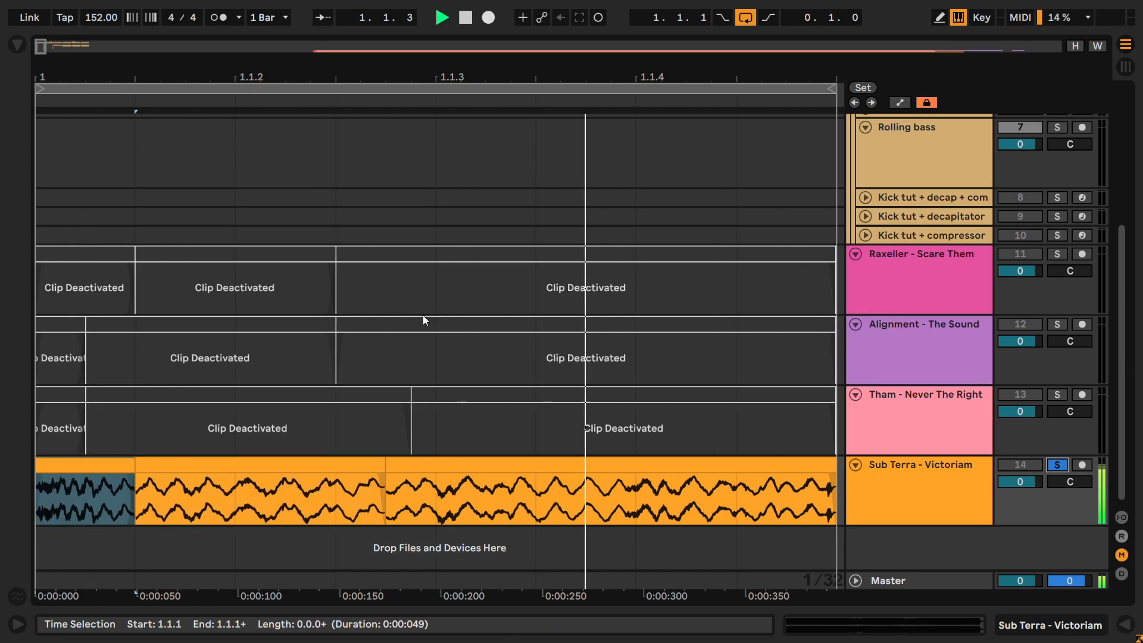
Step: Isolate the Sub Terra kick's sections by leaving first only its middle clip and then only its tail clip active
key("ctrl+z")
key("ctrl+z")
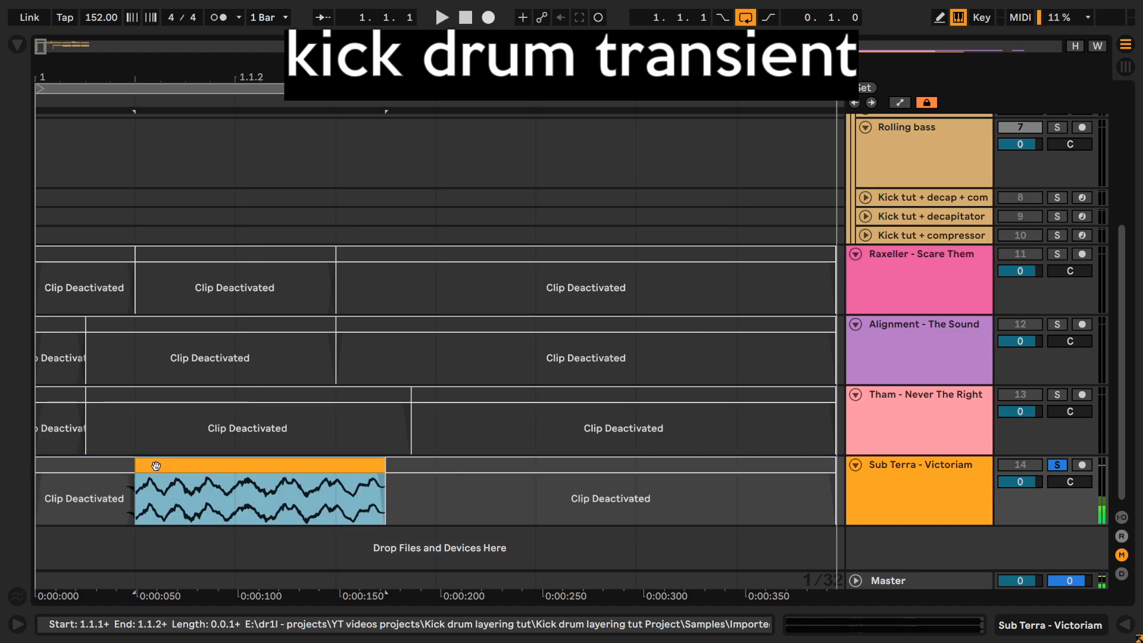
key("0")
left_click(402, 466)
key("0")
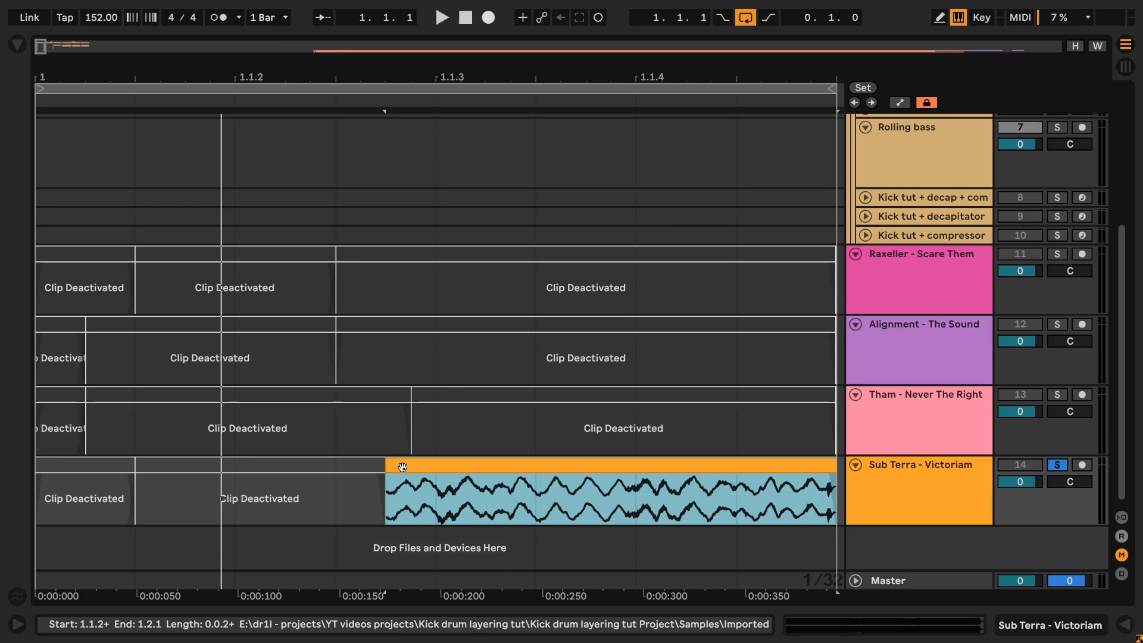
Step: Deactivate the Sub Terra tail clip, activate all Tham clips, and play the full Tham kick in solo
key("0")
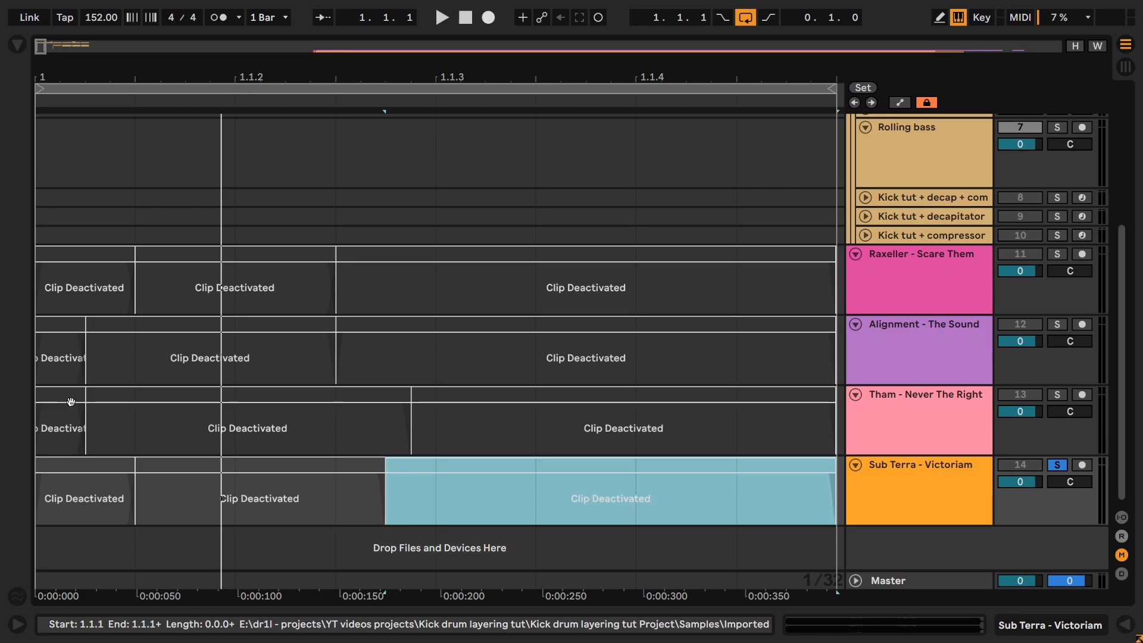
left_click(833, 400)
key("0")
left_click(1057, 394)
key("space")
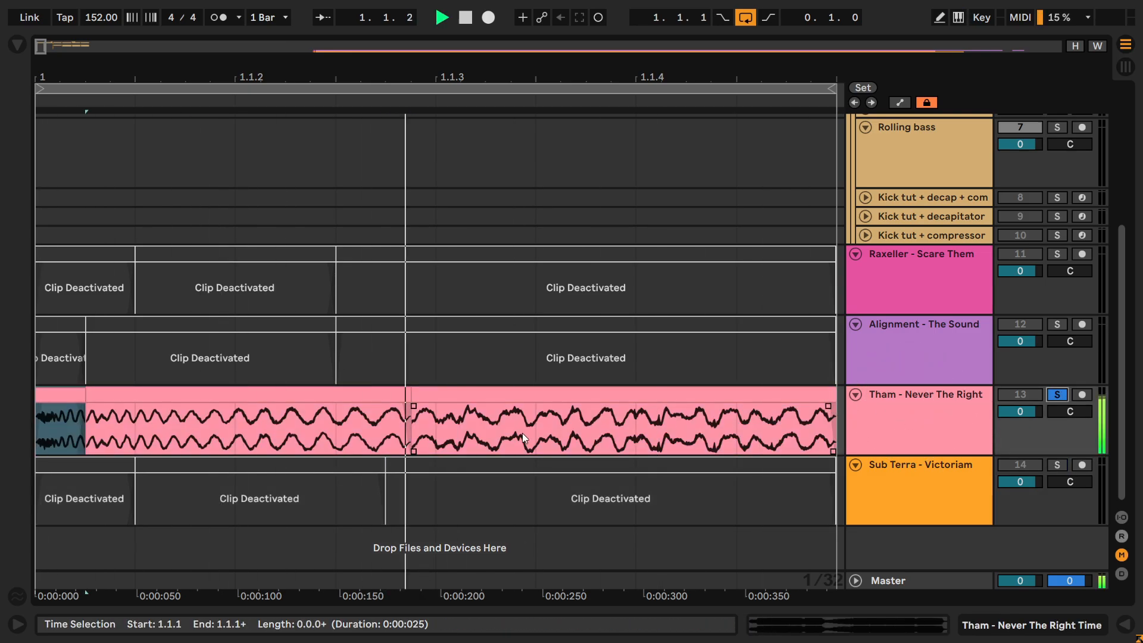
Step: Deactivate the Tham transient and tail clips and play the middle clip alone
key("space")
left_click(152, 402)
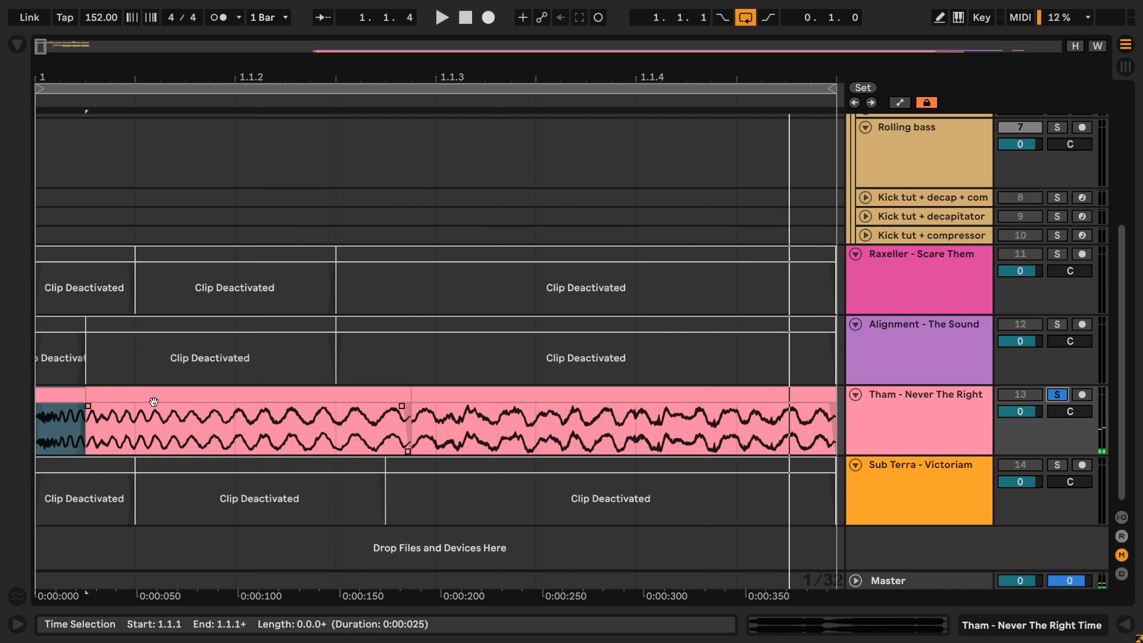
key("0")
key("Right")
key("0")
key("Left")
key("Left")
key("0")
left_click(112, 394)
key("0")
key("space")
key("space")
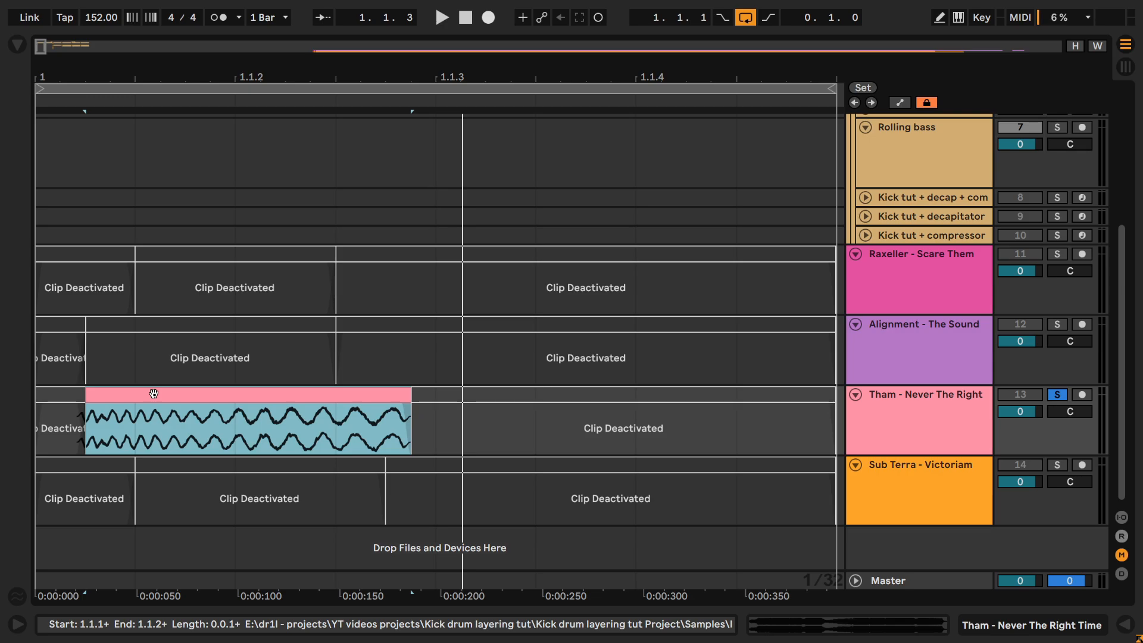
Step: Deactivate the Tham middle clip, activate its tail clip, and play the tail alone
key("0")
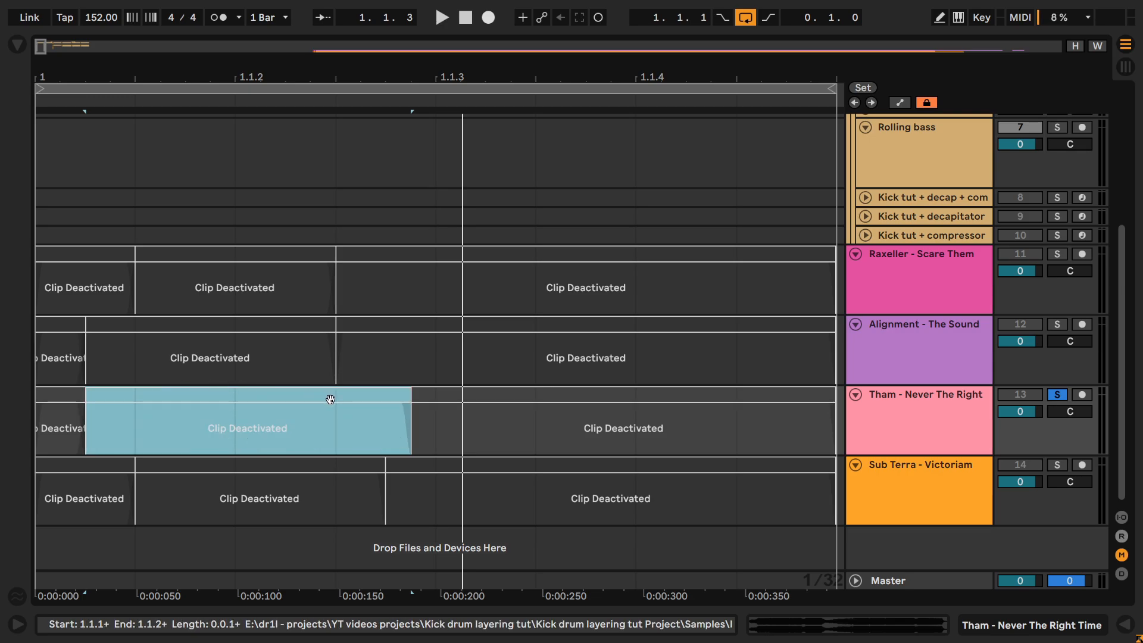
left_click(436, 397)
key("0")
key("space")
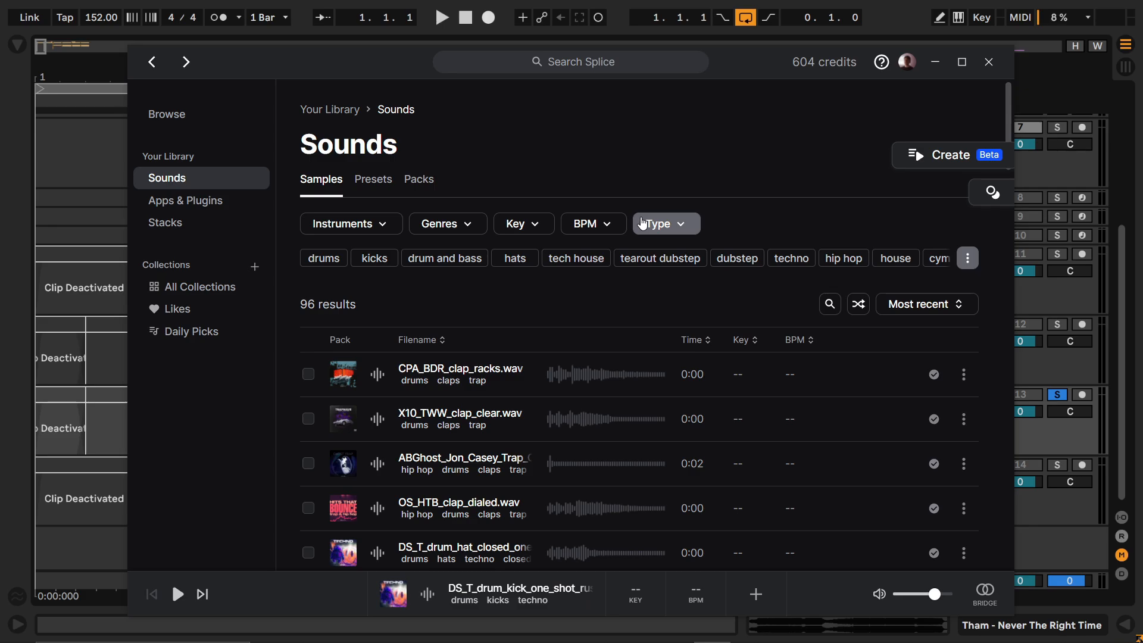
Step: Search the Splice sample library for "techno kick"
left_click(587, 55)
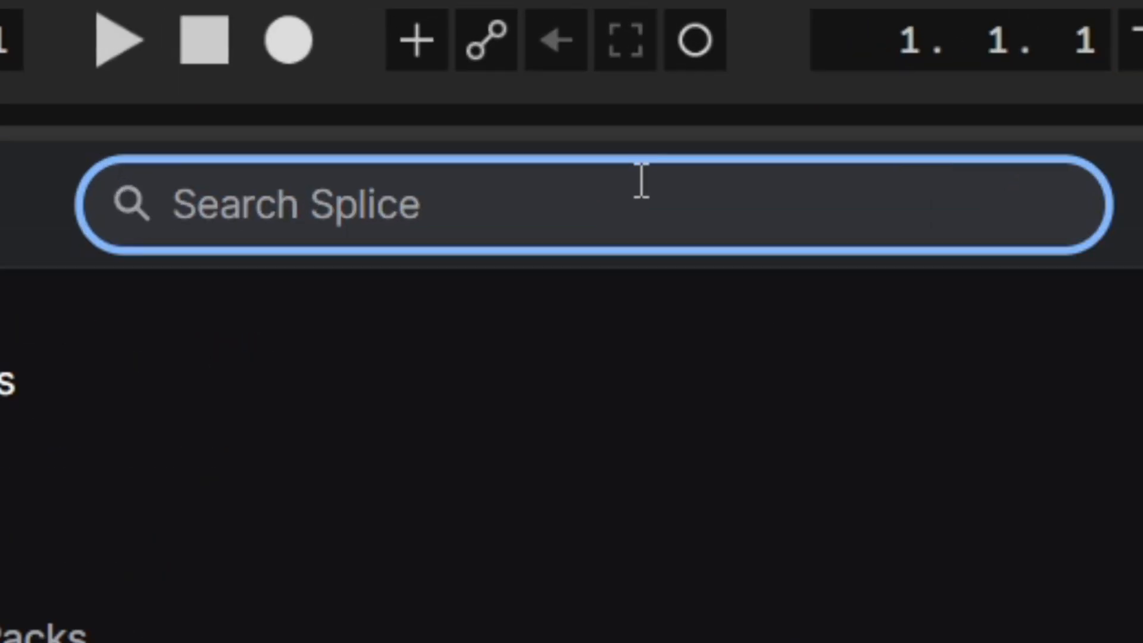
type("teh")
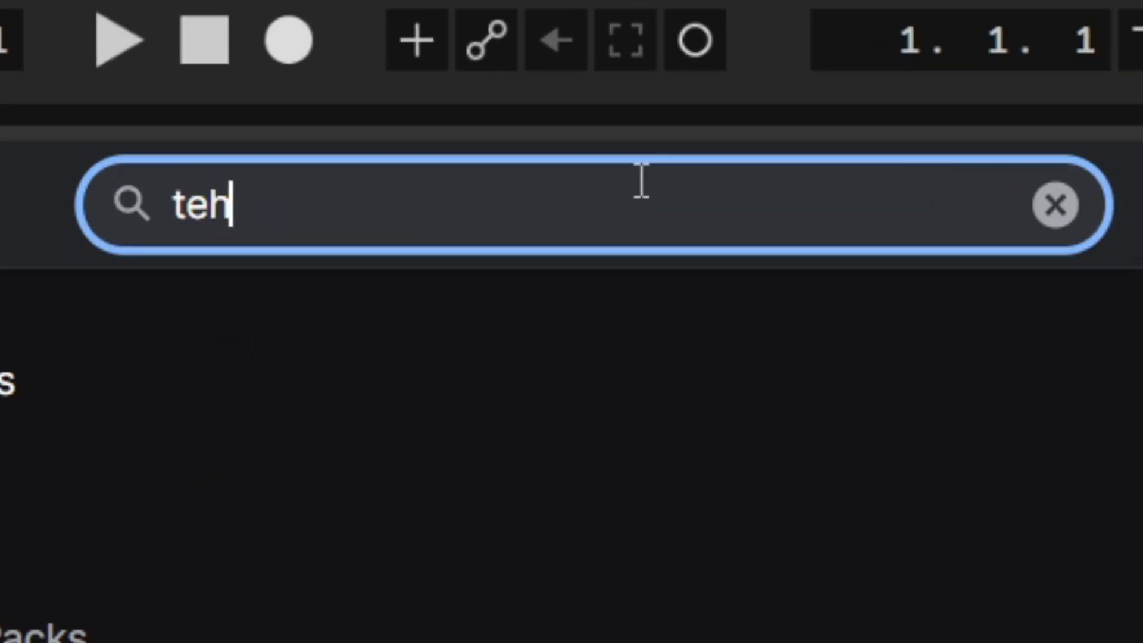
key("BackSpace")
type("chno kick")
key("Return")
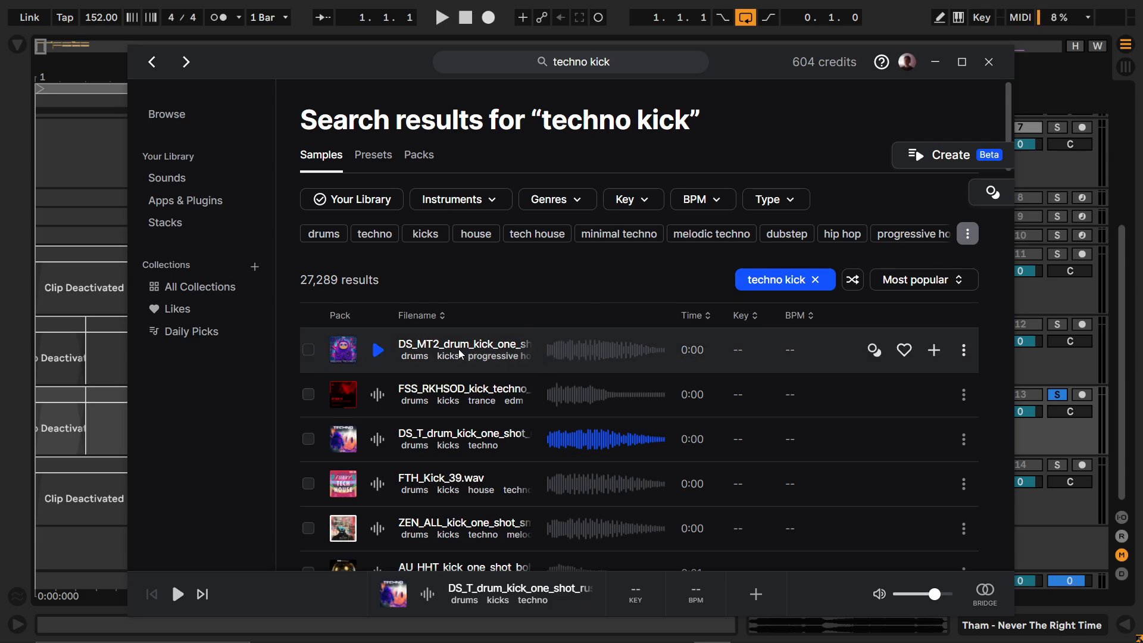
Step: Switch to Ableton Live, deactivate the Tham tail clip, and isolate sections of the Alignment kick in solo
key("alt+Tab")
left_click(452, 396)
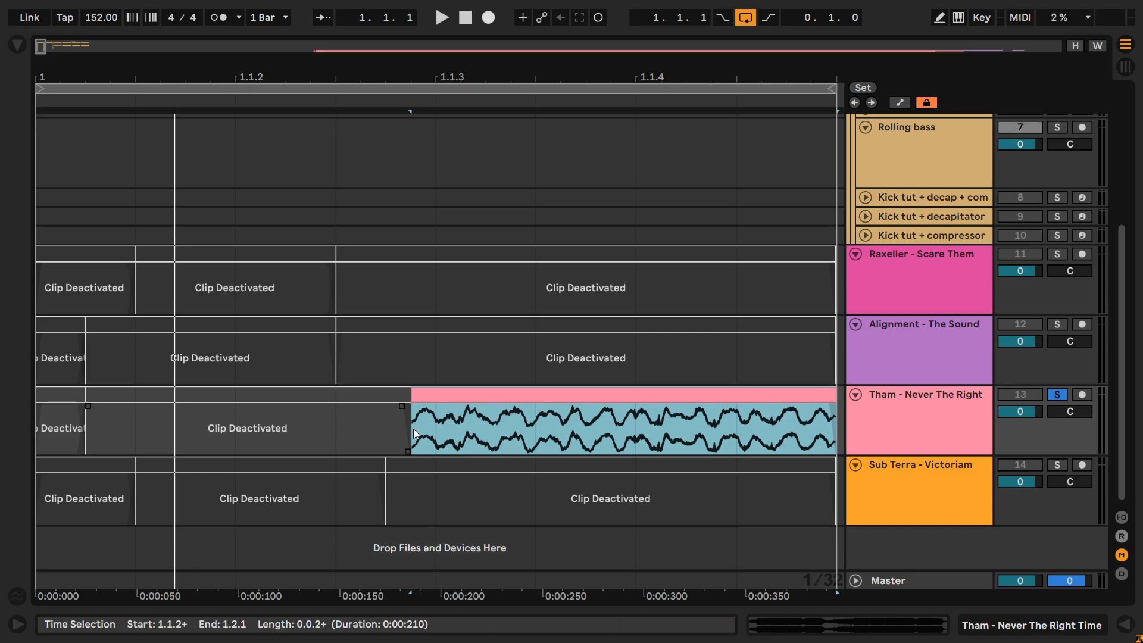
left_click(339, 359)
left_click(490, 402)
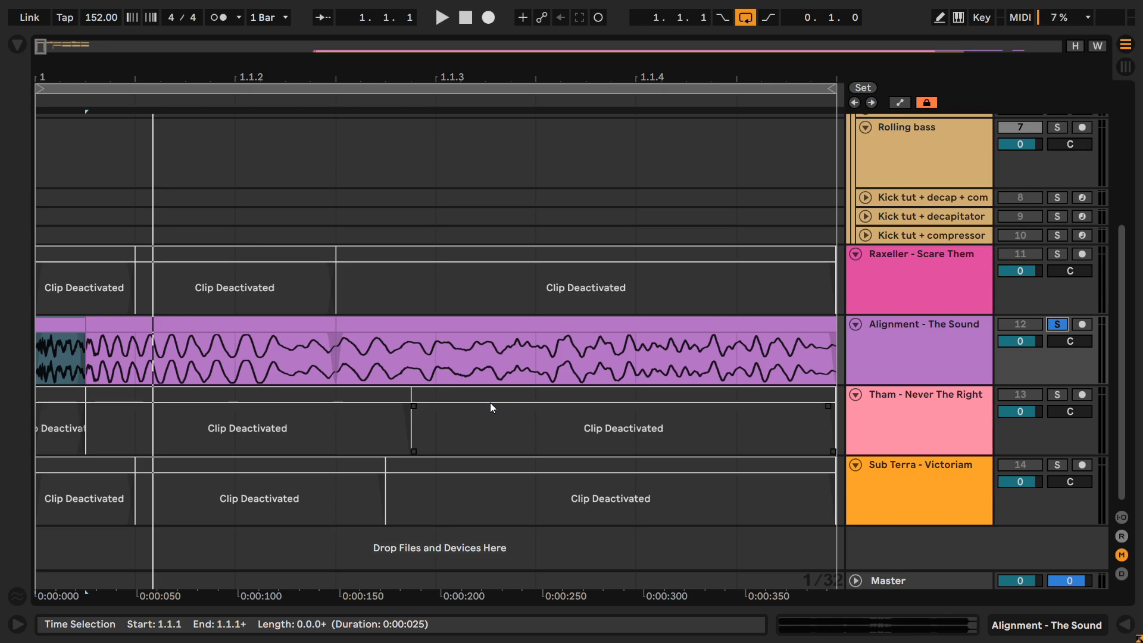
left_click(327, 334)
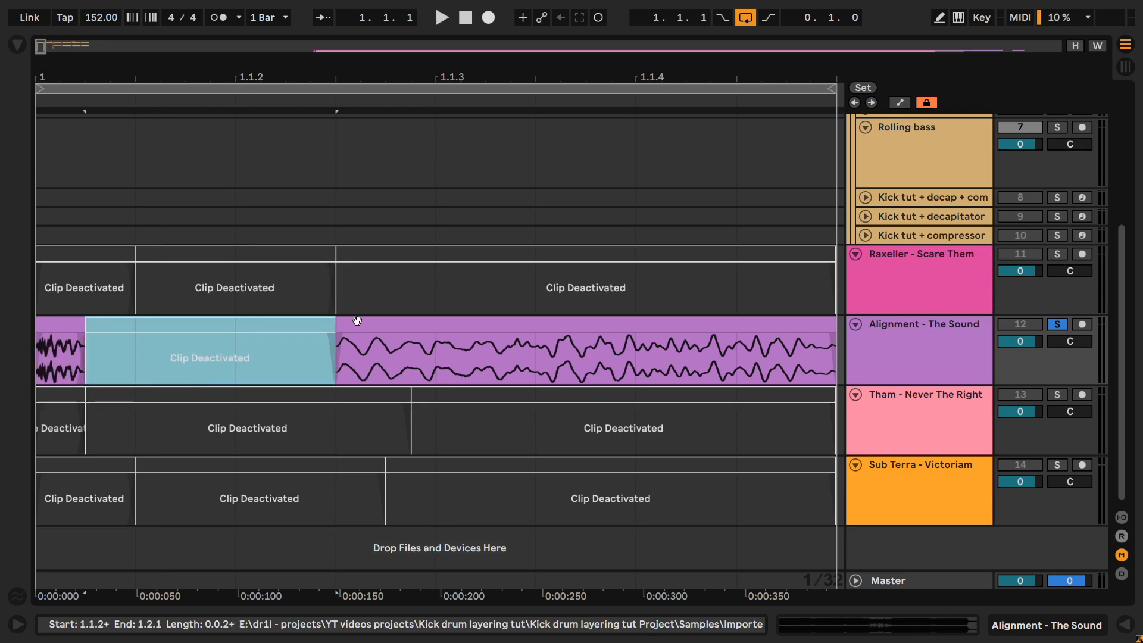
Step: Compare the Tham and Alignment kicks by switching solo between the two tracks during playback
left_click(881, 365)
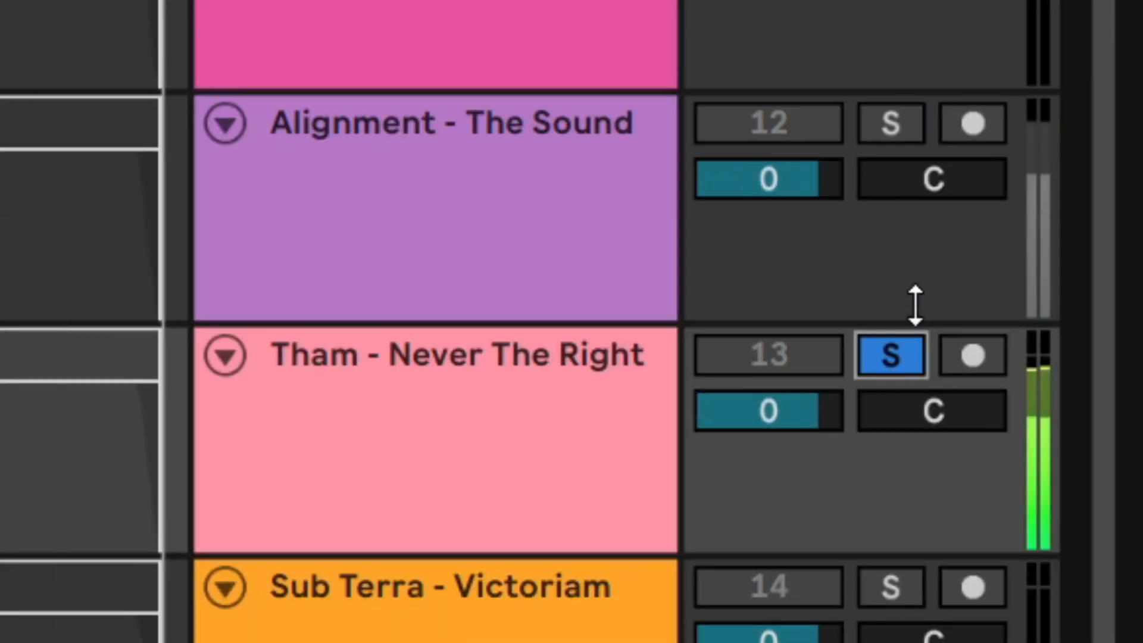
left_click(906, 124)
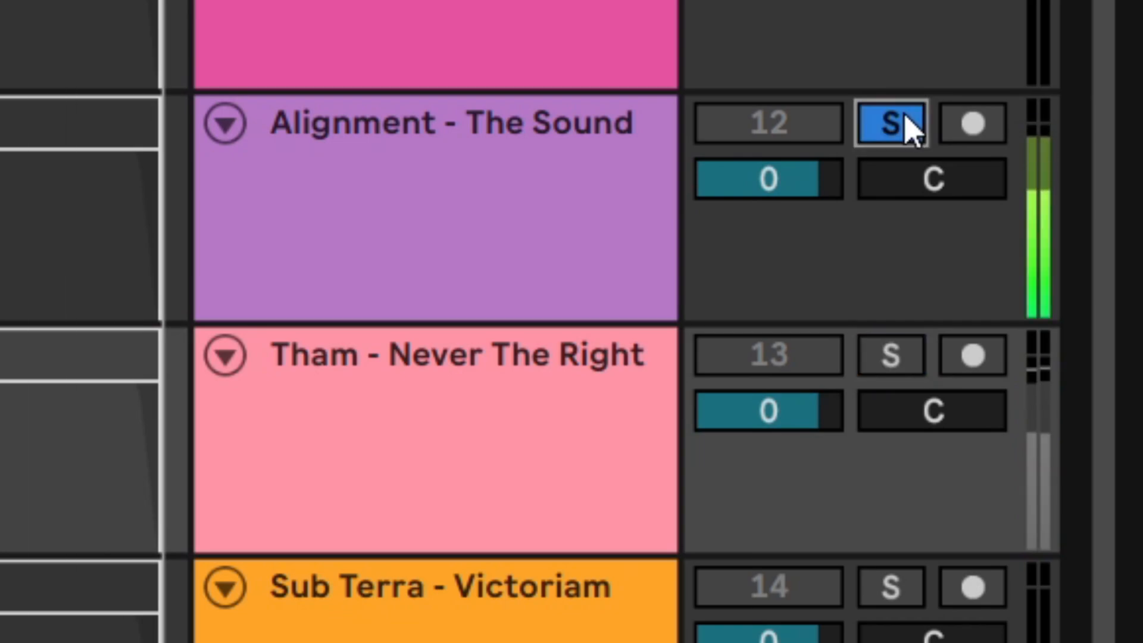
key("space")
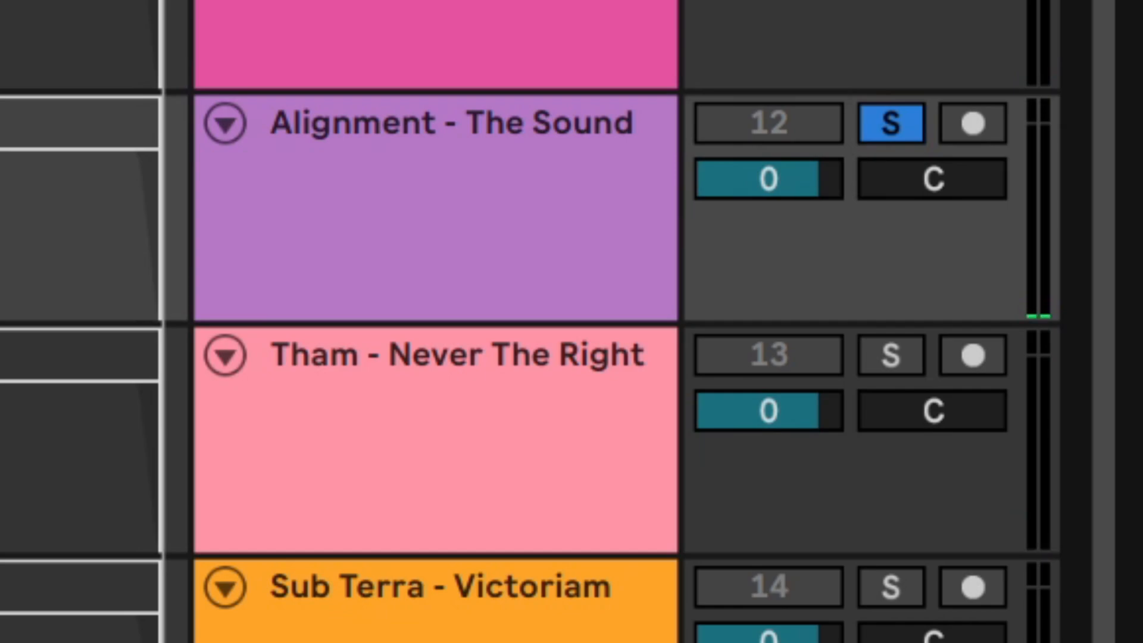
left_click(893, 374)
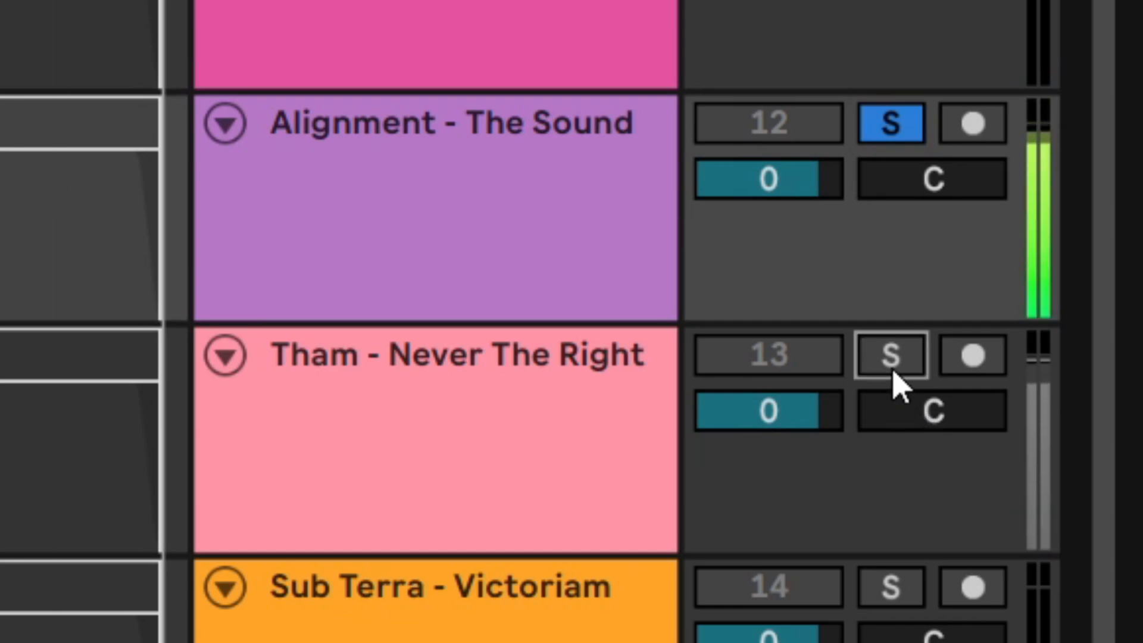
left_click(902, 144)
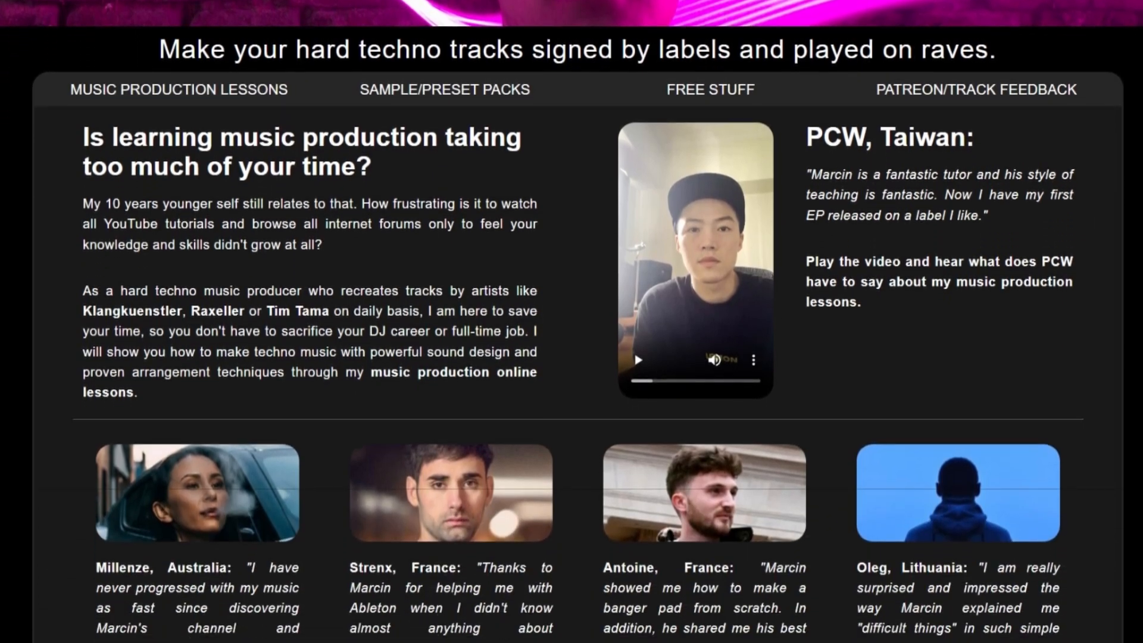
Step: Look through the music production lessons page from the testimonials down to the FAQ and lesson-ordering section
scroll(571, 321, "down", 6)
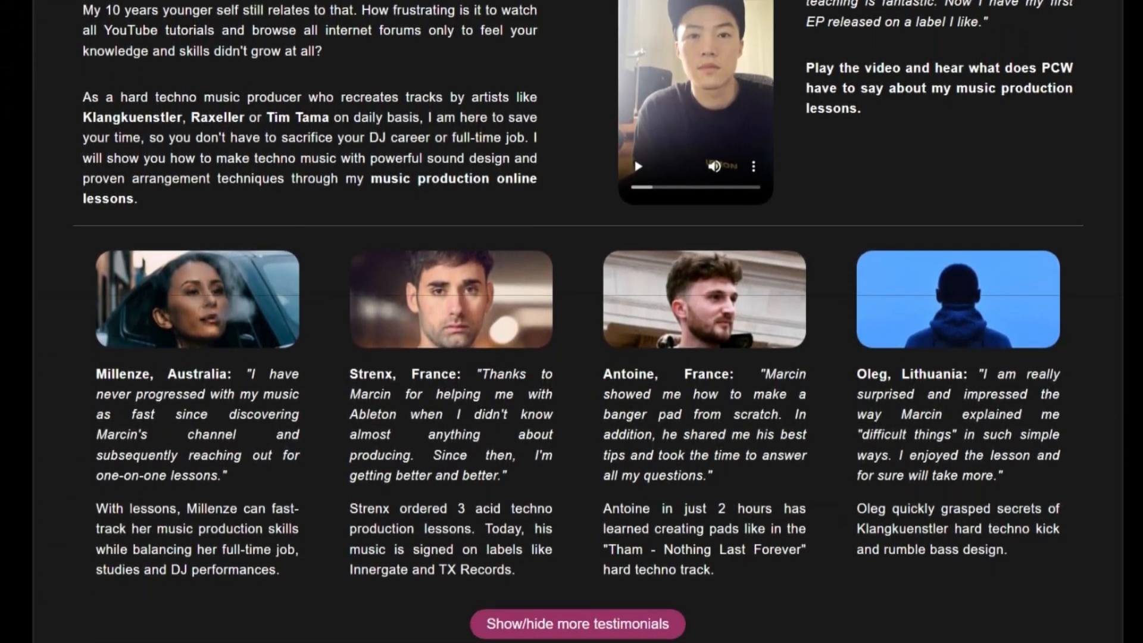
scroll(571, 321, "down", 6)
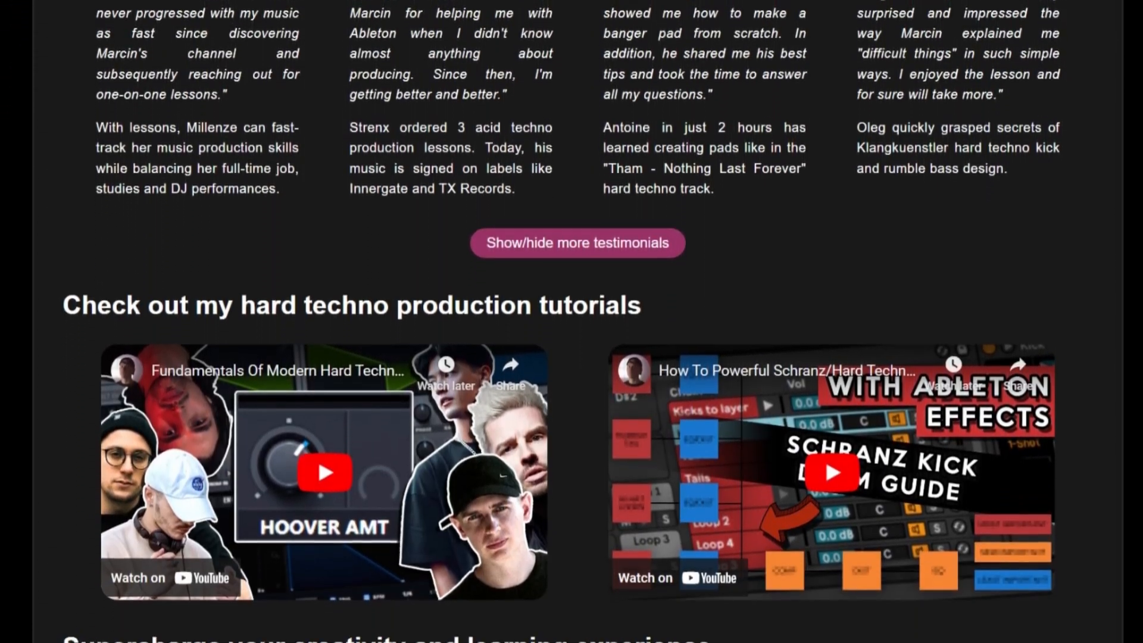
scroll(571, 321, "down", 6)
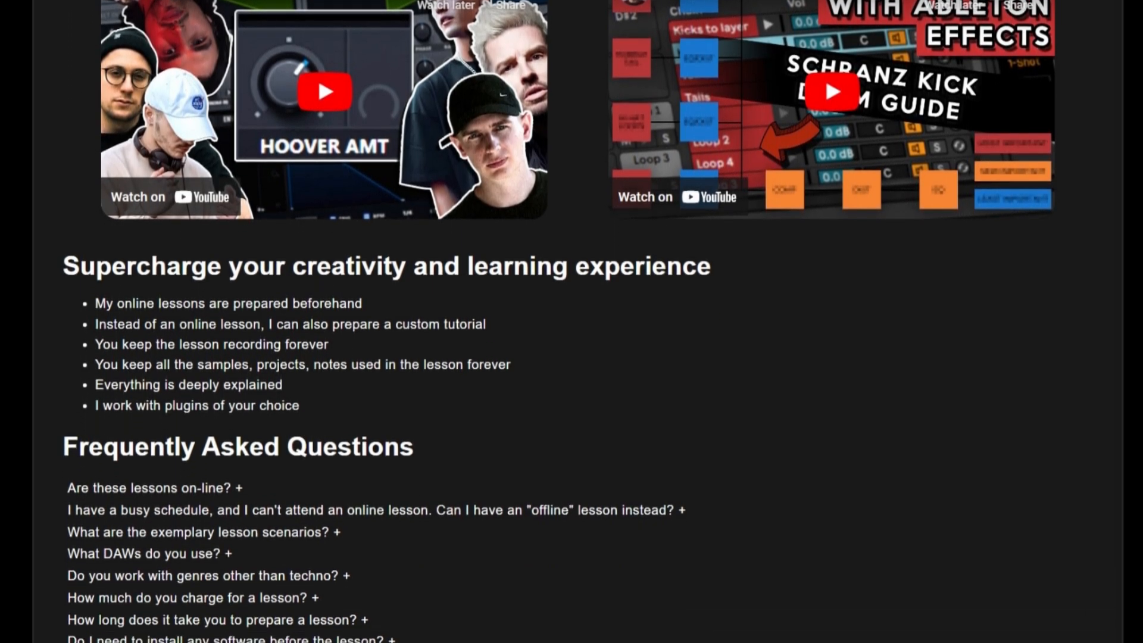
scroll(572, 322, "down", 6)
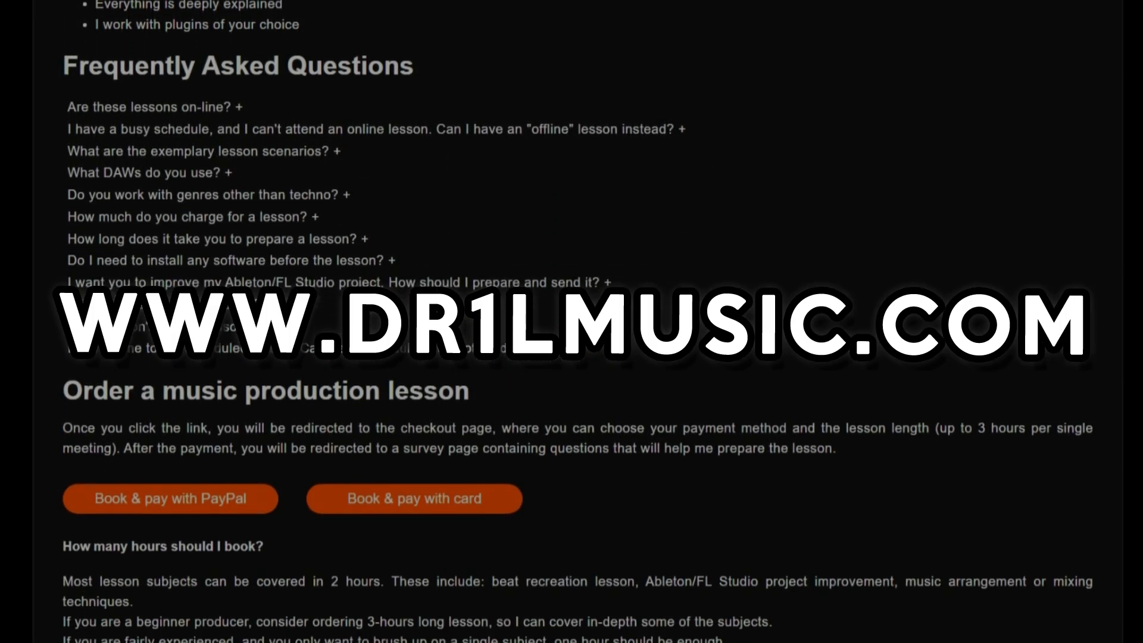
scroll(572, 322, "down", 4)
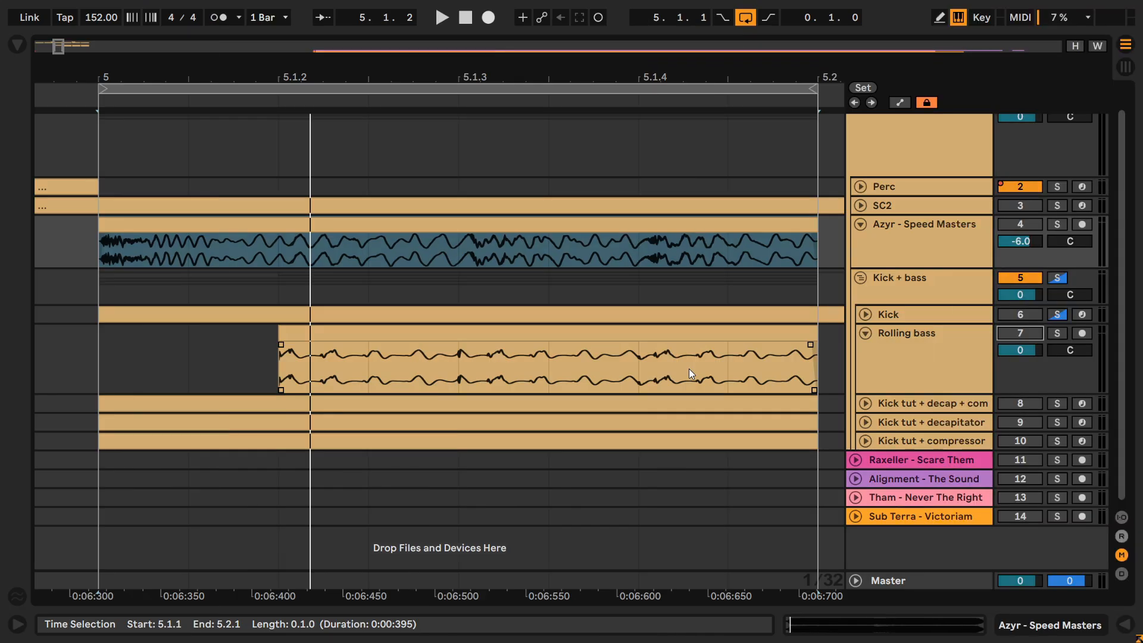
Step: Play the loop at bar 5 while switching the Azyr - Speed Masters reference track on and off
left_click(582, 244)
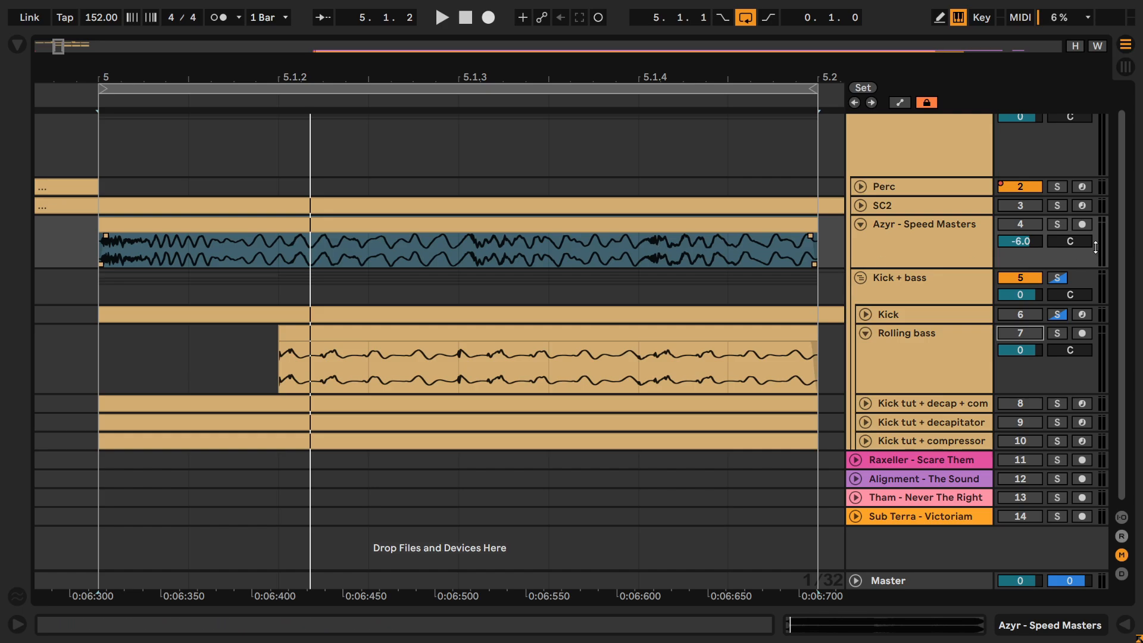
key("space")
left_click(1020, 224)
left_click(1026, 225)
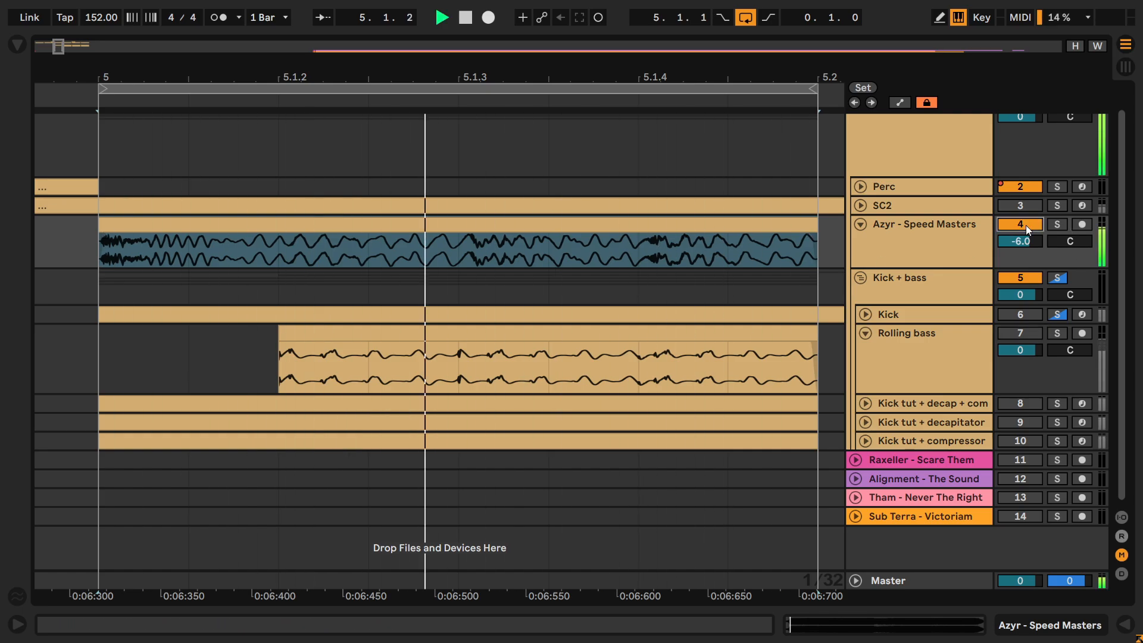
left_click(777, 203)
key("space")
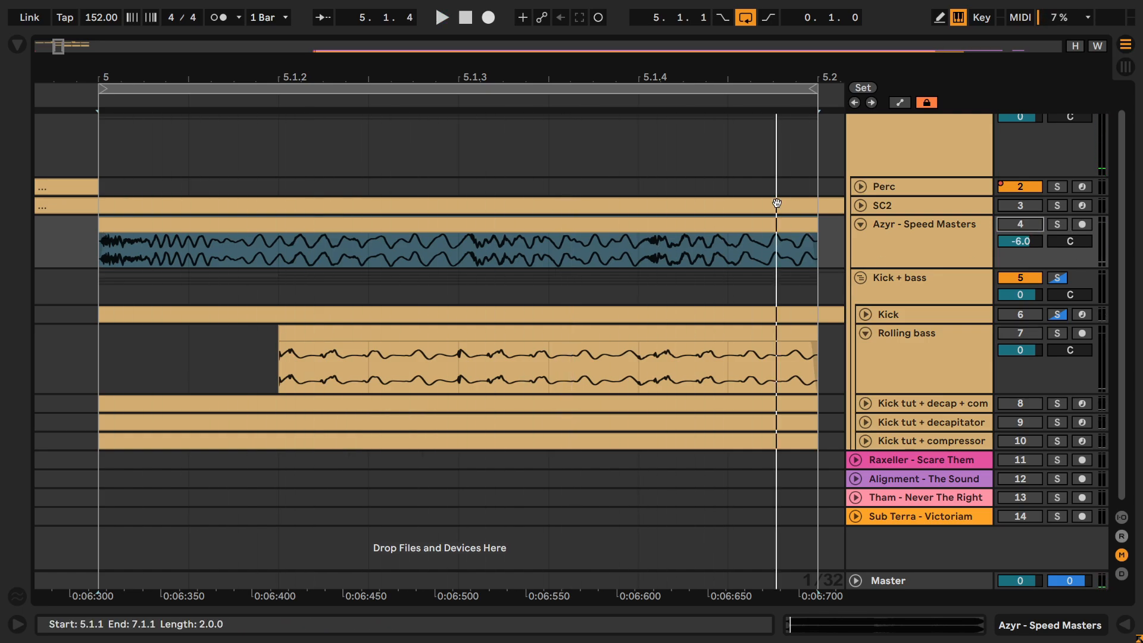
Step: Activate the Azyr - Speed Masters reference track and select its clip from 5.1.1 to 5.2.1
left_click(1025, 224)
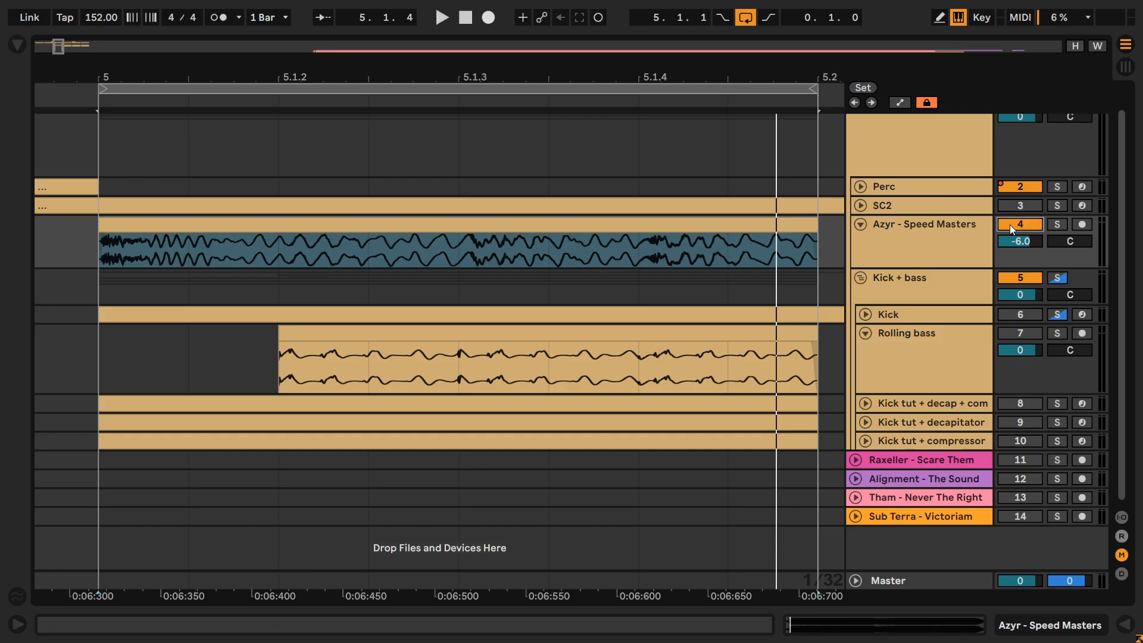
left_click(281, 262)
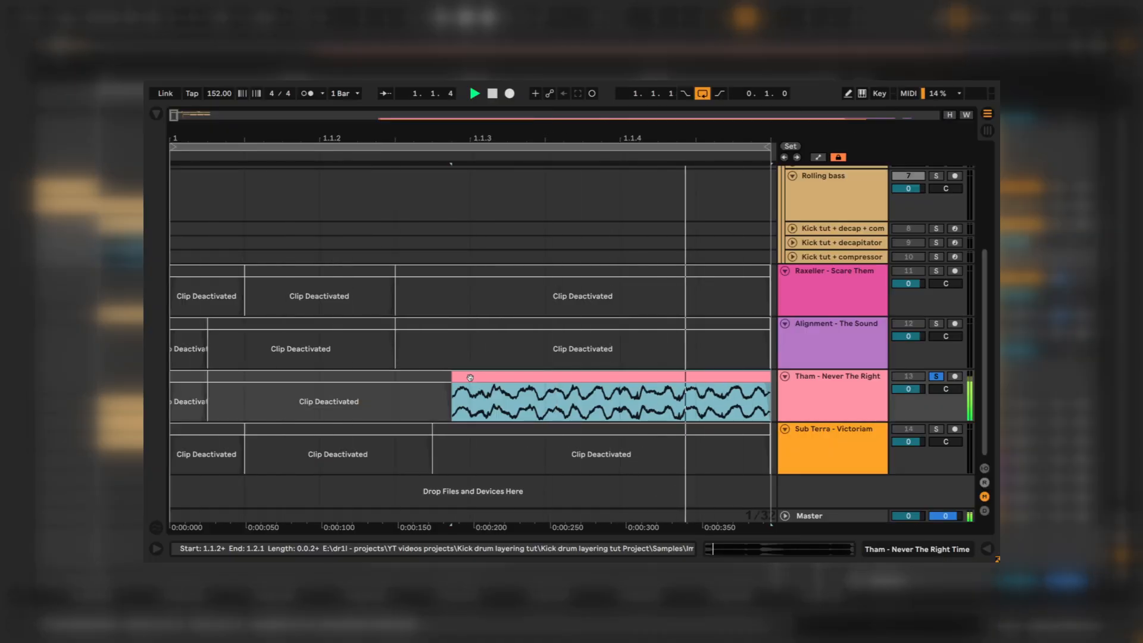
key("space")
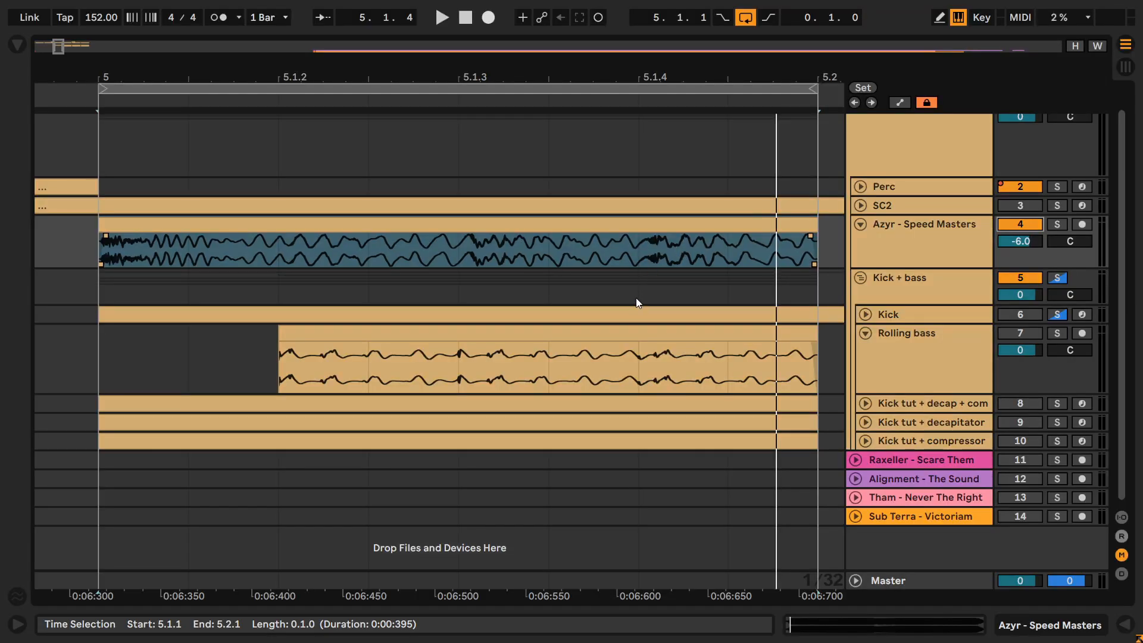
Step: Play the Rolling bass track in solo
left_click(1057, 332)
key("space")
left_click(593, 365)
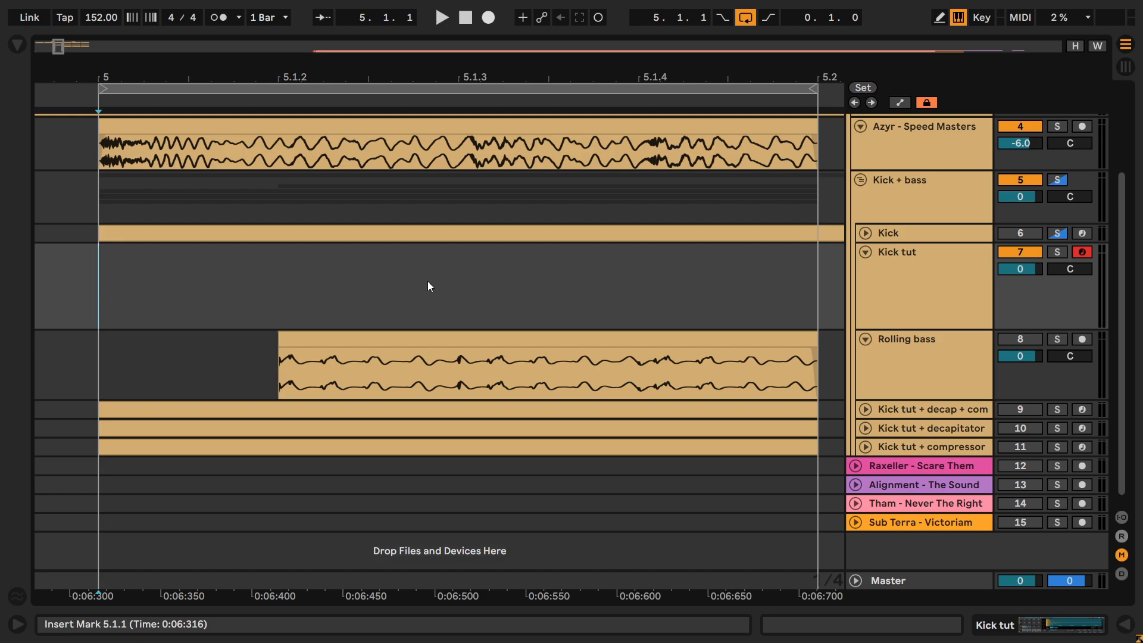
Step: Show the Kick tut track's Drum Rack and audition its Kick08, wl_min_kick_punk, rm_kick_muffle, CSMTD_Kick_20 and CSMTD_Kick_116 samples
key("shift+Tab")
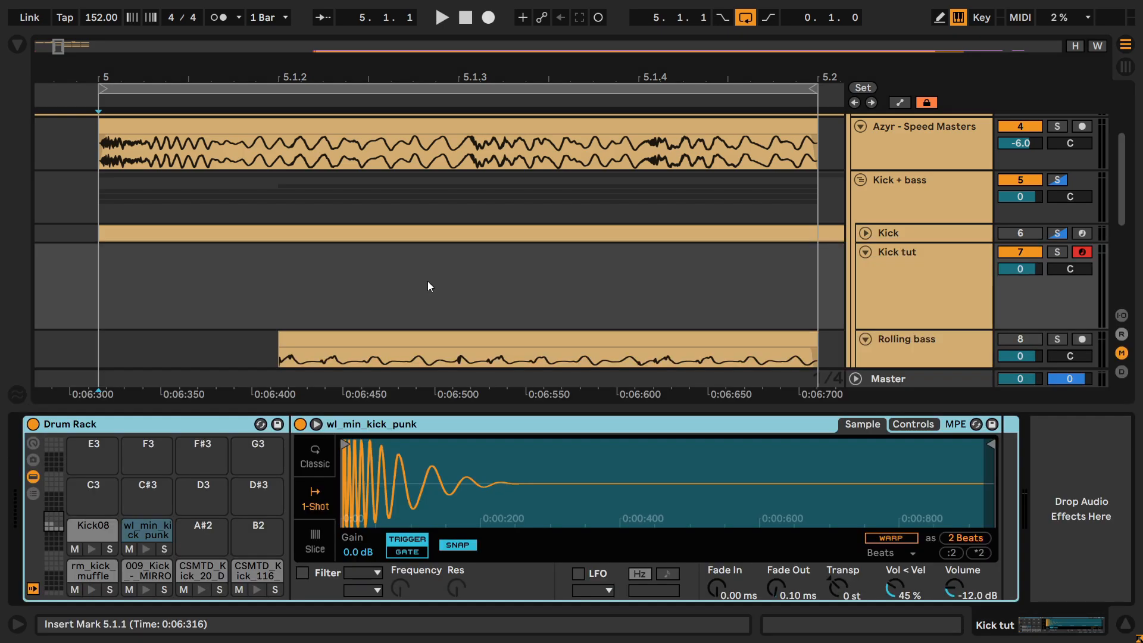
left_click(91, 548)
left_click(146, 549)
left_click(146, 549)
left_click(91, 590)
left_click(201, 589)
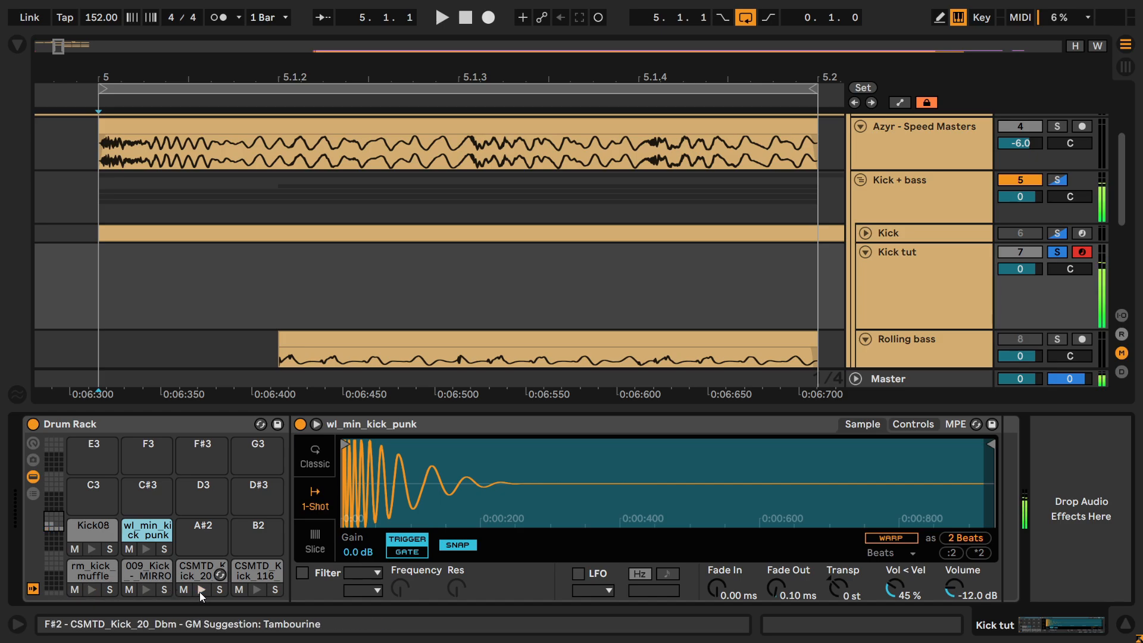
left_click(258, 589)
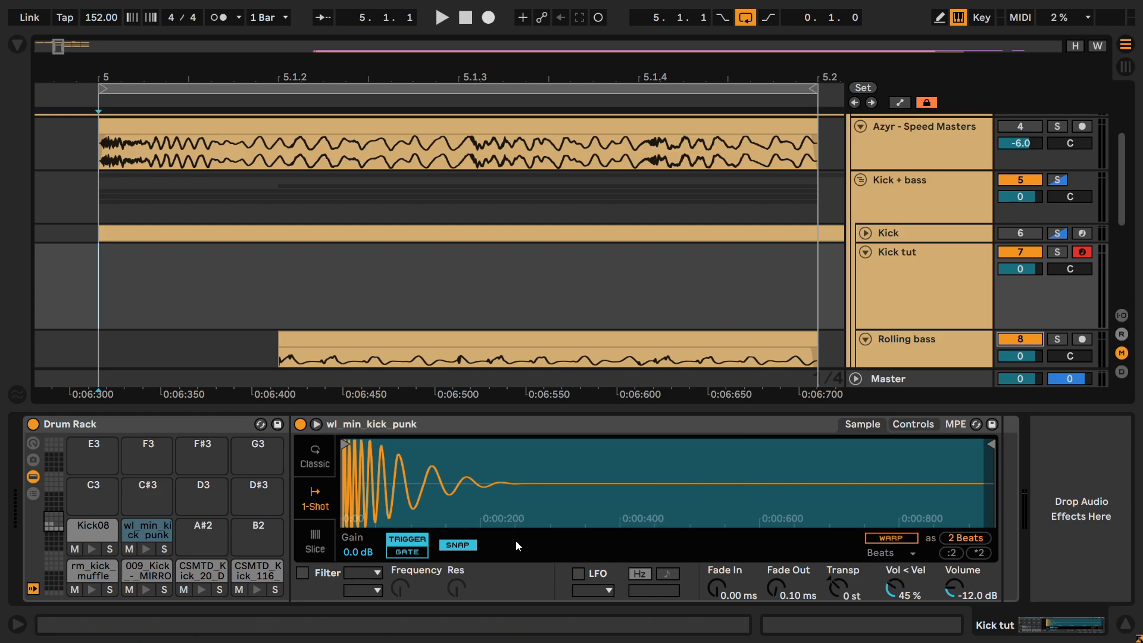
Step: Turn off Snap for the wl_min_kick_punk sample, copy that value to its siblings, and check the other kick pads
right_click(458, 544)
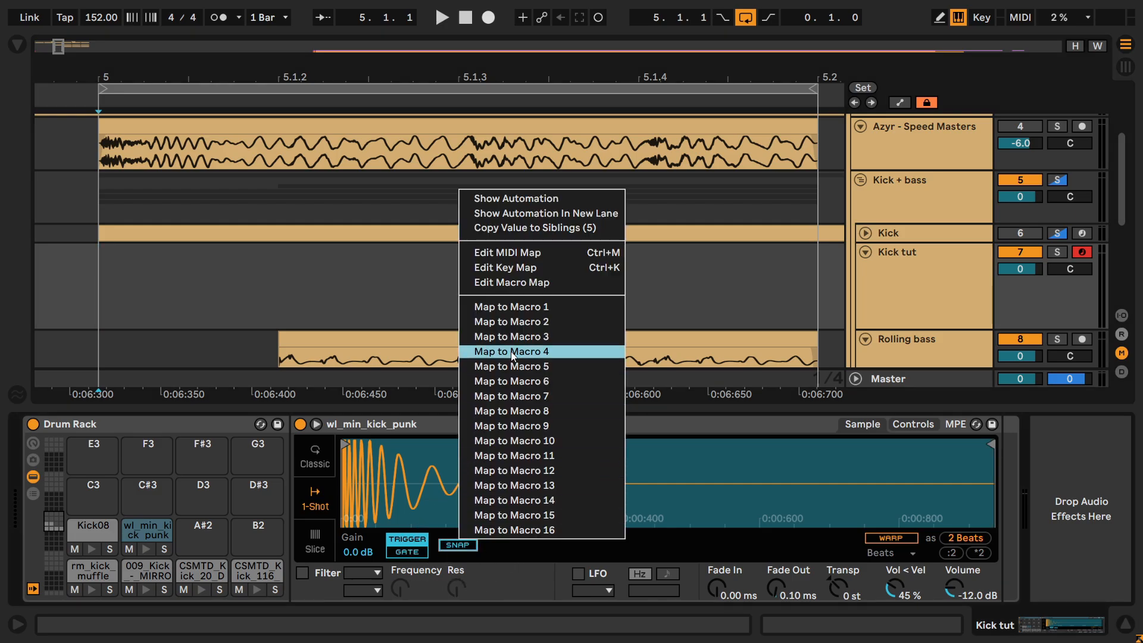
left_click(485, 229)
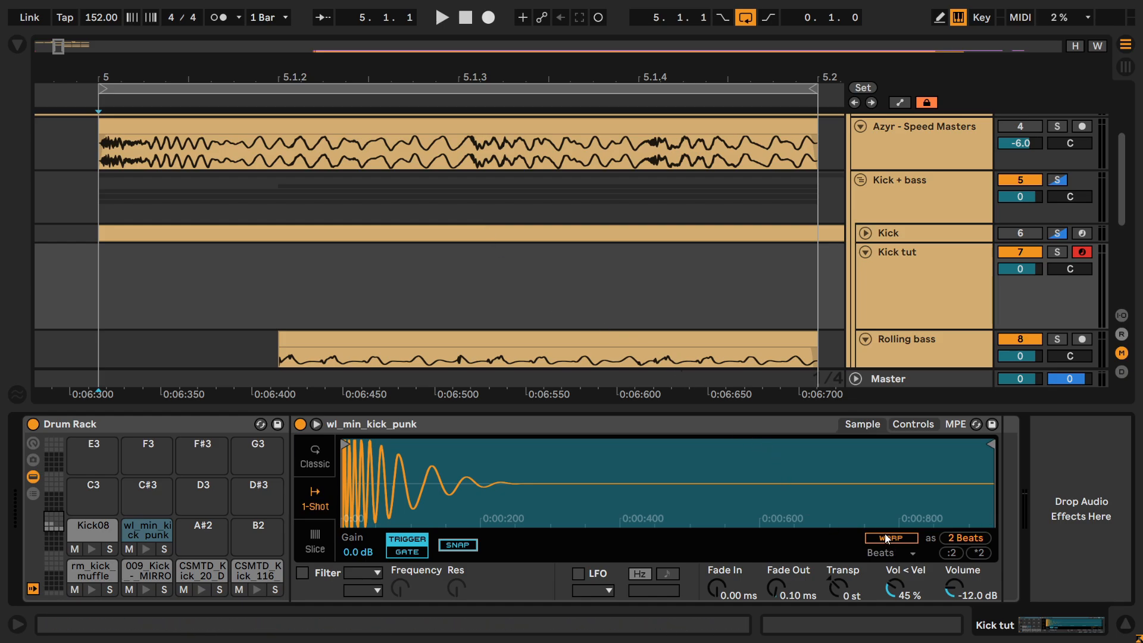
left_click(80, 532)
left_click(91, 570)
left_click(146, 570)
left_click(201, 570)
left_click(243, 571)
Step: Insert an empty MIDI clip on the Kick tut track from 5.1.1 to 5.2.1 and start playback
left_click(112, 237)
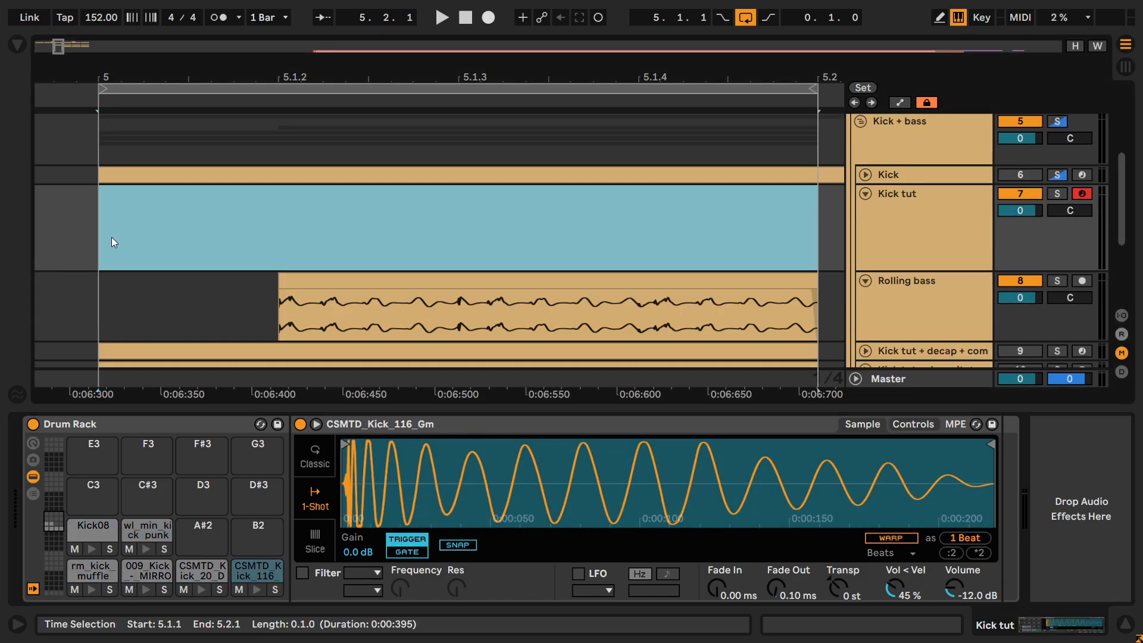
key("ctrl+shift+m")
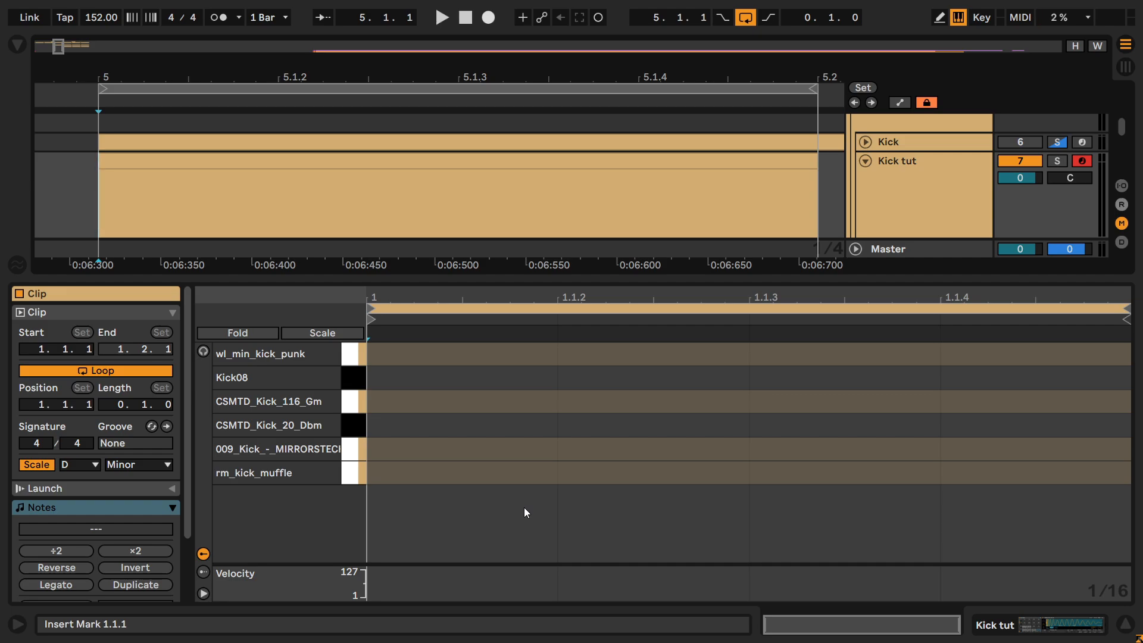
key("space")
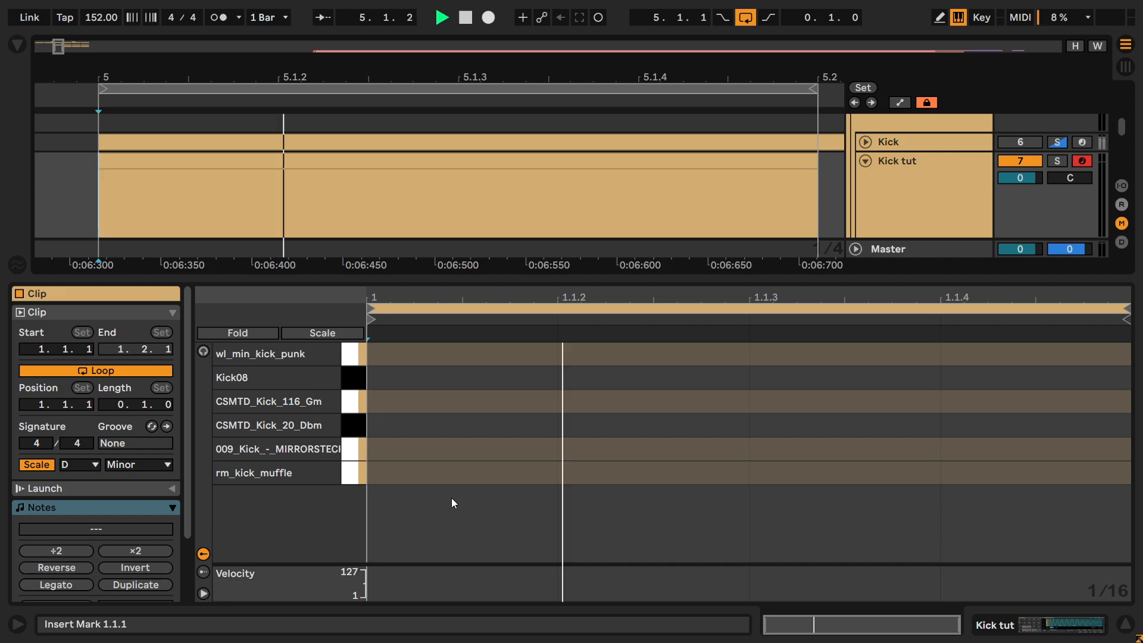
Step: Add a sixteenth note at the clip's start, audition it on each kick row, and leave it on CSMTD_Kick_20_Dbm
double_click(389, 469)
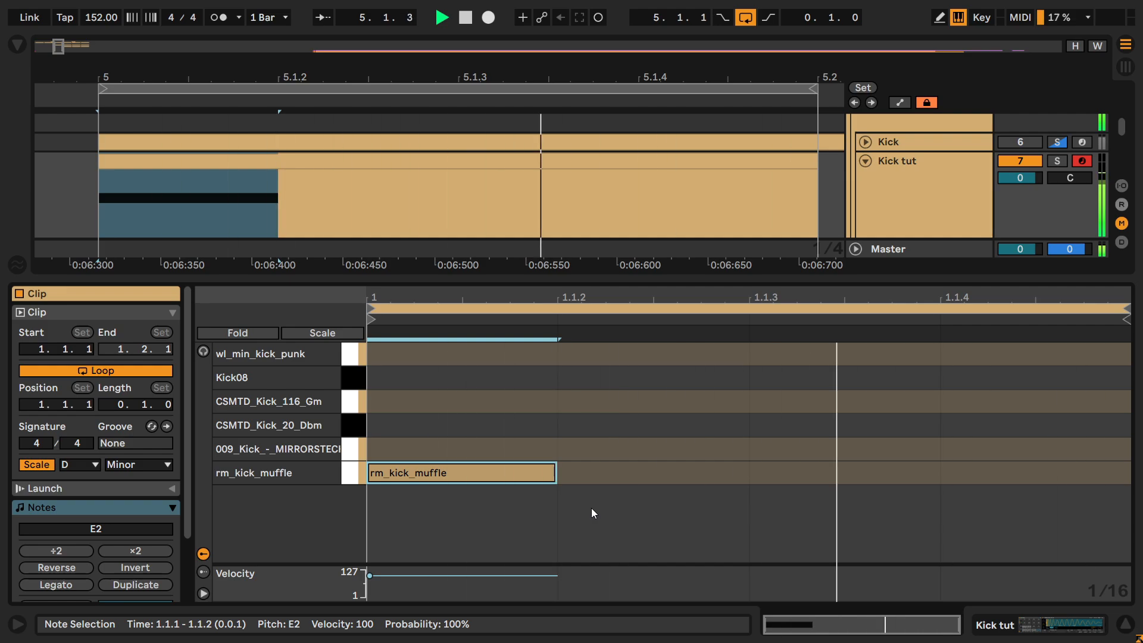
key("Up")
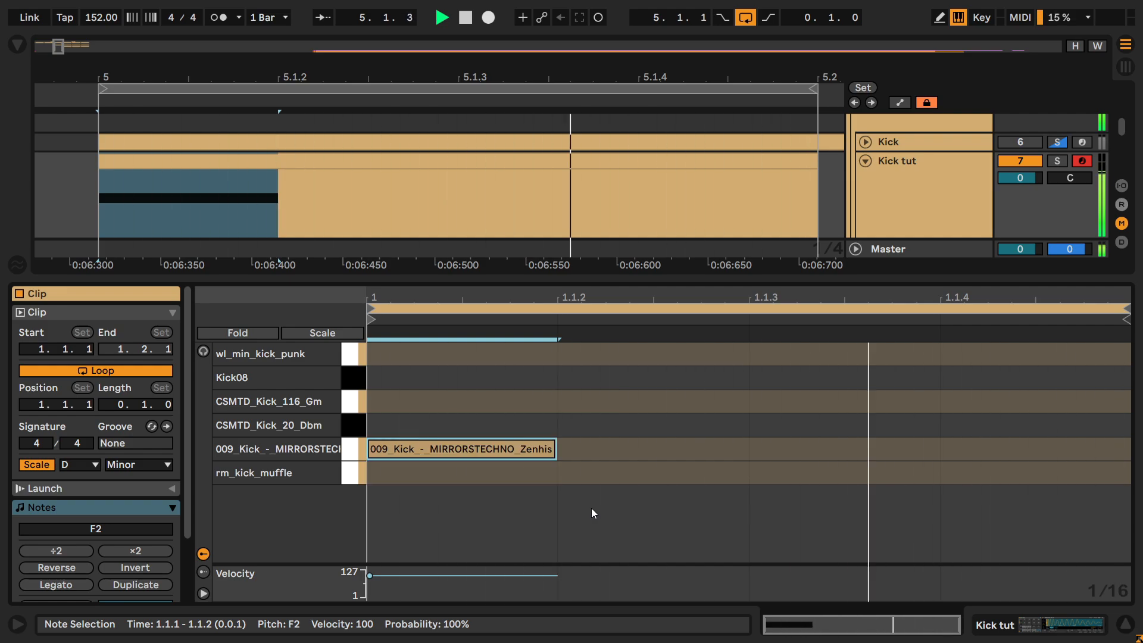
key("Up")
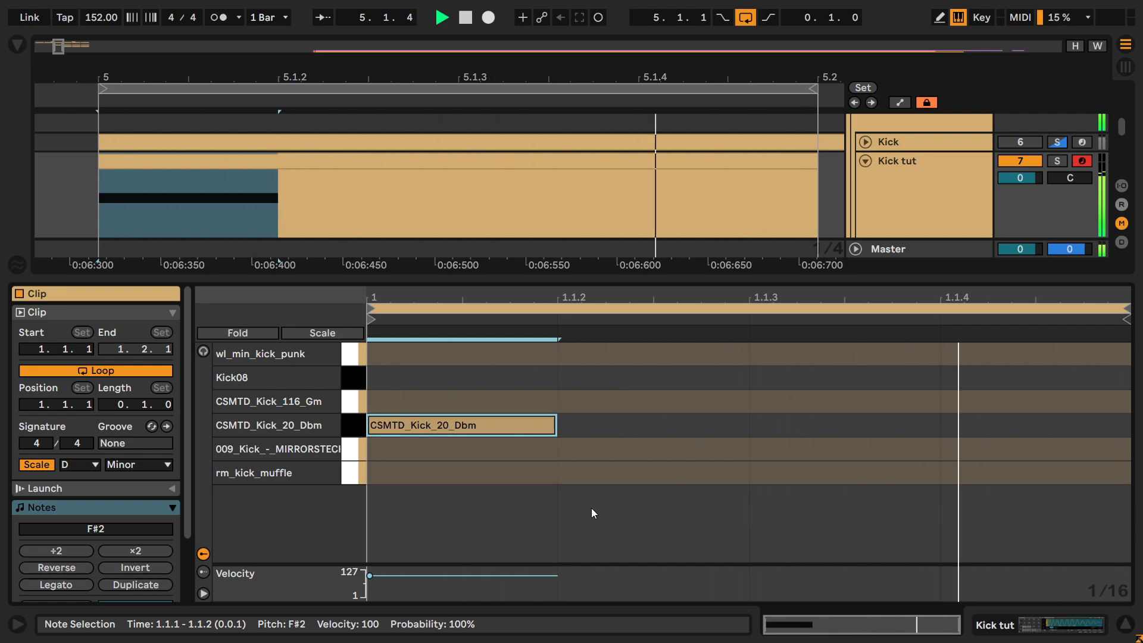
key("Up")
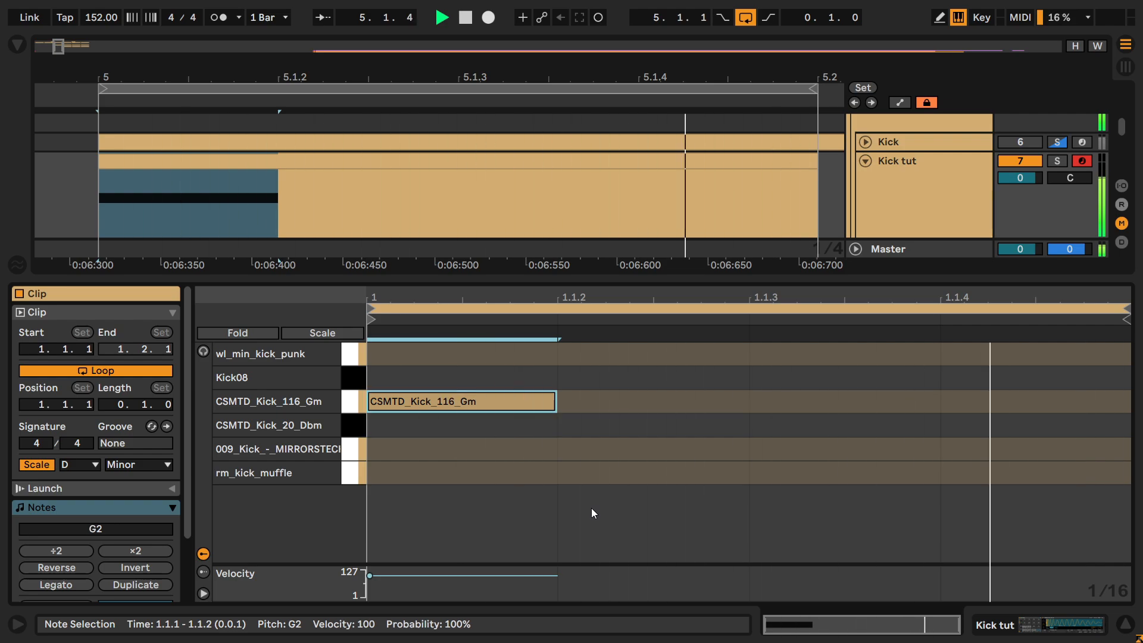
key("Up")
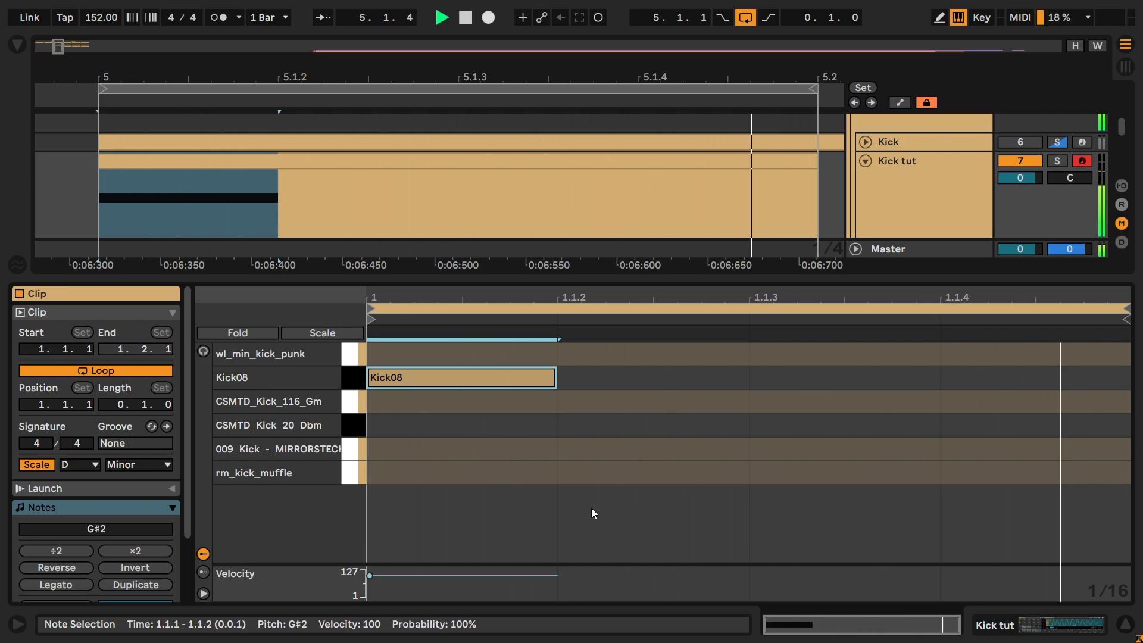
key("Up")
key("Down")
key("Down")
key("Down")
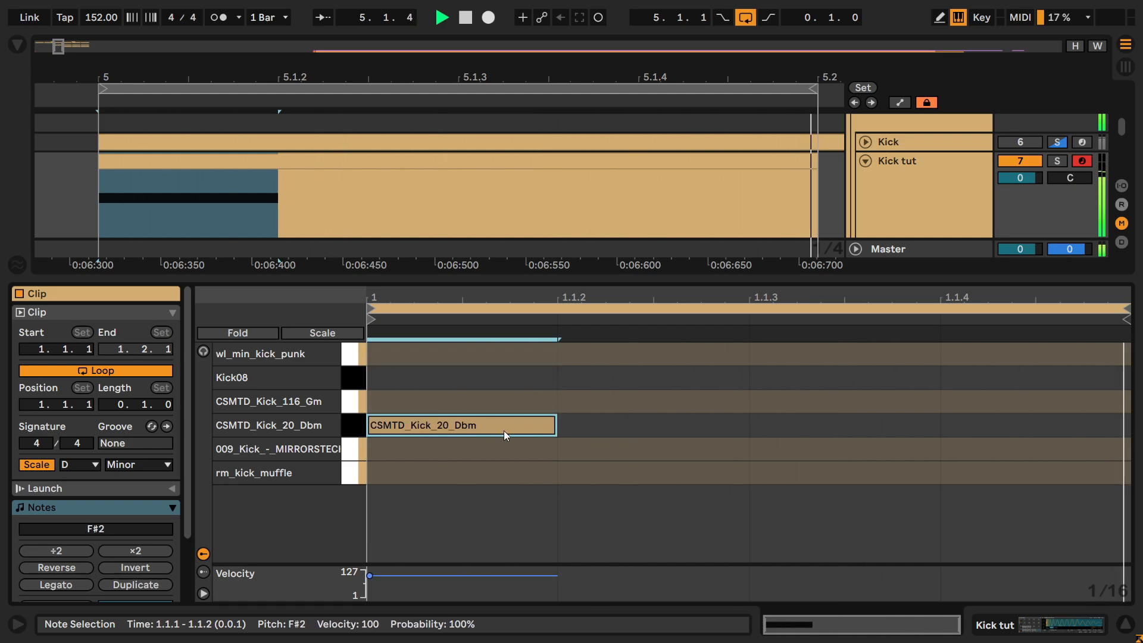
Step: Show the Kick tut track's Drum Rack, stop playback, and rename the CSMTD_Kick_20_Dbm sampler as Kick 1 (body)
key("shift+Tab")
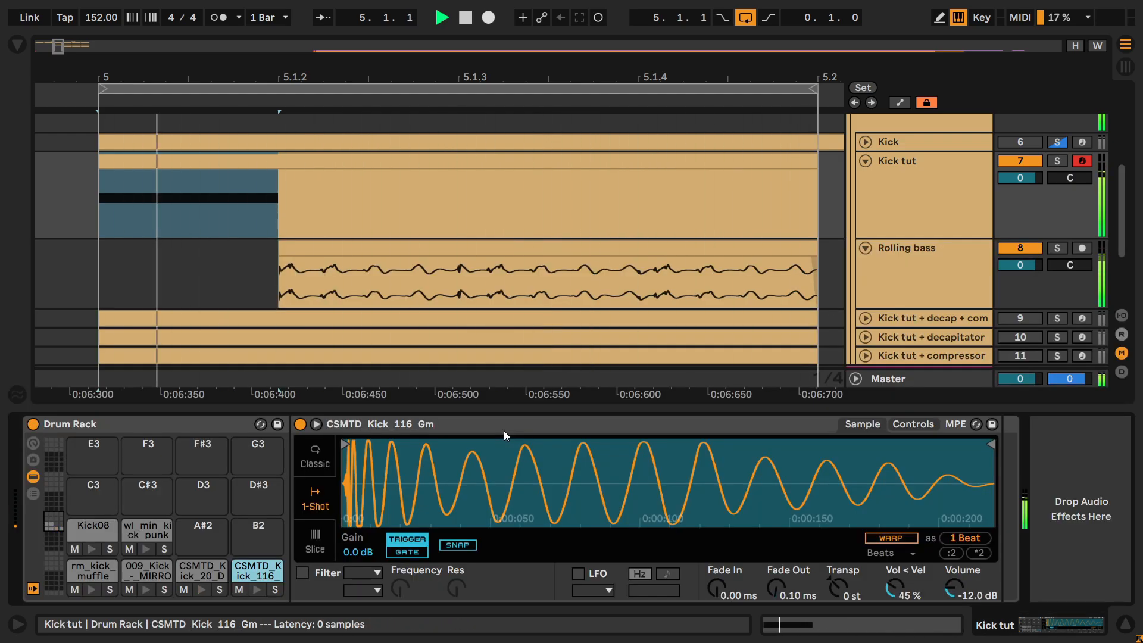
left_click(198, 567)
key("space")
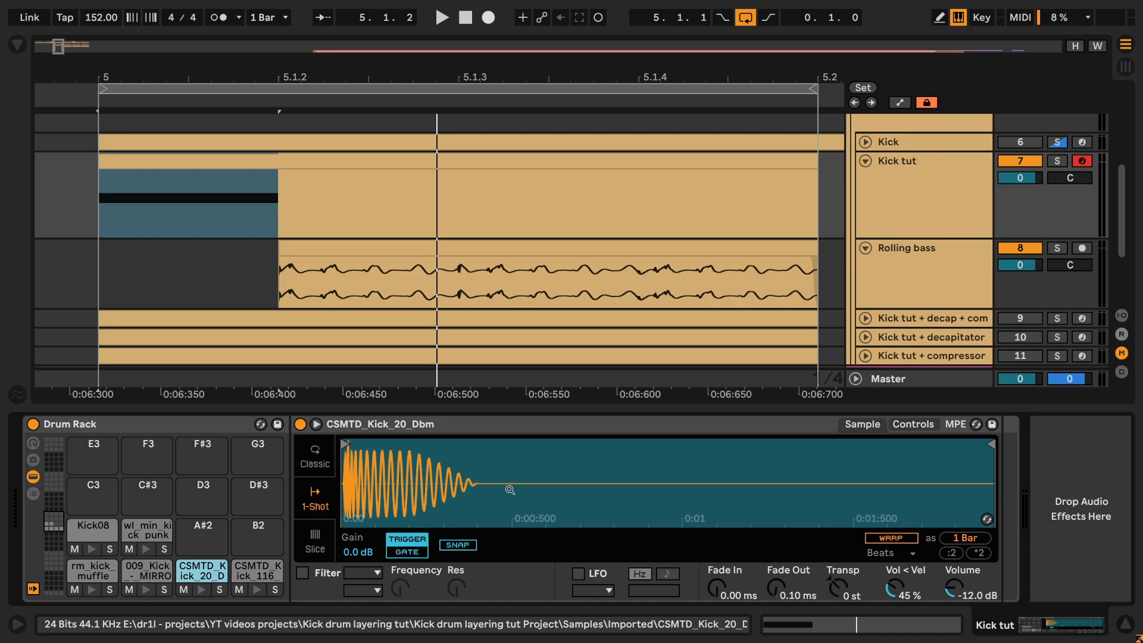
left_click(423, 425)
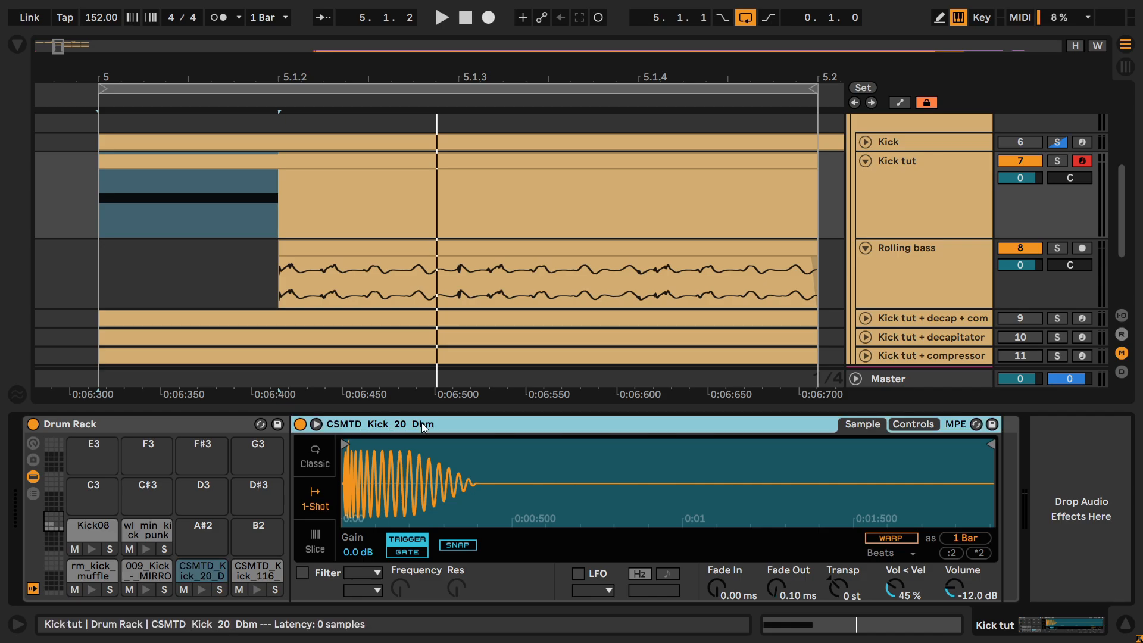
key("ctrl+r")
type("Kick")
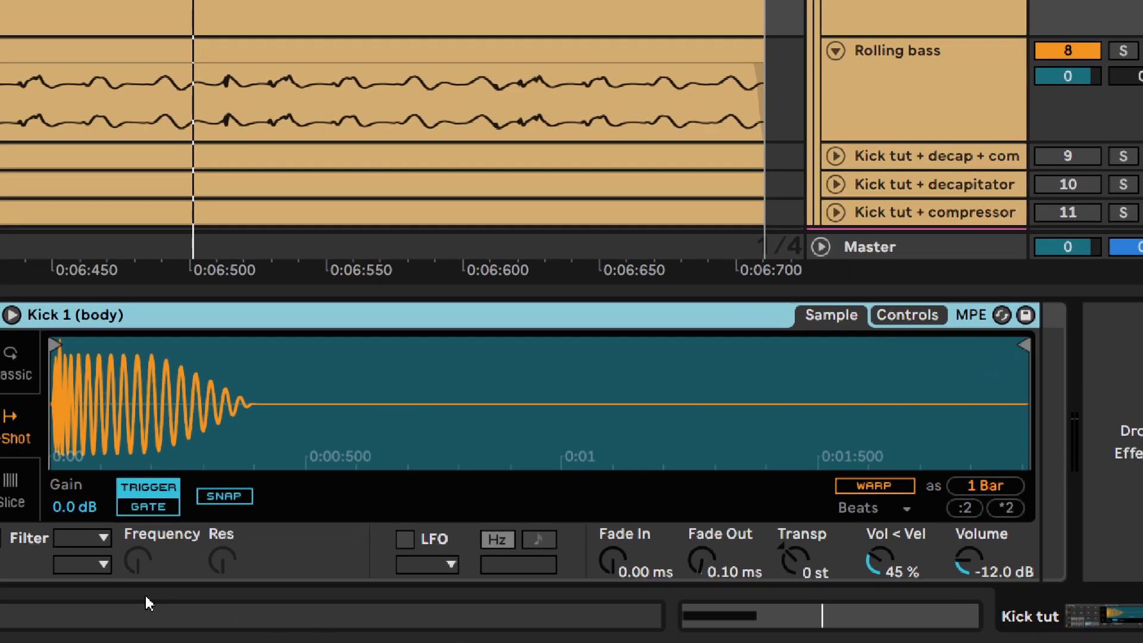
Step: Audition Kick 1 (body) at different transpositions, such as -6 st and +3 st, and reset its Transpose to 0 st
left_click_drag(861, 554, 863, 561)
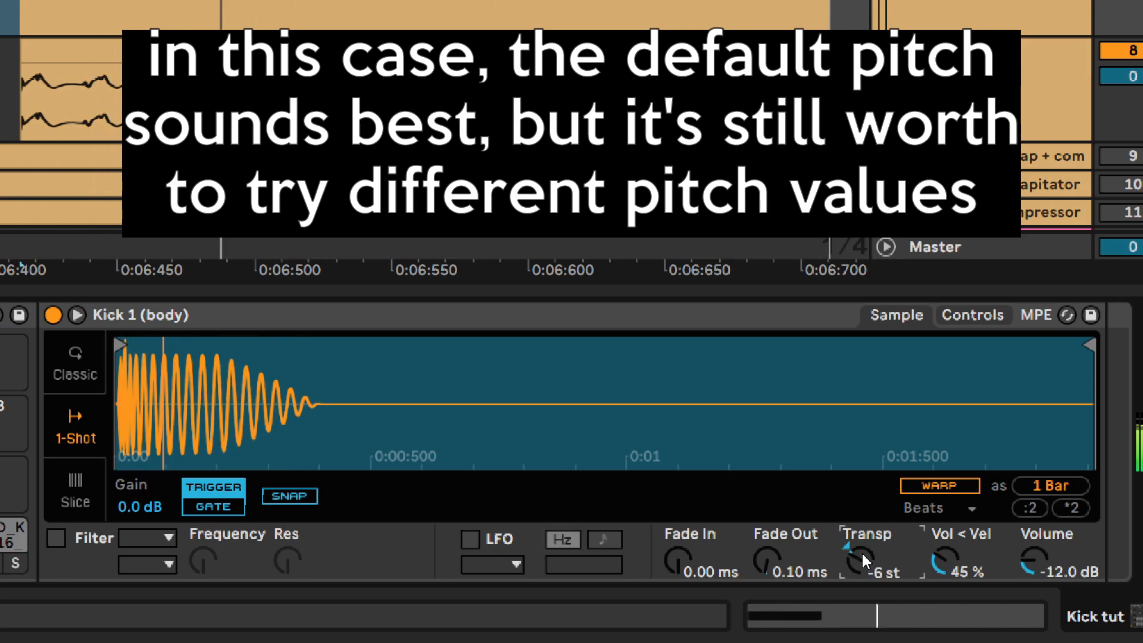
key("Up")
key("Up")
key("Up")
key("Up")
key("Up")
key("Up")
key("Up")
key("Up")
key("Up")
key("Up")
key("Up")
key("Up")
key("Down")
key("Down")
key("Down")
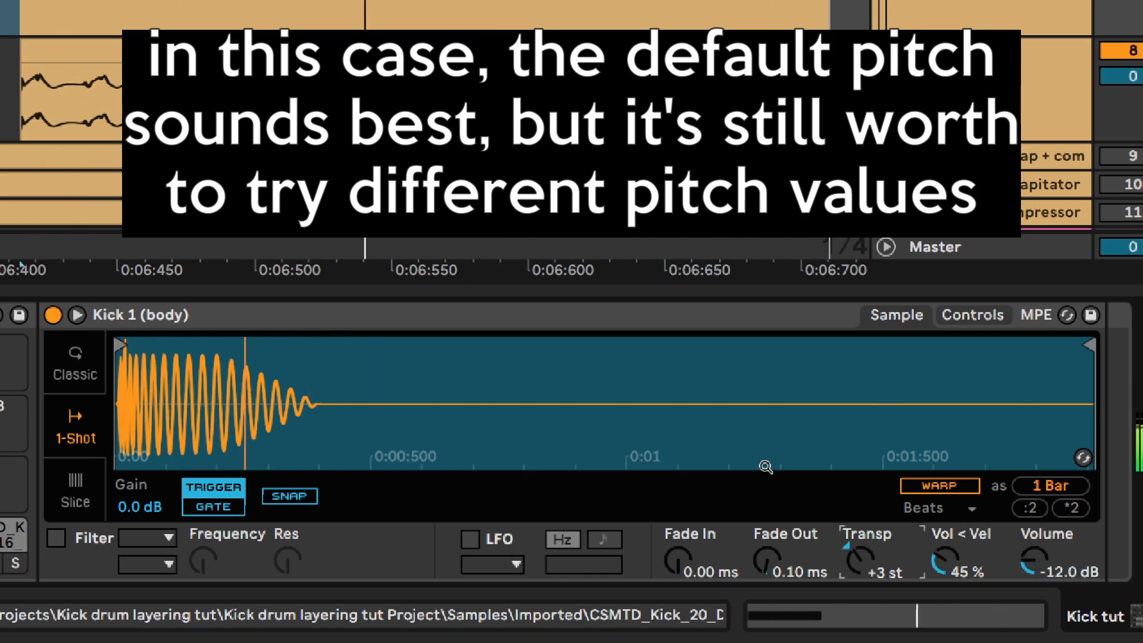
key("Delete")
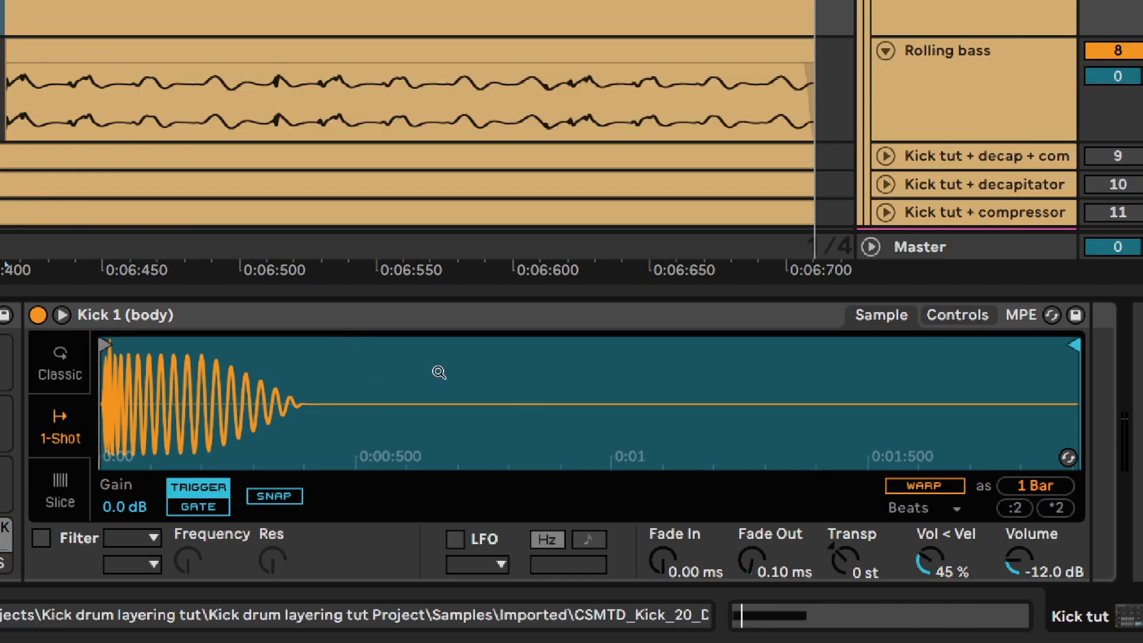
Step: Trim the silent tail of the Kick 1 (body) sample and shorten it during playback to about 0.2 s
left_click(659, 375)
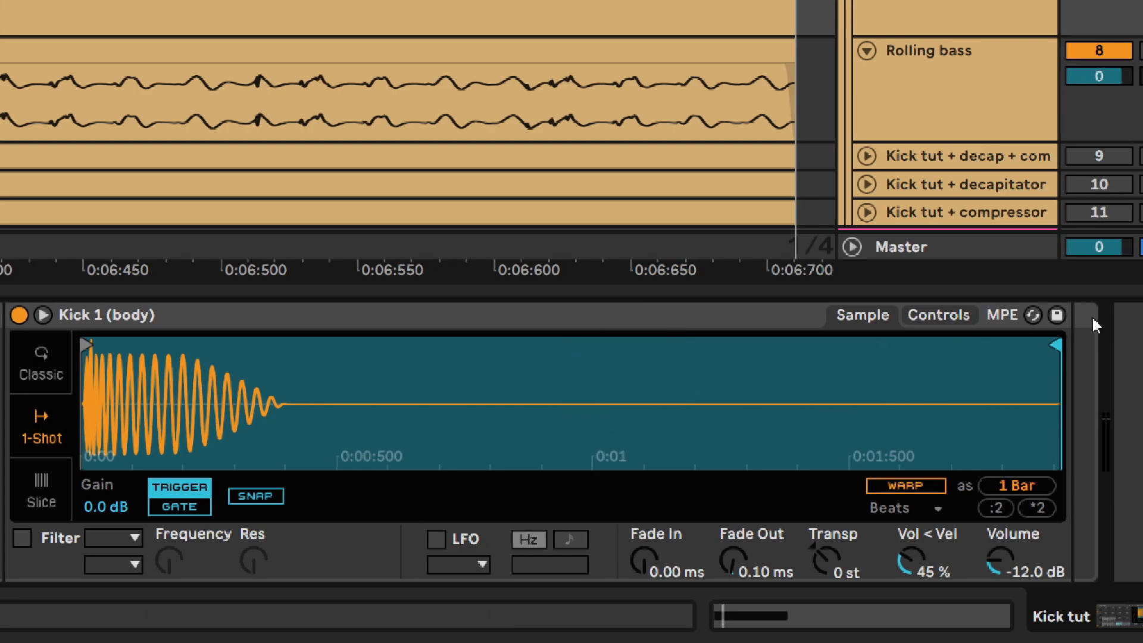
mouse_move(1053, 348)
left_mouse_down()
mouse_move(897, 359)
mouse_move(778, 384)
mouse_move(313, 383)
left_mouse_up()
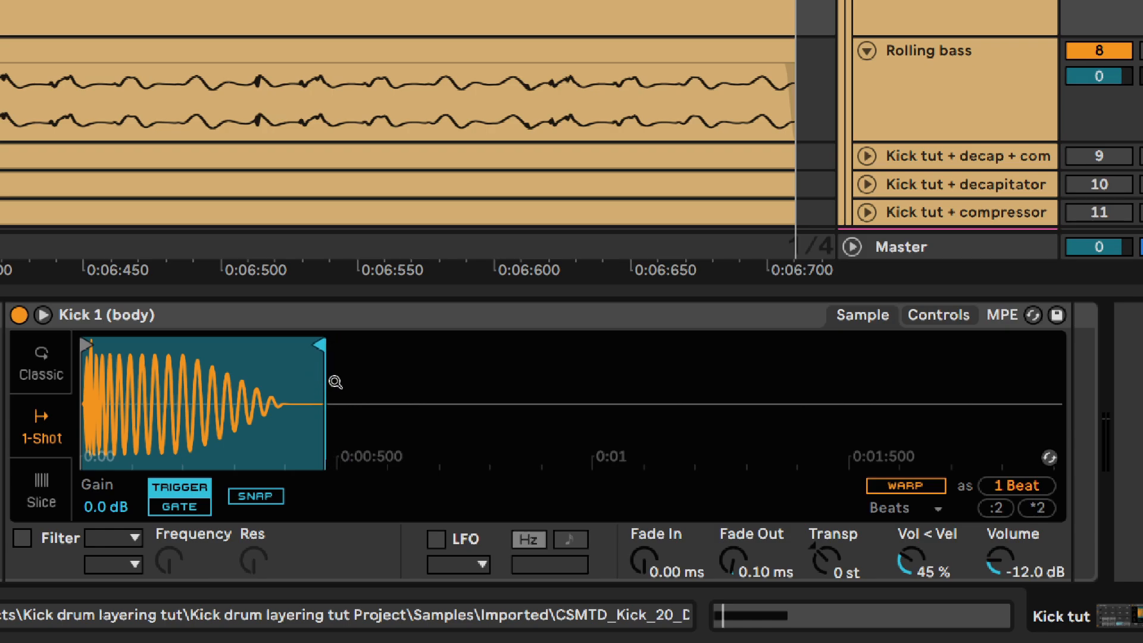
key("space")
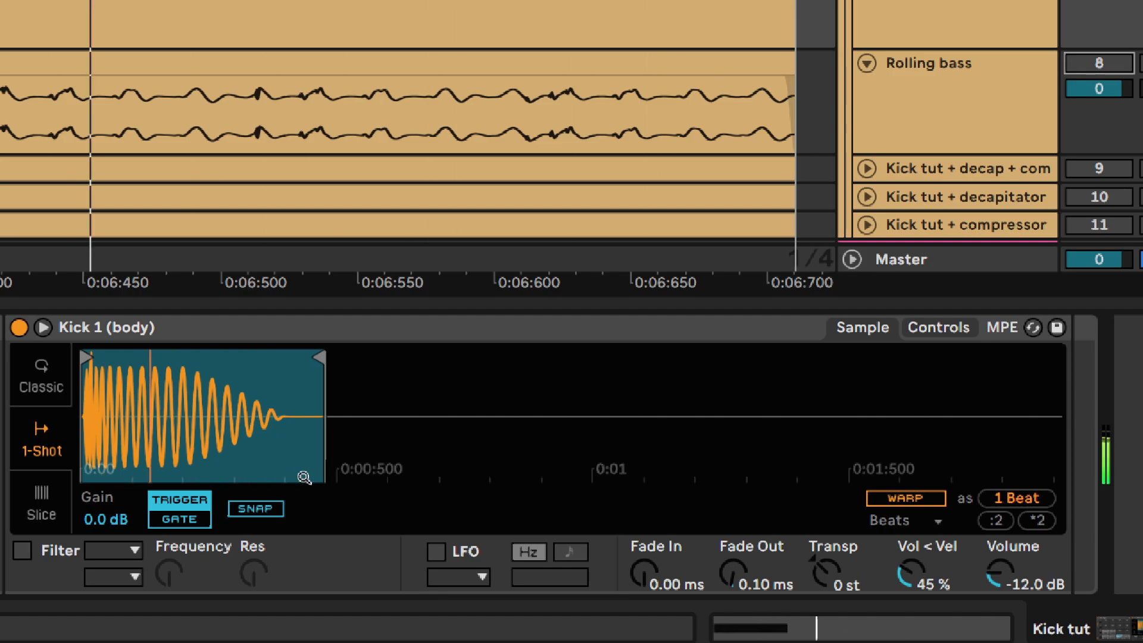
left_click_drag(321, 356, 181, 358)
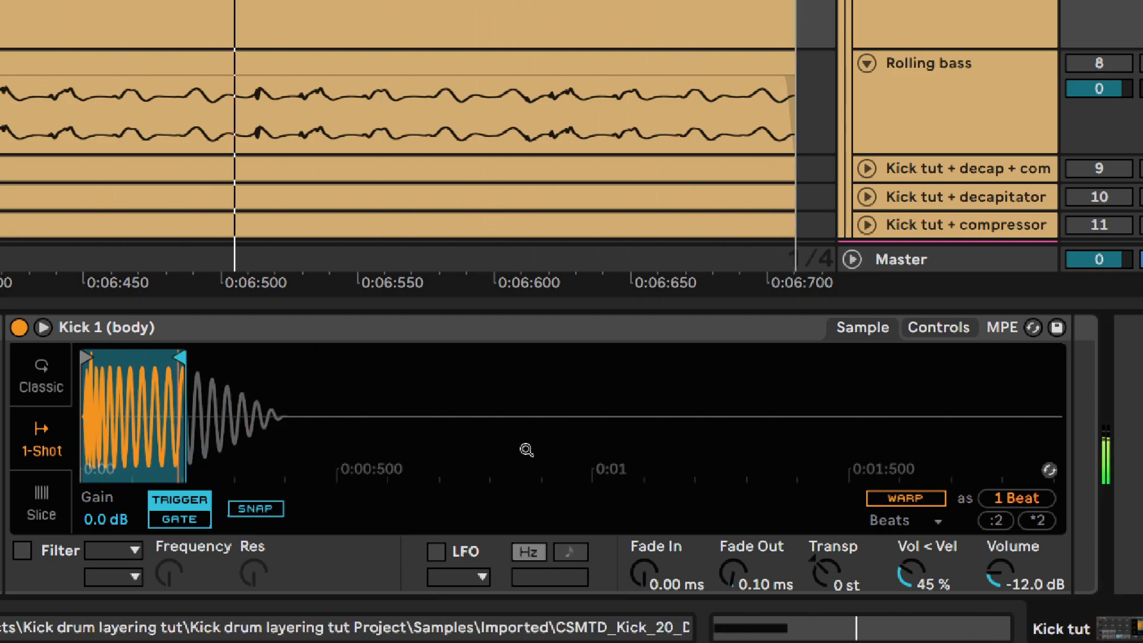
Step: Raise Kick 1 (body)'s Fade Out to 9.26 ms and compare the sound with and without it
left_click(738, 582)
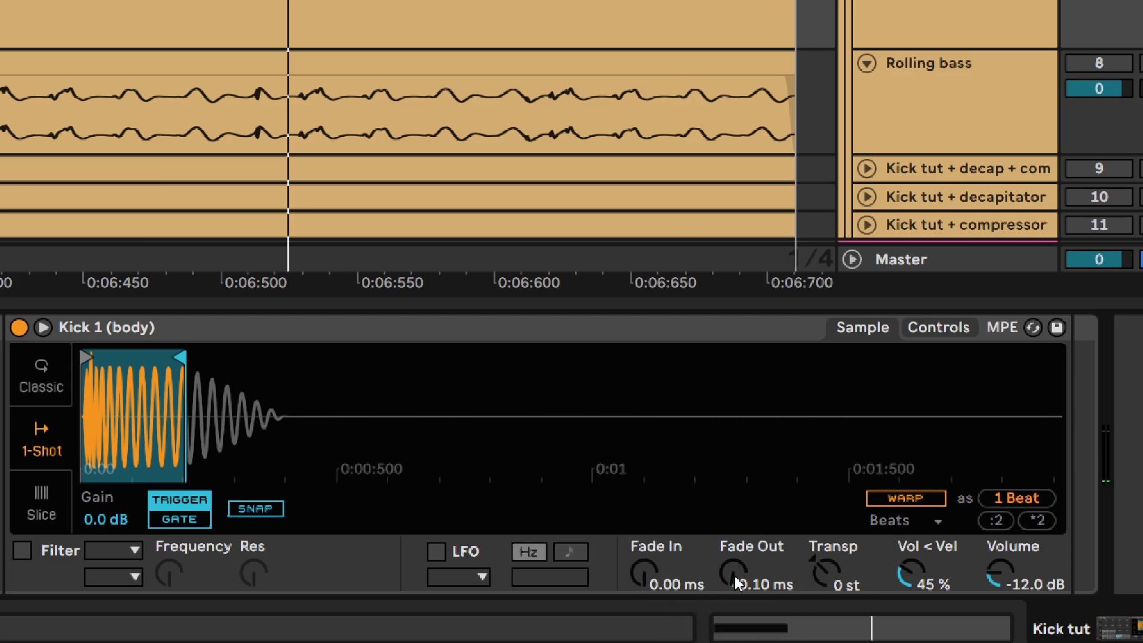
left_click_drag(738, 582, 738, 556)
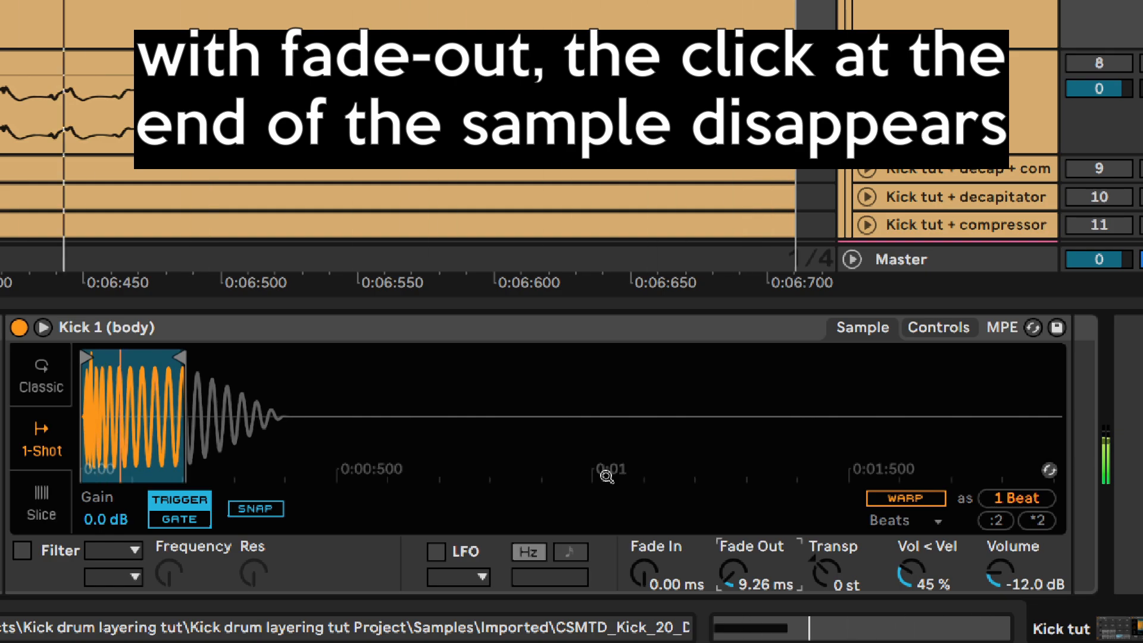
key("ctrl+z")
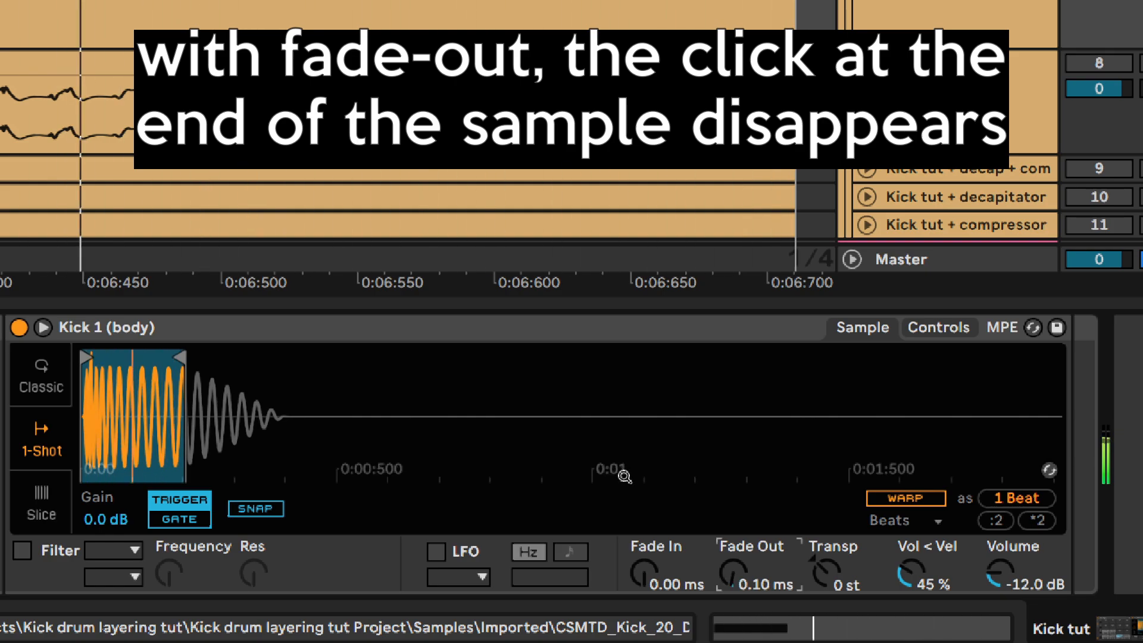
key("ctrl+y")
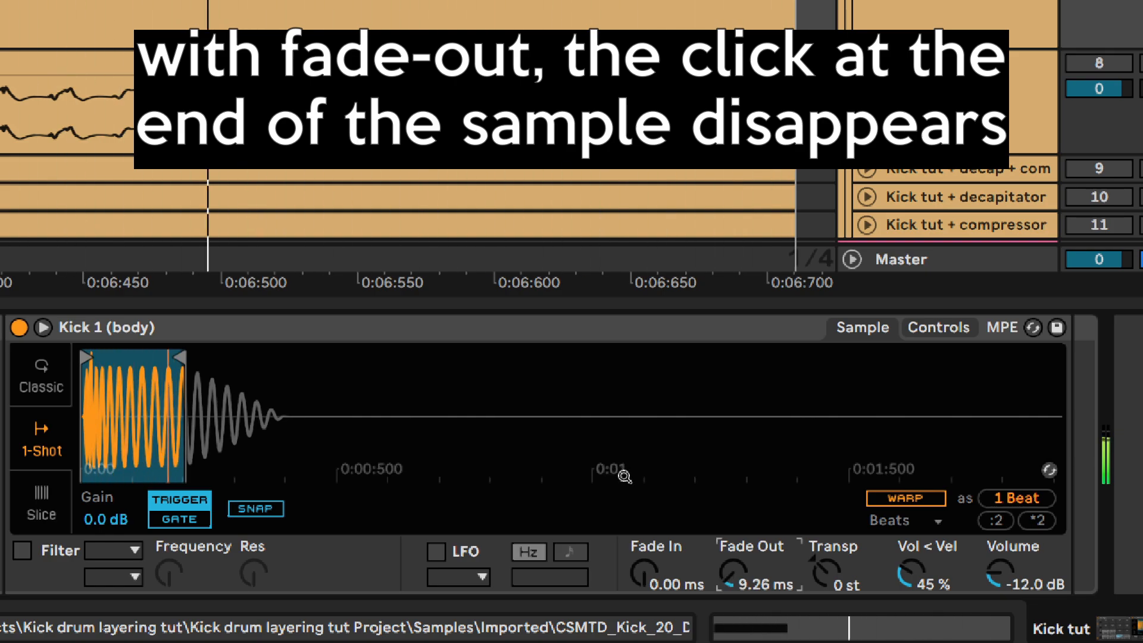
Step: Turn the Rolling bass track back on and move Kick 1 (body)'s sample end to about 0.27 s
left_click(1074, 68)
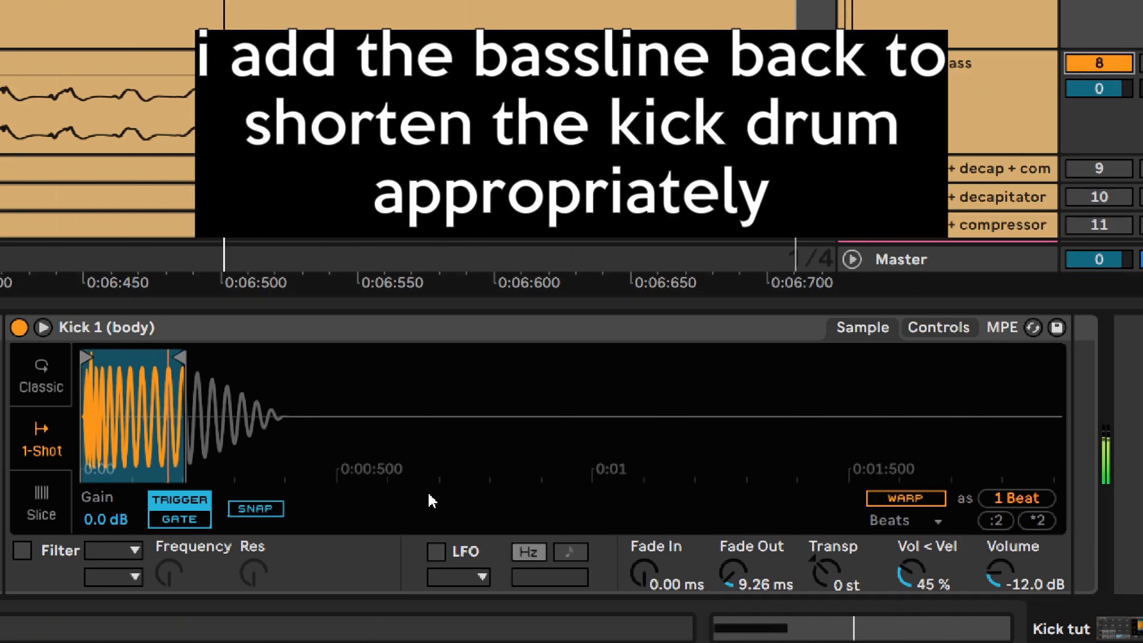
left_click_drag(235, 454, 277, 488)
left_click_drag(252, 425, 476, 454)
left_click_drag(292, 356, 478, 351)
Step: Set Kick 1 (body)'s Fade Out to 13.5 ms
left_click(736, 582)
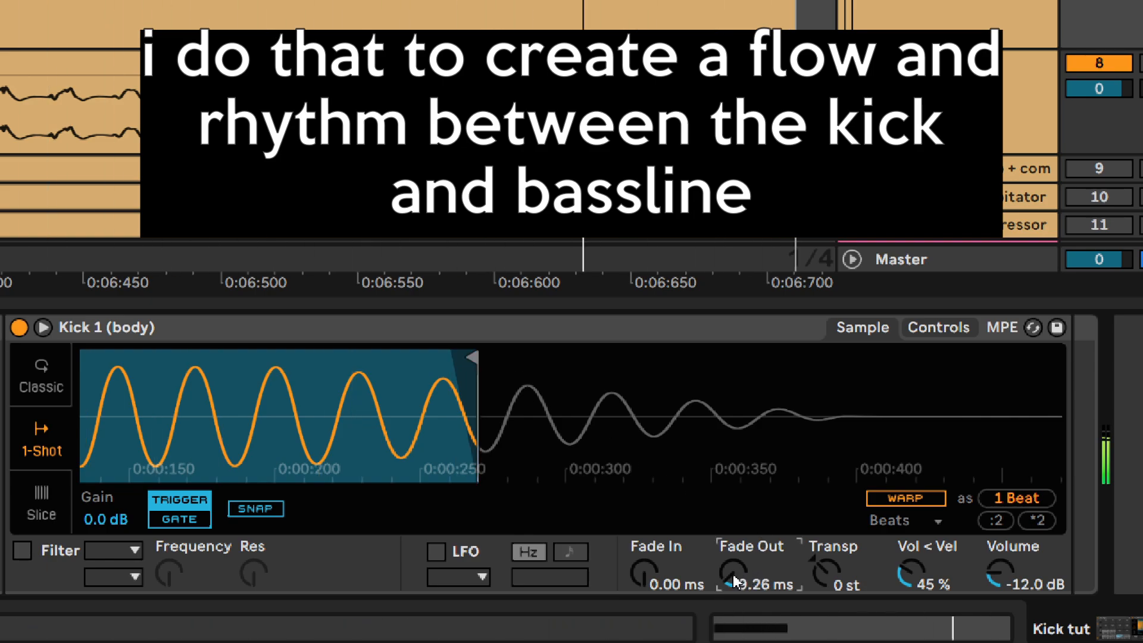
type("13")
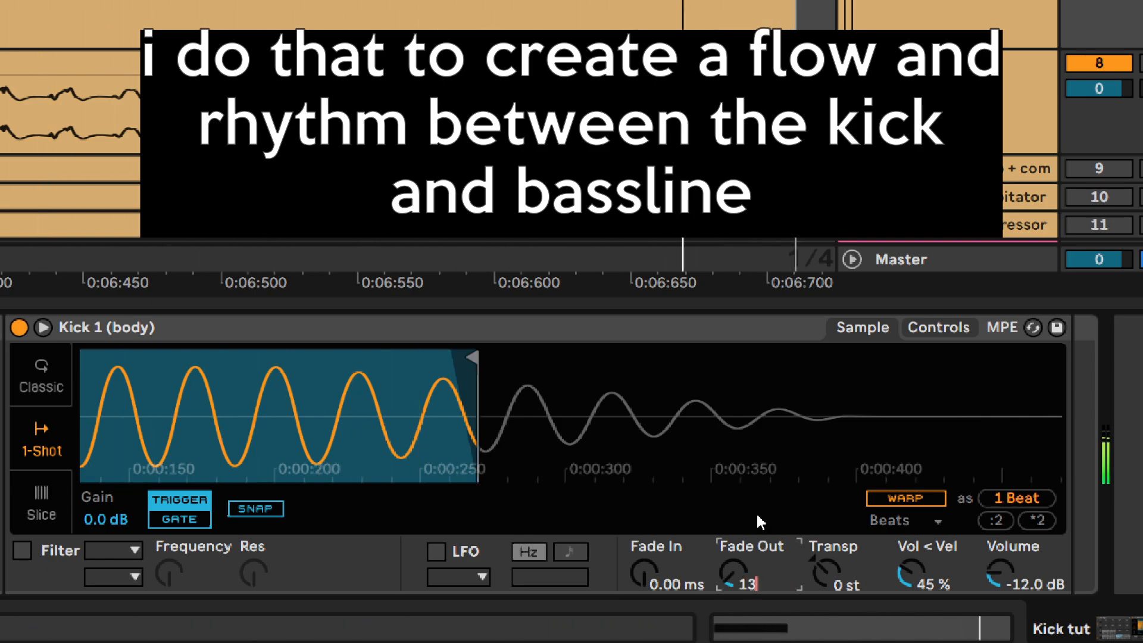
type(".5")
key("Return")
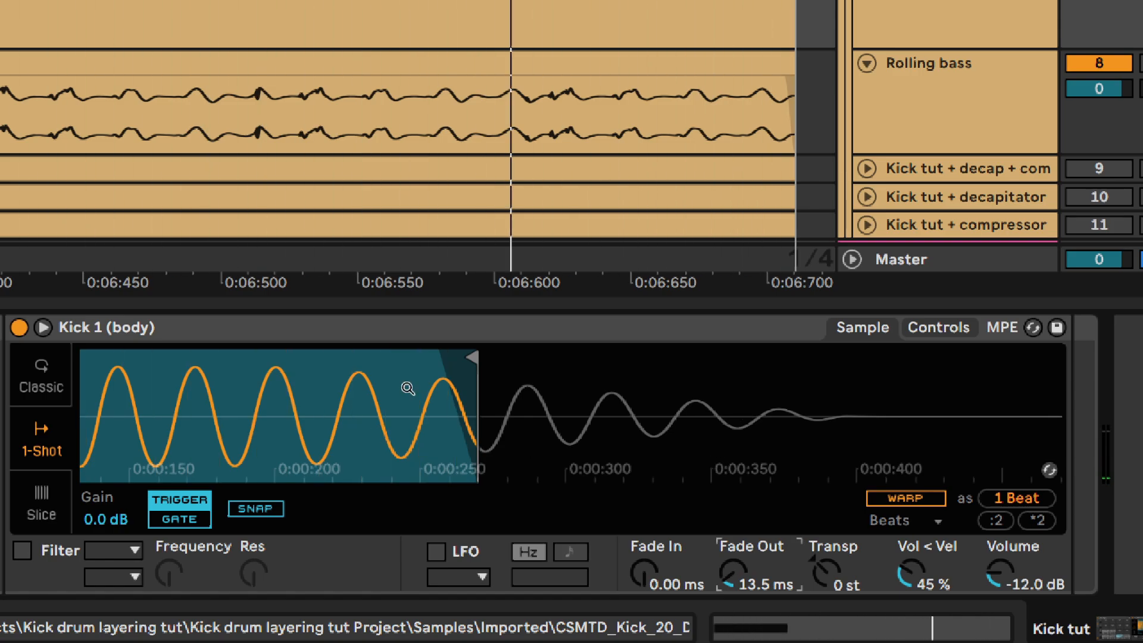
Step: Try a 30 ms Fade In on Kick 1 (body), compare it with no fade, undo it, and stop playback
scroll(368, 458, "down", 5)
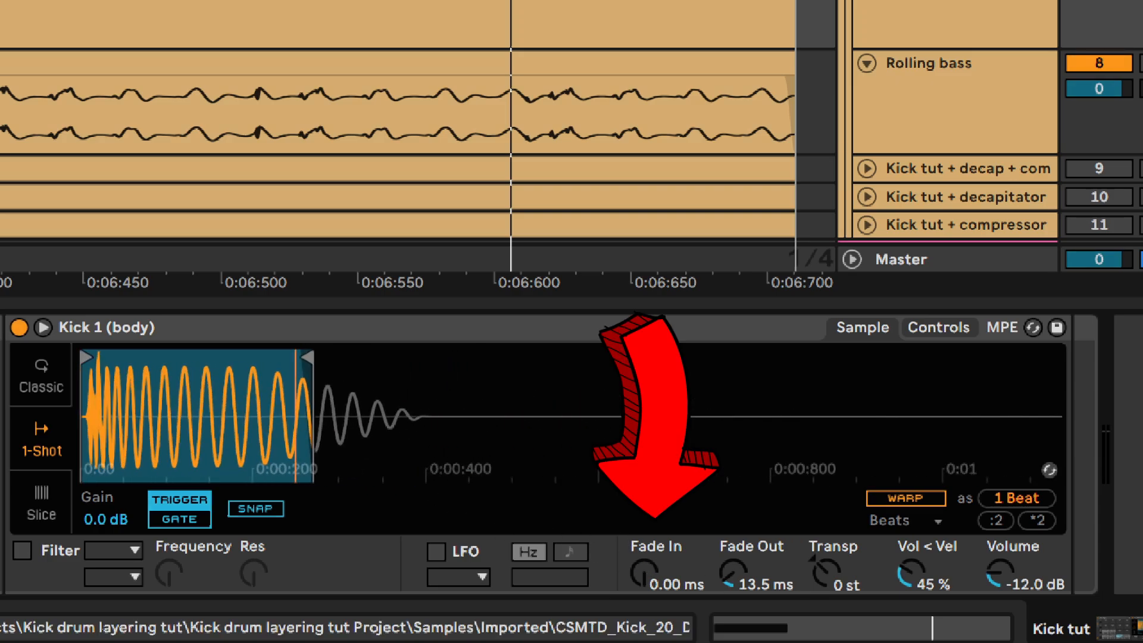
scroll(645, 573, "up", 5)
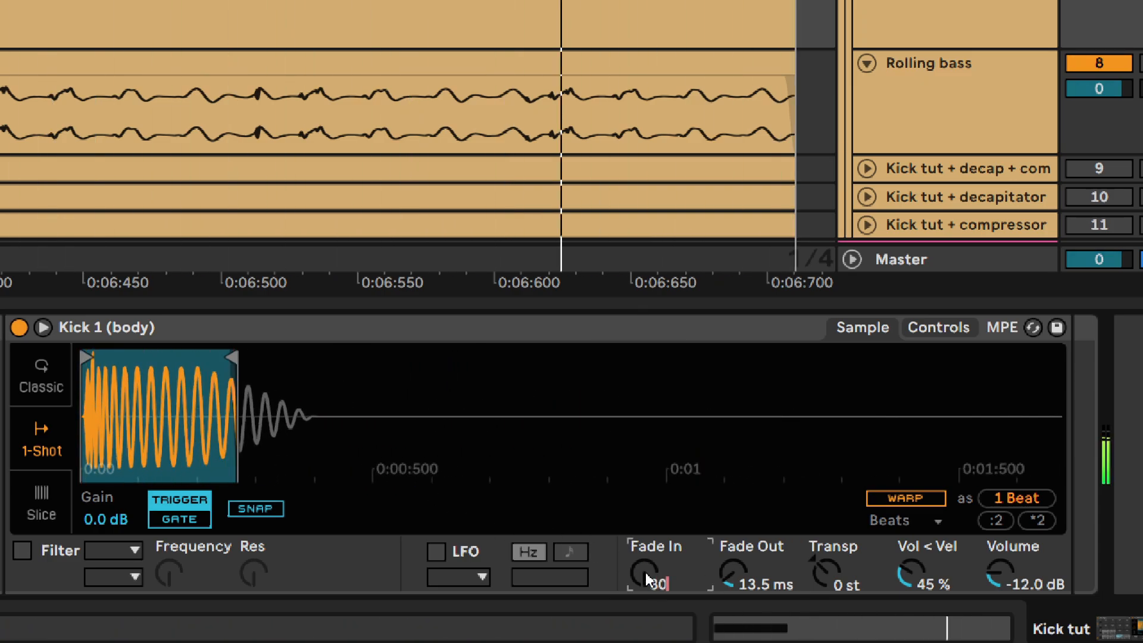
key("ctrl+z")
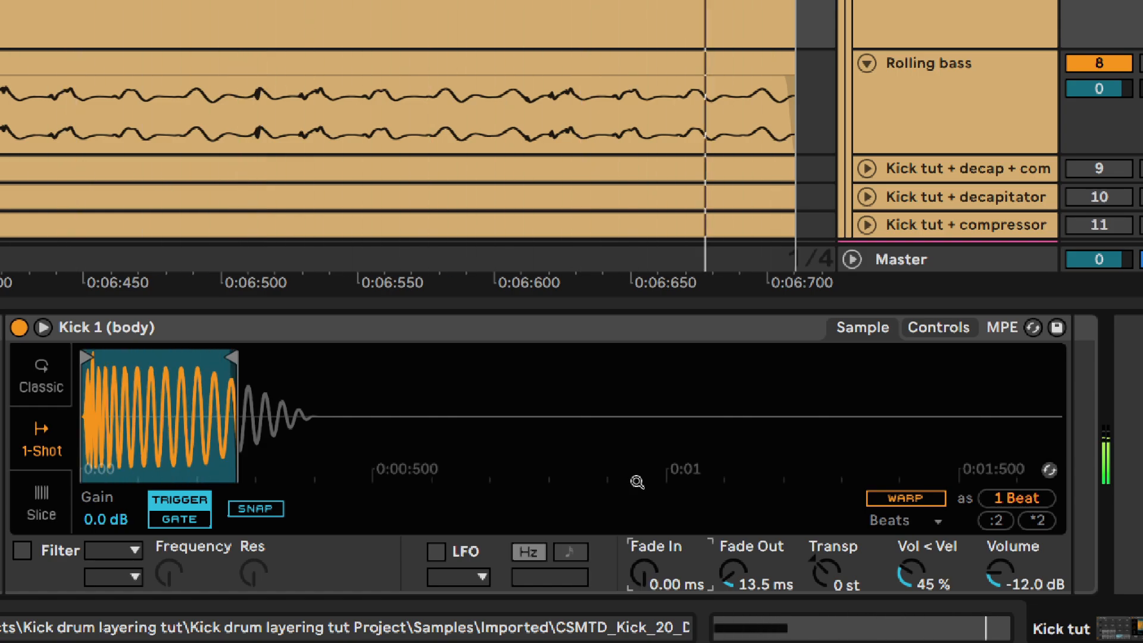
key("ctrl+y")
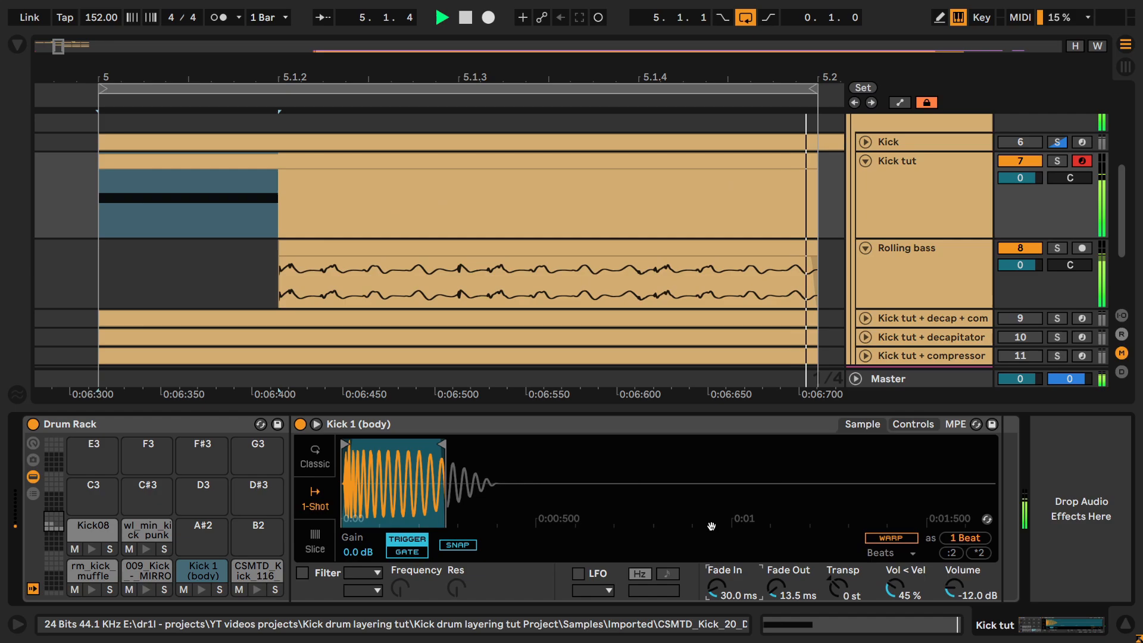
key("ctrl+z")
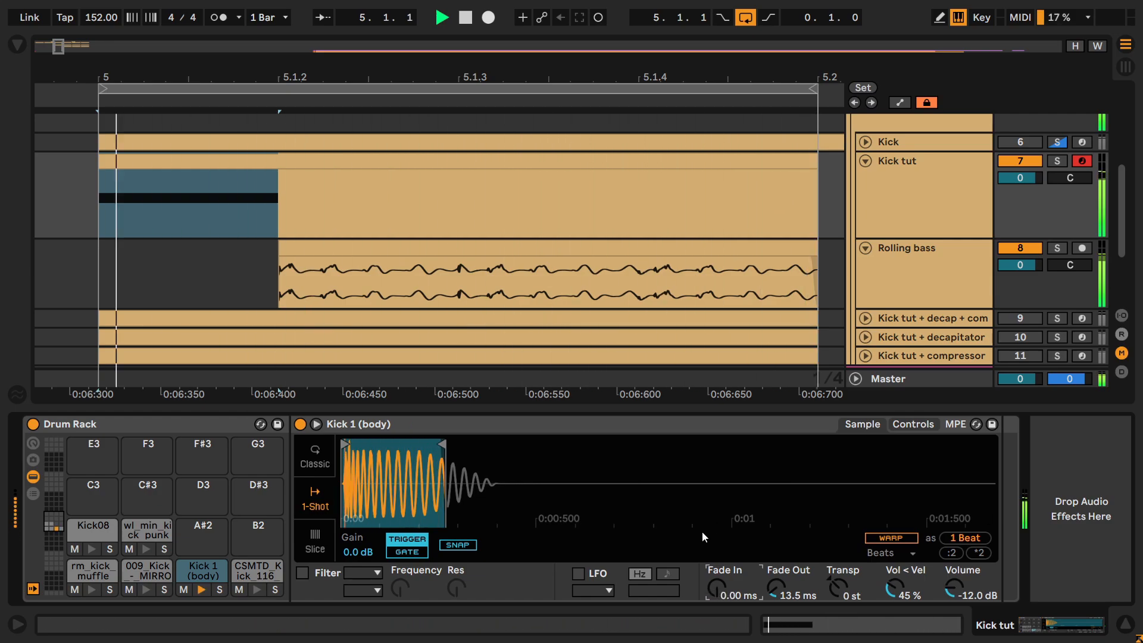
key("space")
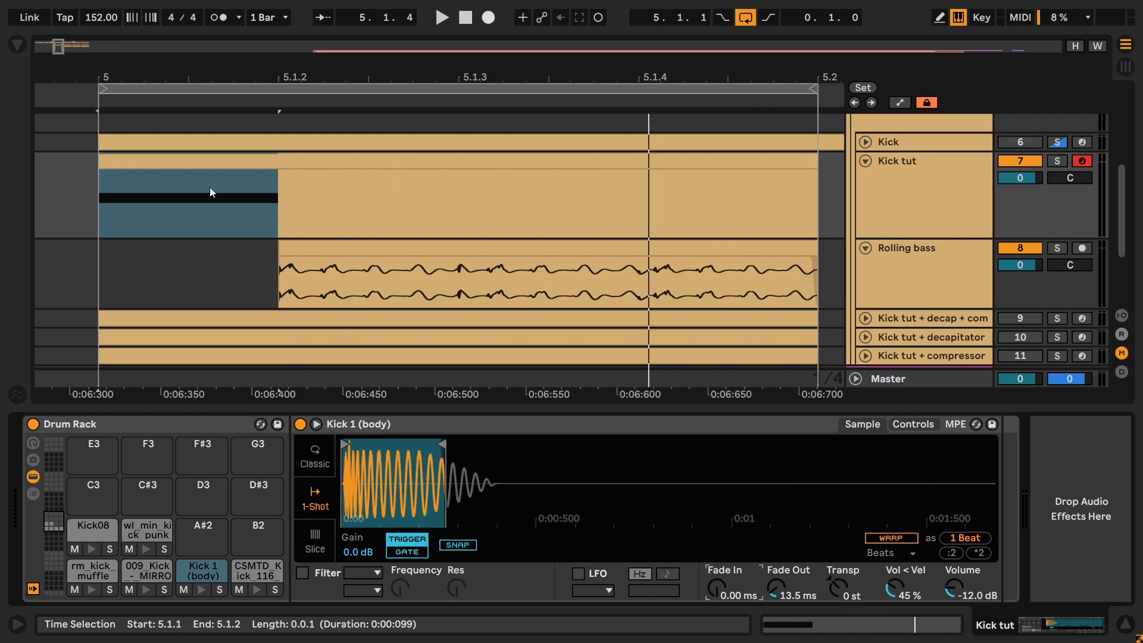
Step: Add a Utility effect after Kick 1 (body) during playback, set its Gain to 2.20 dB, and mute its output
left_click(19, 43)
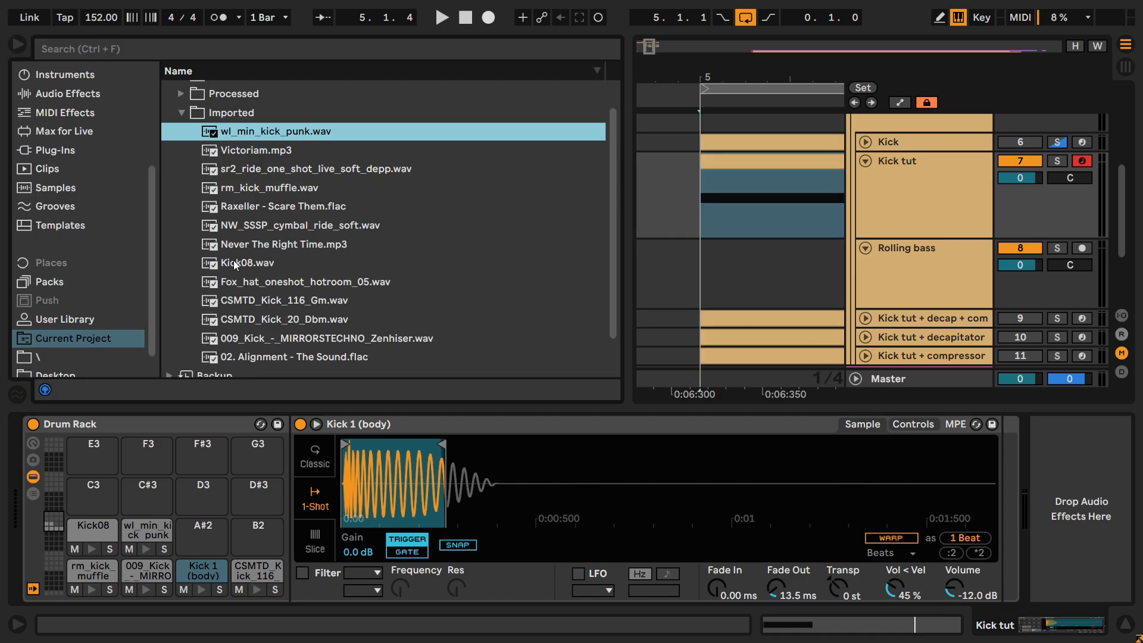
left_click(59, 94)
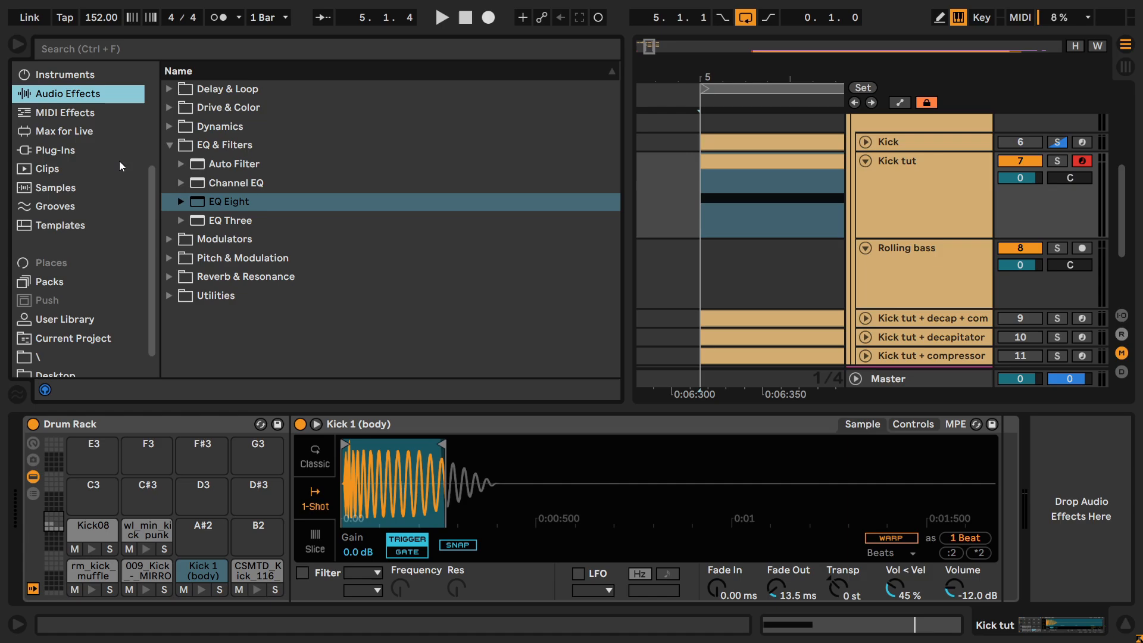
left_click(177, 296)
key("space")
left_click_drag(223, 333, 821, 512)
mouse_move(972, 507)
left_mouse_down()
mouse_move(1026, 525)
mouse_move(976, 488)
mouse_move(976, 516)
left_mouse_up()
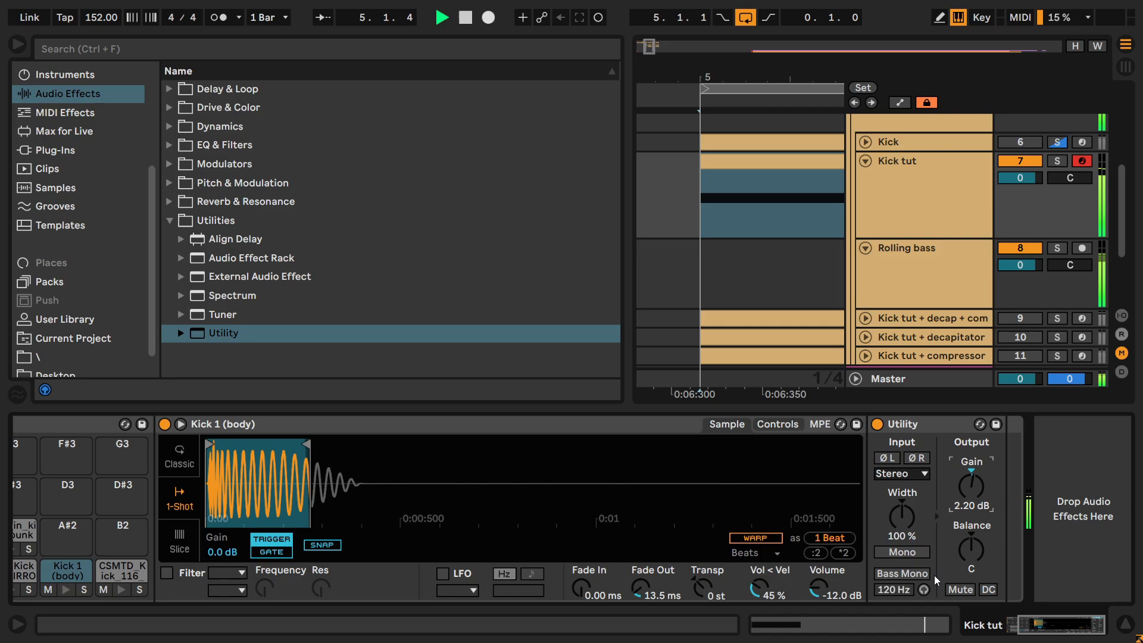
left_click(957, 593)
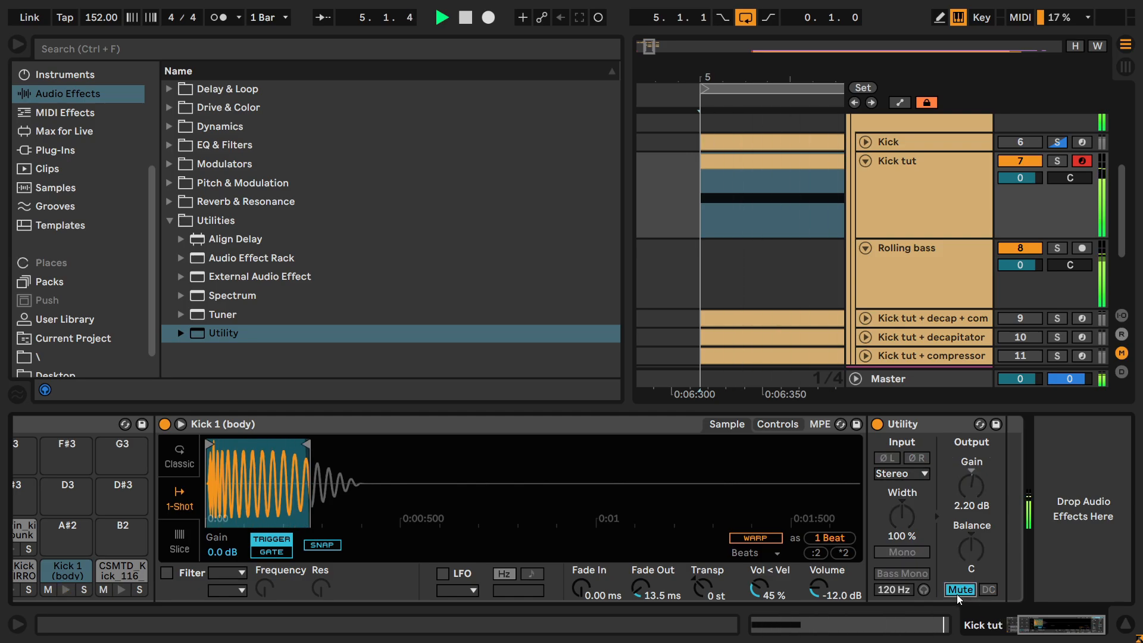
Step: Unmute the Utility on Kick 1 (body), stop playback, and hide the browser to widen the arrangement
left_click(956, 593)
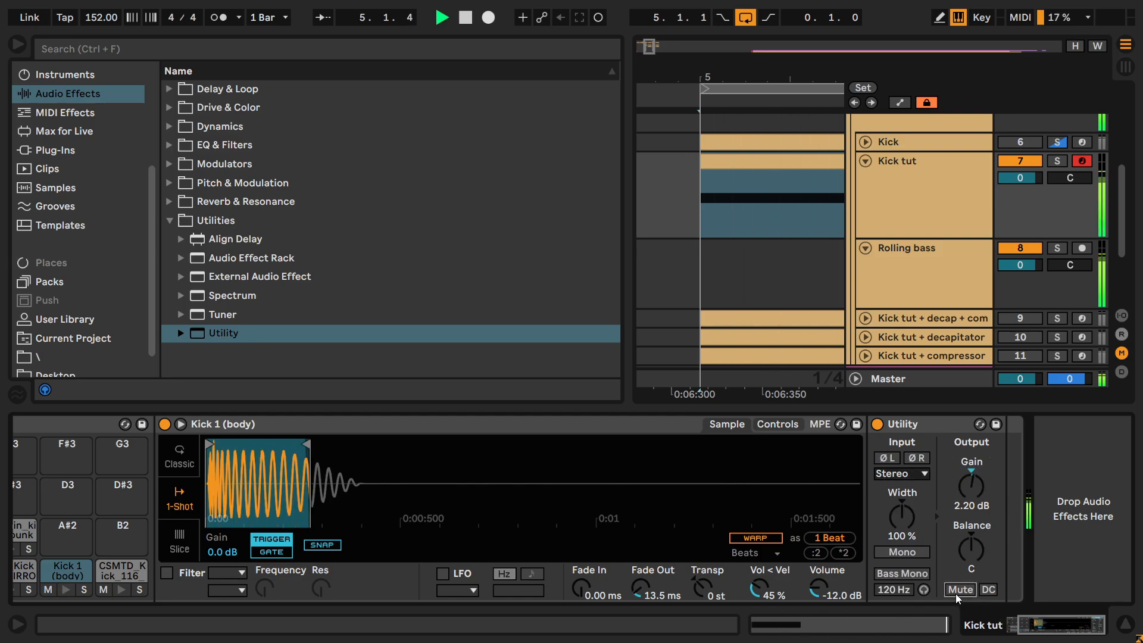
key("space")
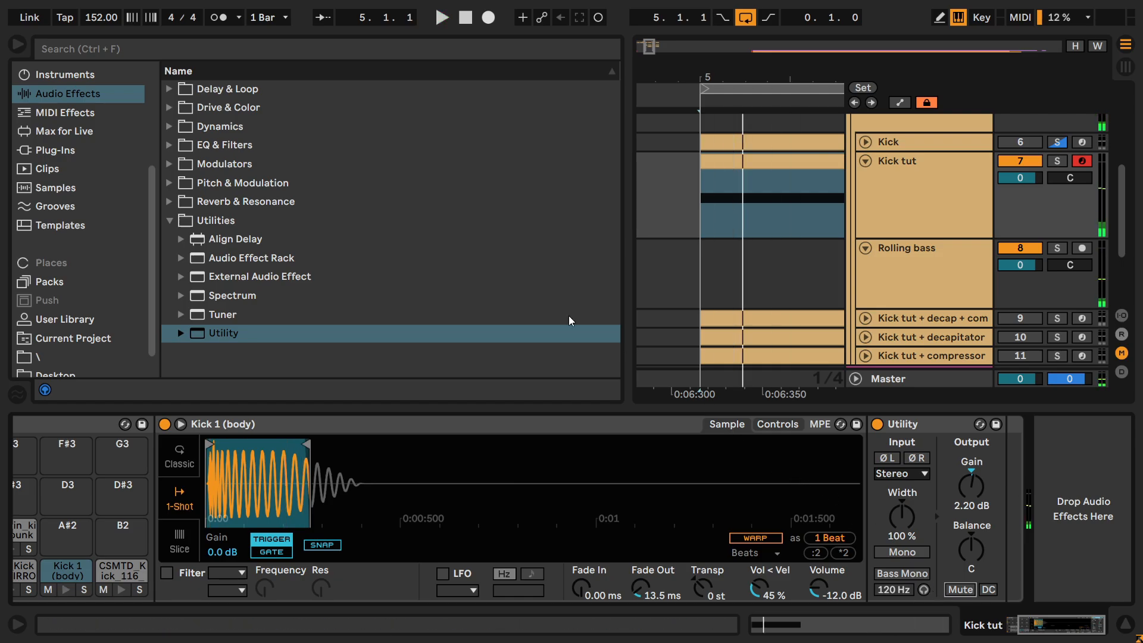
left_click(20, 46)
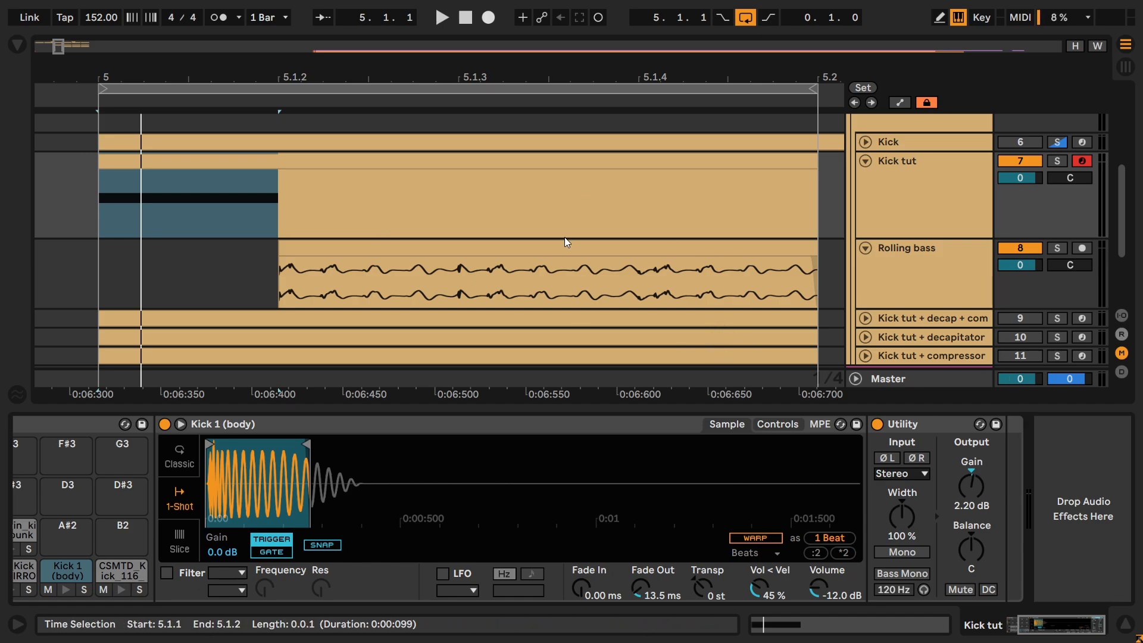
Step: During playback, set the grid to 1/32 and add a fade-in of about 40 ms to the start of the Rolling bass clip
mouse_move(428, 270)
left_click(381, 253)
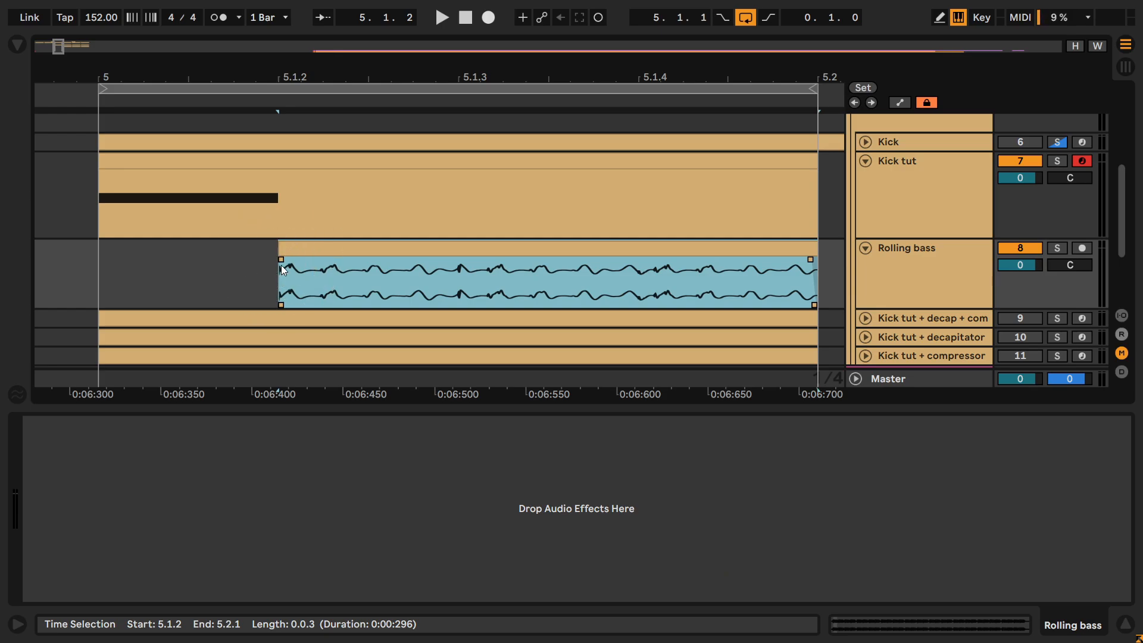
key("space")
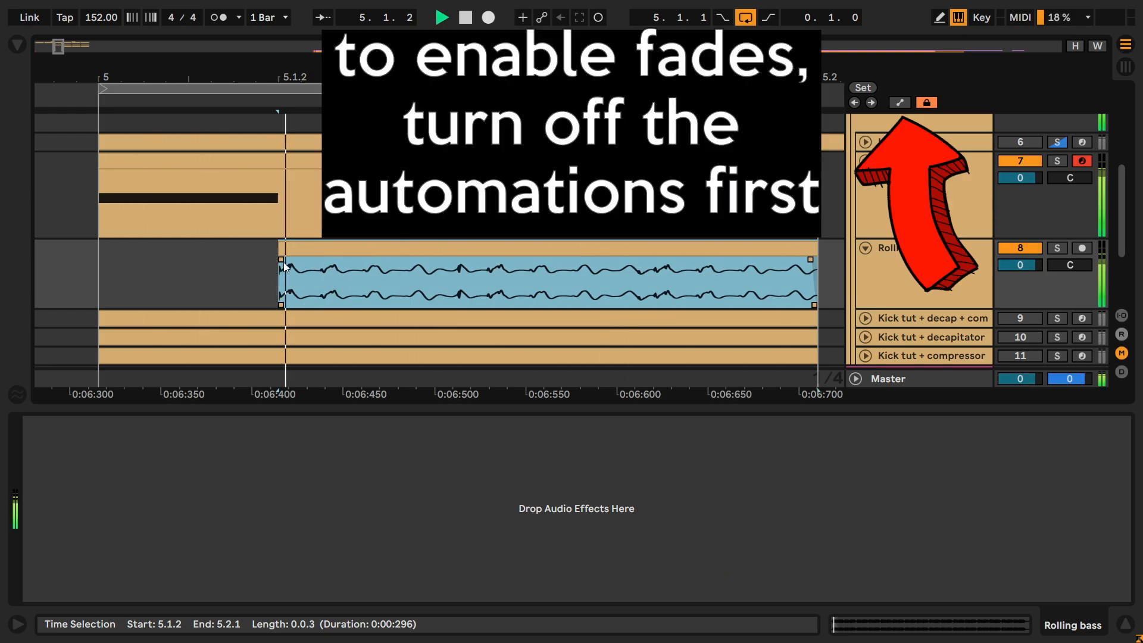
right_click(281, 260)
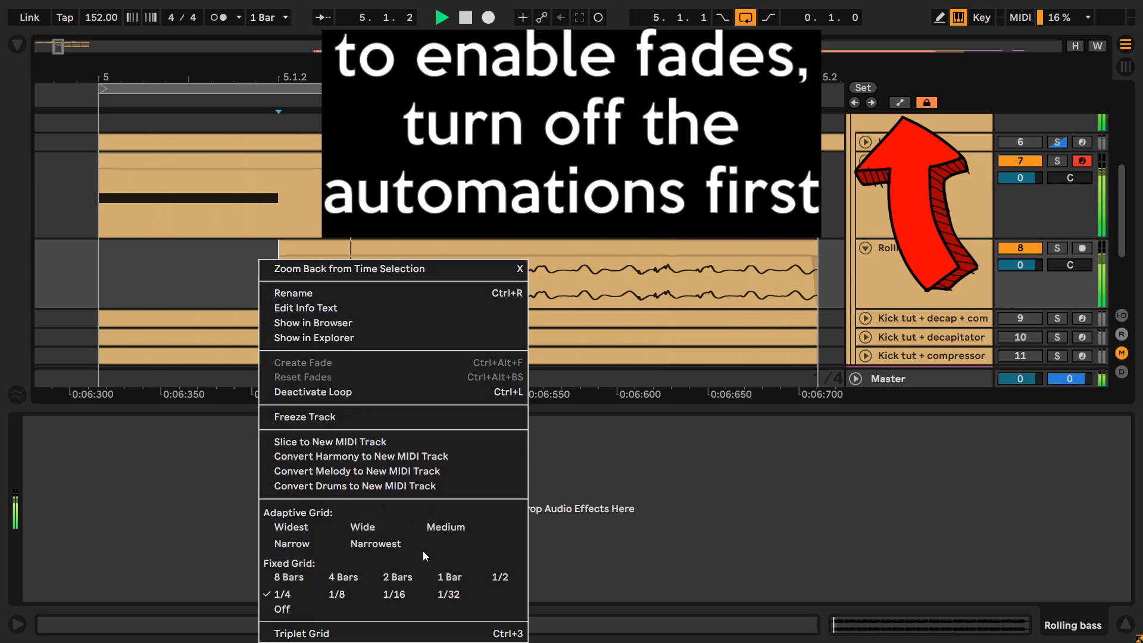
left_click(464, 594)
left_click_drag(278, 259, 577, 252)
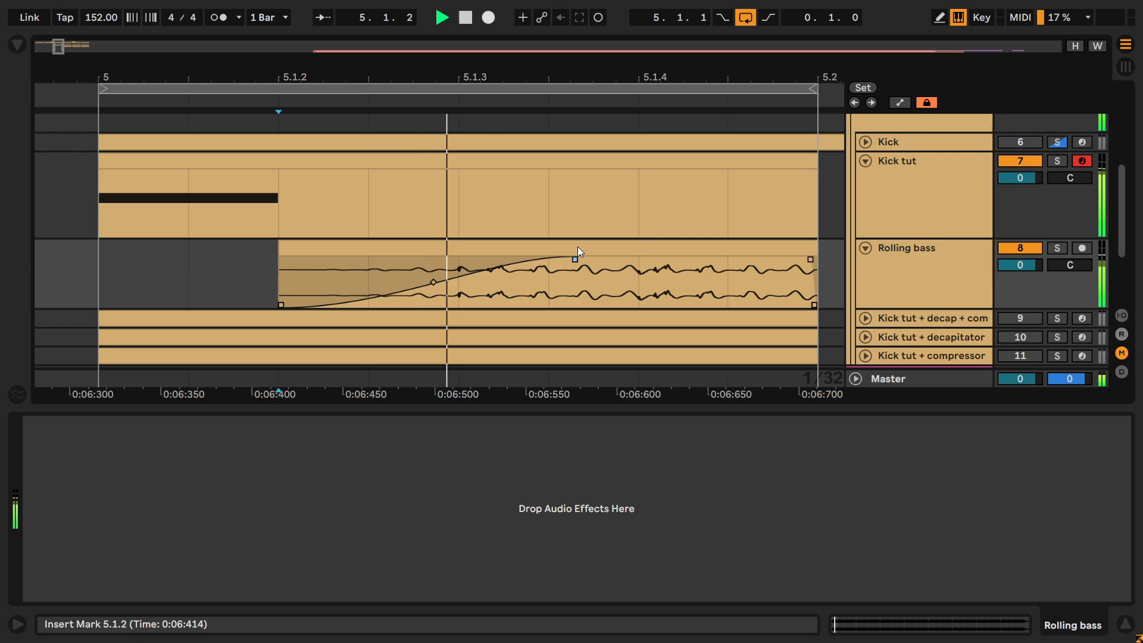
left_click_drag(529, 248, 355, 232)
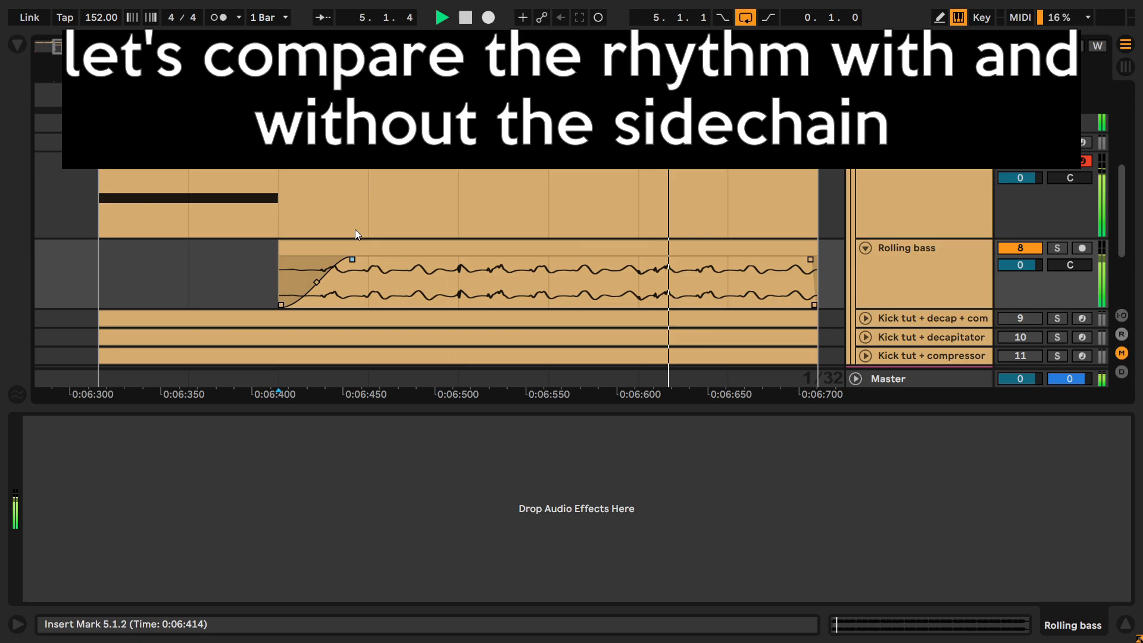
Step: Compare the loop with and without the Rolling bass fade-in by removing and restoring it, and stop playback
key("Delete")
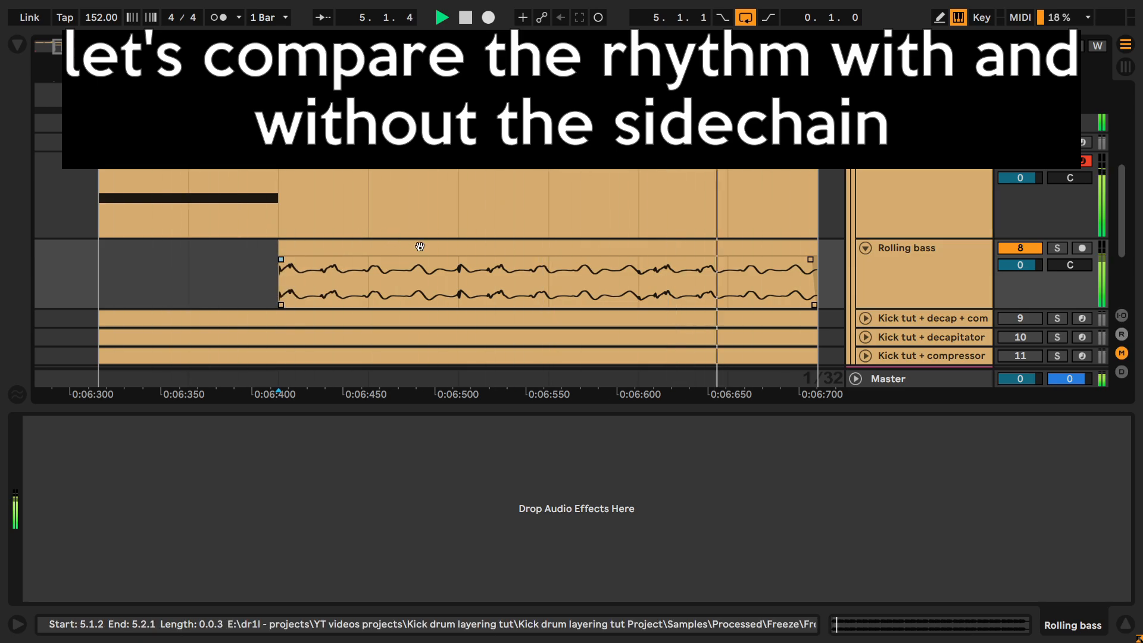
key("ctrl+z")
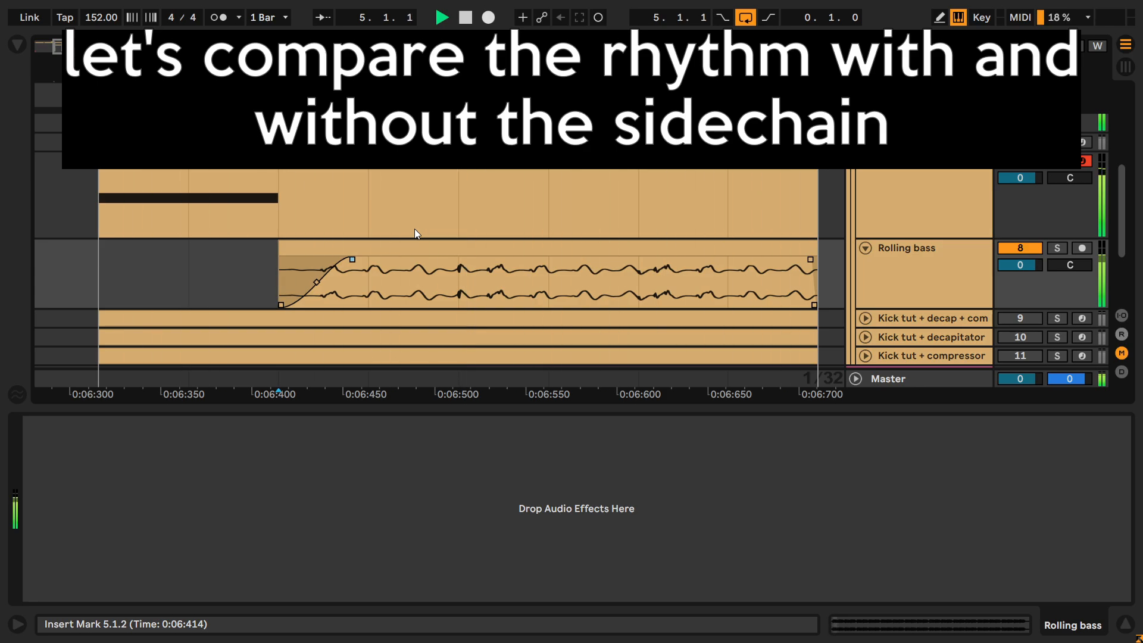
key("ctrl+shift+z")
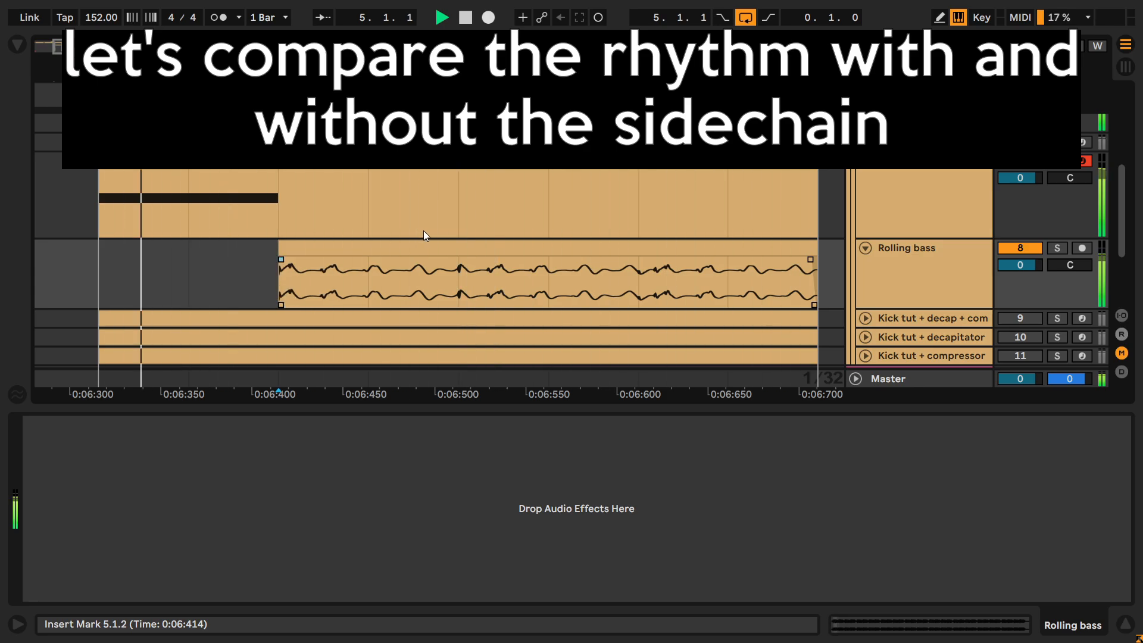
key("ctrl+z")
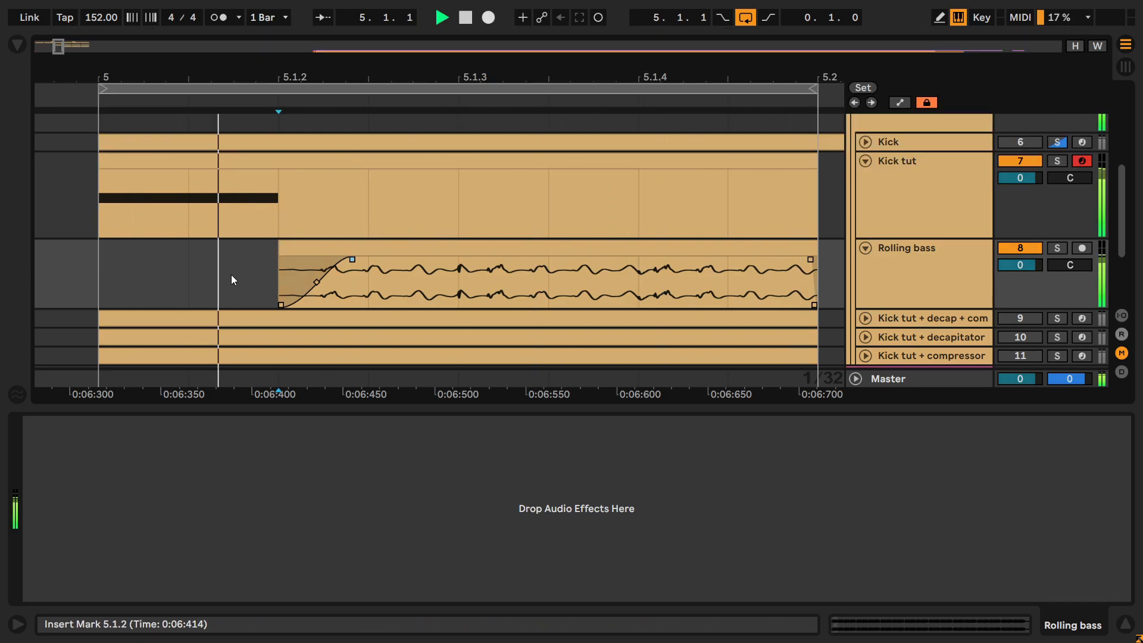
key("space")
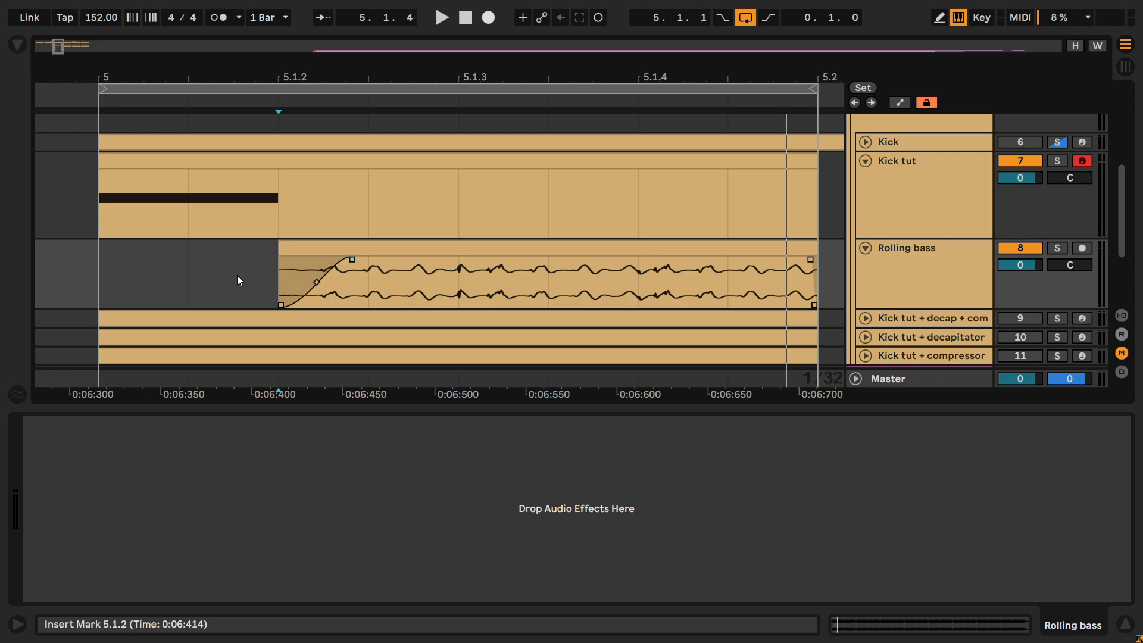
left_click(157, 191)
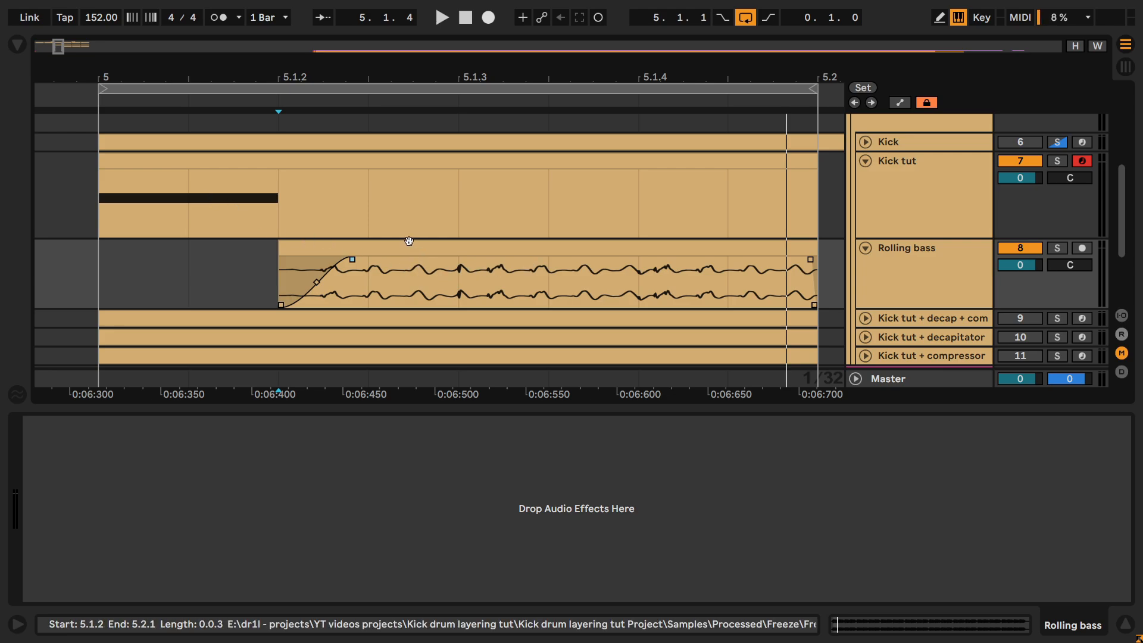
left_click(316, 275)
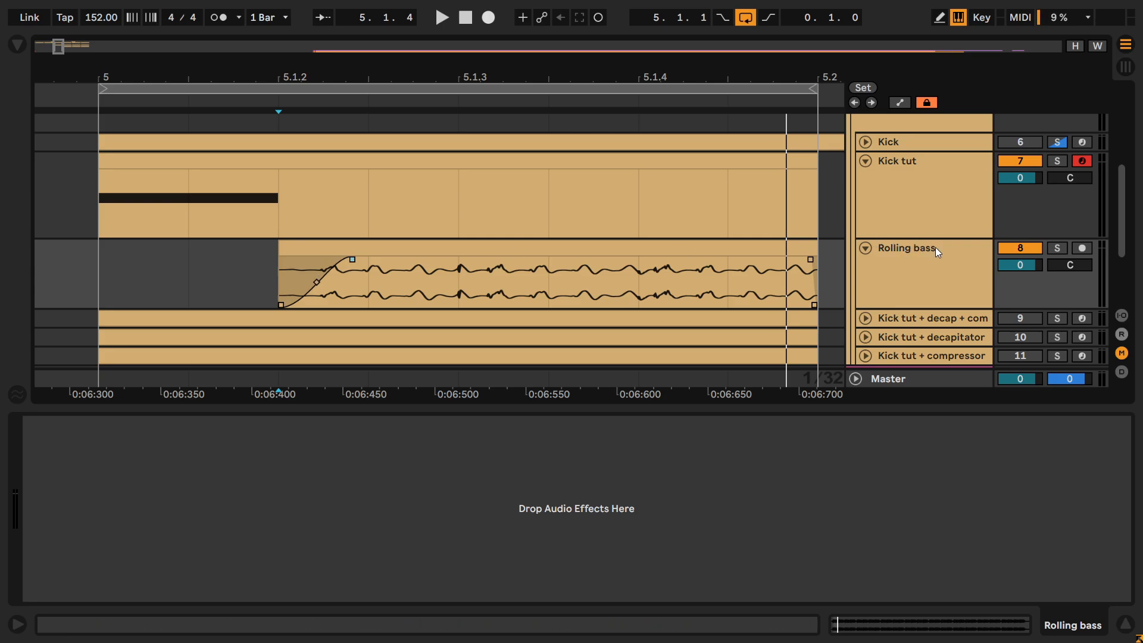
Step: Play the loop and switch the Azyr - Speed Masters reference solo on and off to compare it with the kick and bass
scroll(934, 247, "up", 2)
scroll(935, 248, "up", 2)
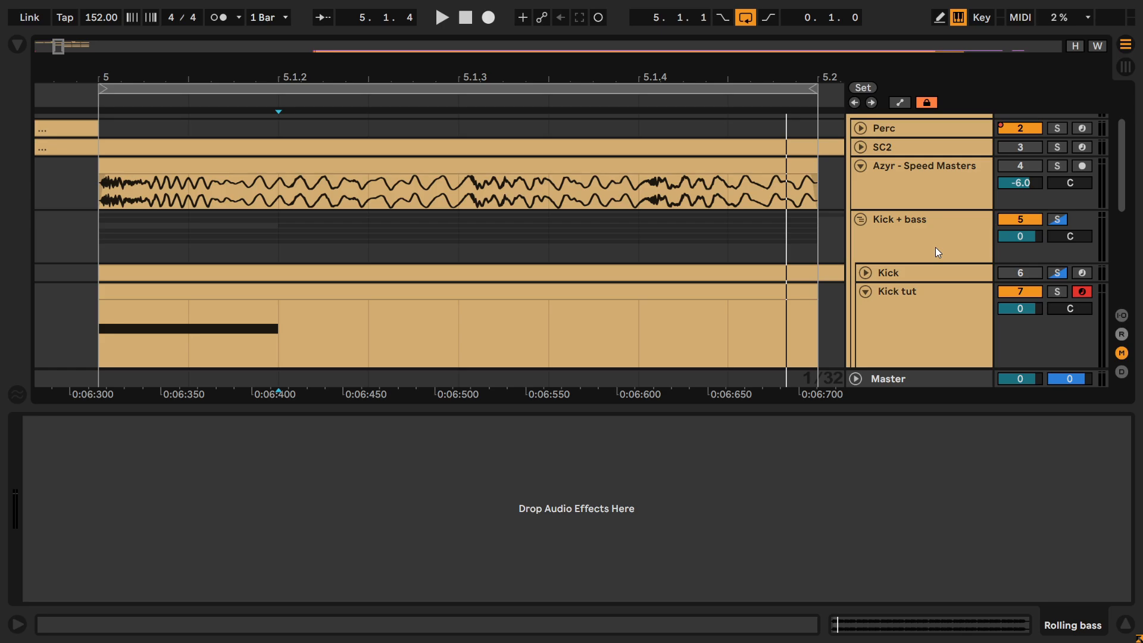
key("space")
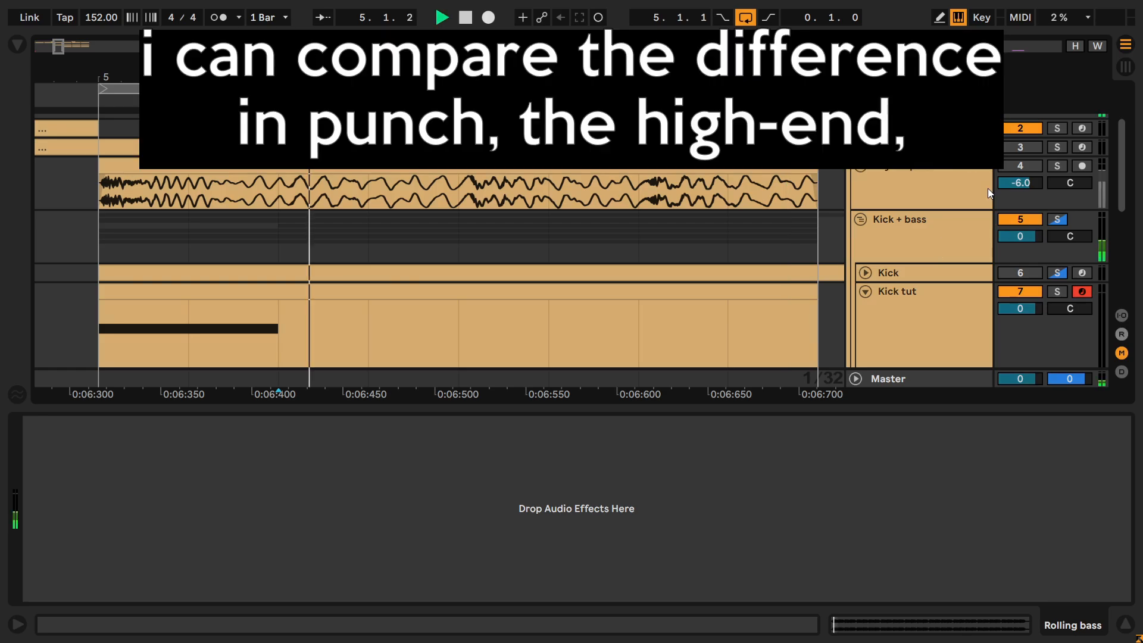
left_click(1056, 167)
left_click(1056, 167)
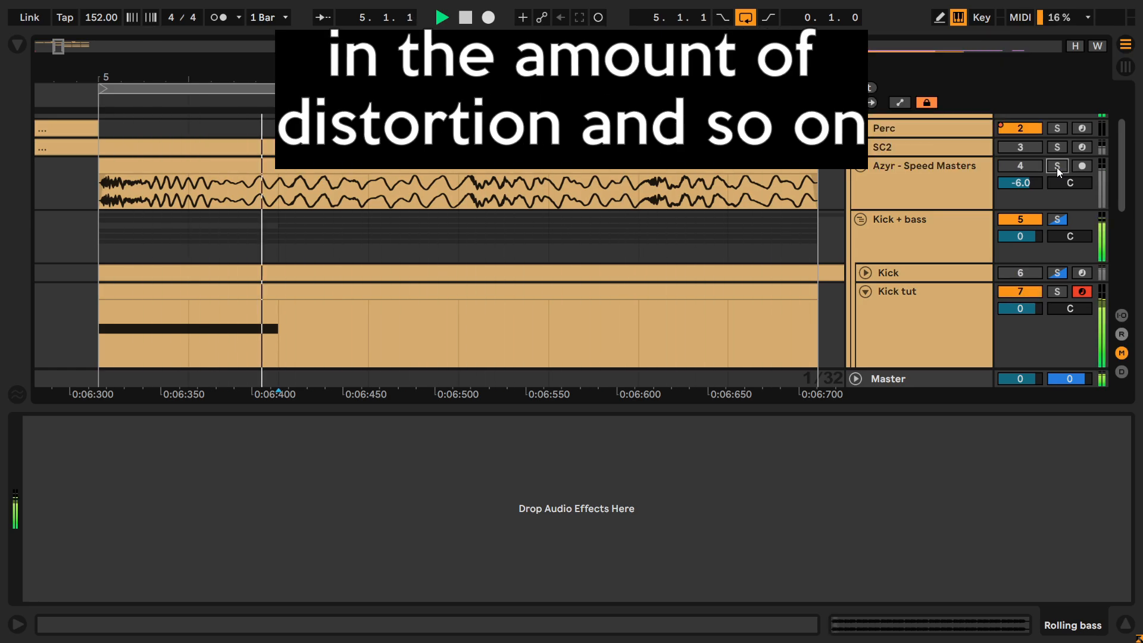
left_click(1055, 167)
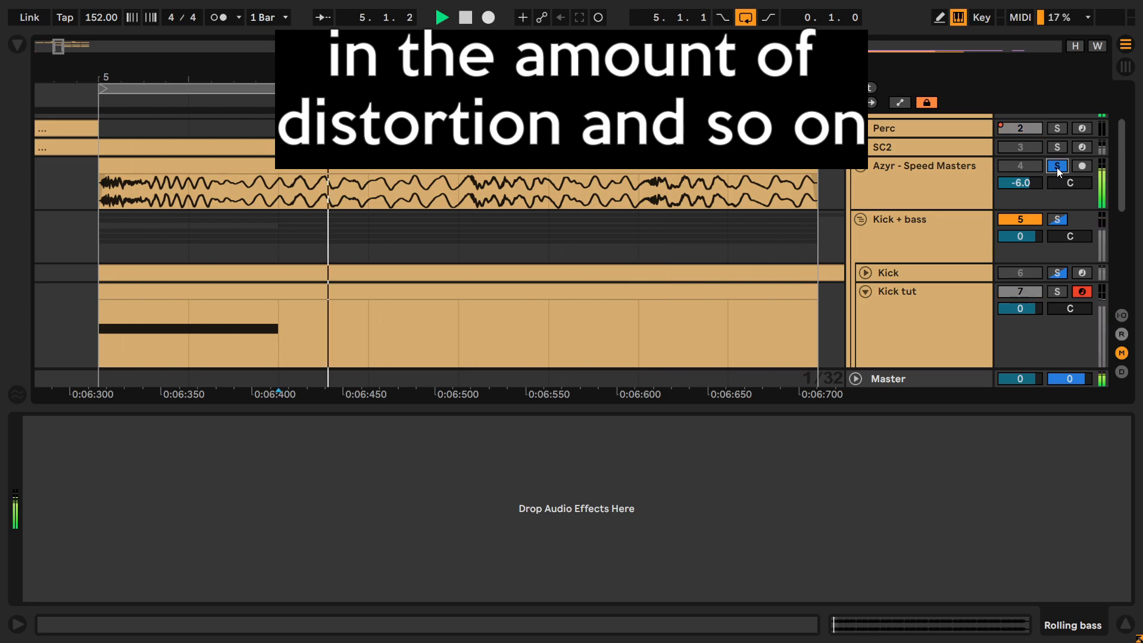
left_click(1057, 169)
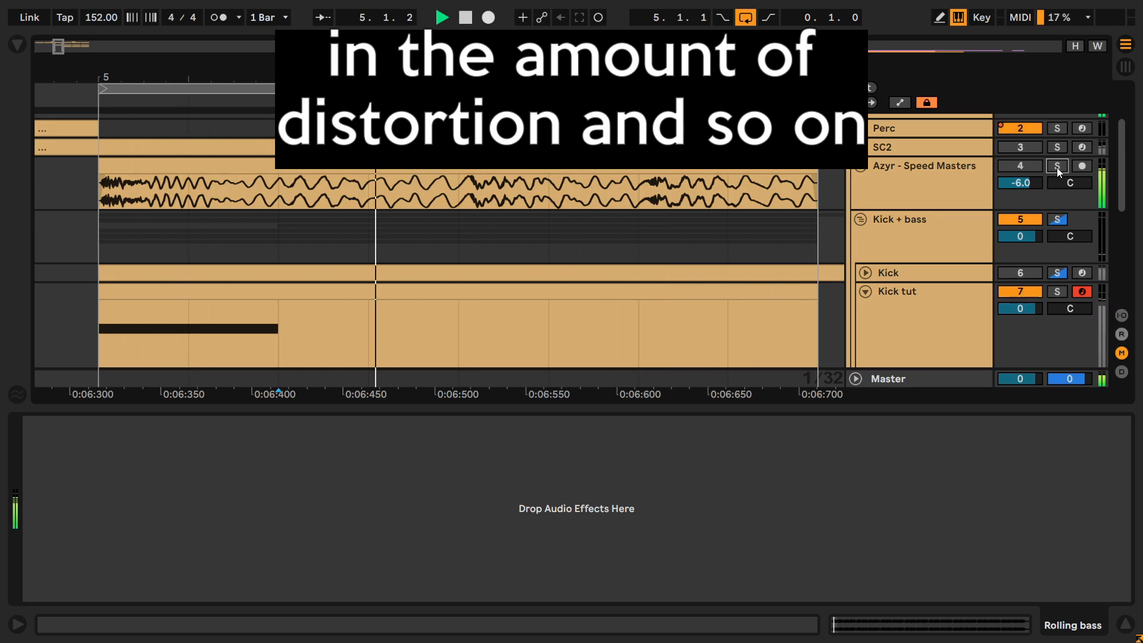
key("space")
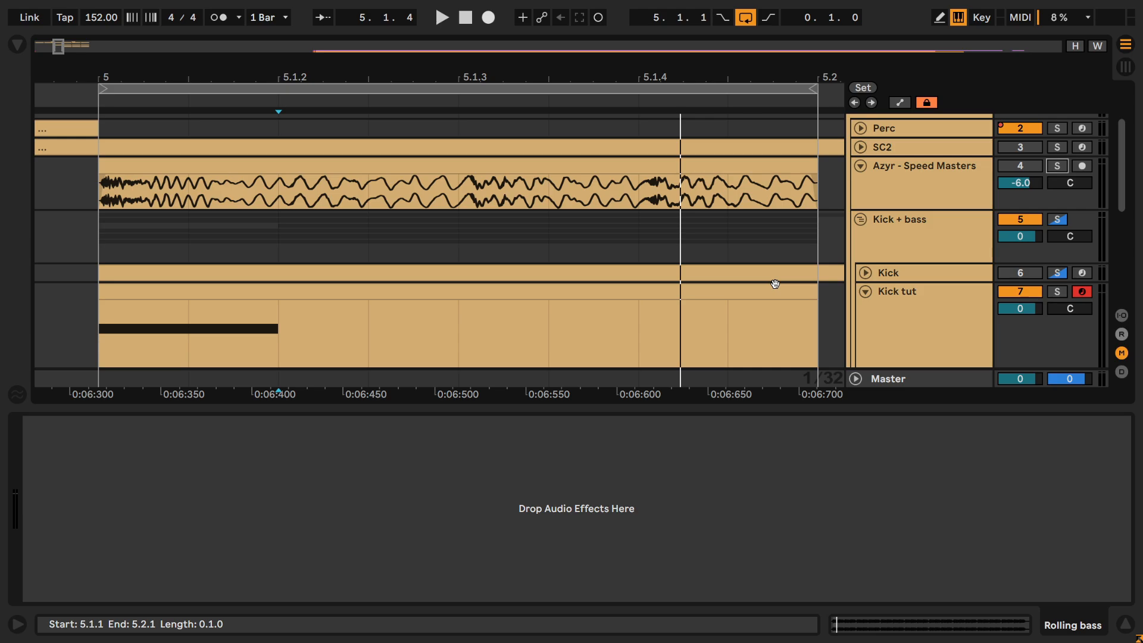
Step: Turn off the Rolling bass track
scroll(1006, 288, "down", 3)
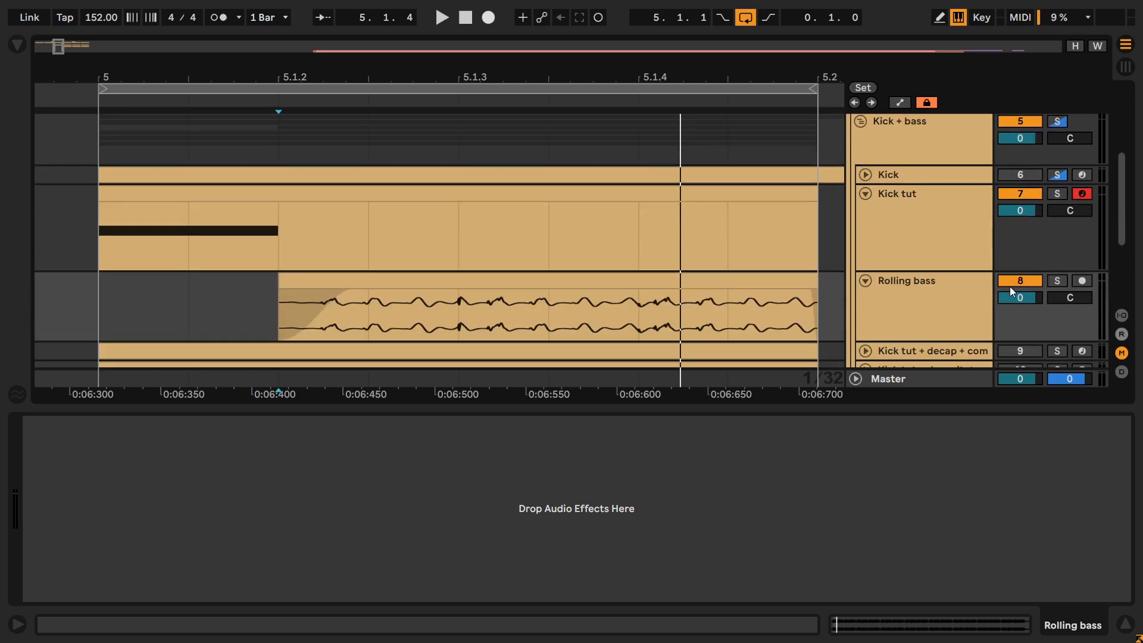
scroll(1016, 259, "down", 1)
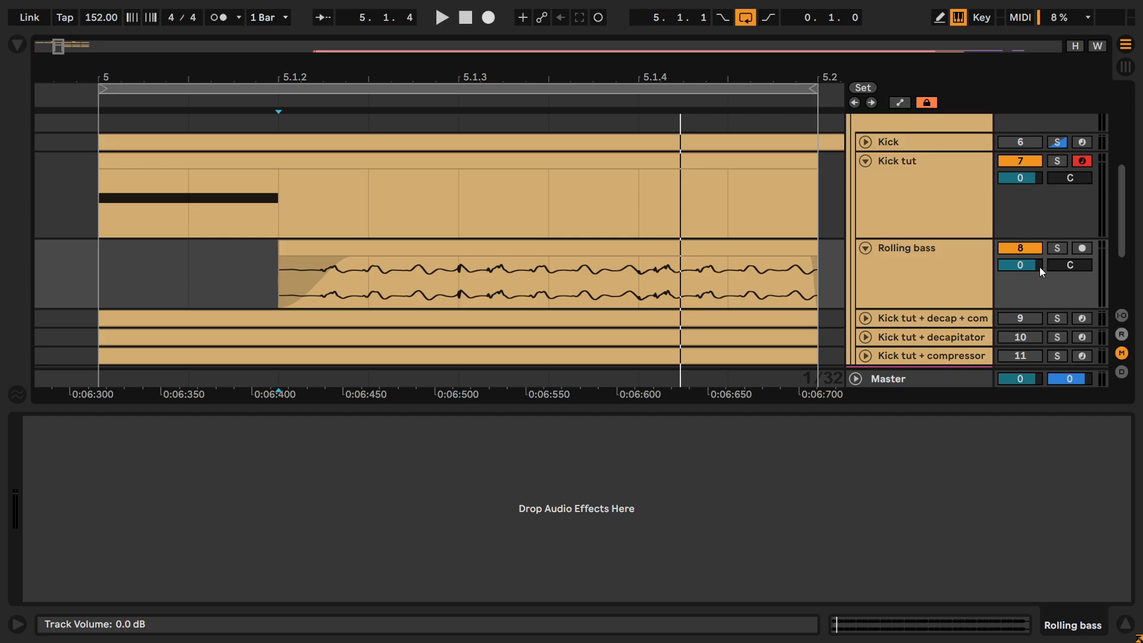
left_click(1021, 249)
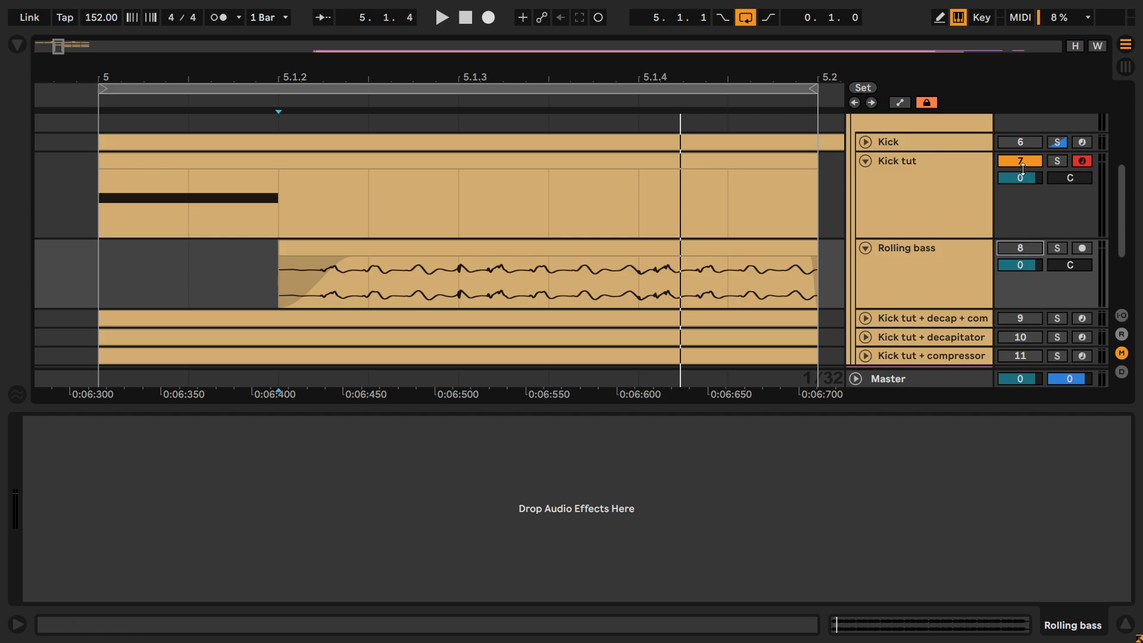
Step: Unfold and solo the Kick tut + decapitator track and open its Decapitator plug-in window
scroll(1019, 229, "down", 3)
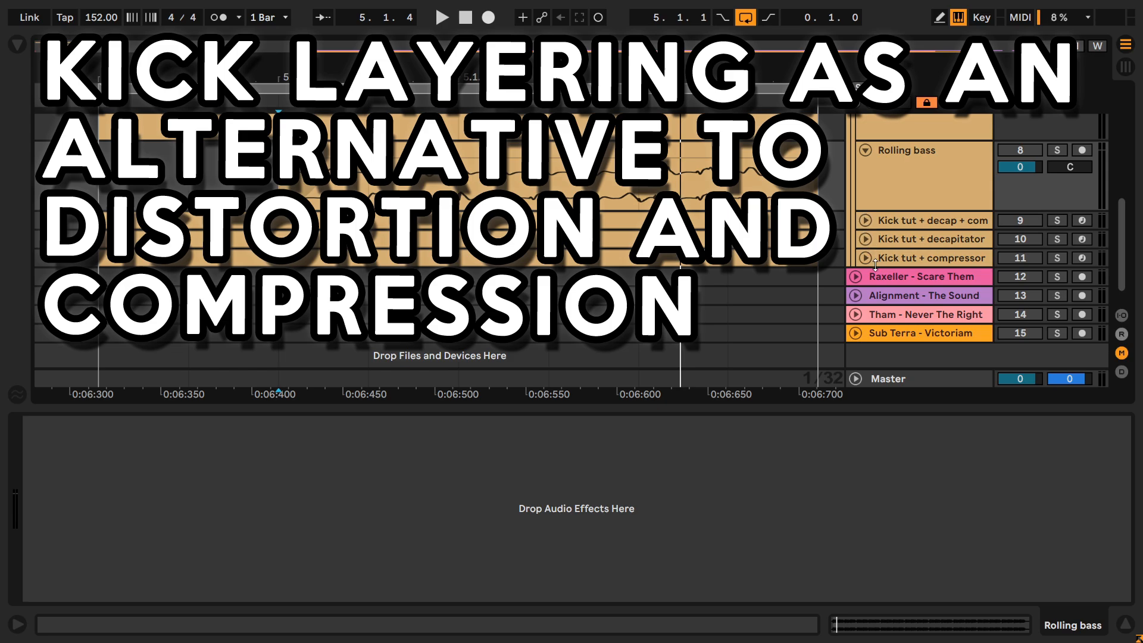
left_click(866, 239)
left_click(1057, 239)
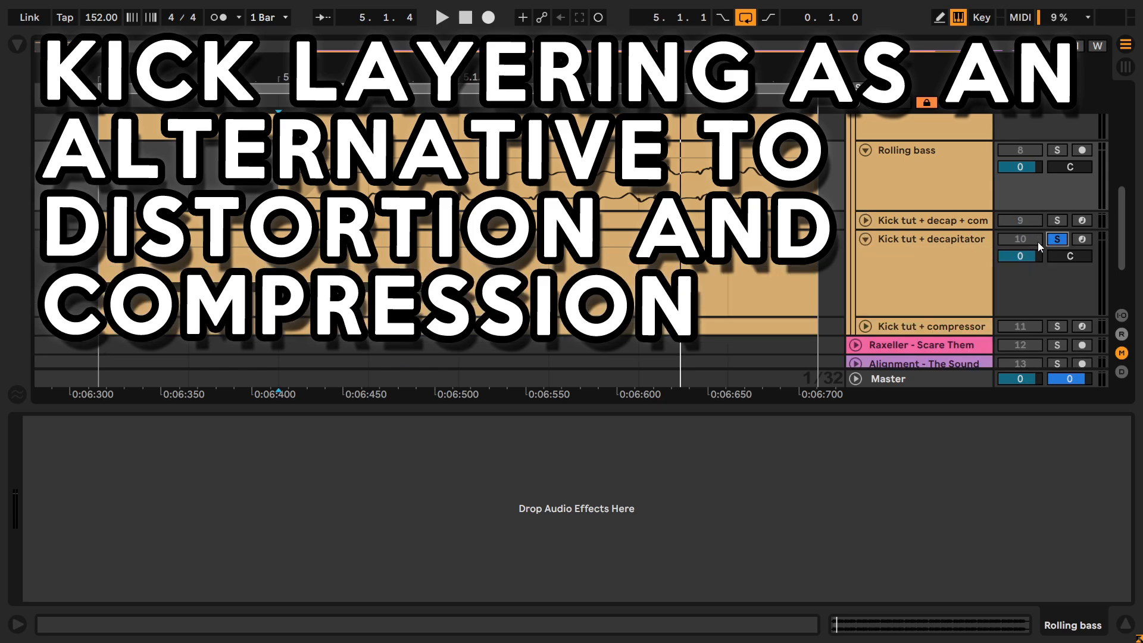
left_click(926, 256)
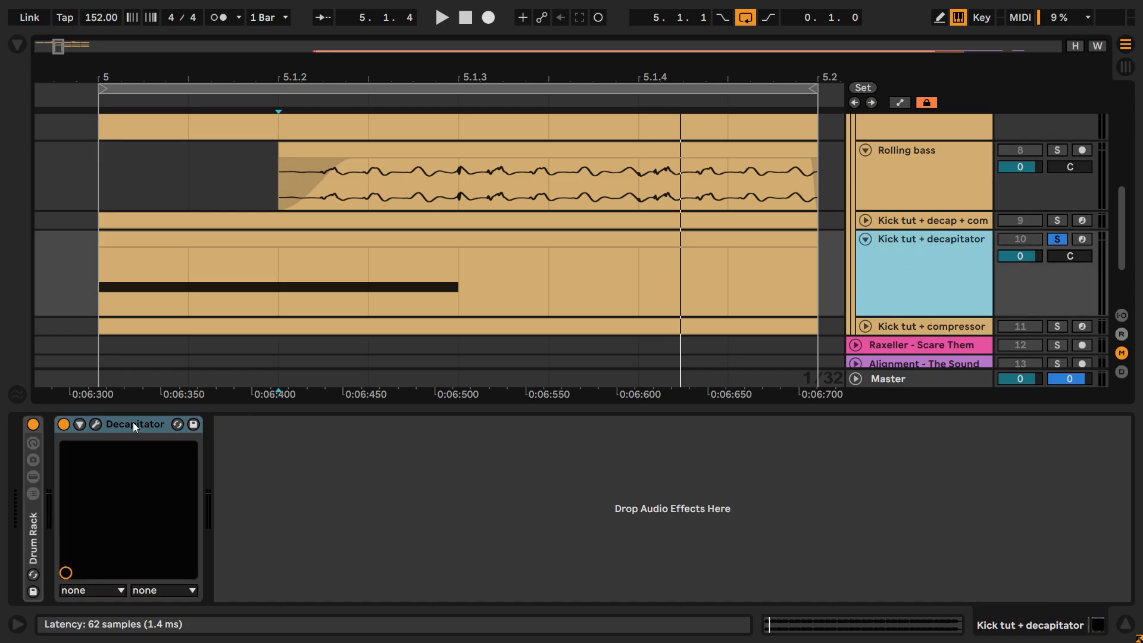
left_click(95, 424)
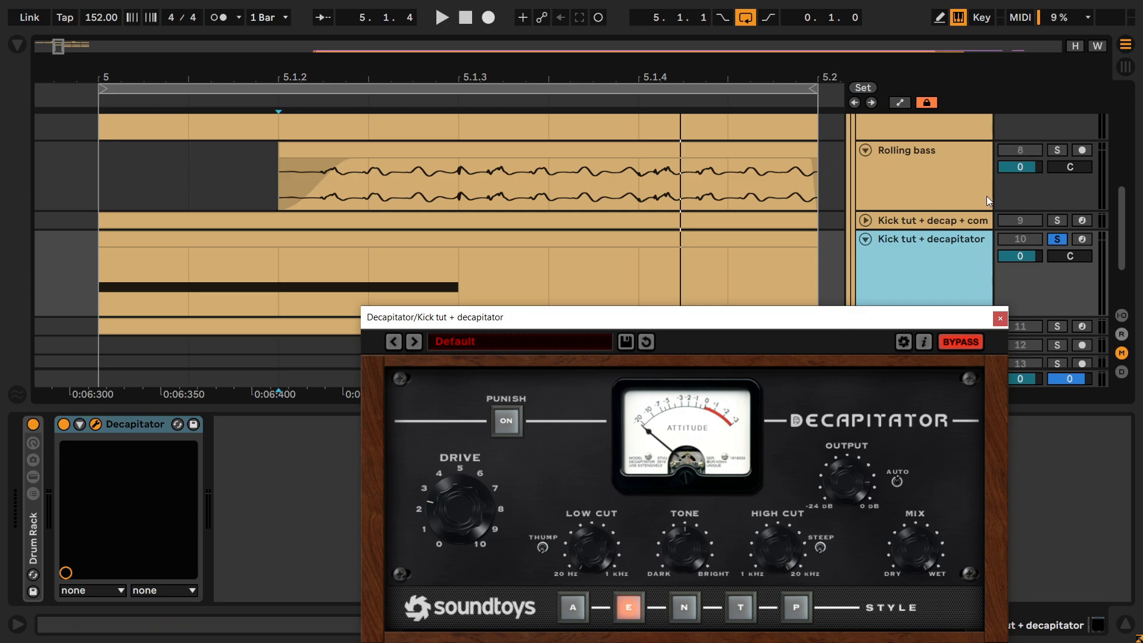
Step: Solo the Rolling bass track together with Kick tut + decapitator
scroll(986, 195, "up", 2)
left_click(1057, 215)
scroll(959, 231, "down", 2)
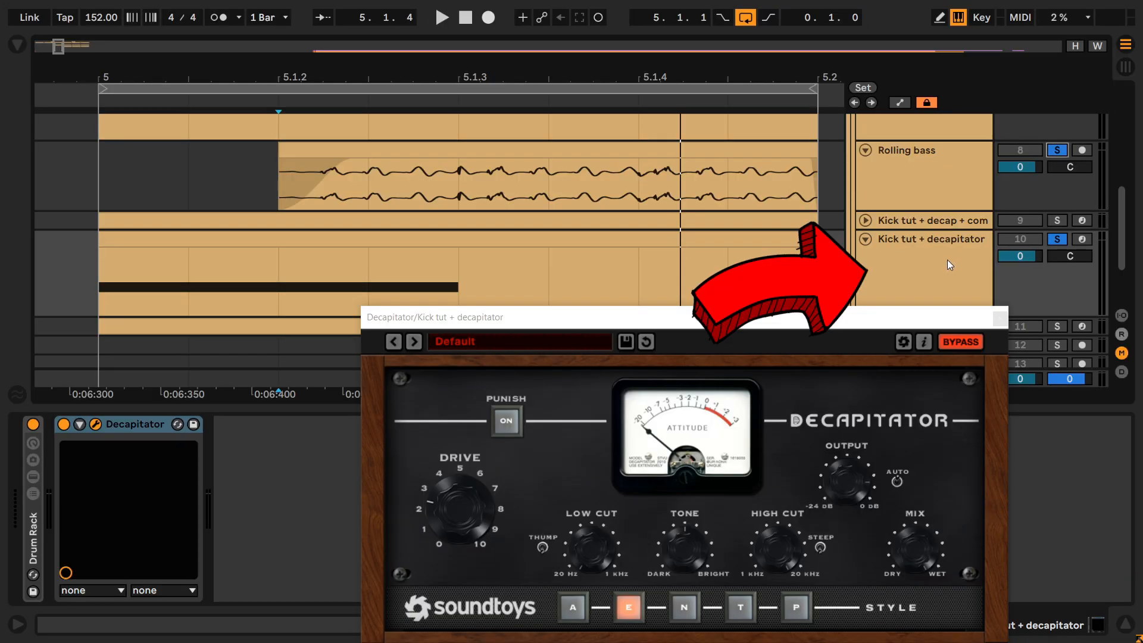
left_click(948, 260)
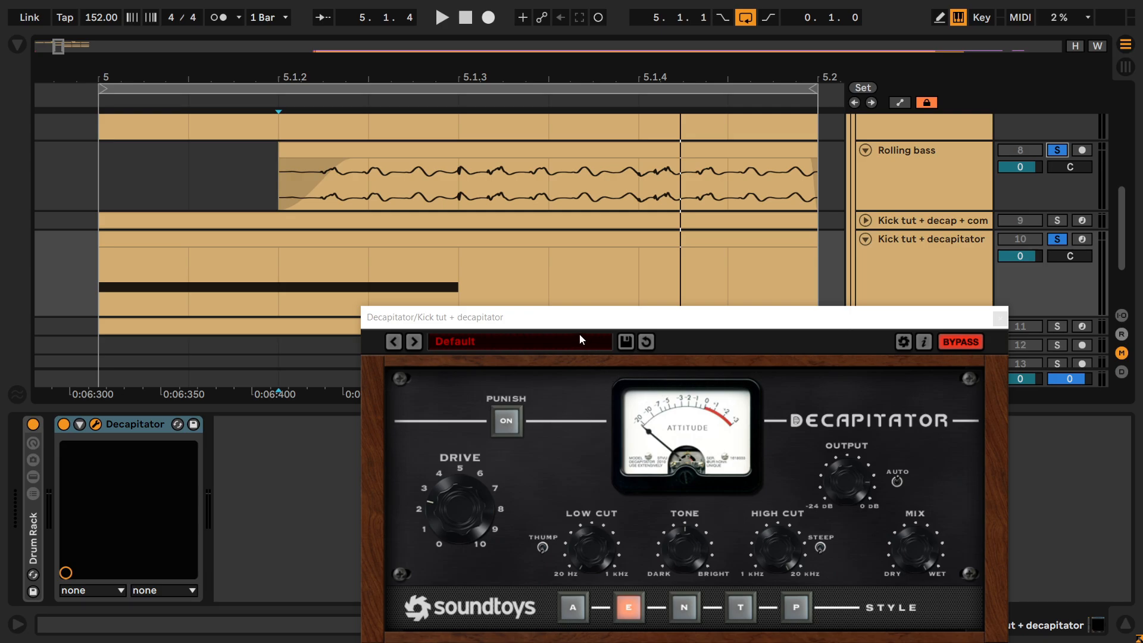
Step: Play the loop, compare Decapitator active and bypassed, leave it active, and stop playback
left_click(562, 322)
key("space")
left_click_drag(555, 321, 518, 255)
left_click(931, 273)
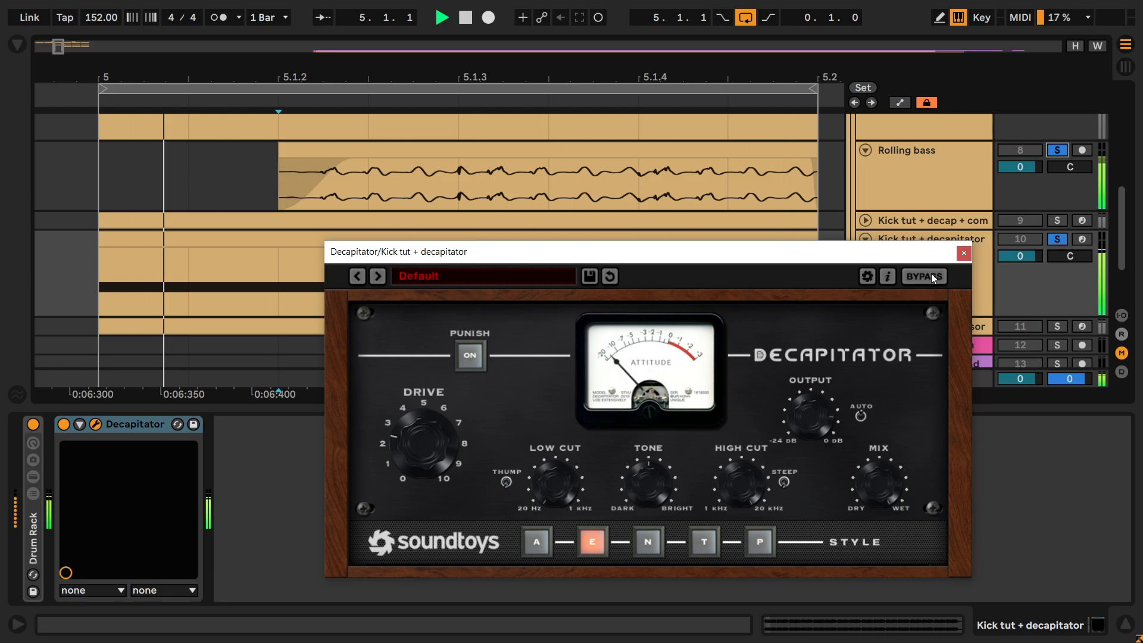
left_click(931, 275)
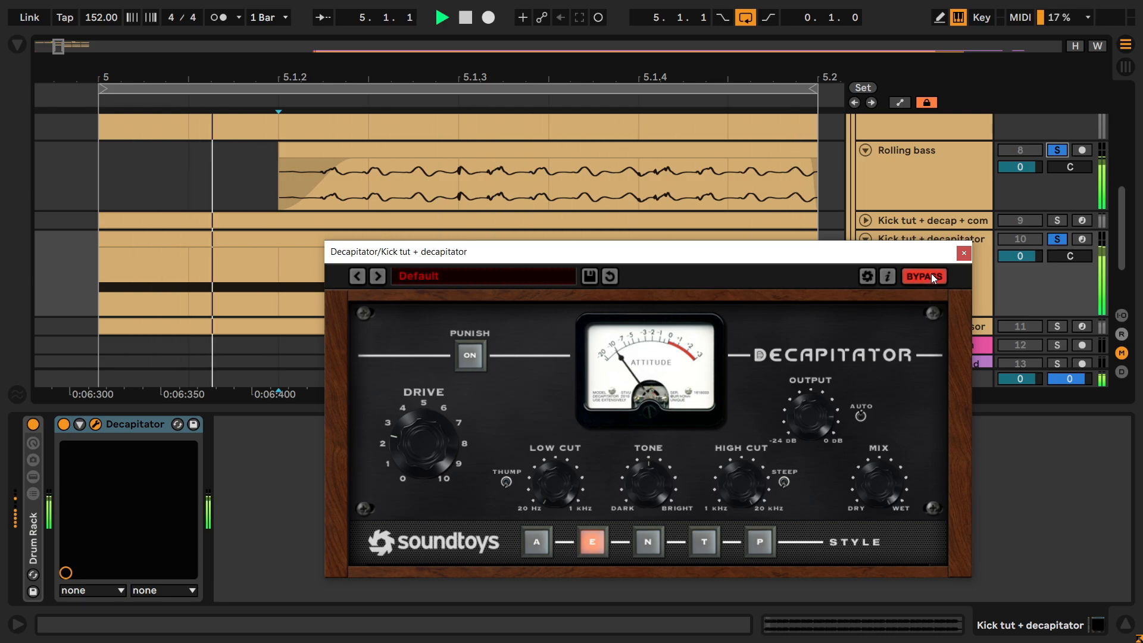
left_click(931, 275)
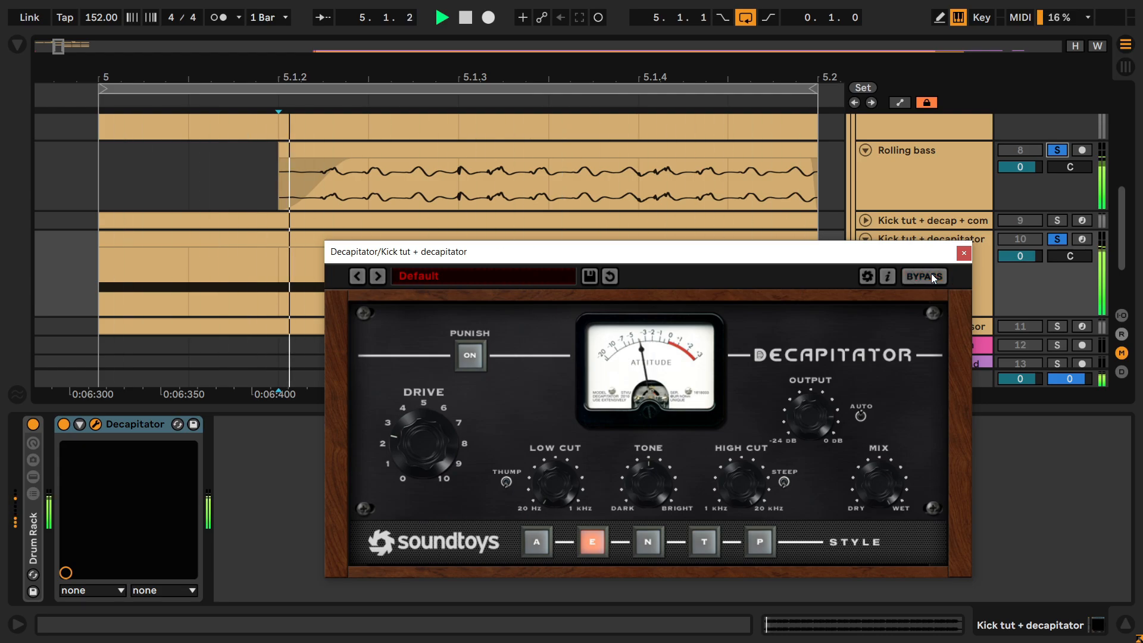
key("space")
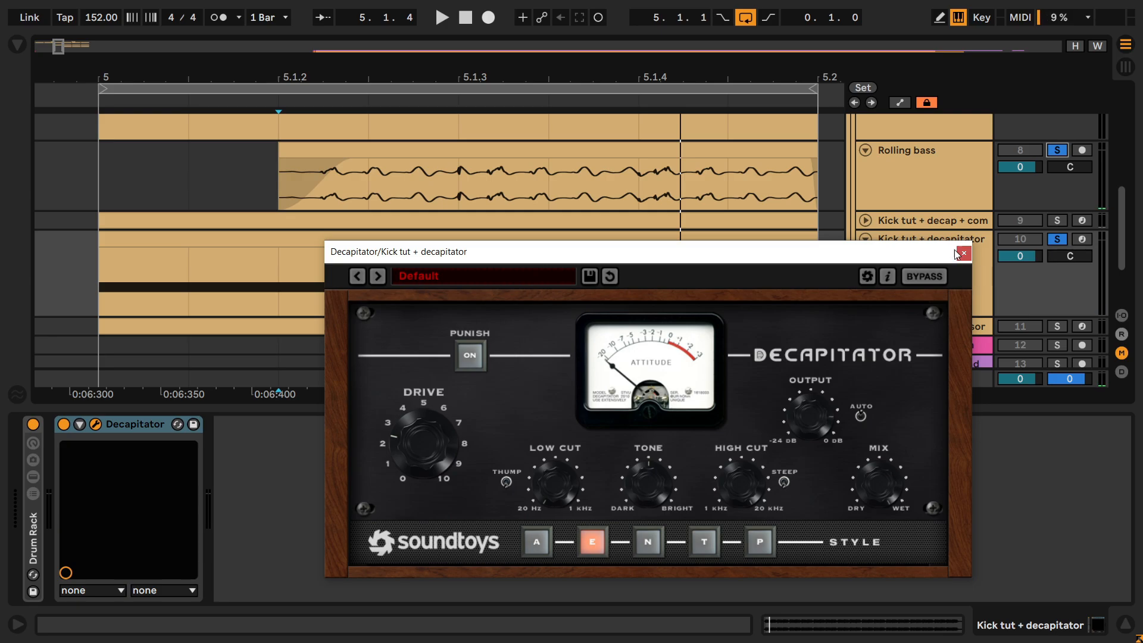
Step: Close the Decapitator window and move the solo from Kick tut + decapitator to the unfolded Kick tut + compressor track
left_click(964, 254)
left_click(1057, 239)
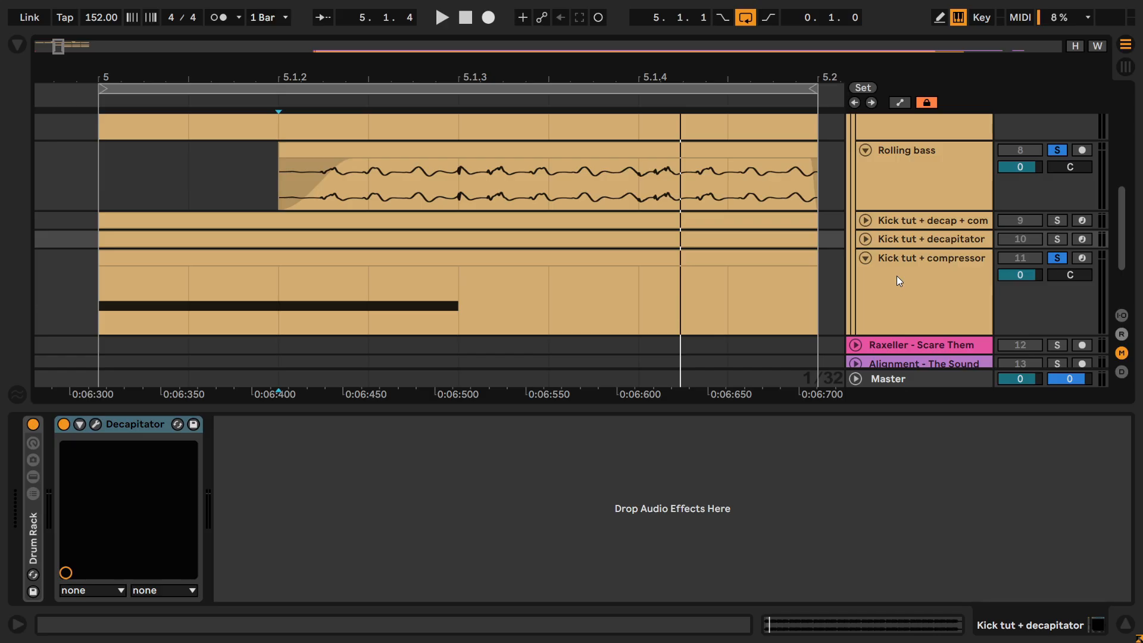
Step: Select the Kick tut + compressor track, enable its audio effect rack, and show the LFOTool and s(M)exoscope plug-in windows
left_click(918, 316)
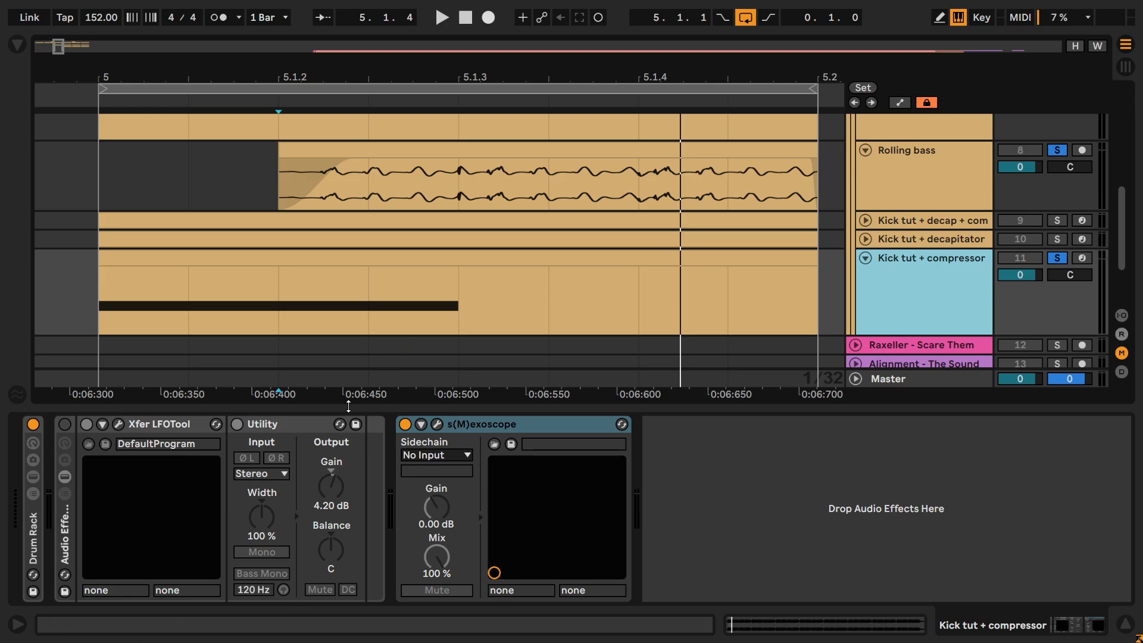
left_click(64, 424)
left_click(118, 425)
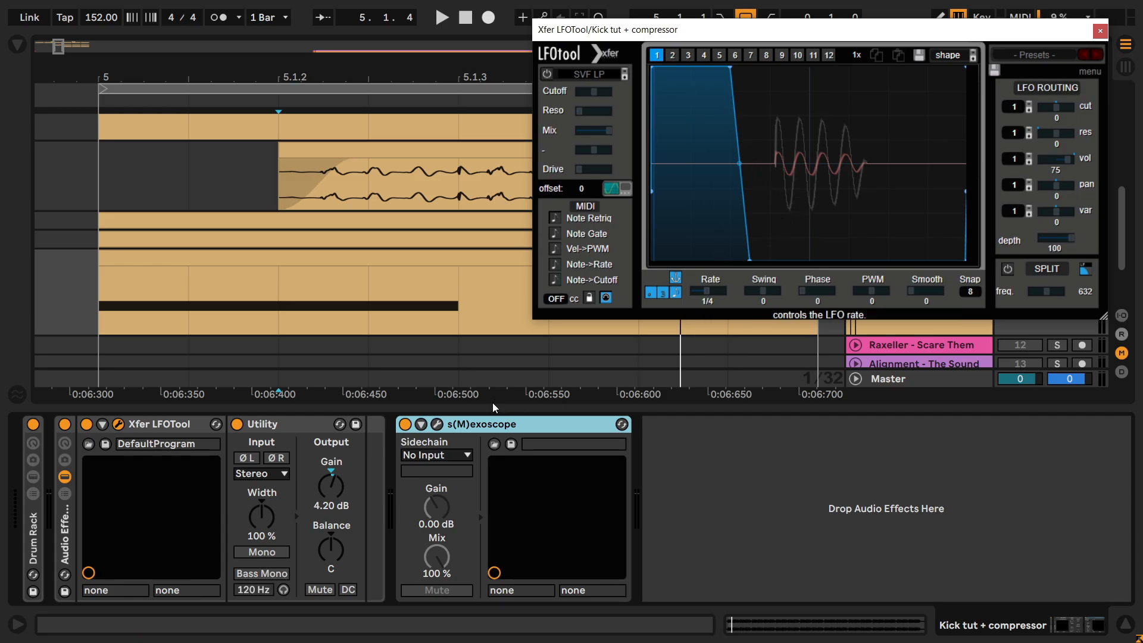
left_click(437, 425)
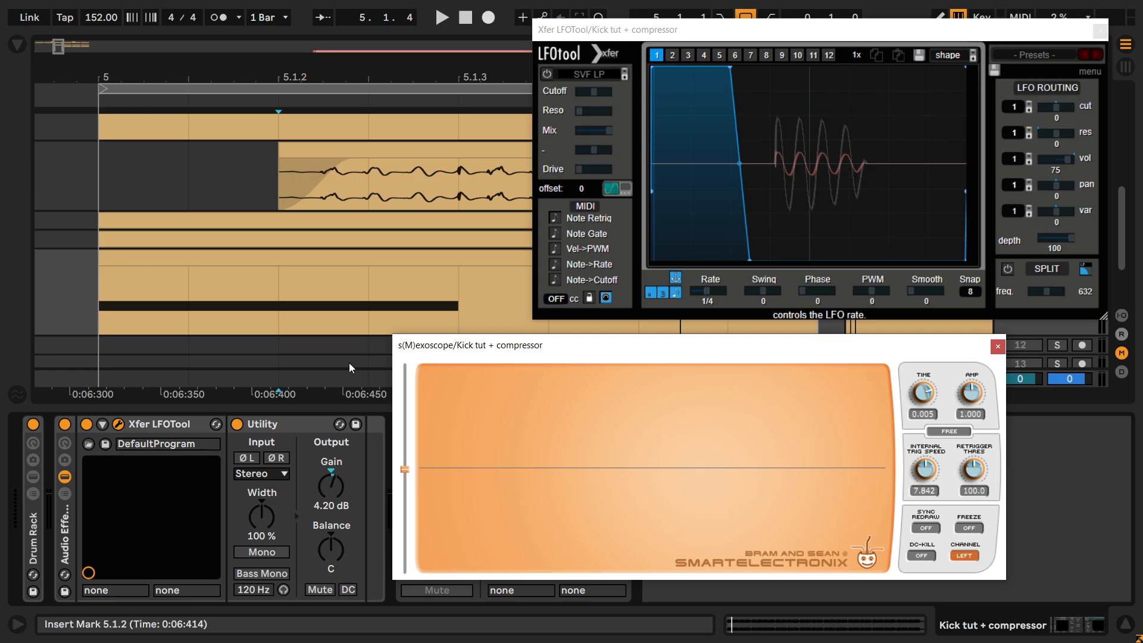
Step: Play the loop, compare the LFOTool and Utility rack active and bypassed, leave it bypassed, and stop playback
key("space")
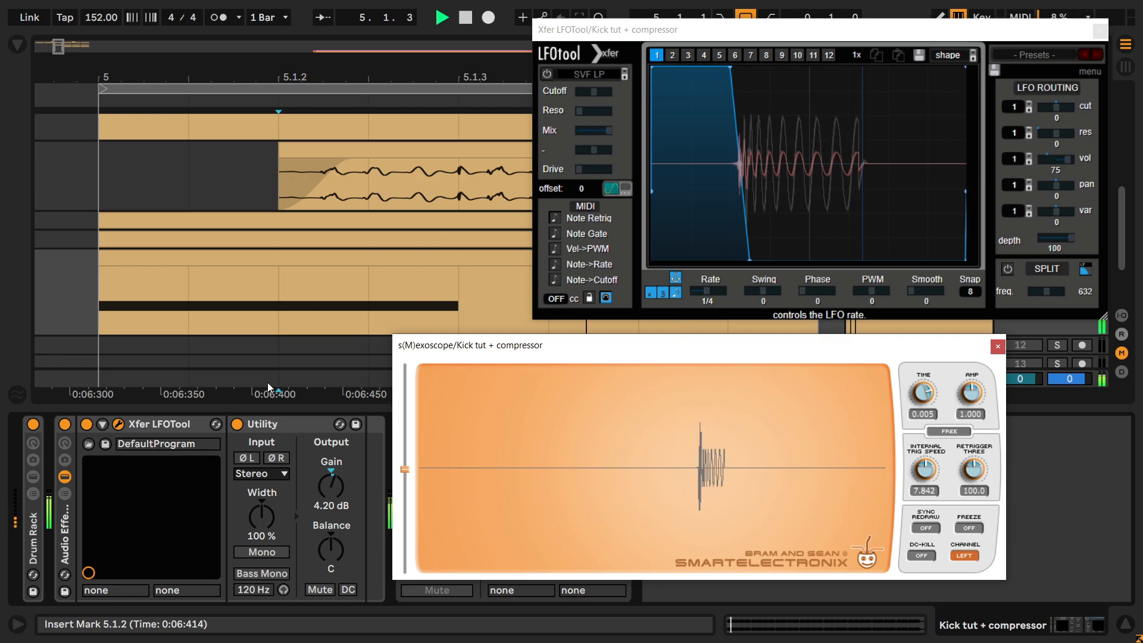
left_click(65, 424)
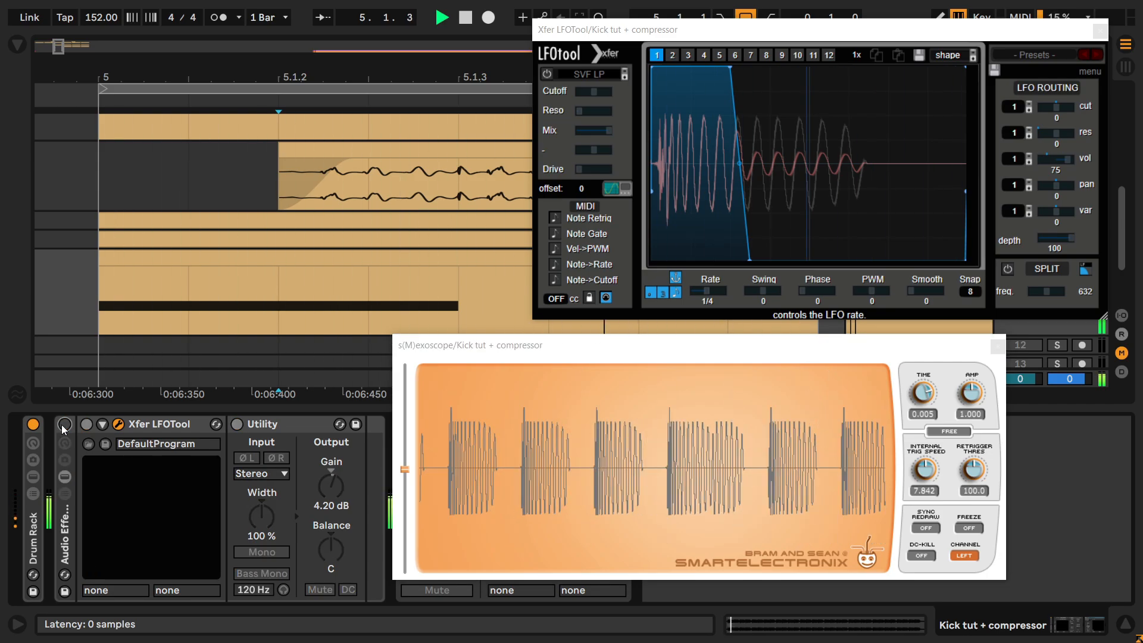
left_click(65, 424)
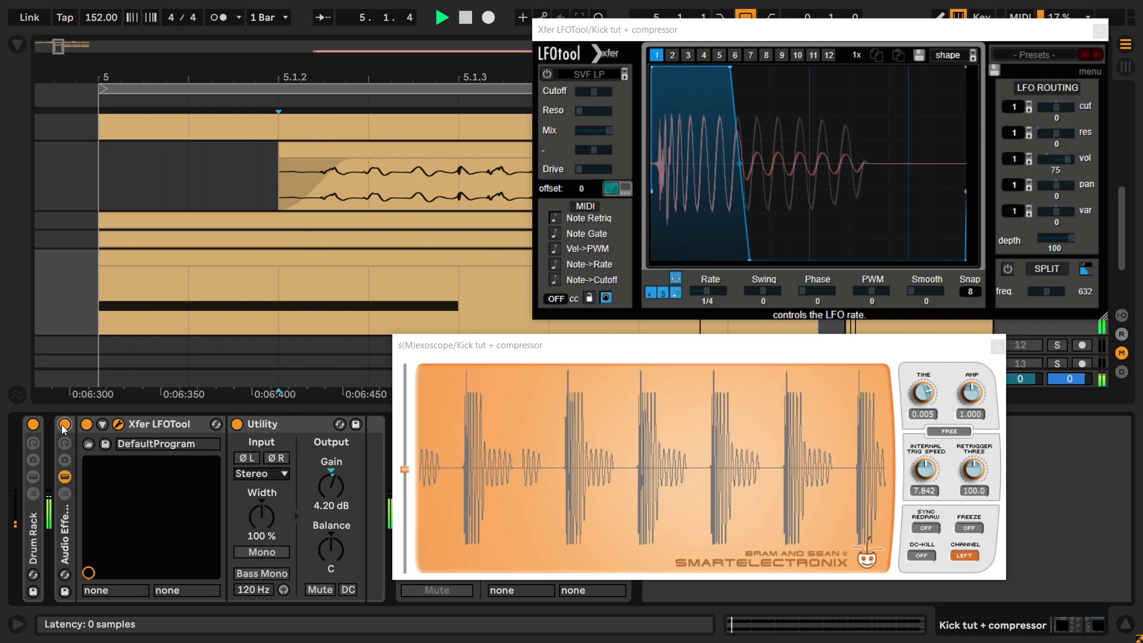
left_click(64, 423)
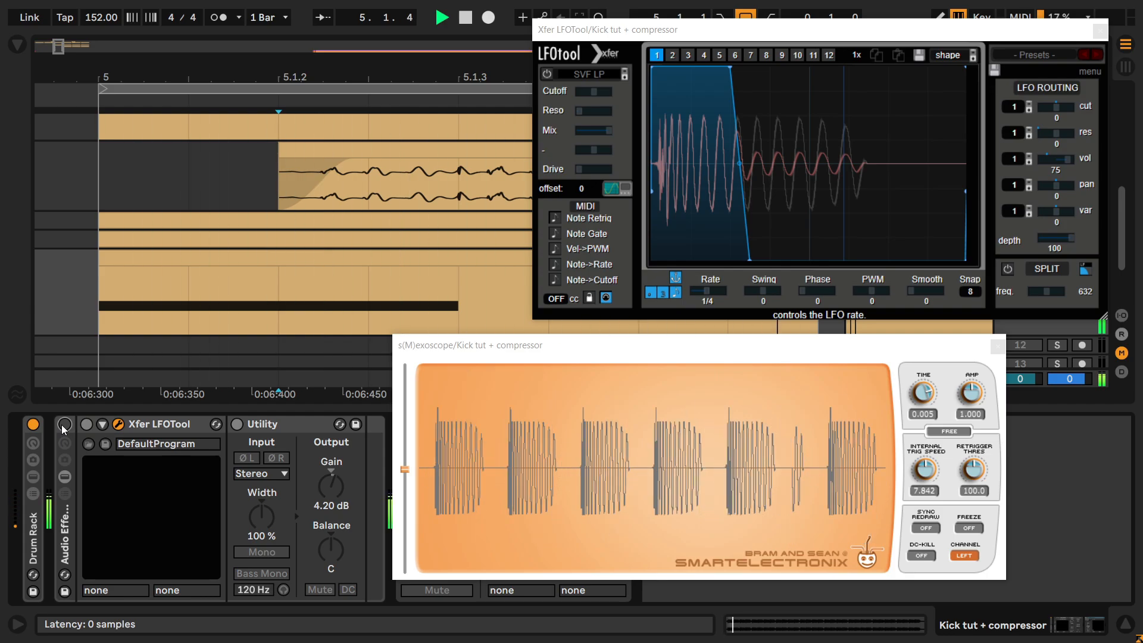
key("space")
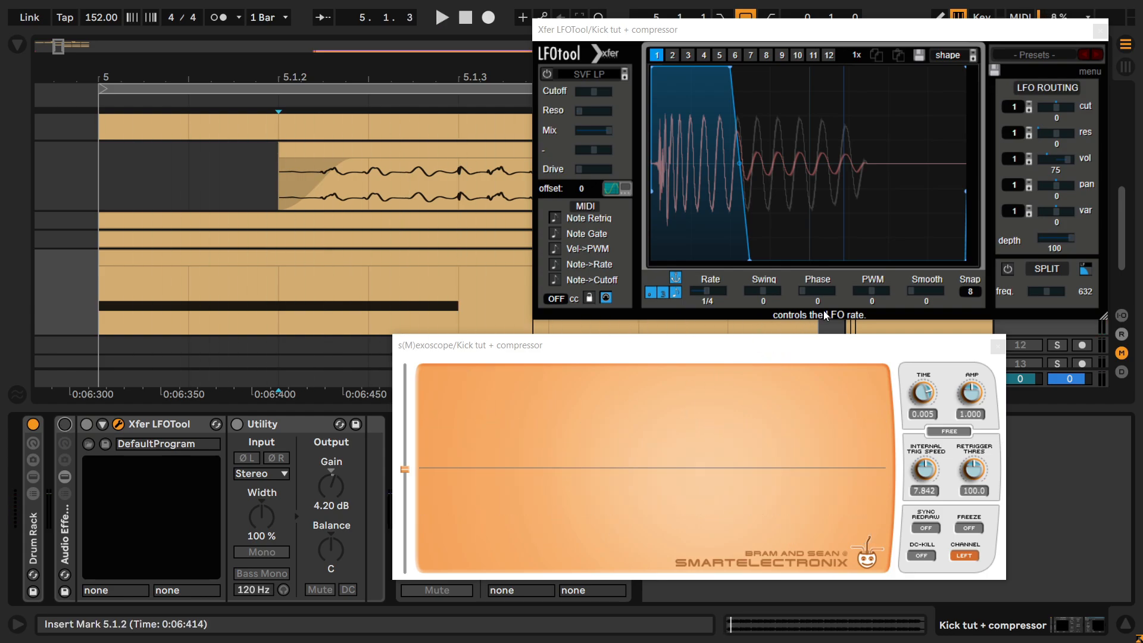
Step: Close the s(M)exoscope and LFOTool windows, fold Kick tut + compressor, and move the solo to Kick tut + decap + comp
left_click(998, 346)
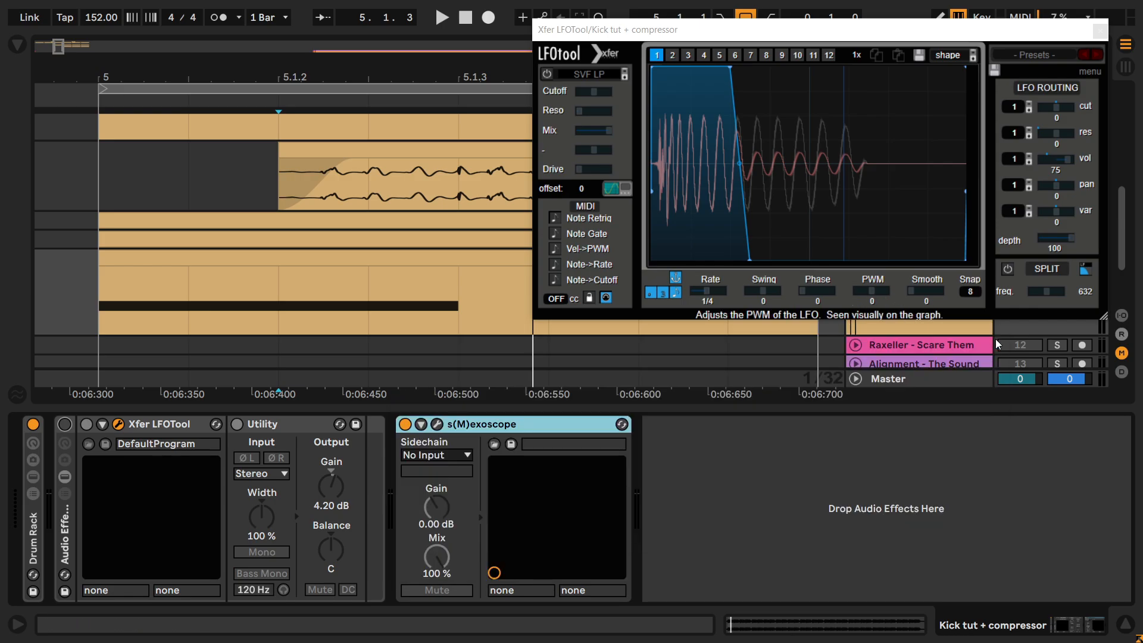
left_click(1100, 30)
left_click(865, 259)
left_click(1057, 221)
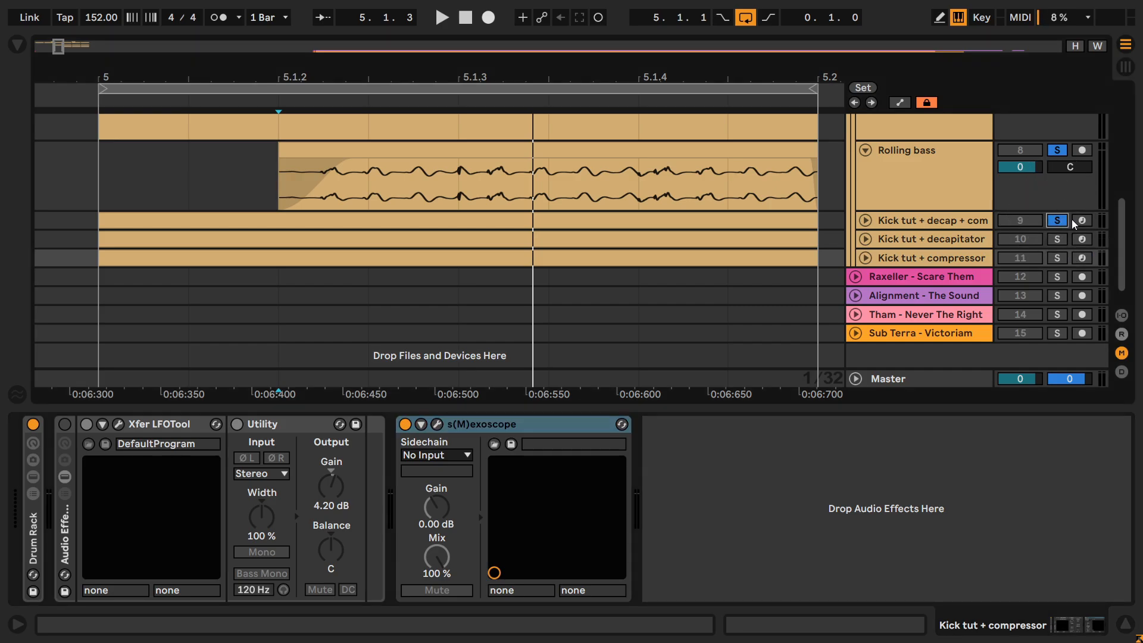
Step: Unfold the Kick tut + decap + comp track, examine its Decapitator and LFOTool chain, and close the Decapitator window
left_click(865, 220)
left_click(913, 220)
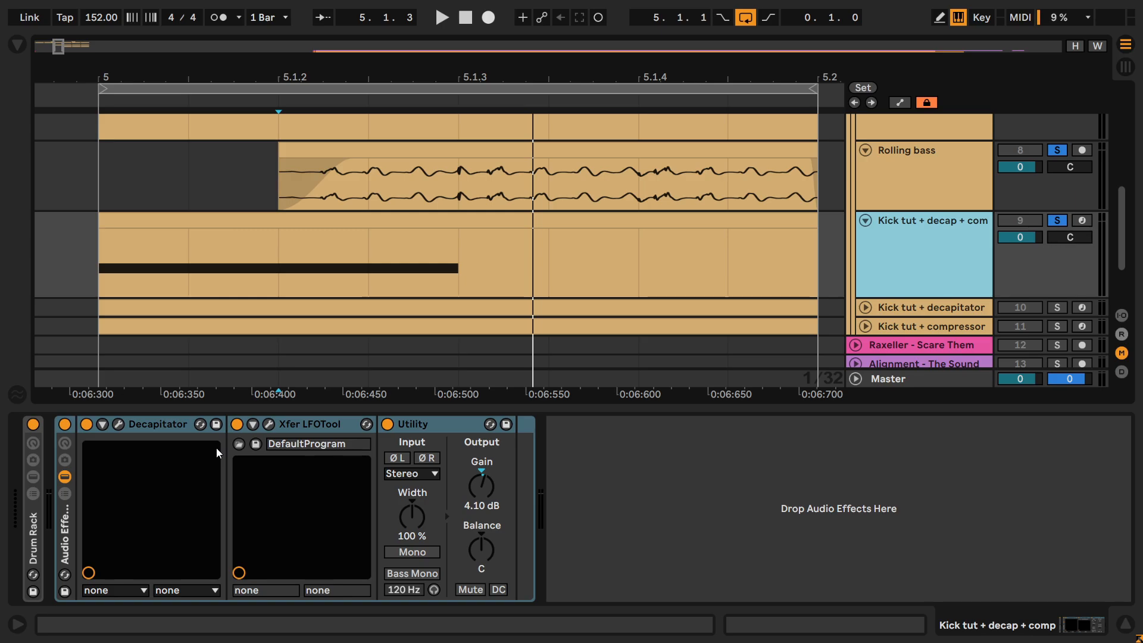
left_click(69, 429)
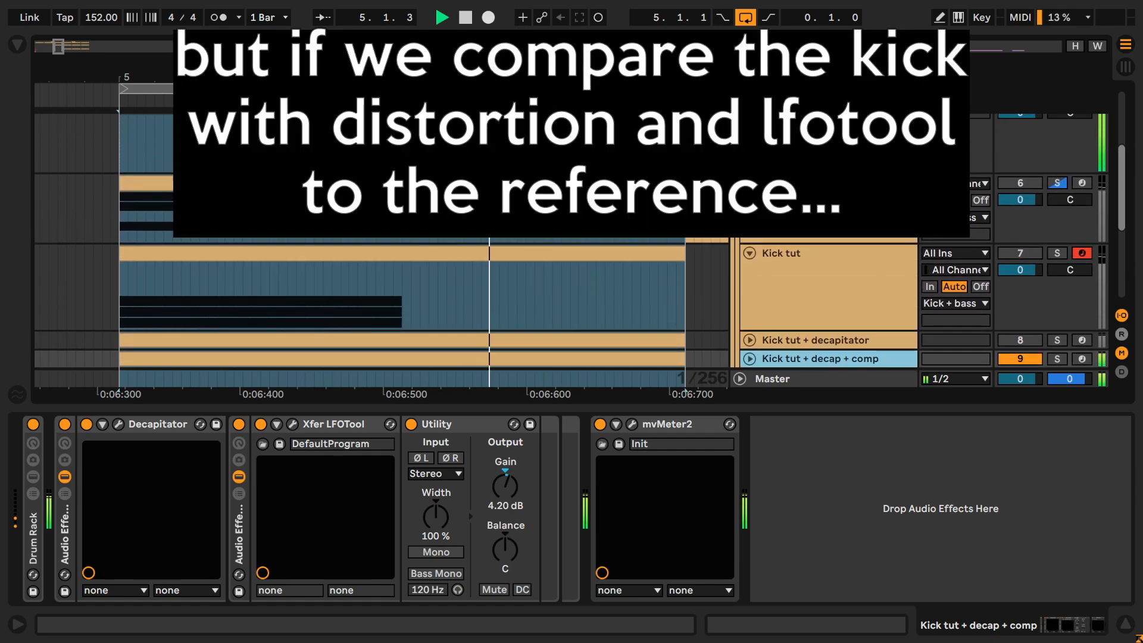
scroll(381, 250, "up", 4)
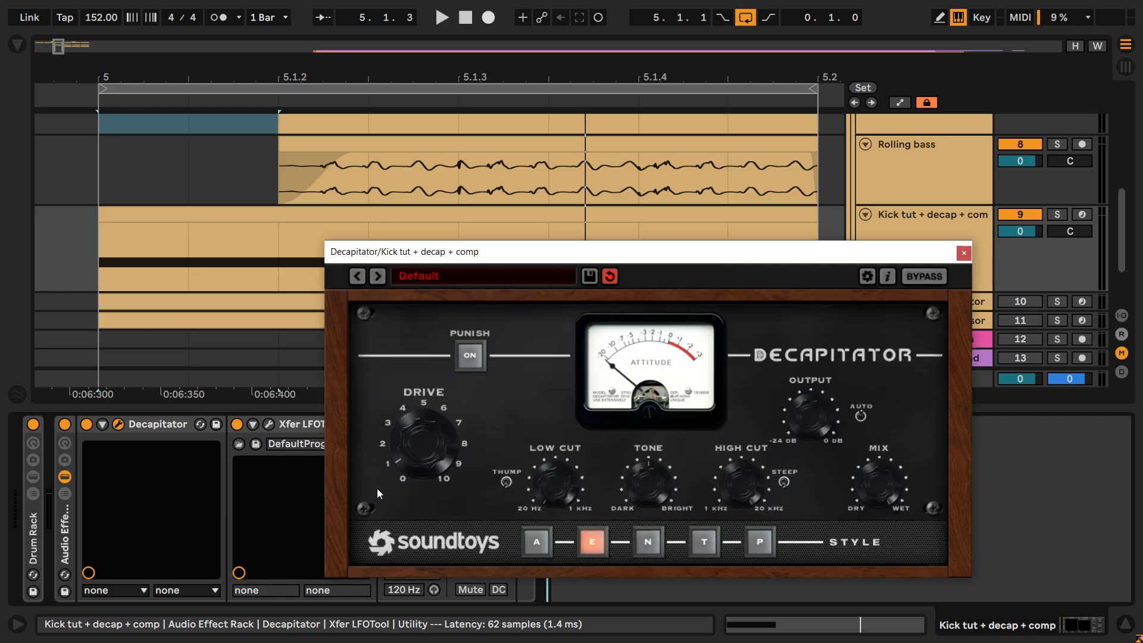
left_click_drag(417, 416, 569, 434)
left_click(964, 253)
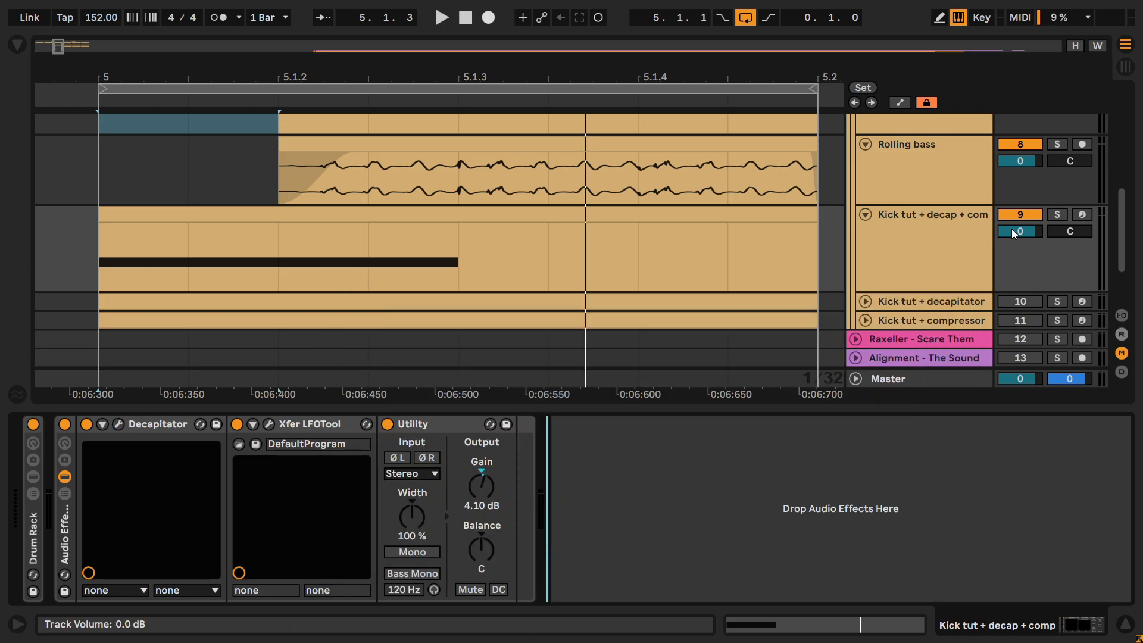
Step: Deactivate and fold the Kick tut + decap + comp track, and activate the Kick tut track
left_click(1020, 215)
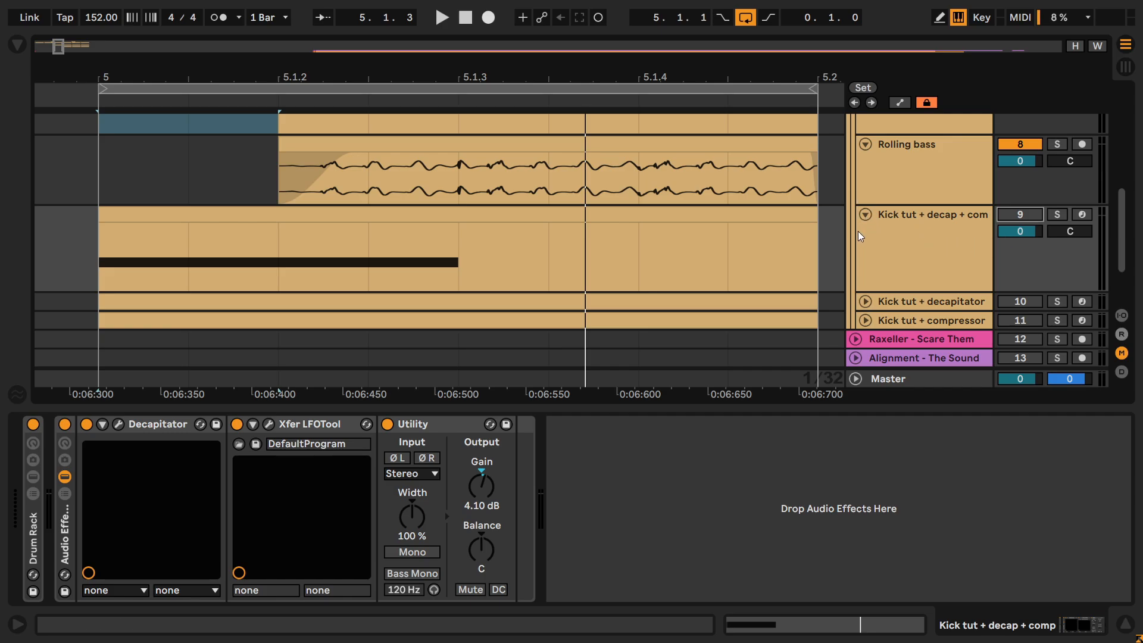
left_click(865, 215)
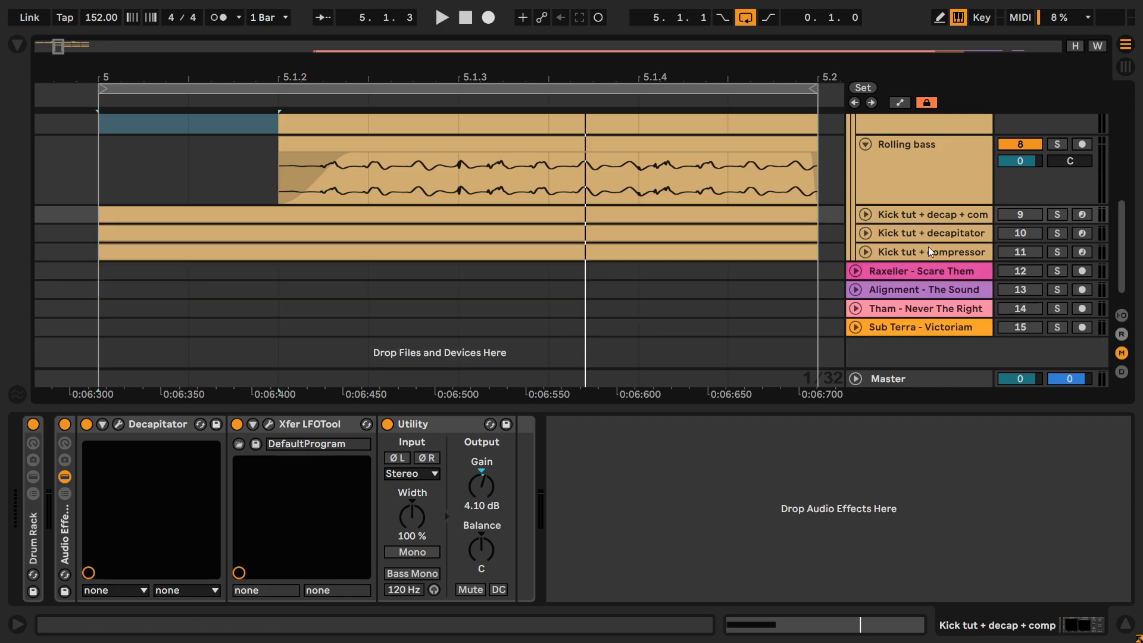
scroll(929, 244, "up", 3)
left_click(1020, 154)
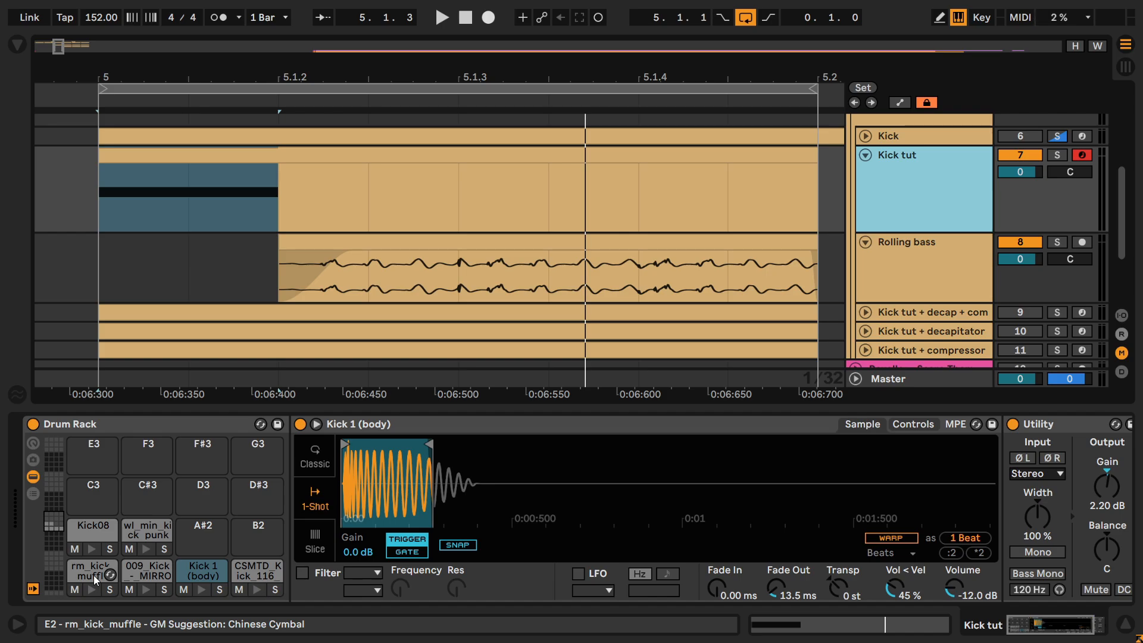
Step: Open the Kick tut MIDI clip for note editing and start loop playback
left_click(340, 157)
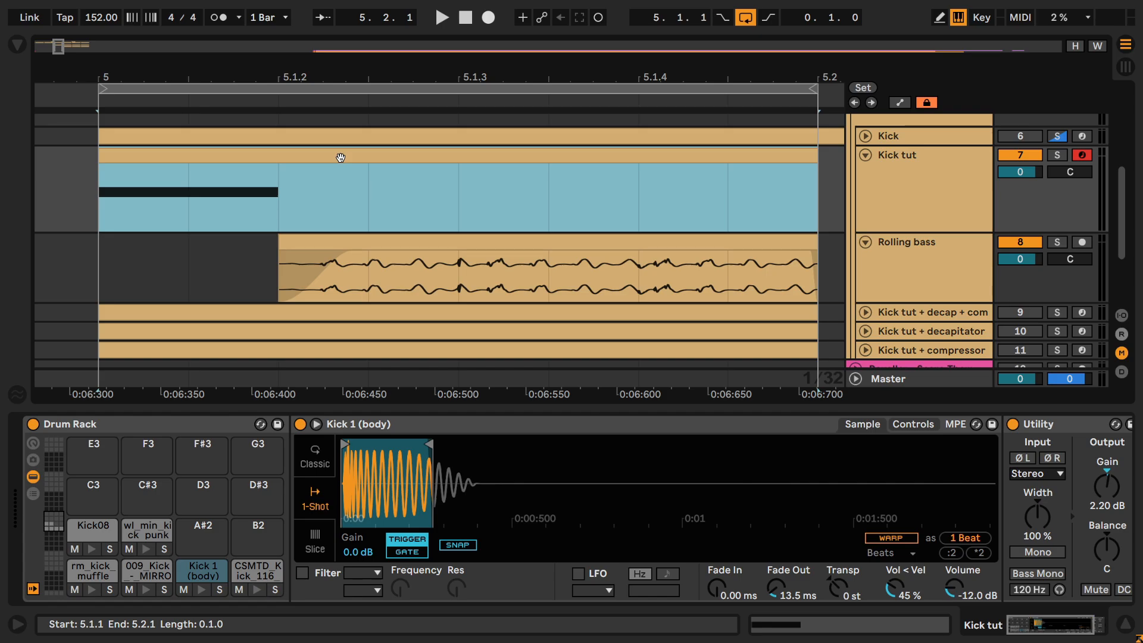
double_click(340, 157)
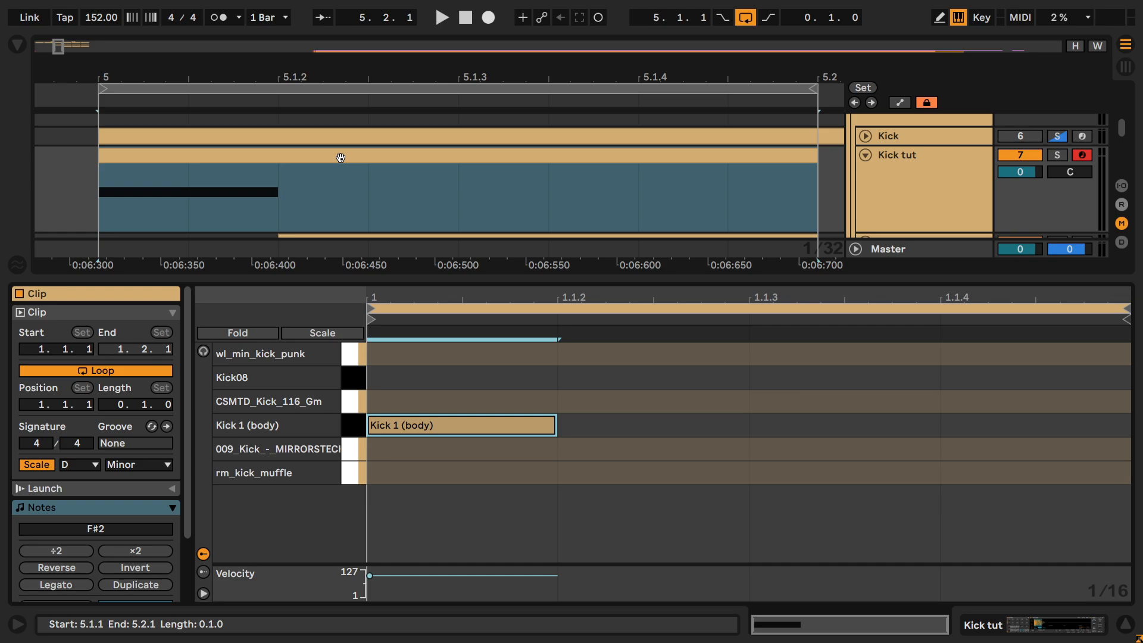
key("space")
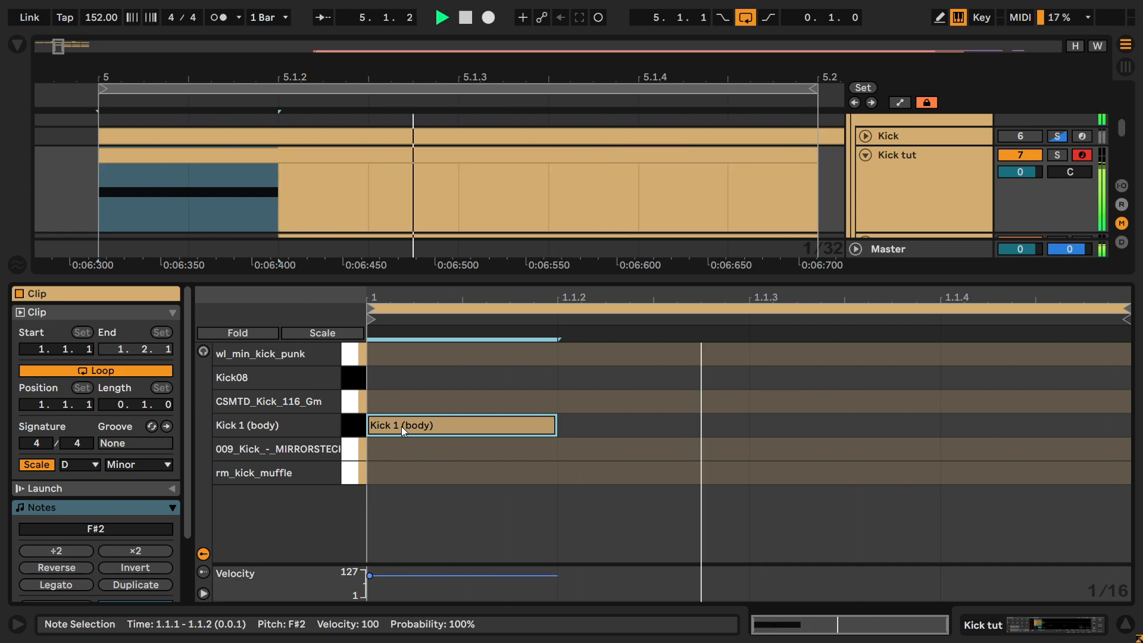
Step: Duplicate the Kick 1 (body) note, audition the copy on the other kick samples, leave it on wl_min_kick_punk, and stop playback
key("alt+Up")
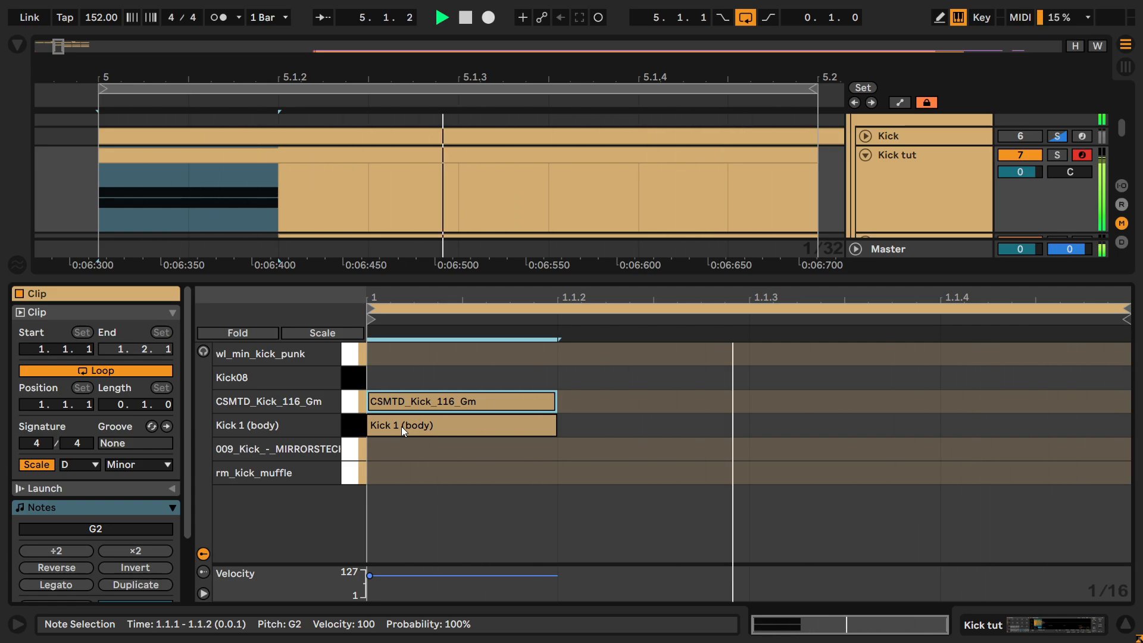
key("Up")
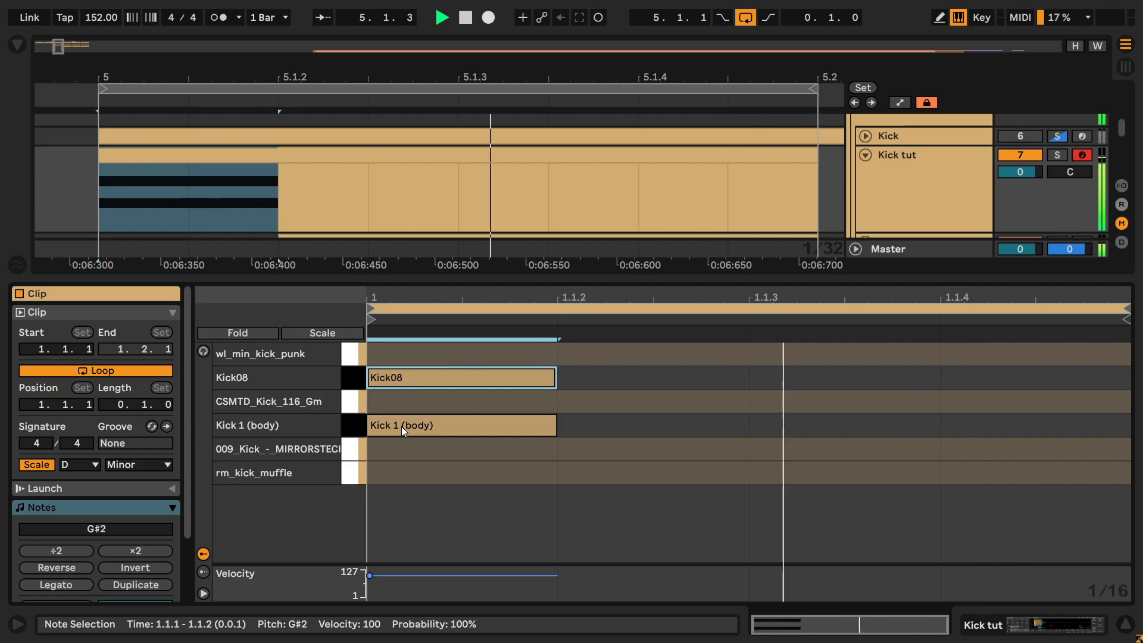
key("Down")
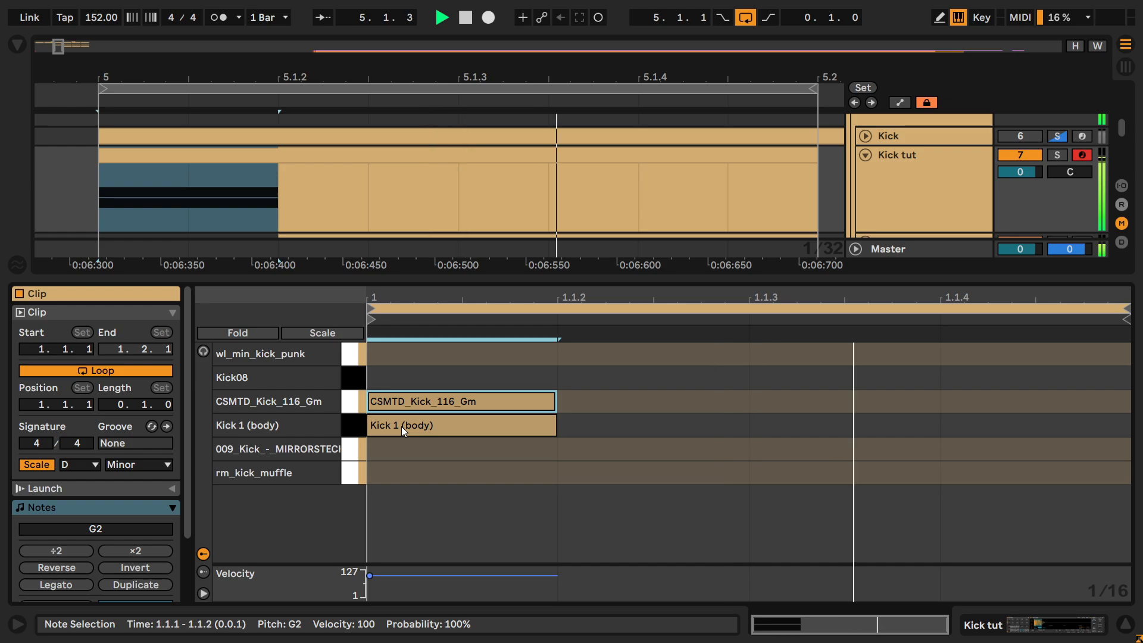
key("Down")
key("Down")
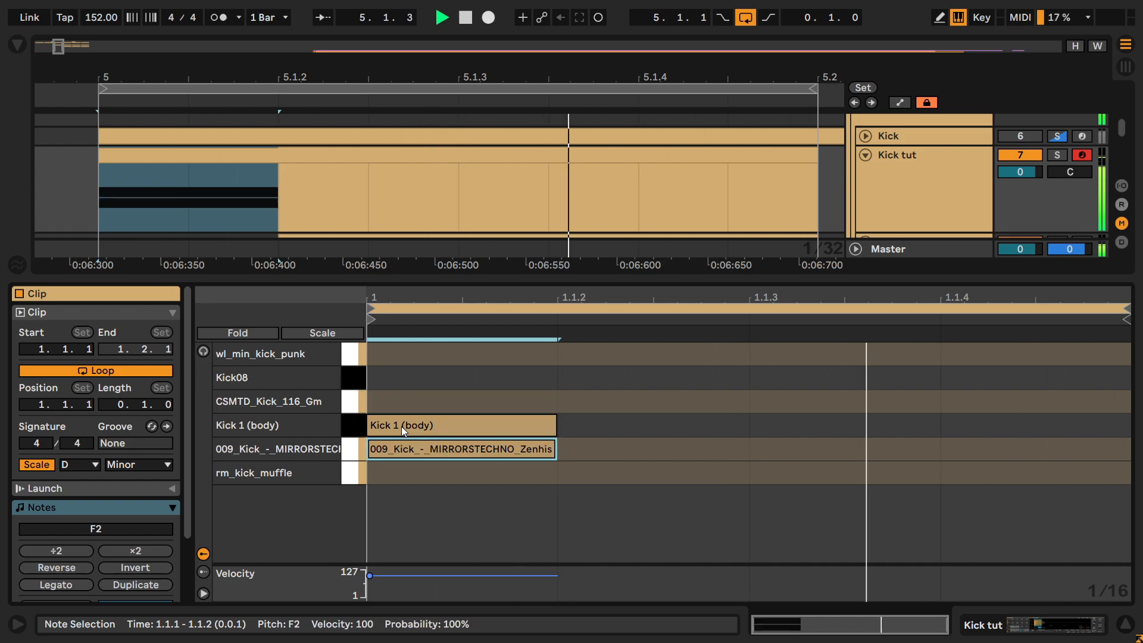
key("Down")
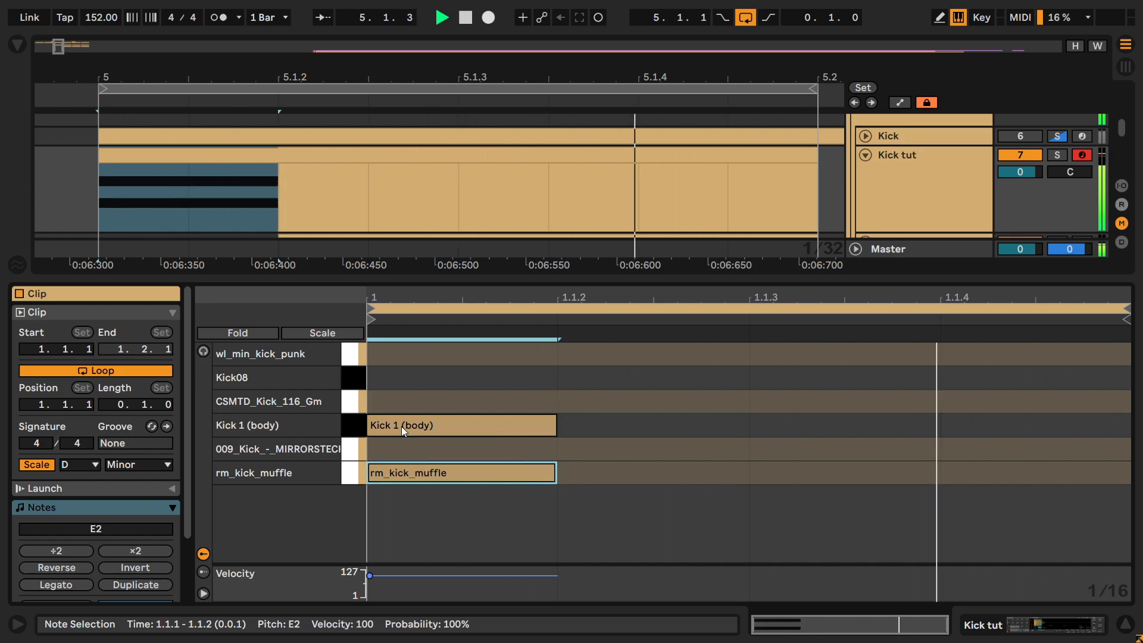
key("Up")
key("Up")
key("Up")
key("Up")
key("Up")
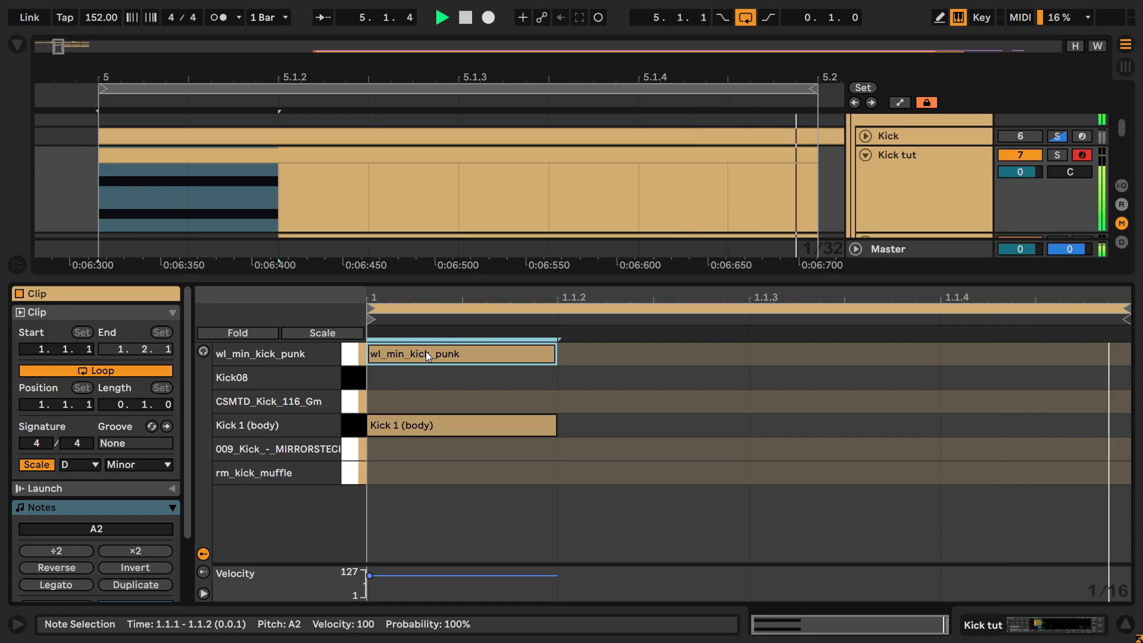
key("space")
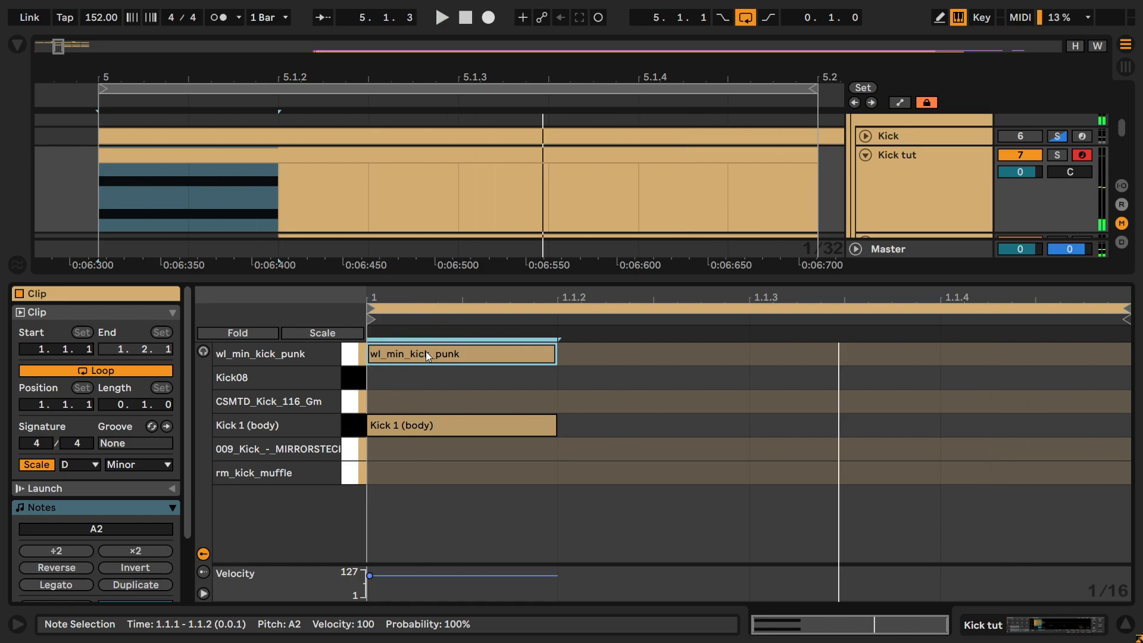
Step: Return to the Kick tut device chain and rename the wl_min_kick_punk sampler as Kick 2 (layer 1)
key("shift+Tab")
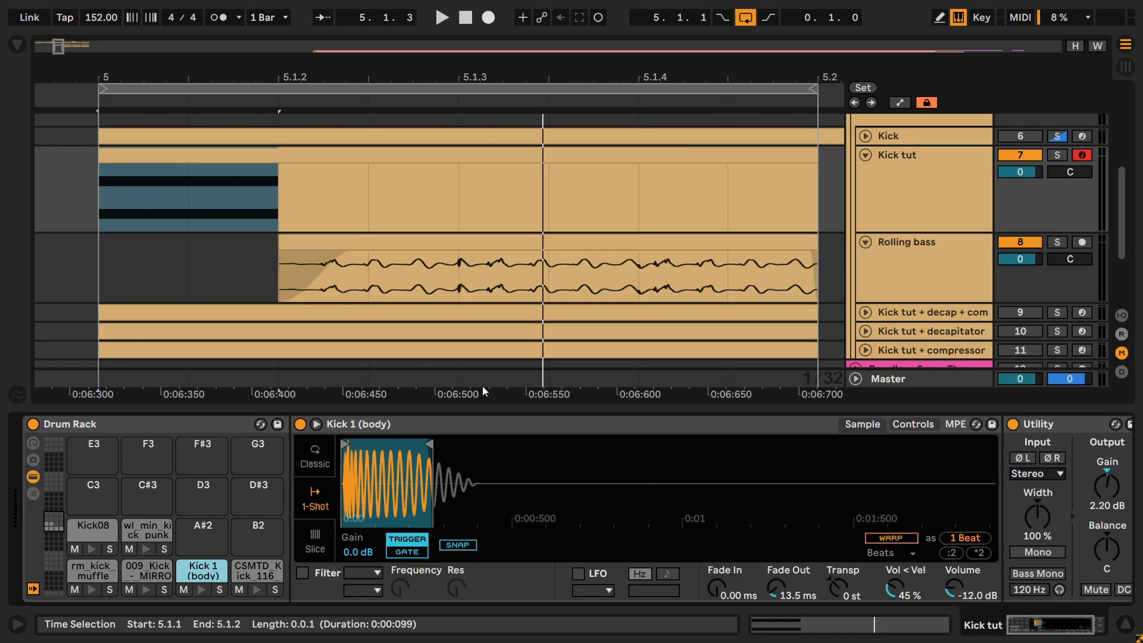
left_click(148, 529)
left_click(441, 428)
key("ctrl+r")
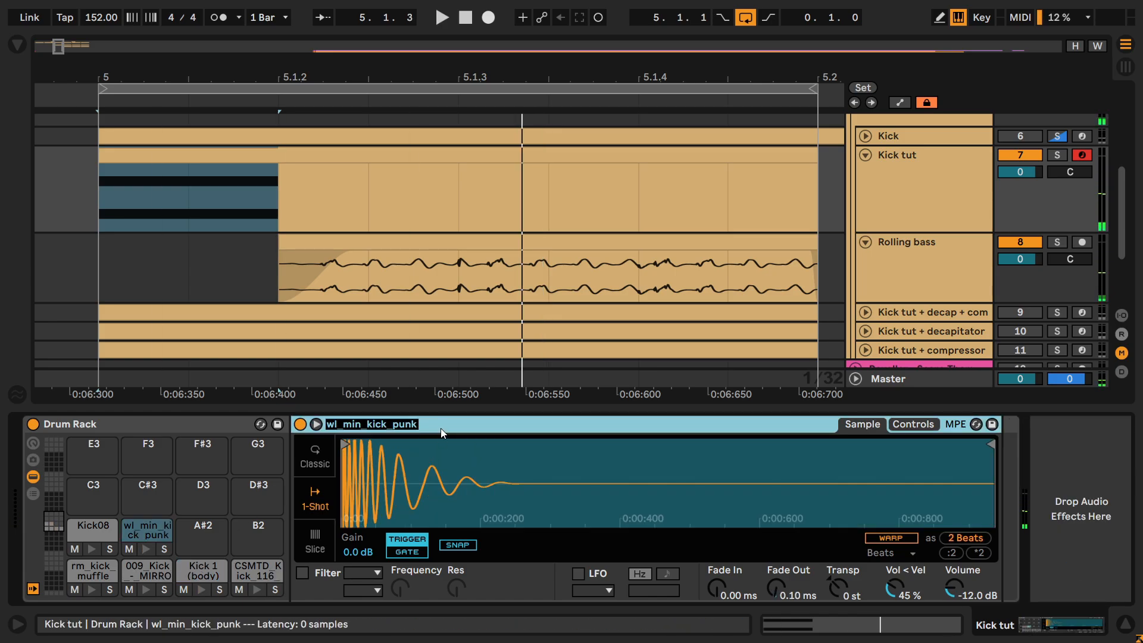
type("Kick 2 (layer 1)")
key("Return")
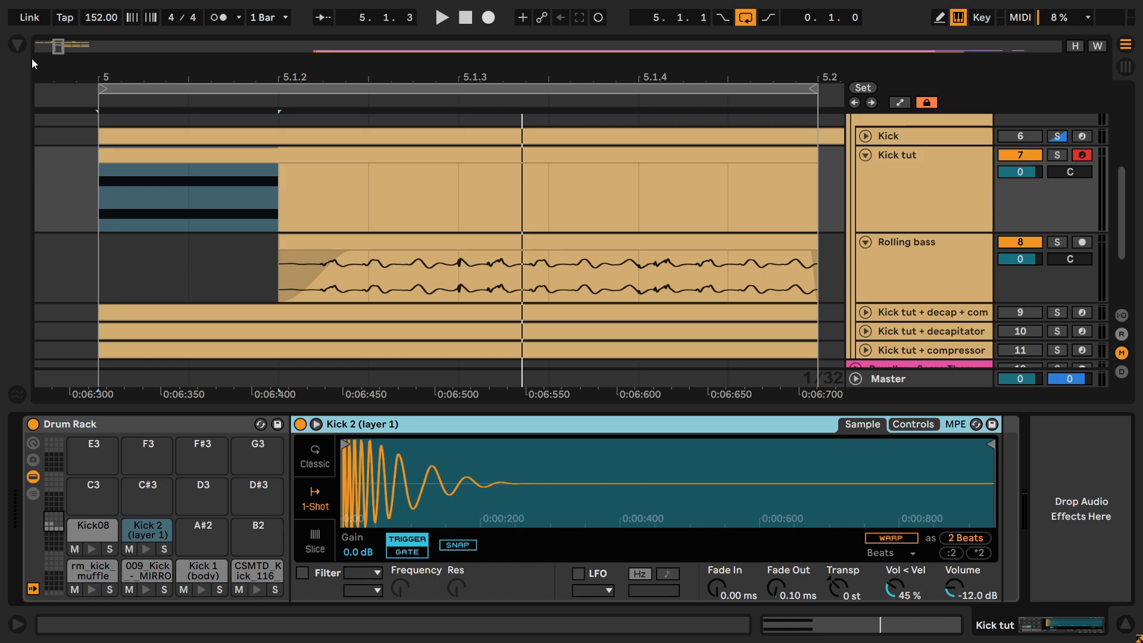
Step: Add an EQ Eight after the Kick 2 (layer 1) sampler from the EQ & Filters audio effects
left_click(15, 46)
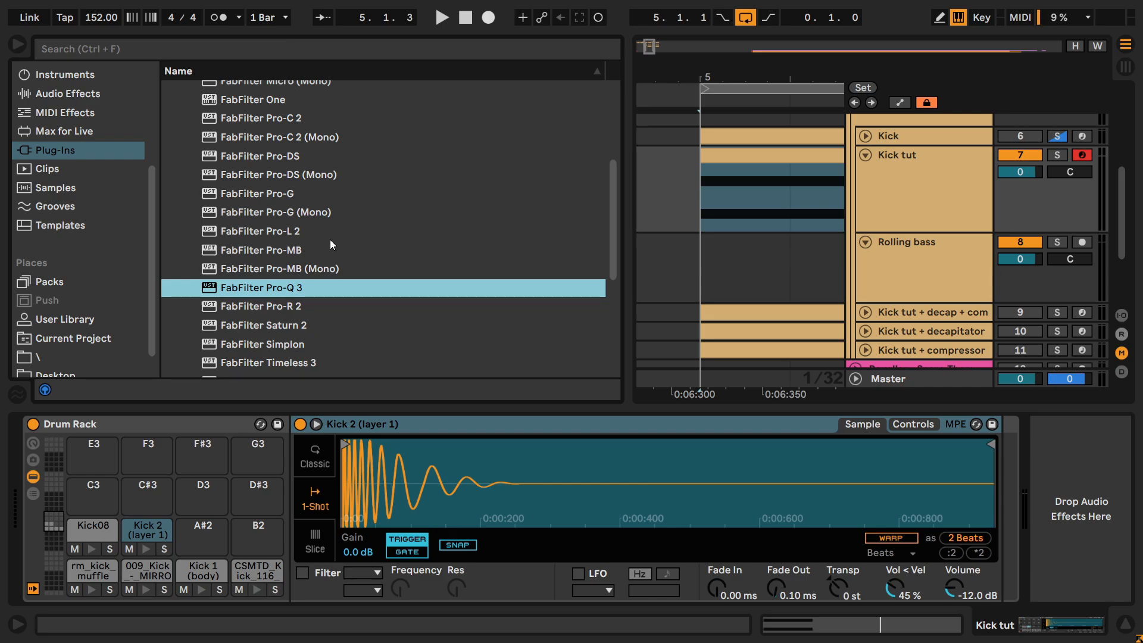
scroll(330, 241, "up", 5)
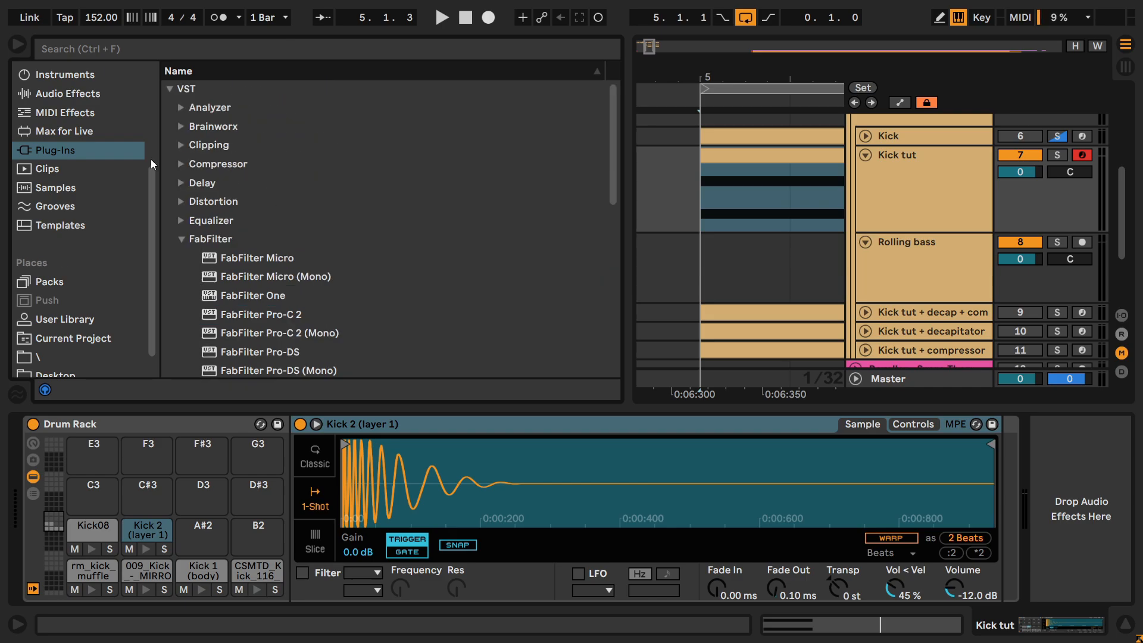
left_click(67, 94)
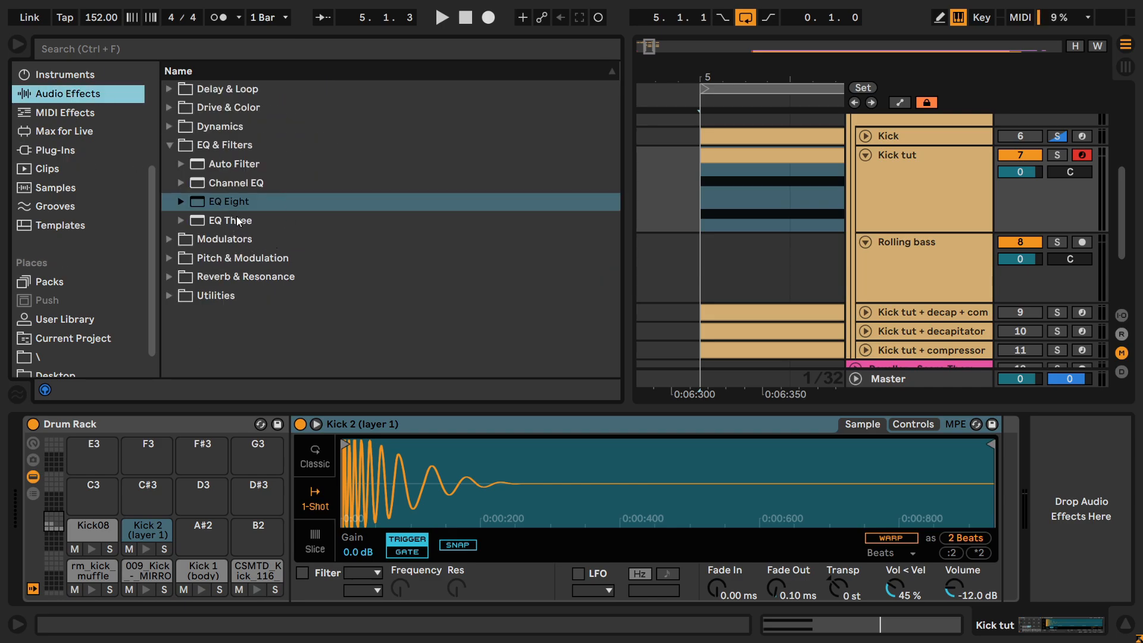
left_click_drag(216, 199, 1006, 510)
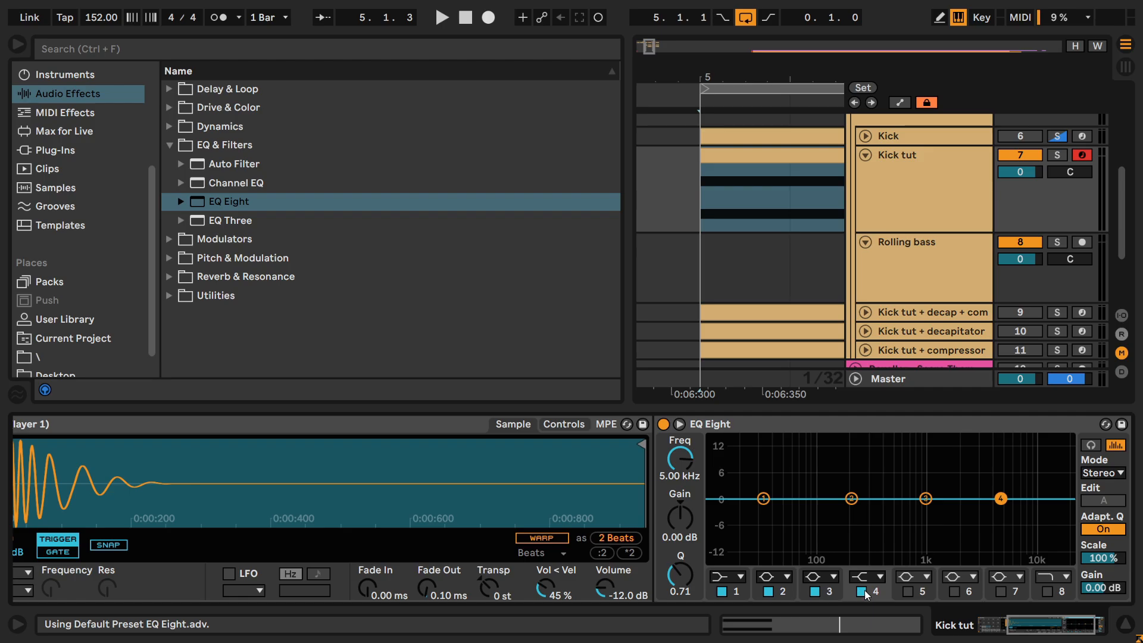
Step: Leave only band 1 active in Kick 2's EQ Eight, set it to a ×4 low cut, and enlarge the EQ display with the browser hidden
left_click(861, 591)
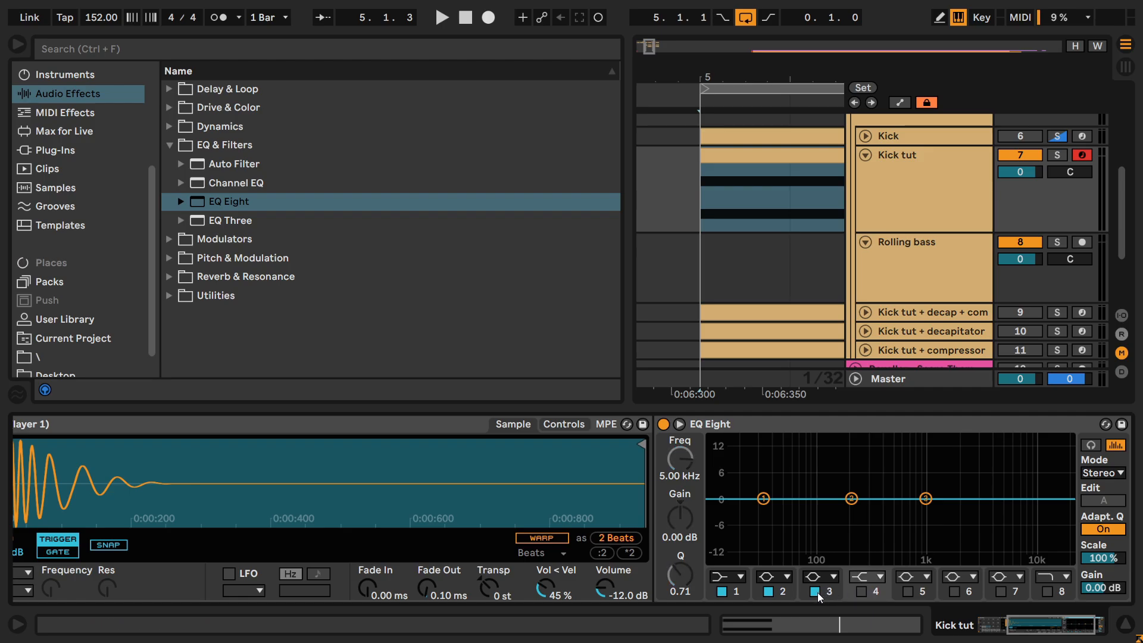
left_click(768, 591)
left_click(727, 576)
left_click(724, 465)
left_click(678, 424)
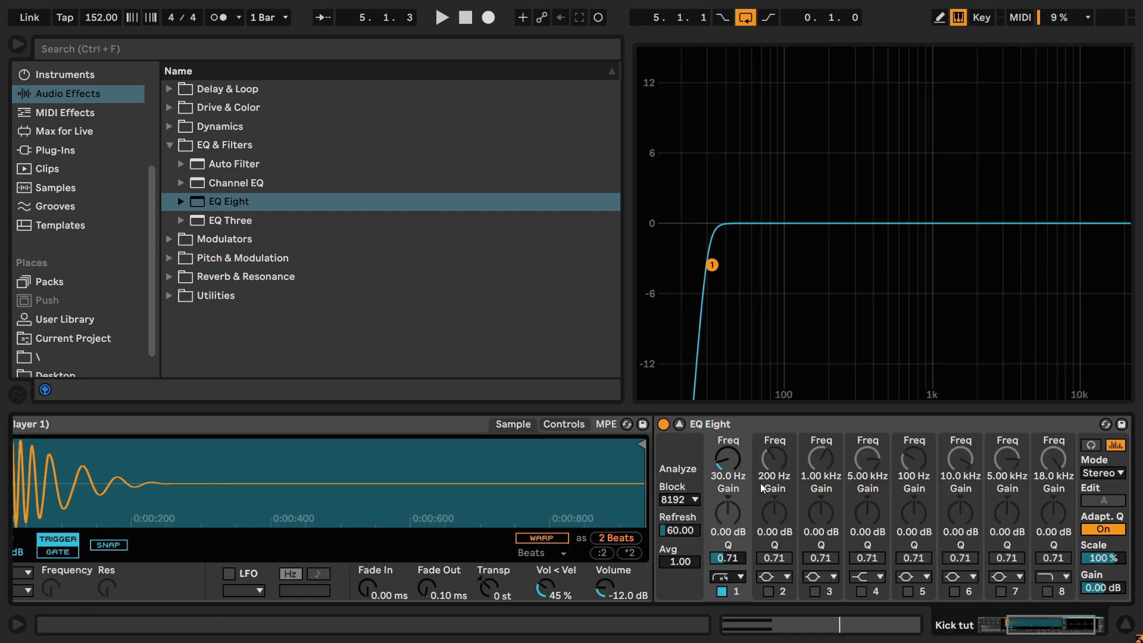
left_click(17, 44)
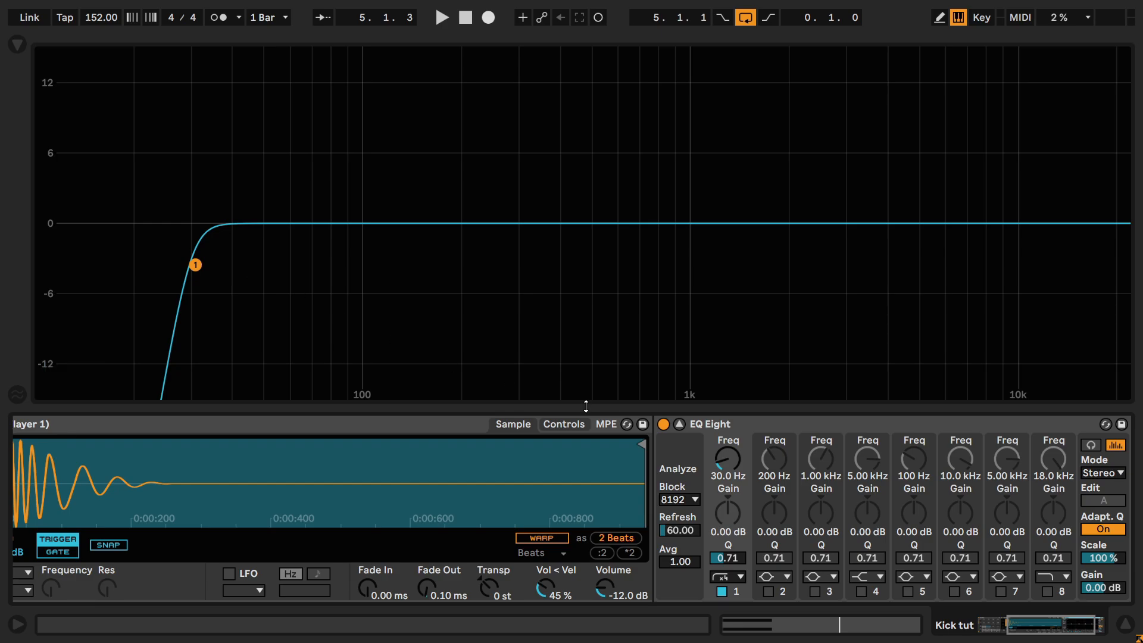
Step: Undo the trial frequency change on band 1 and, during loop playback, raise its low-cut frequency to 150 Hz
left_click_drag(729, 470, 729, 447)
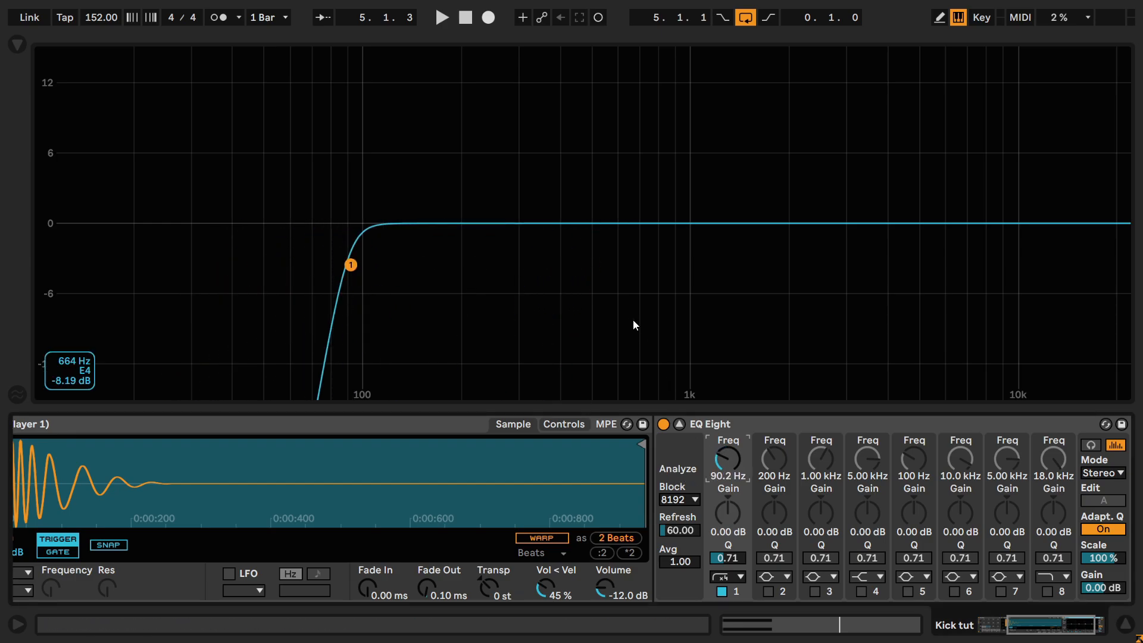
key("ctrl+z")
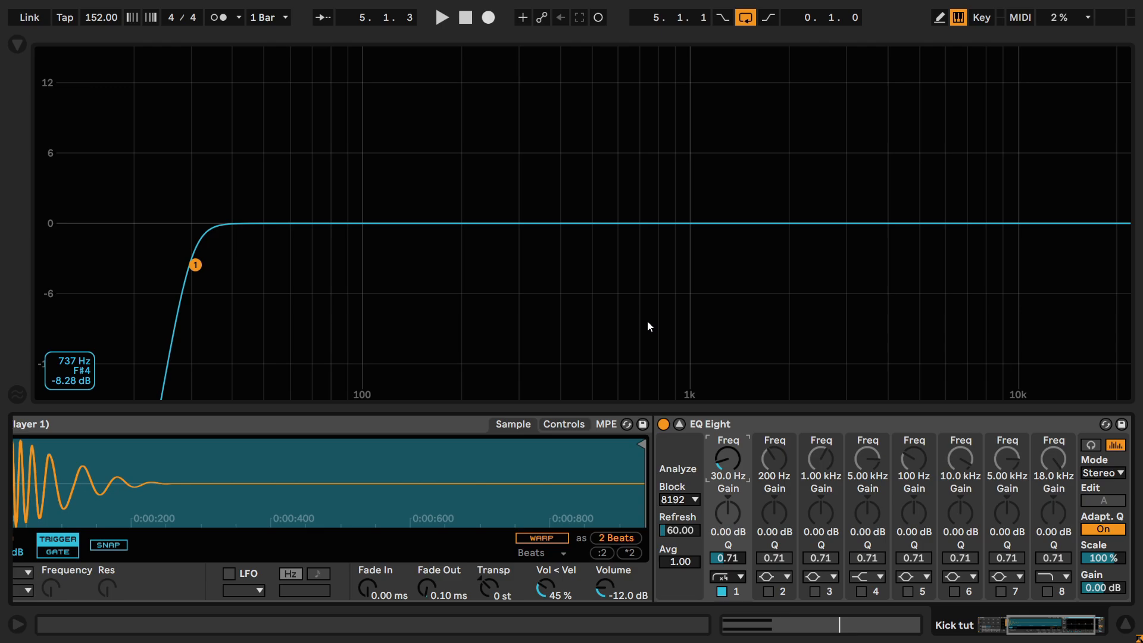
key("space")
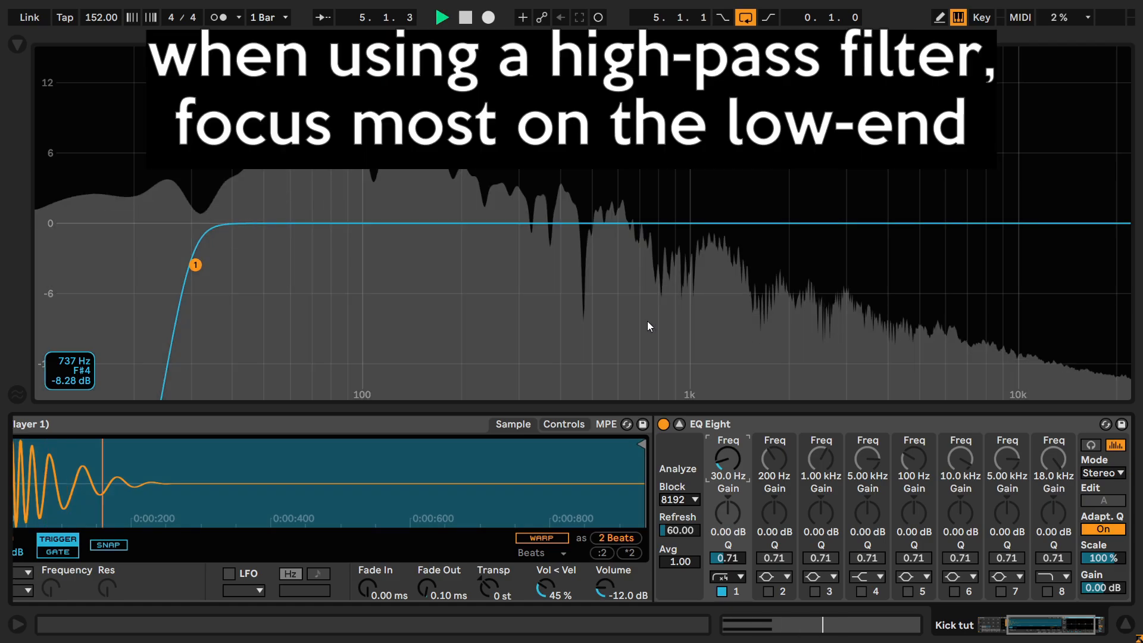
left_click_drag(722, 453, 722, 342)
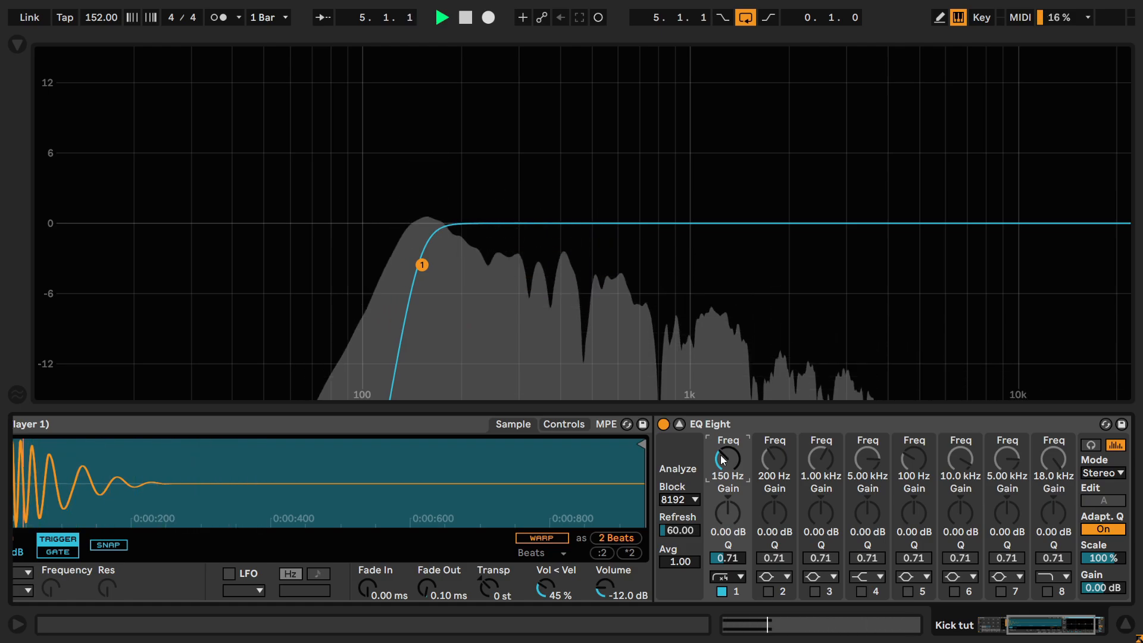
Step: Compare the kick with Kick 2's EQ Eight bypassed and active during playback, leave it active, and stop playback
left_click(665, 426)
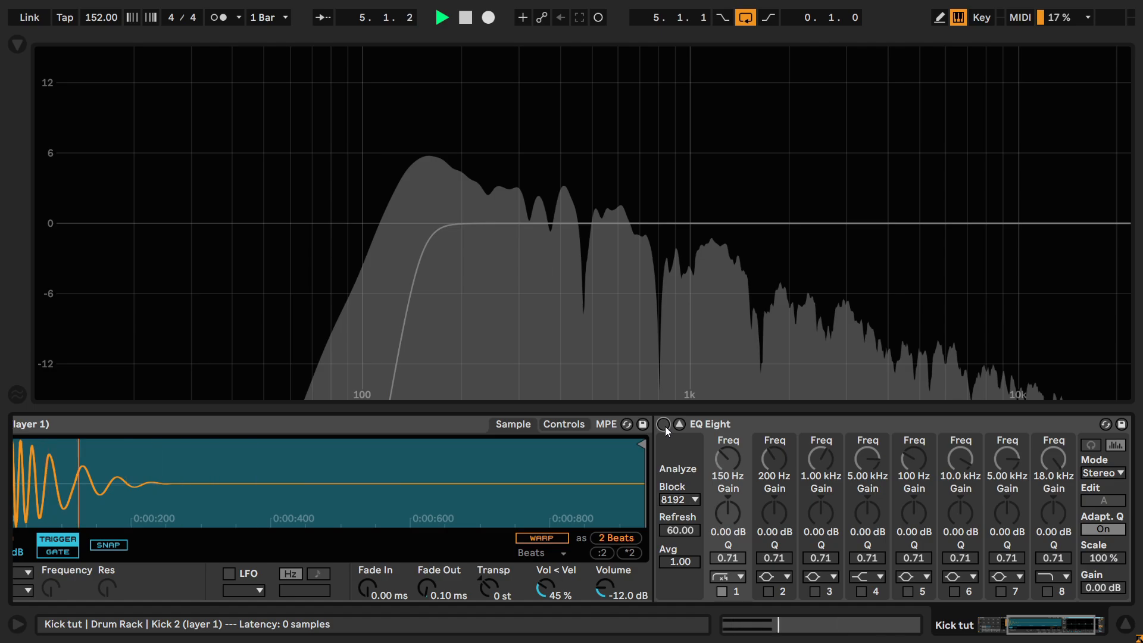
left_click(665, 425)
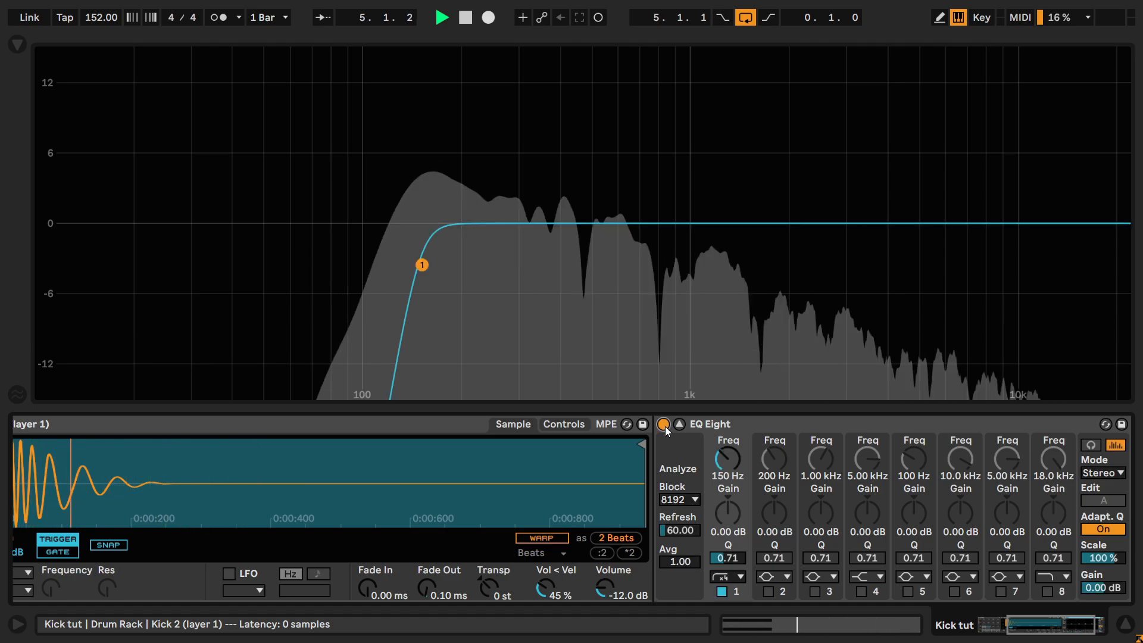
left_click(664, 426)
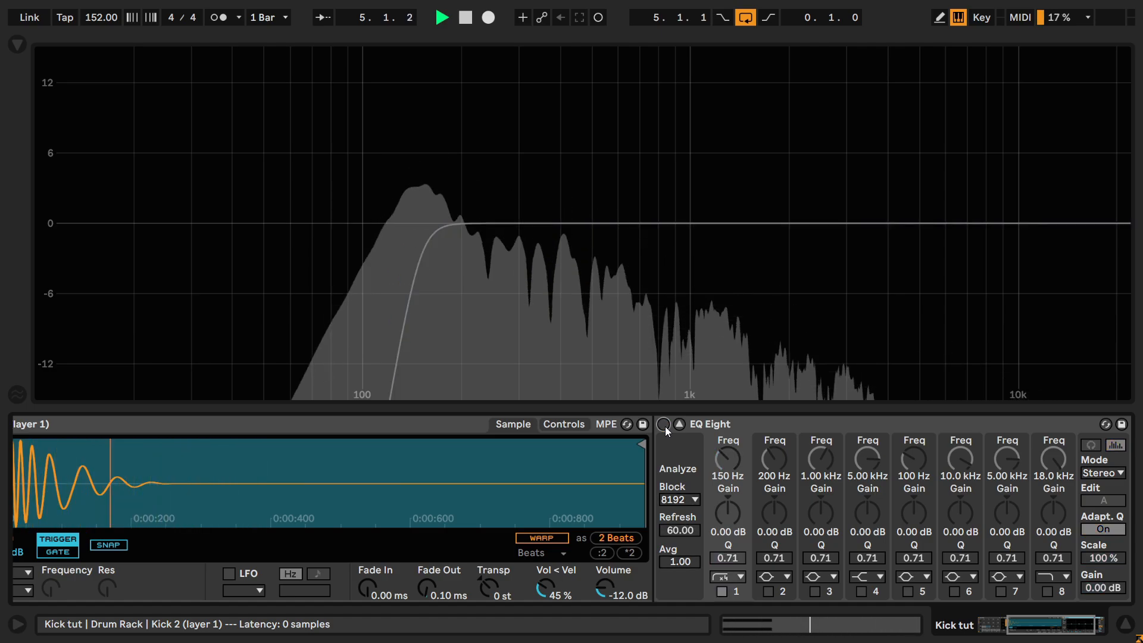
left_click(664, 425)
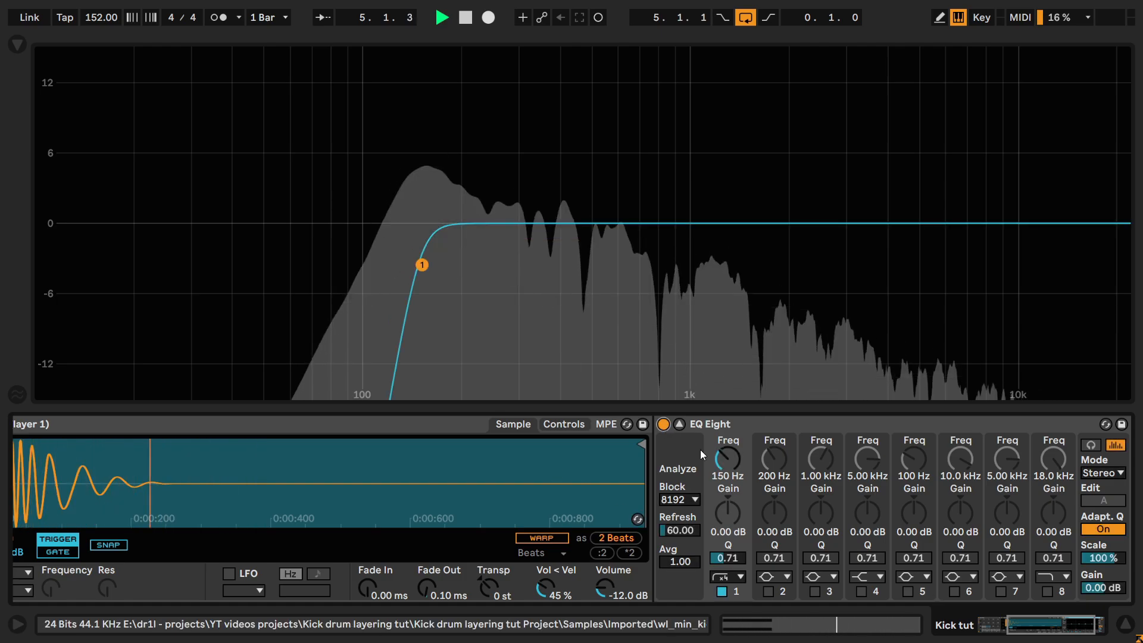
key("space")
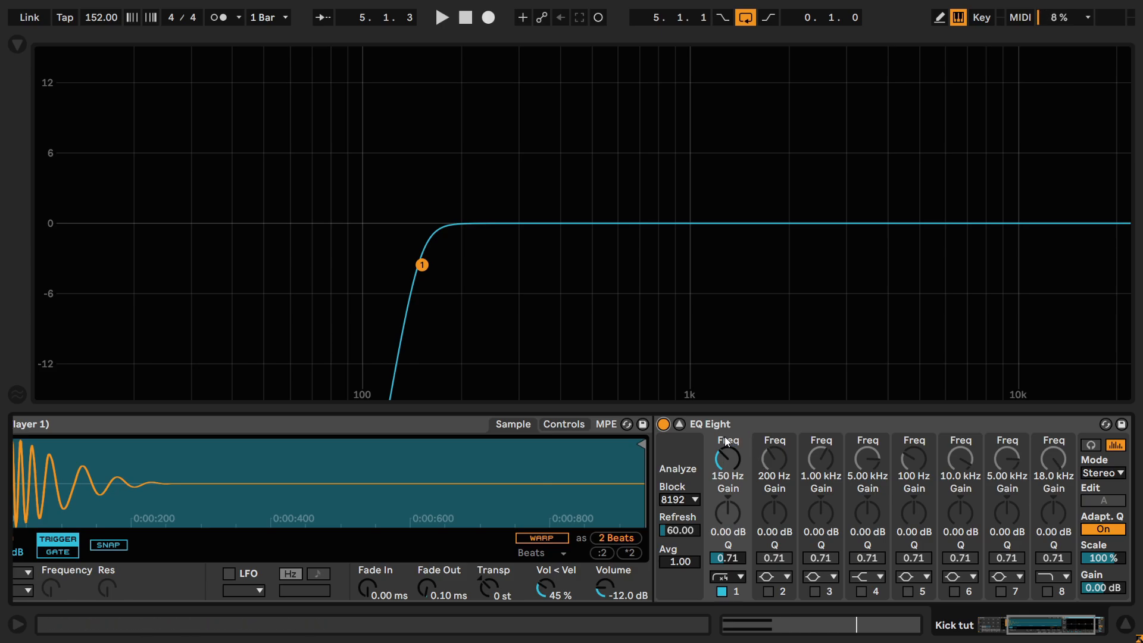
Step: Collapse the EQ display, activate the master's 215 Hz high-cut EQ Eight, and start playback with the Kick tut devices shown
left_click(684, 423)
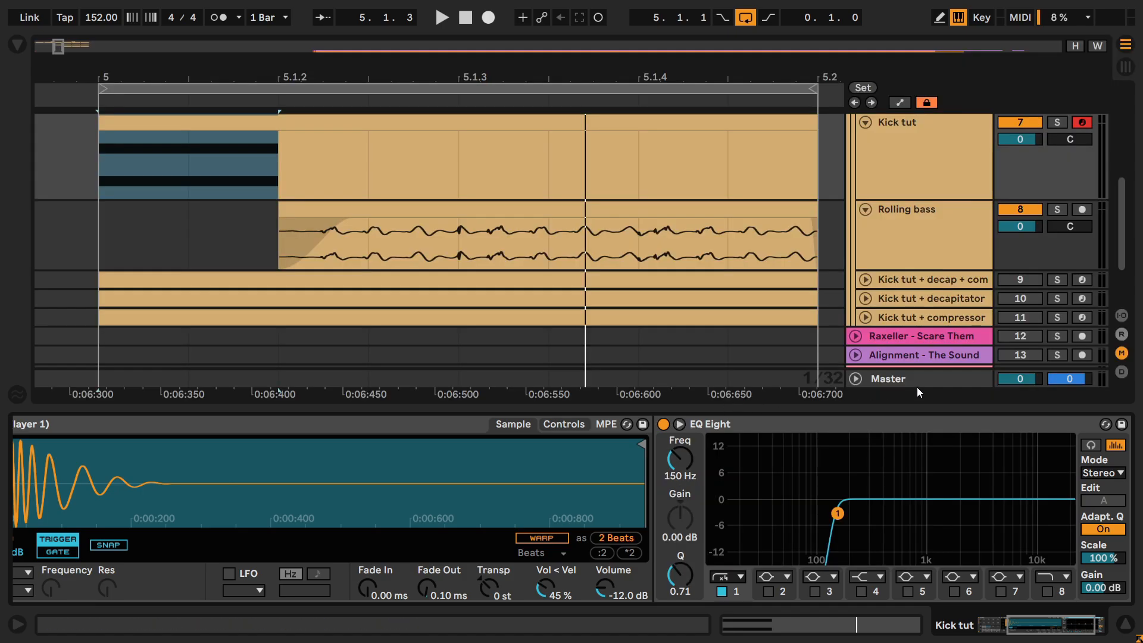
left_click(915, 382)
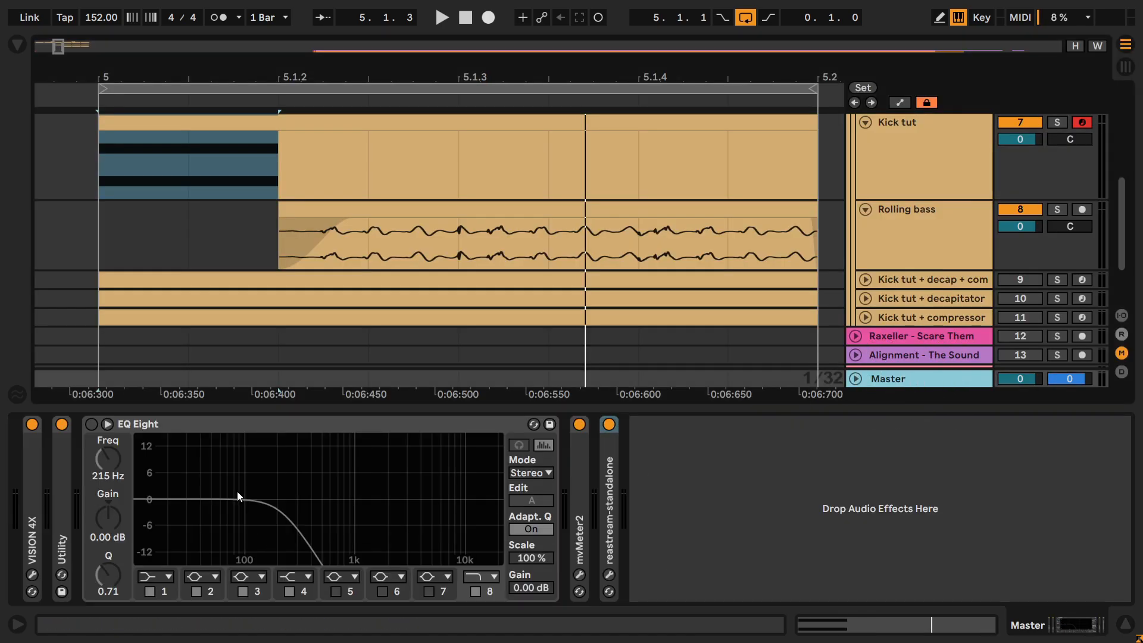
left_click(91, 424)
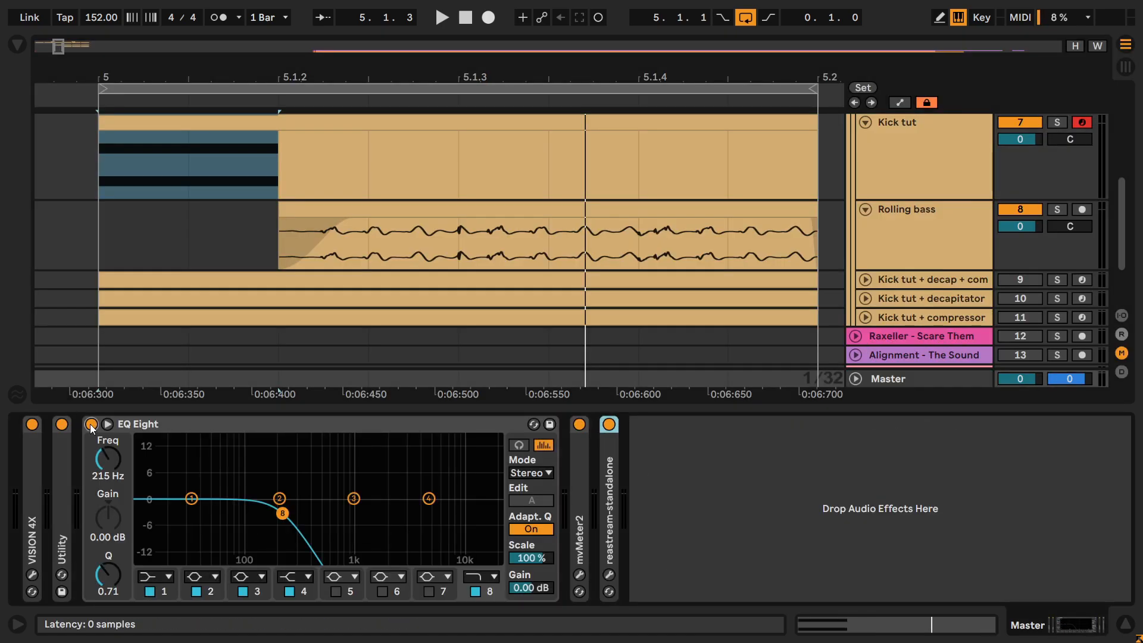
left_click(299, 531)
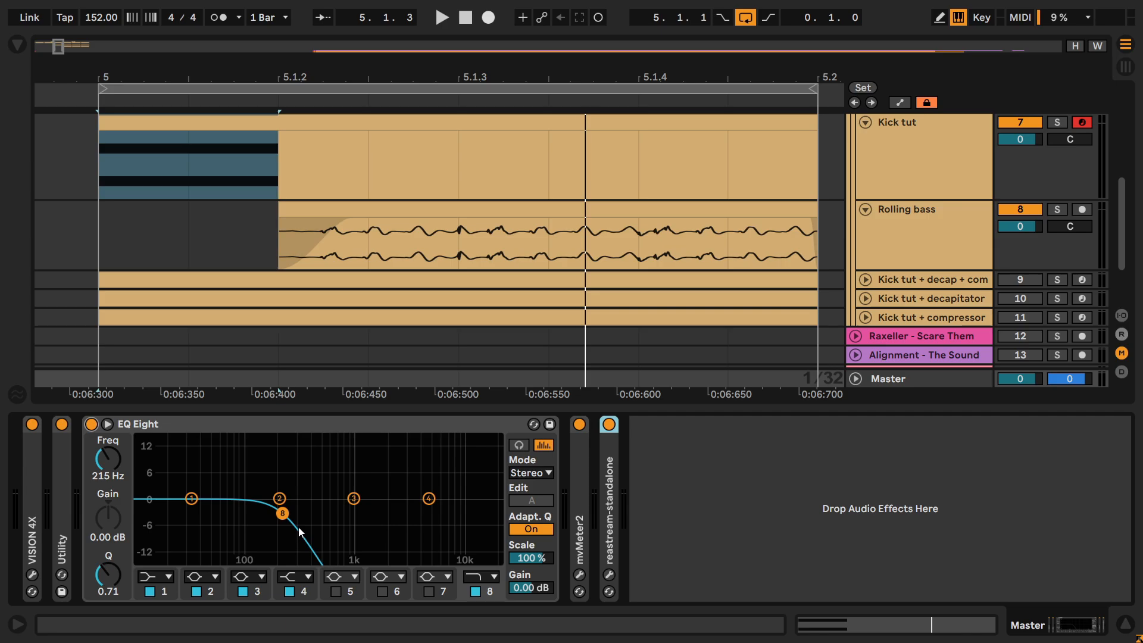
key("space")
left_click(896, 172)
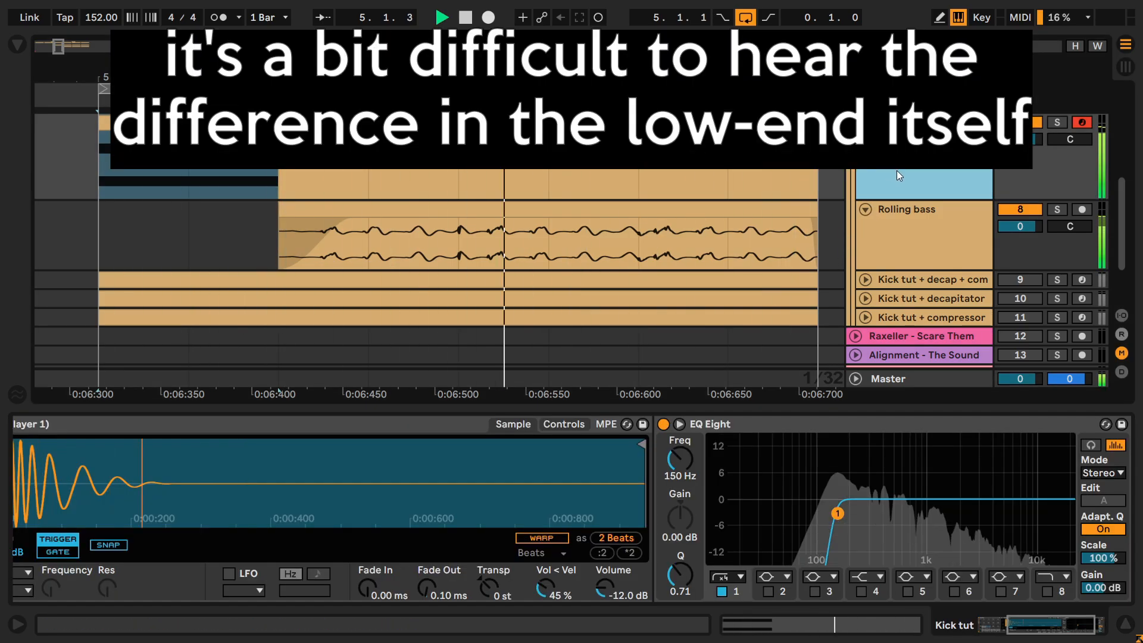
Step: Compare the low end with Kick 2's EQ Eight off and on, revisit the master effects, and stop playback back on Kick tut
left_click(662, 427)
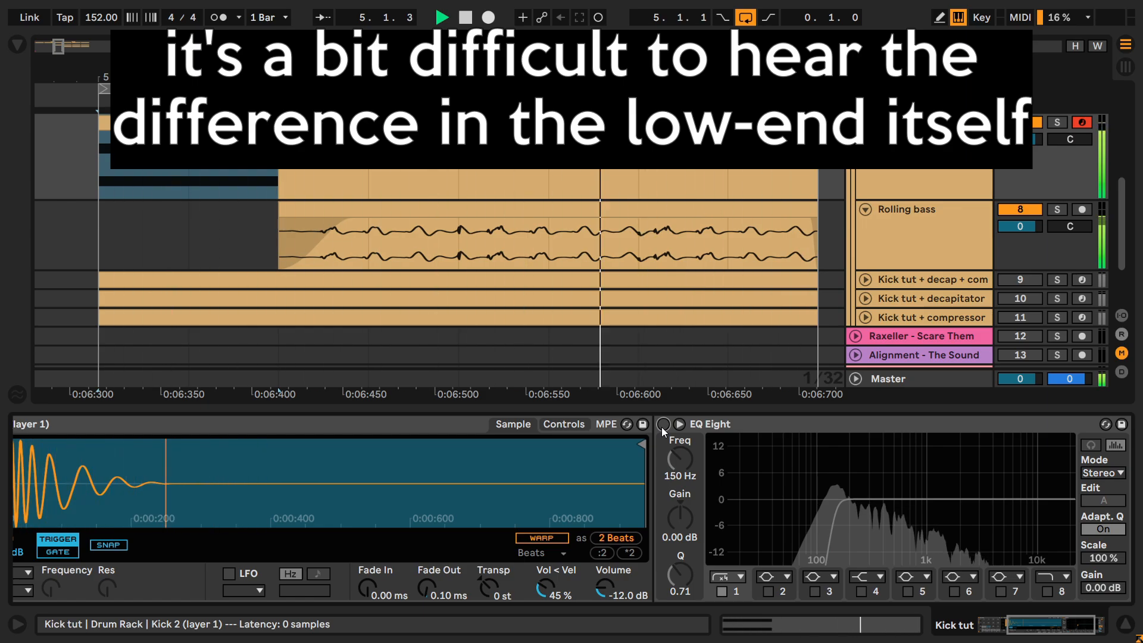
left_click(662, 426)
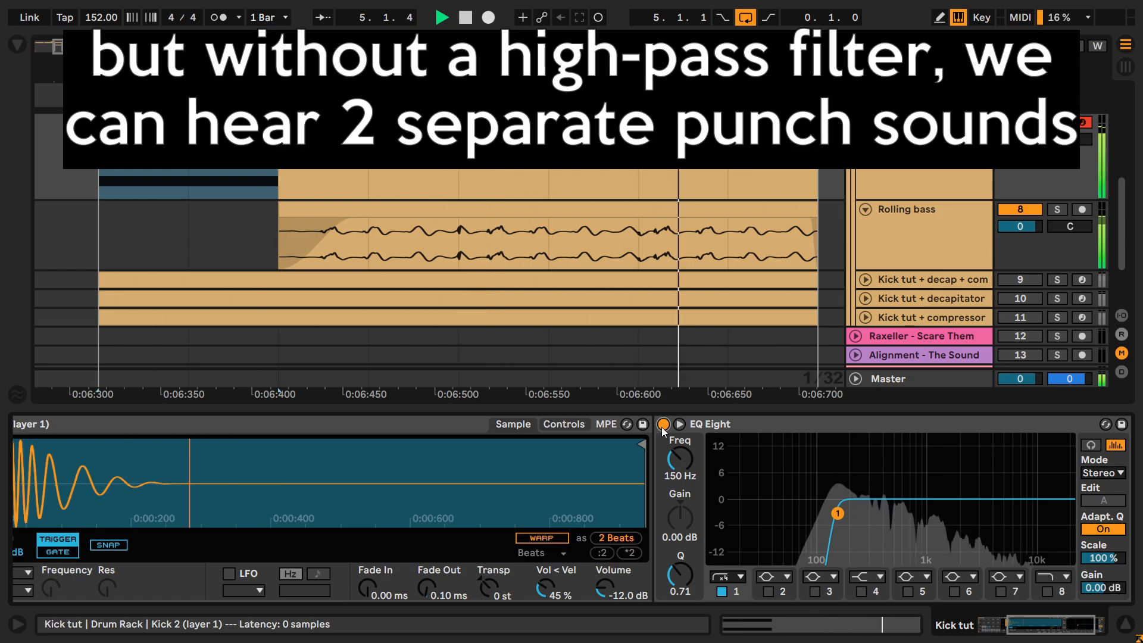
left_click(662, 425)
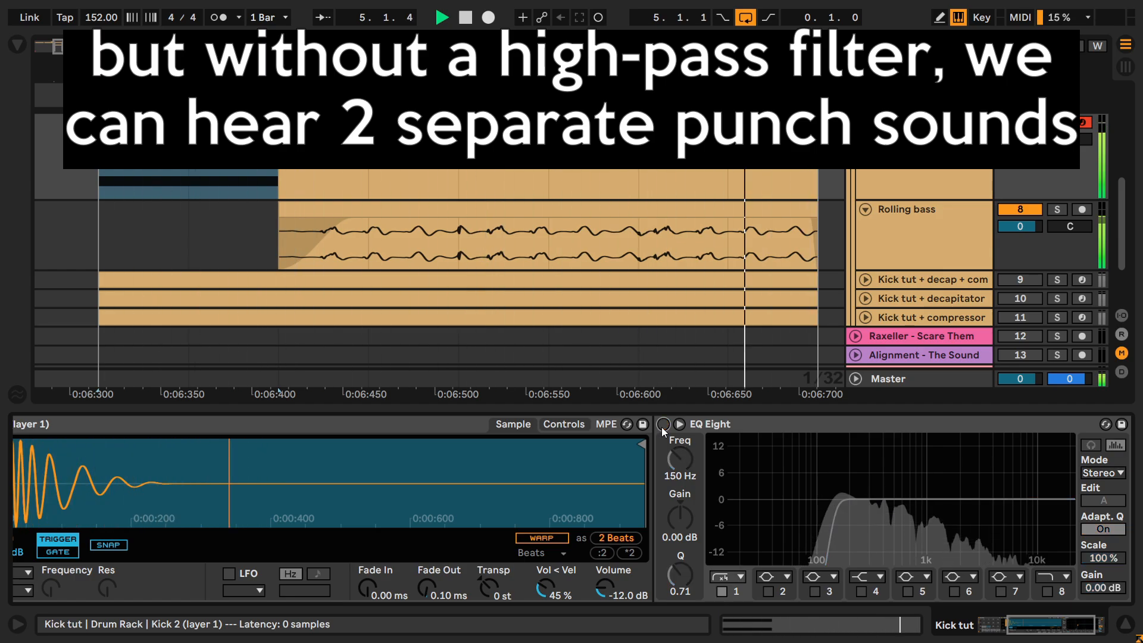
left_click(661, 426)
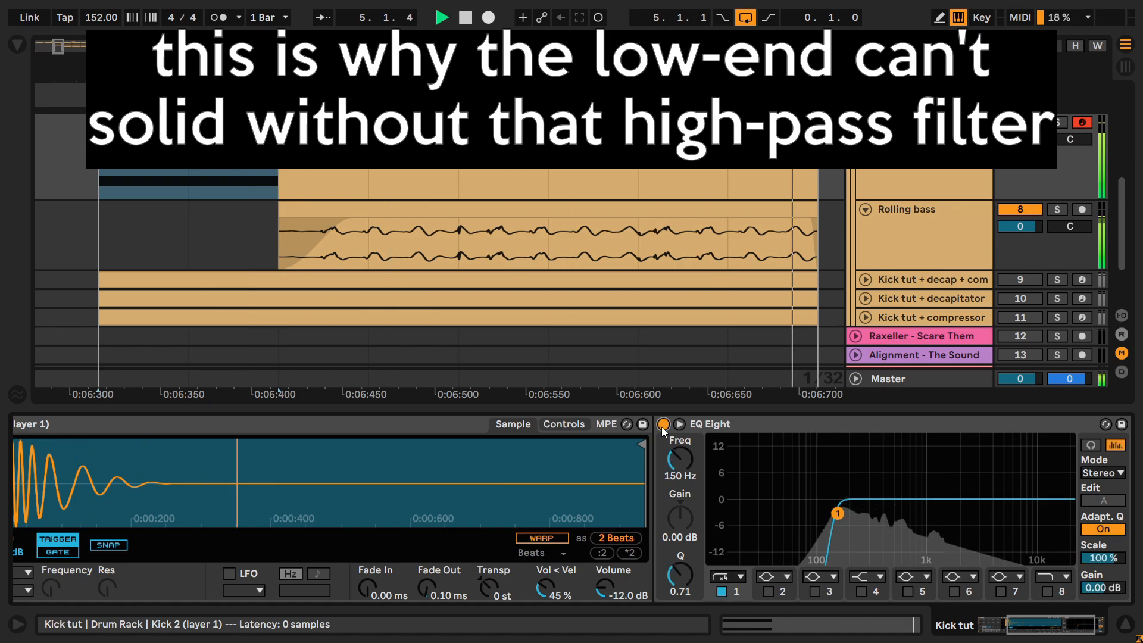
left_click(893, 379)
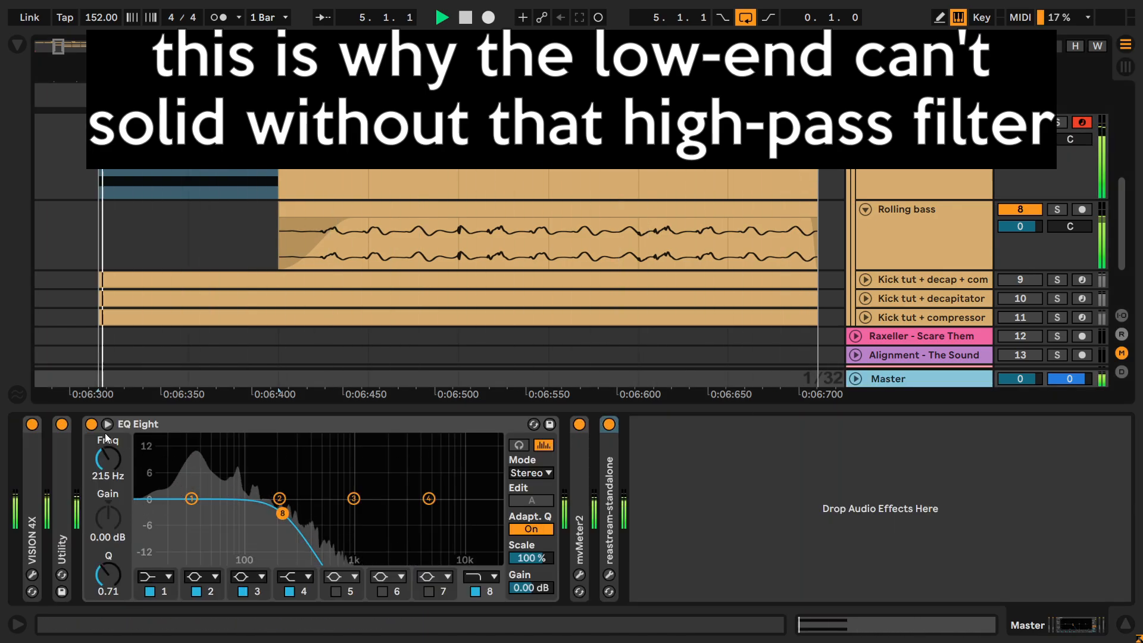
left_click(922, 185)
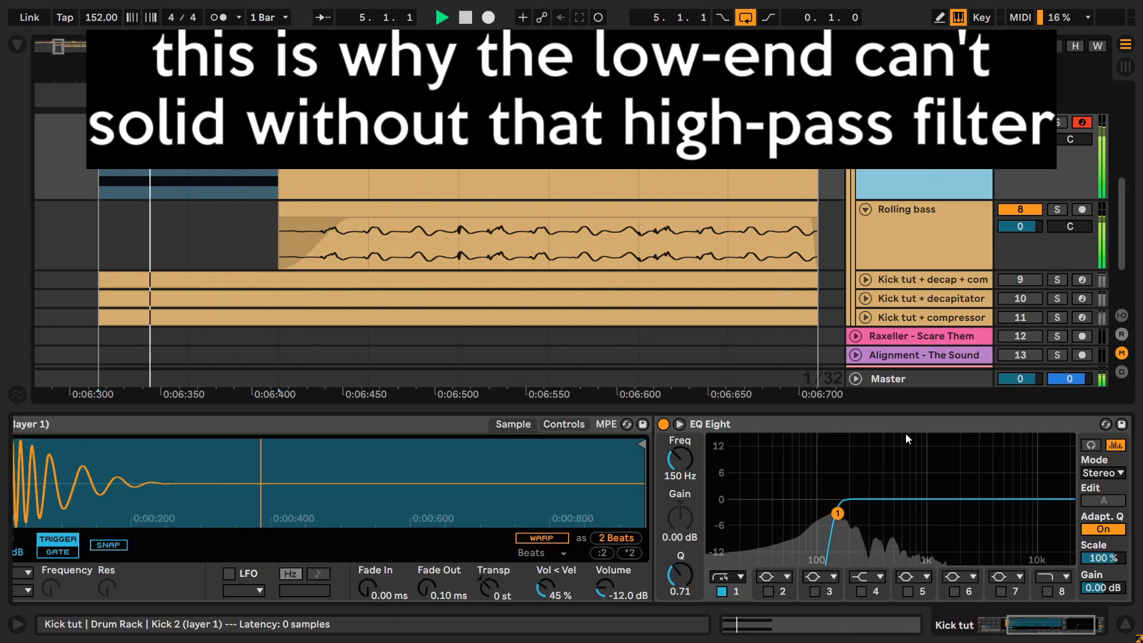
key("space")
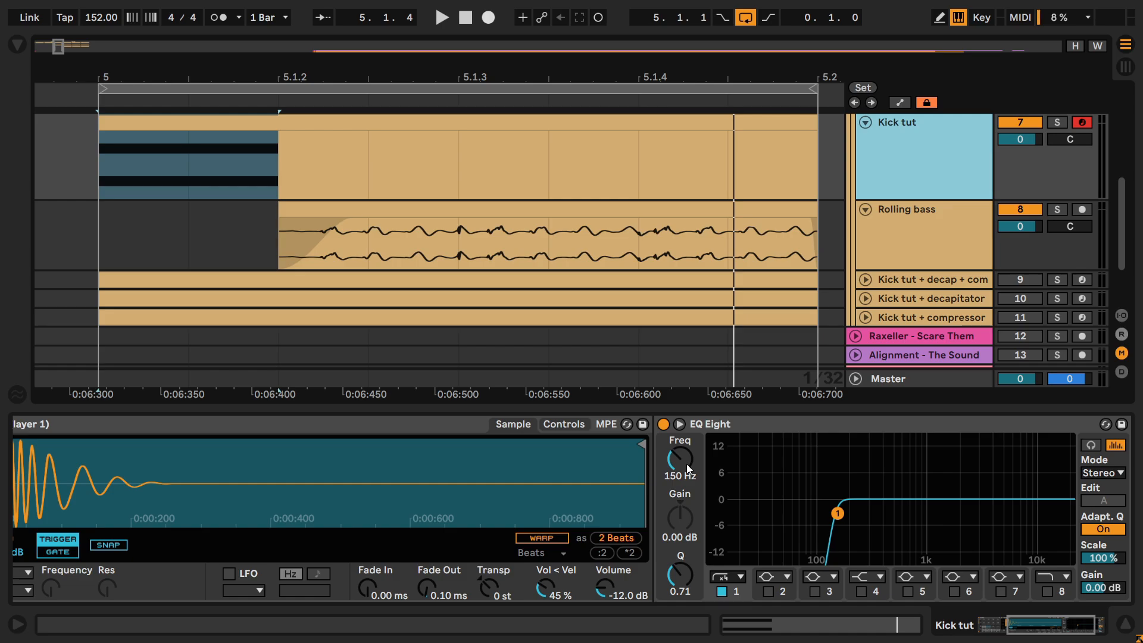
Step: Try band 1's low cut at 1.11 kHz on the enlarged EQ display during playback, undo the change, and stop playback
key("space")
left_click(680, 424)
left_click_drag(730, 464, 730, 375)
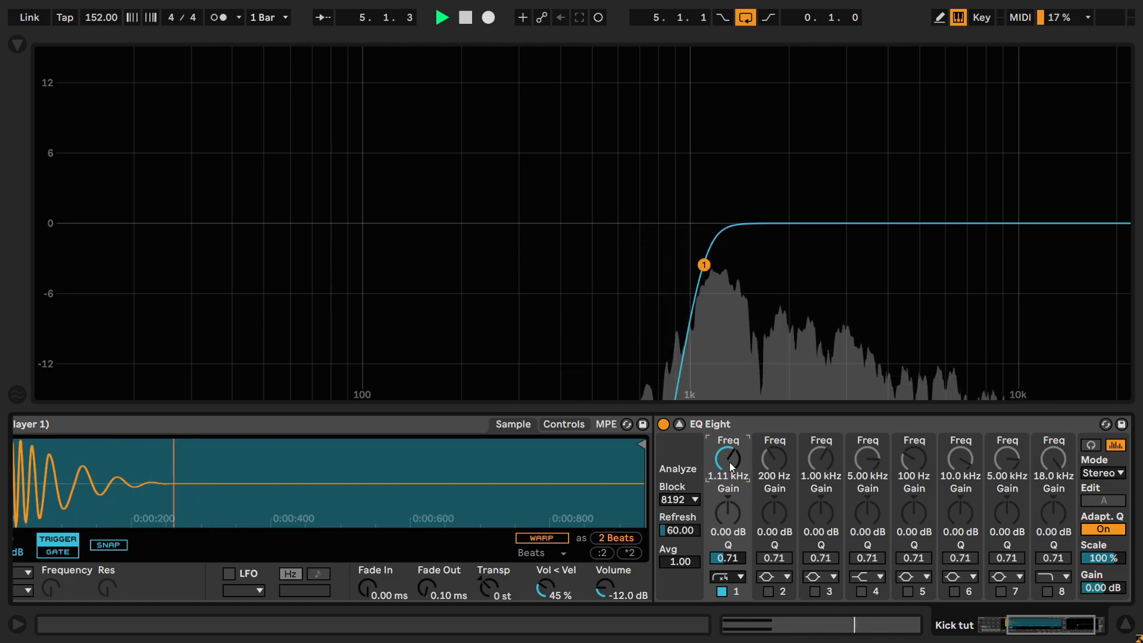
key("ctrl+z")
key("space")
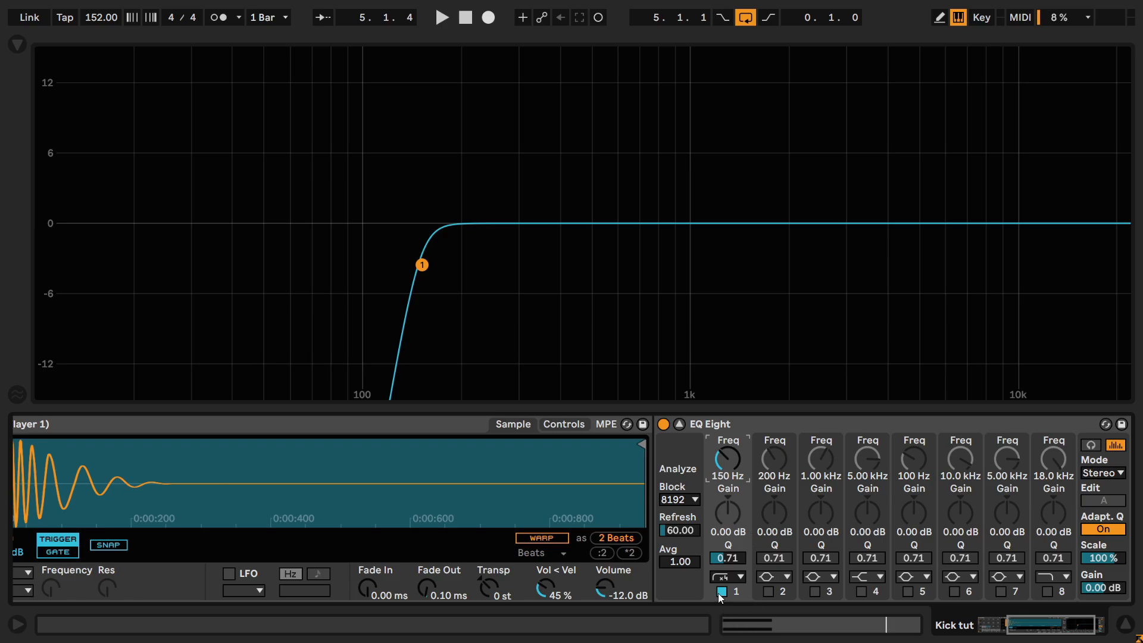
Step: Change band 1 to the gentler low cut and activate band 2 as a ×4 low cut at 150 Hz
left_click(721, 576)
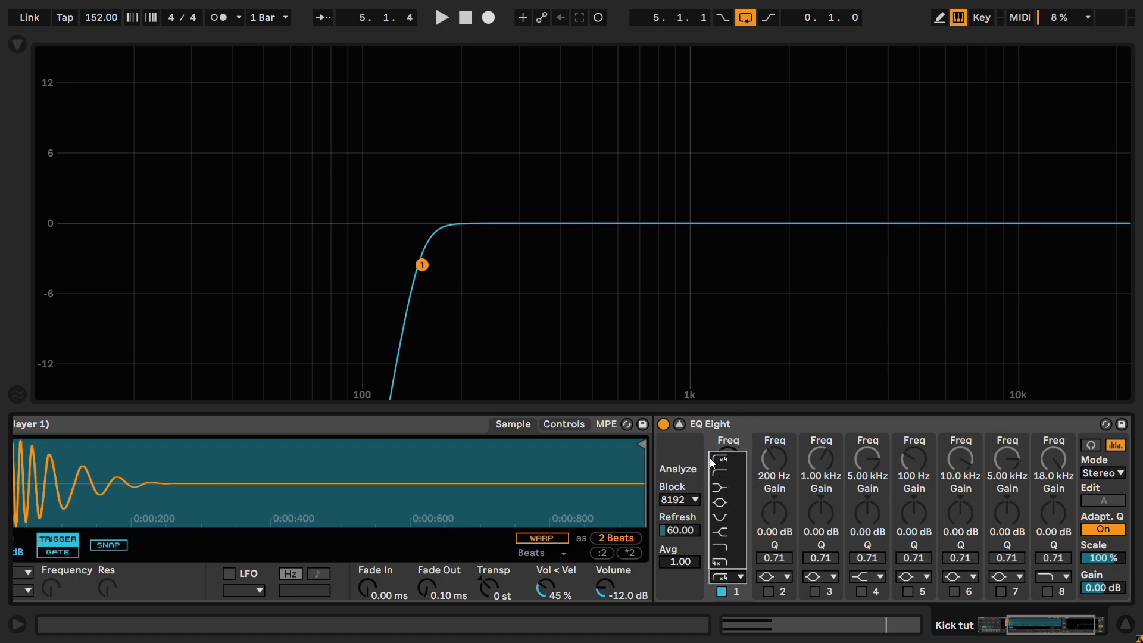
left_click(736, 474)
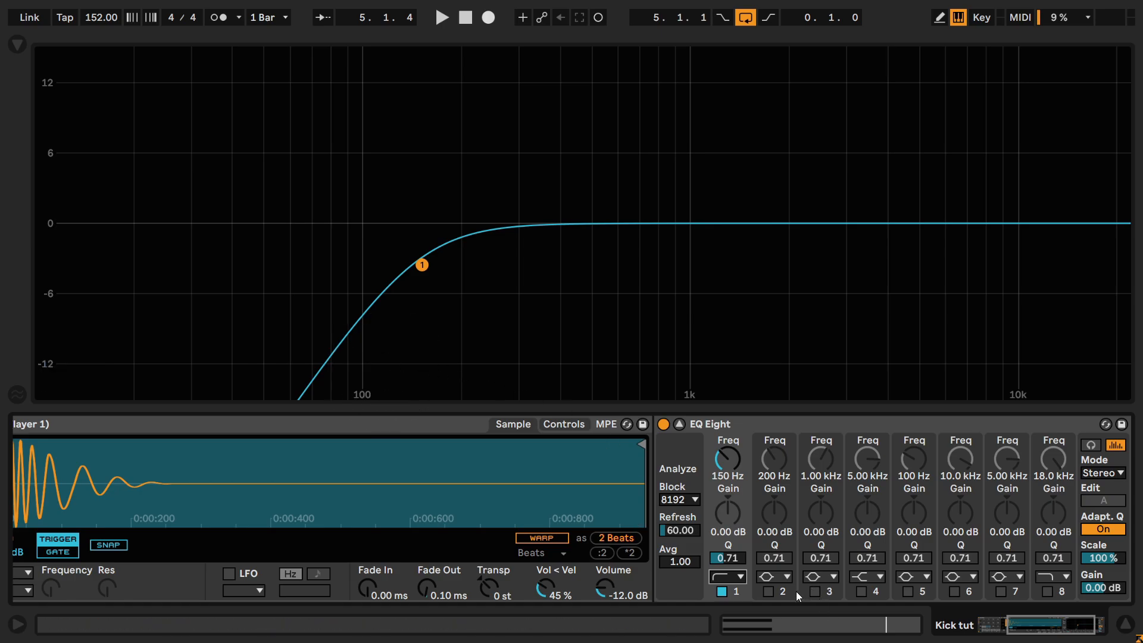
left_click(771, 592)
left_click(774, 573)
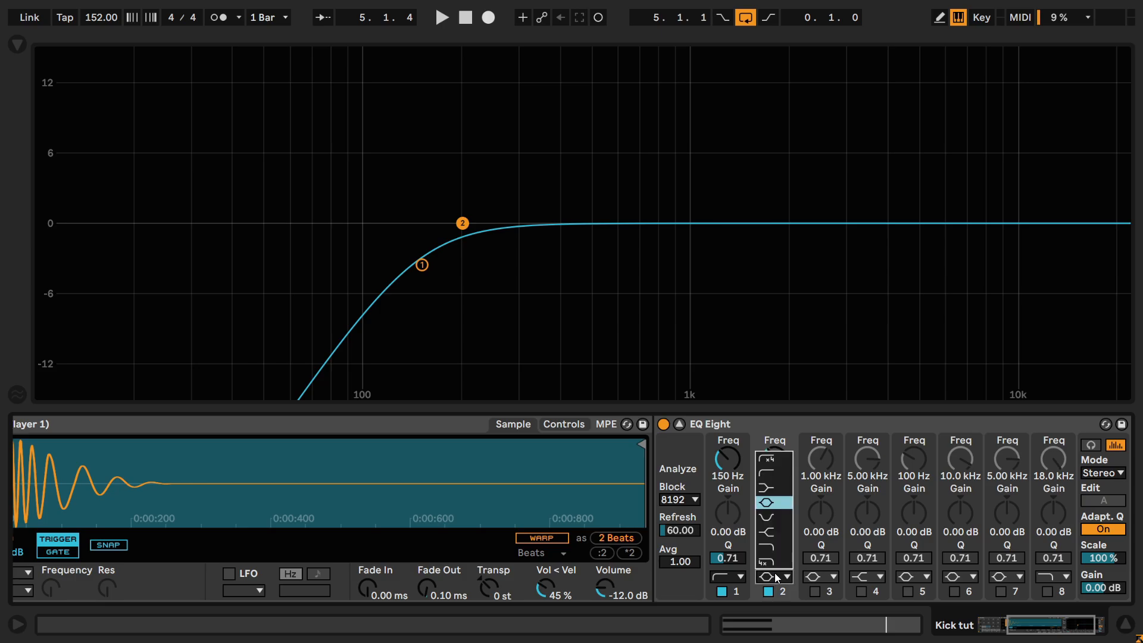
left_click(763, 462)
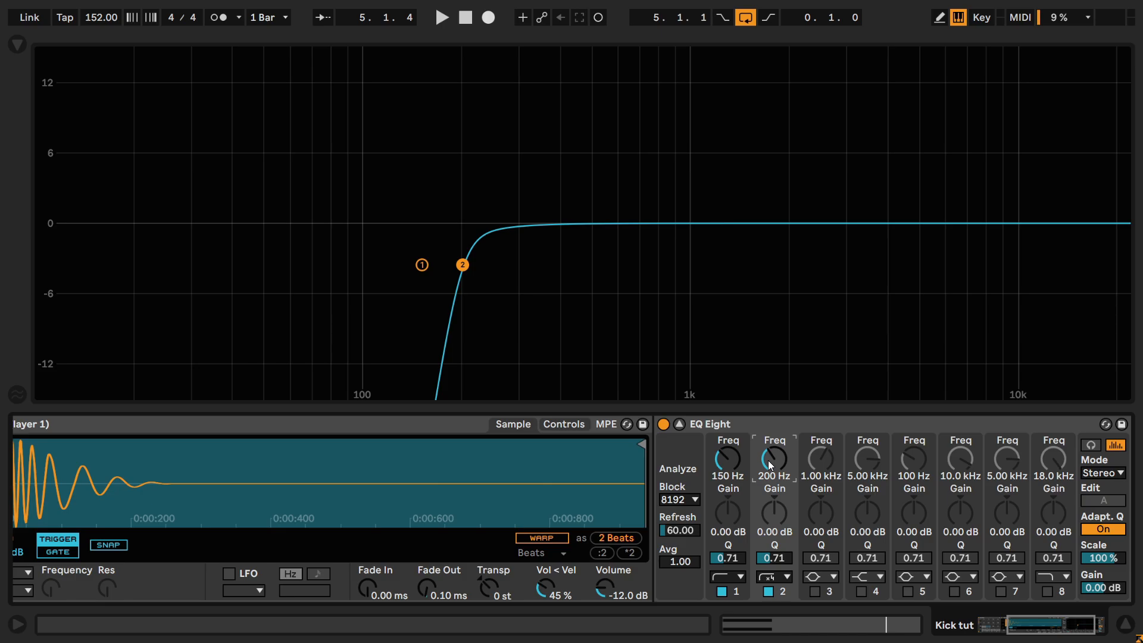
key("Return")
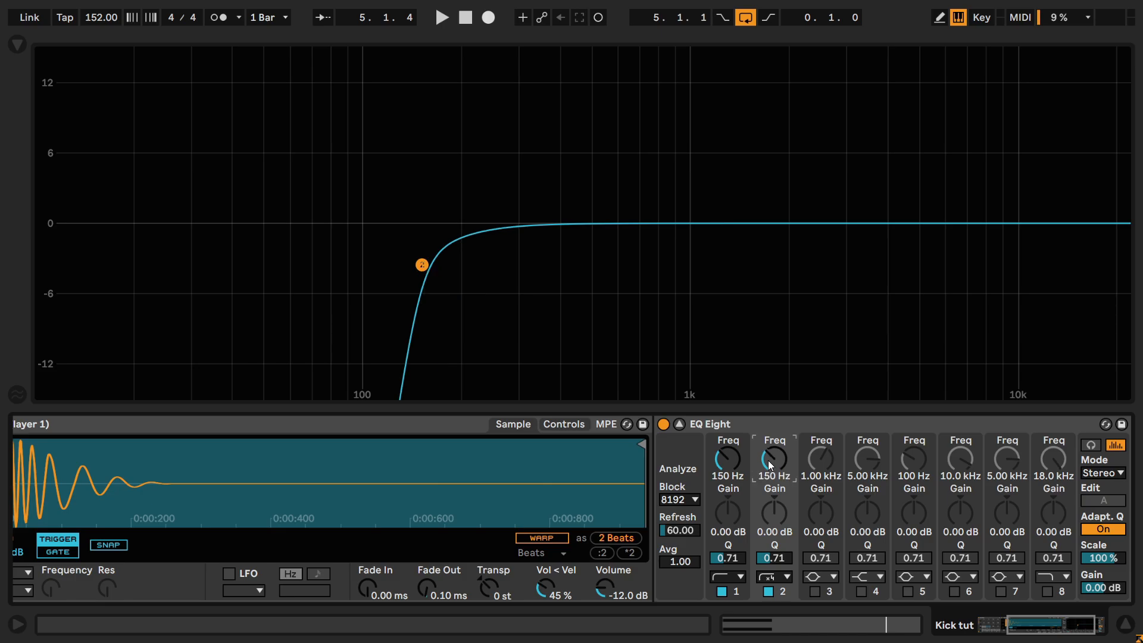
Step: Turn off EQ Eight's band 2, start playback with only band 1's low cut, and swap band 1 for band 2's ×4 low cut
left_click(769, 591)
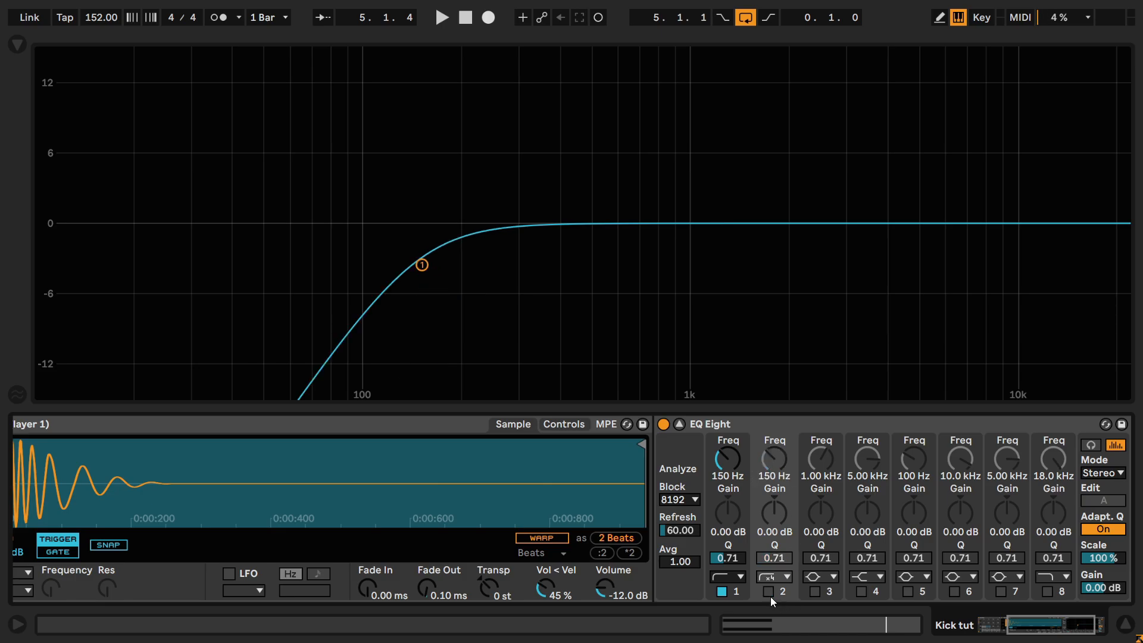
key("space")
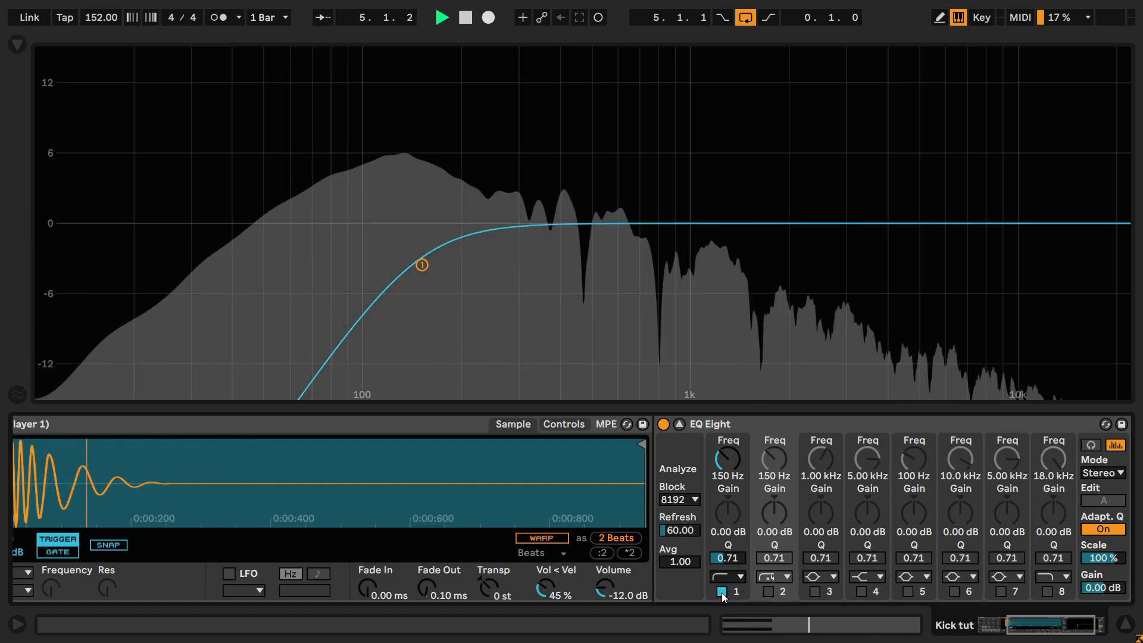
left_click(721, 591)
left_click(768, 591)
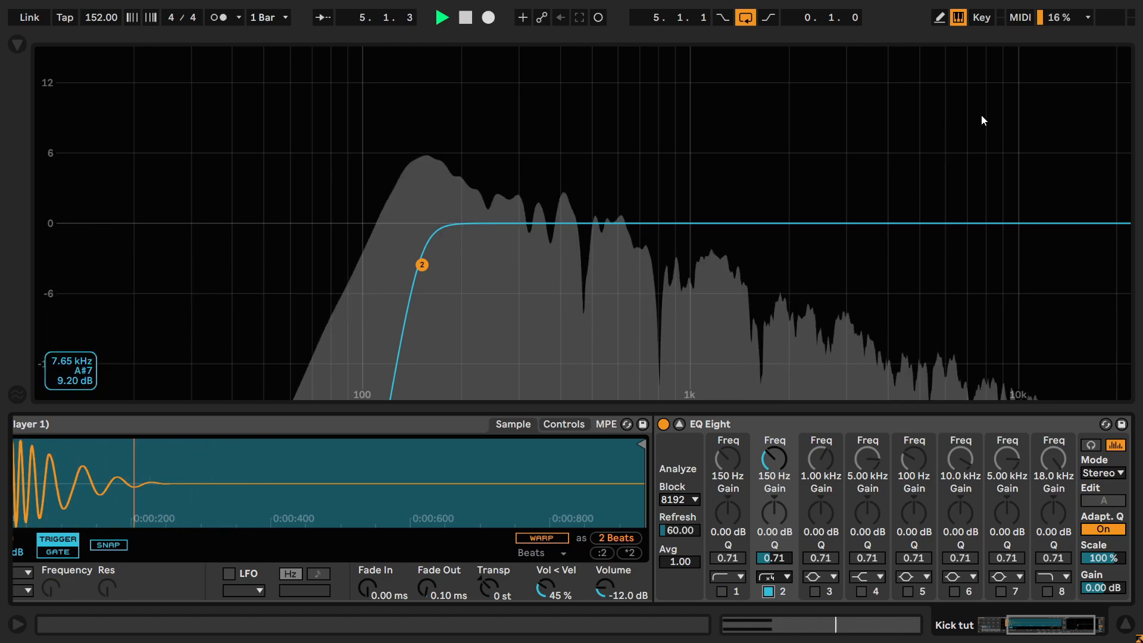
Step: Compare band 1's gentle low cut with band 2's ×4 low cut by undoing and redoing the swap, and stop playback
key("ctrl+z")
key("ctrl+z")
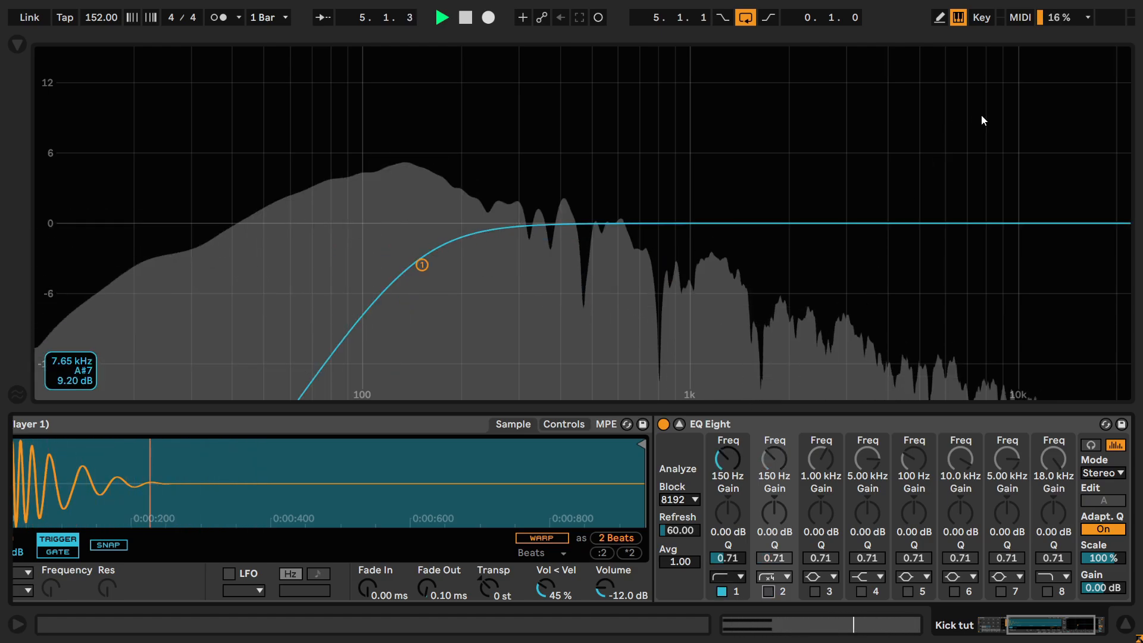
key("ctrl+y")
key("ctrl+y")
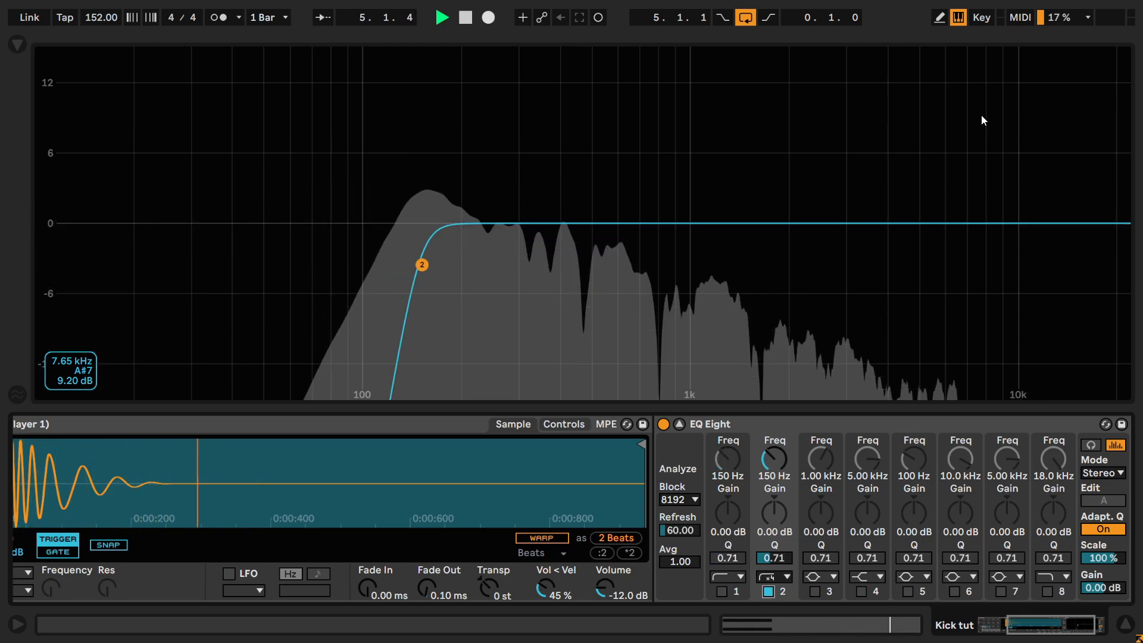
key("ctrl+z")
key("ctrl+z")
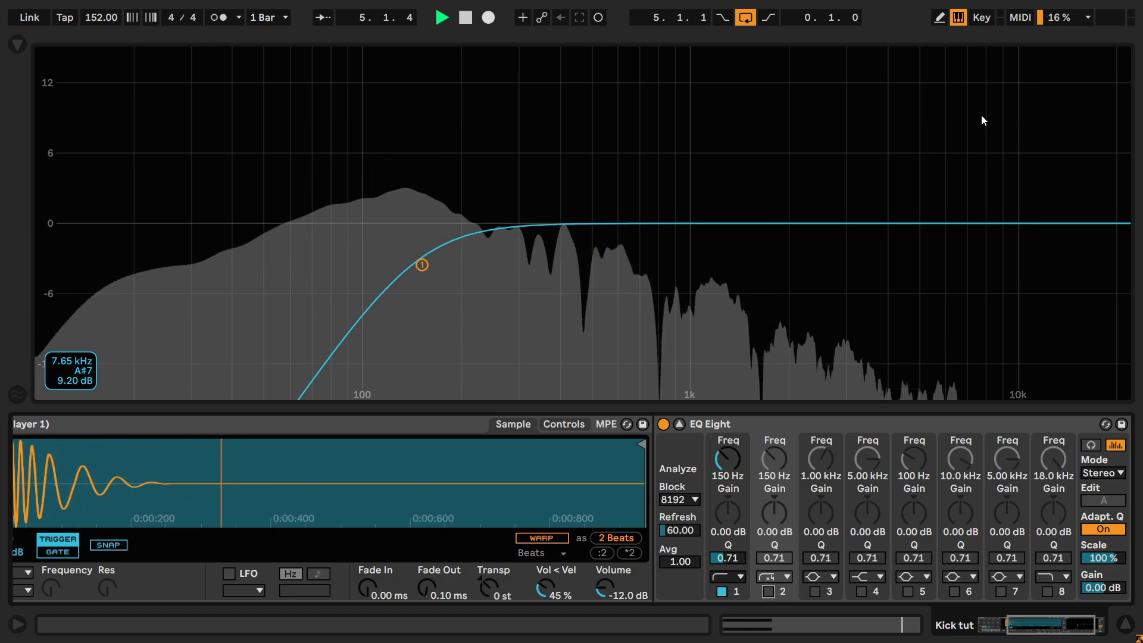
key("ctrl+y")
key("ctrl+y")
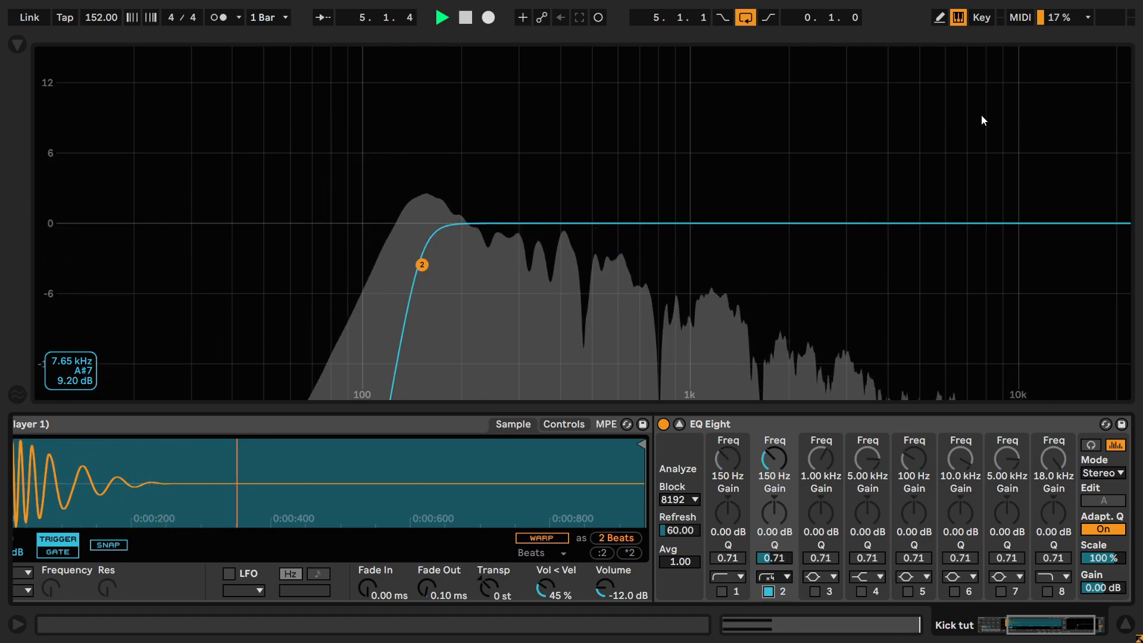
key("space")
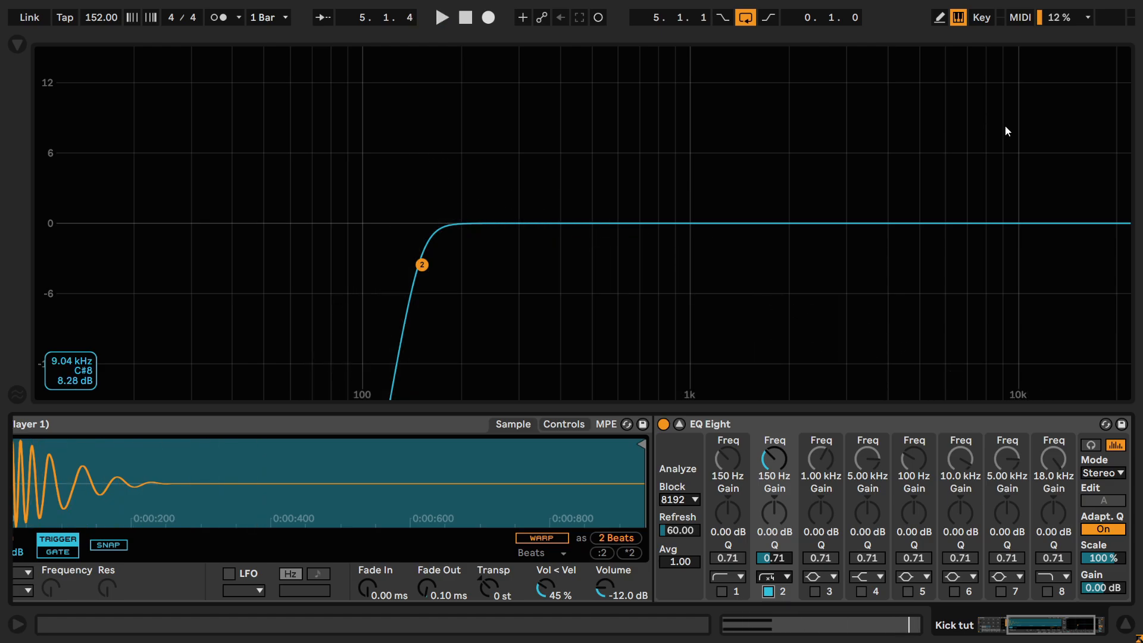
Step: Enlarge the FabFilter Pro-Q 3 window and preview the low cut's slope at Brickwall and 72 dB/oct, returning to 48 dB/oct
left_click(500, 300)
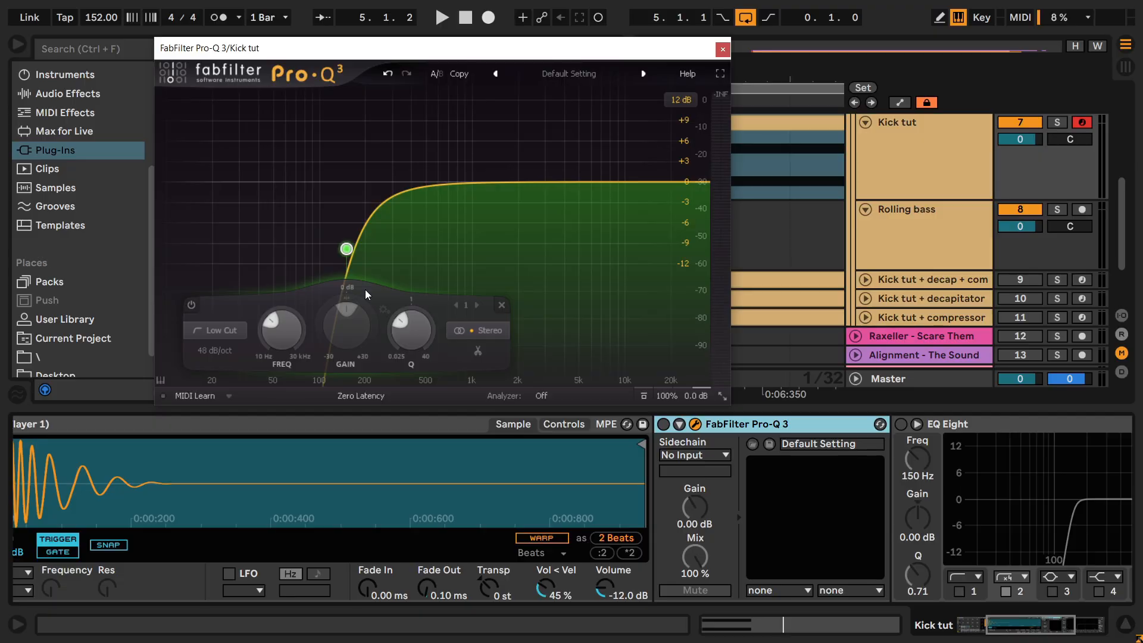
left_click(365, 289)
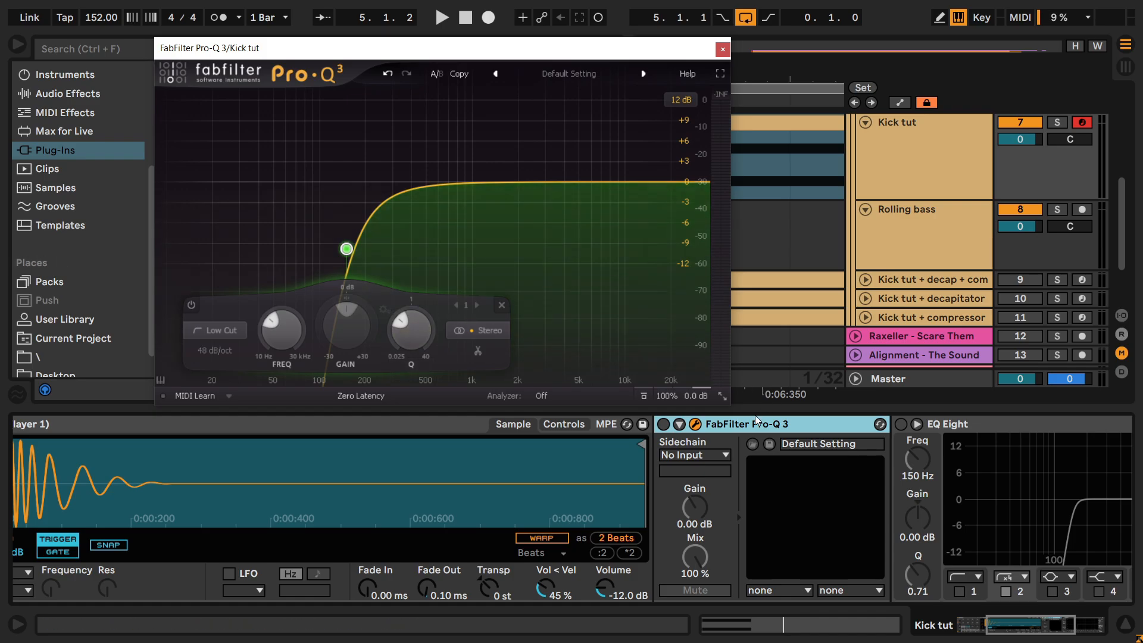
left_click(721, 395)
left_click(744, 463)
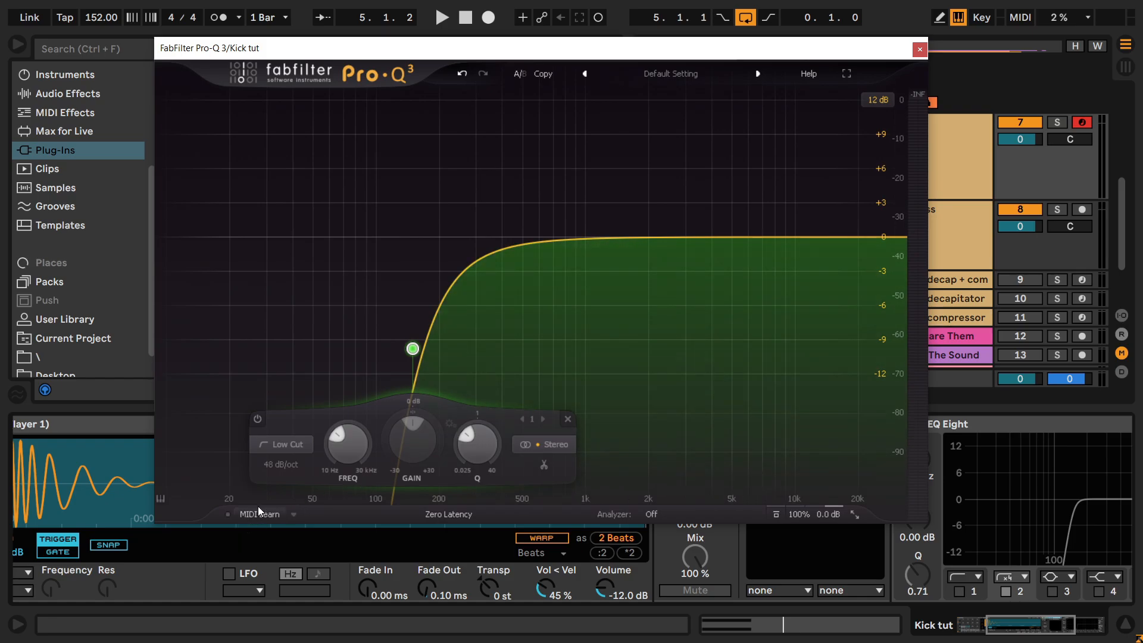
scroll(276, 462, "up", 3)
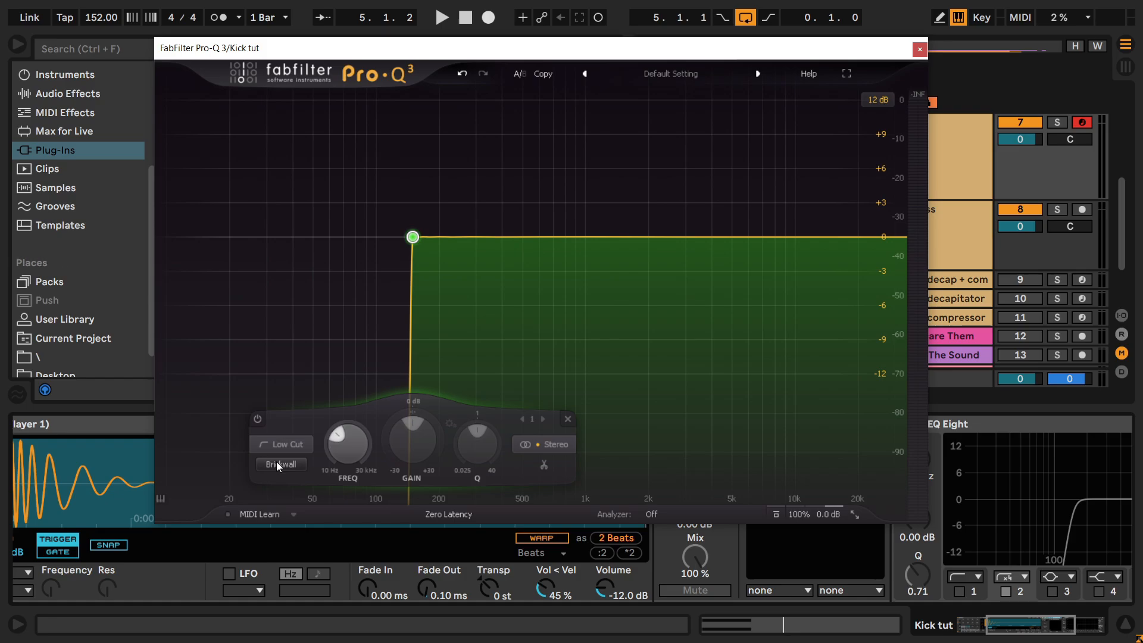
scroll(276, 462, "down", 1)
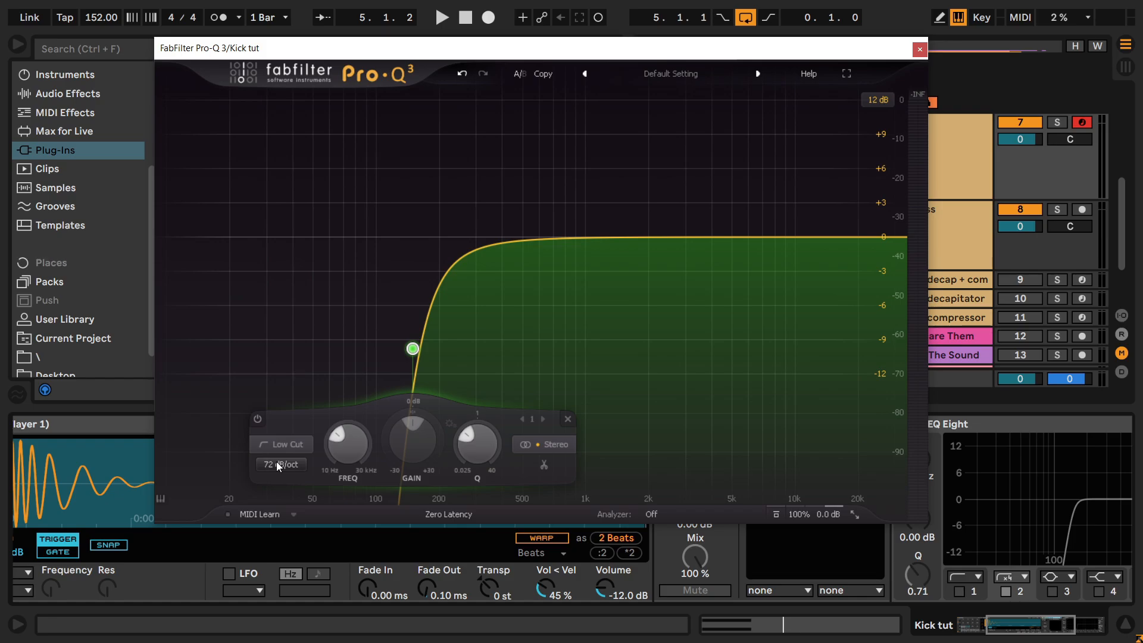
scroll(276, 462, "down", 1)
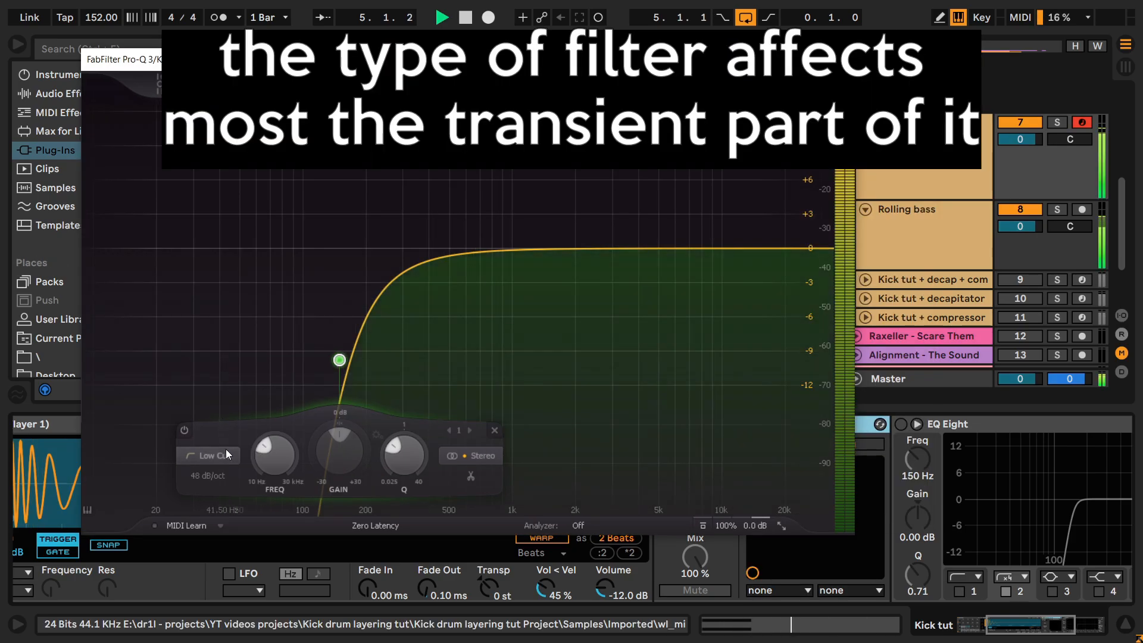
Step: During playback, audition the Pro-Q 3 low cut's slope down to 12 dB/oct, up to Brickwall, and back at 48 dB/oct
scroll(219, 478, "down", 2)
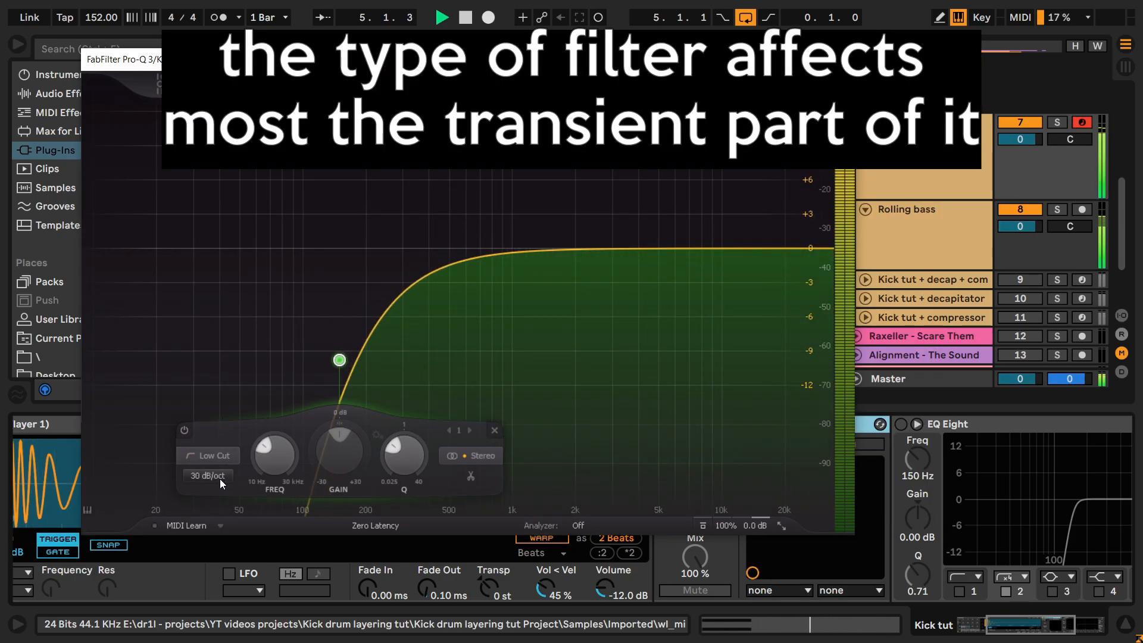
scroll(219, 479, "down", 2)
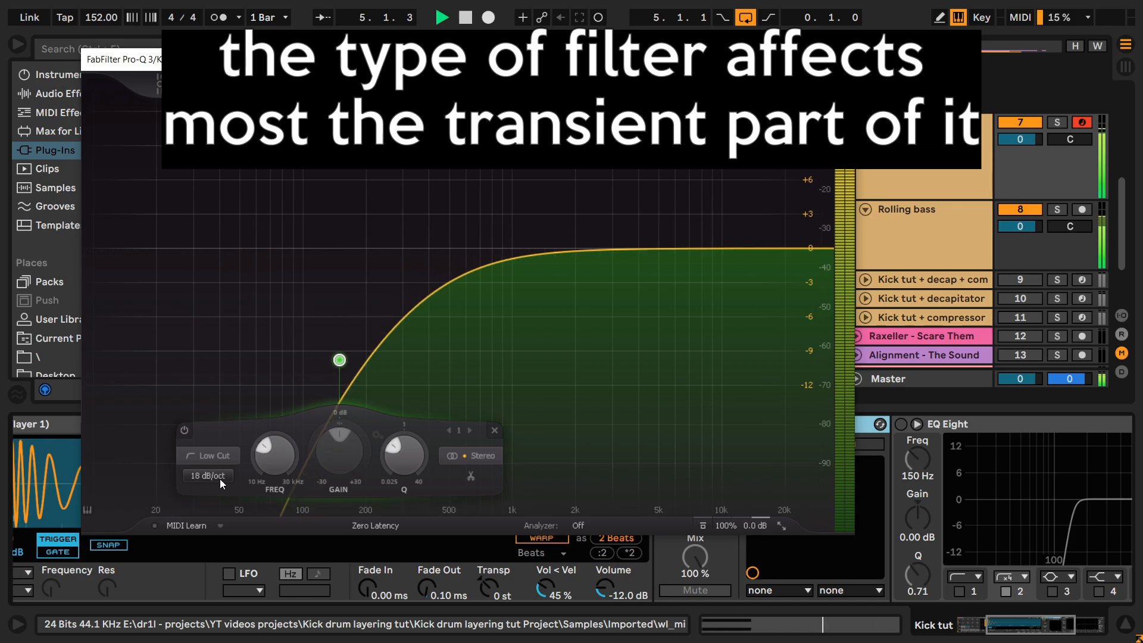
scroll(220, 478, "down", 1)
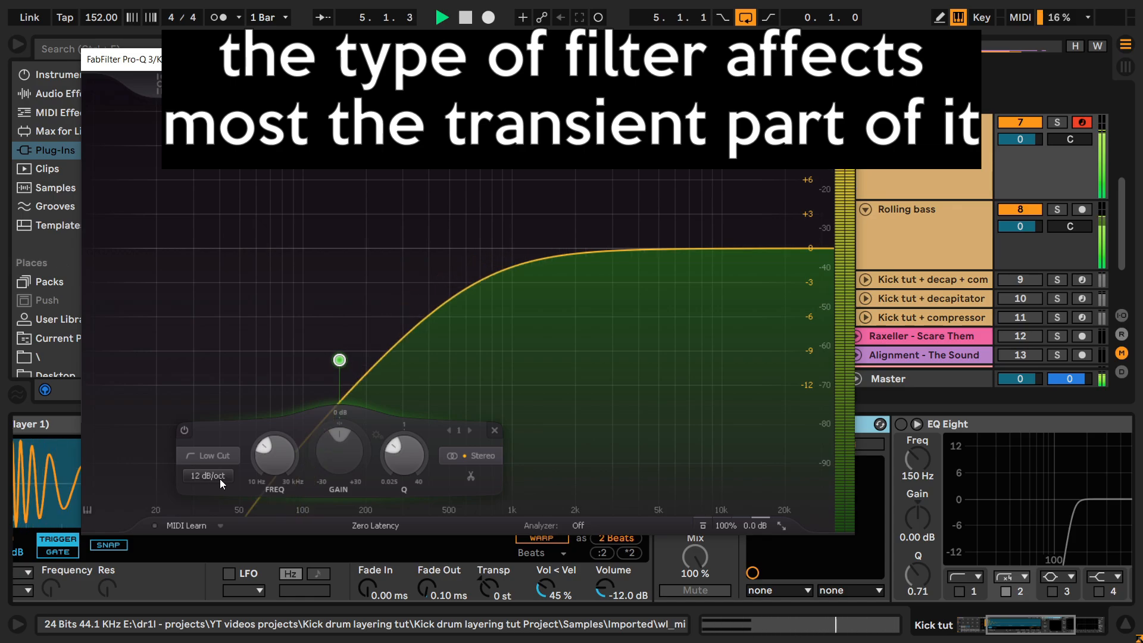
scroll(220, 478, "up", 1)
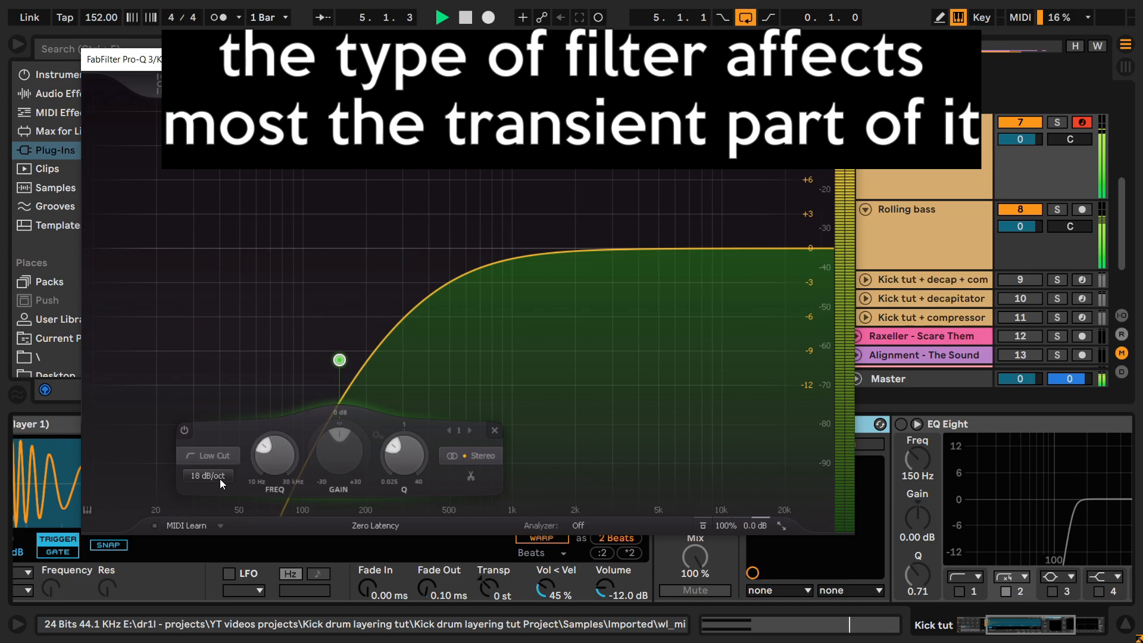
scroll(219, 479, "up", 1)
scroll(219, 479, "up", 1)
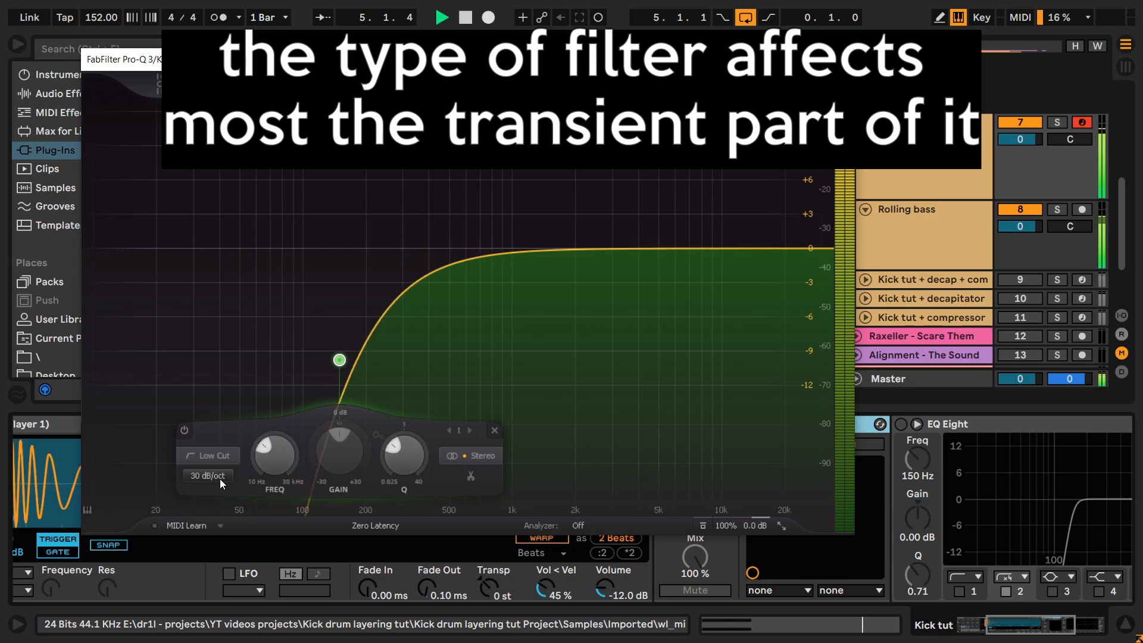
scroll(220, 478, "up", 1)
scroll(219, 479, "up", 1)
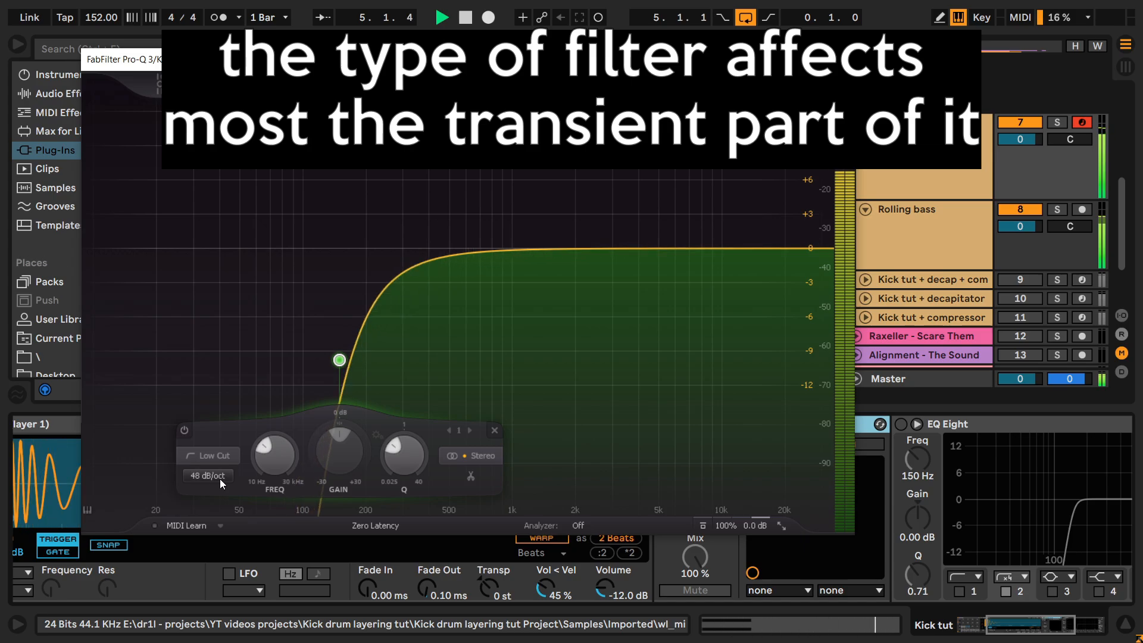
scroll(220, 479, "up", 1)
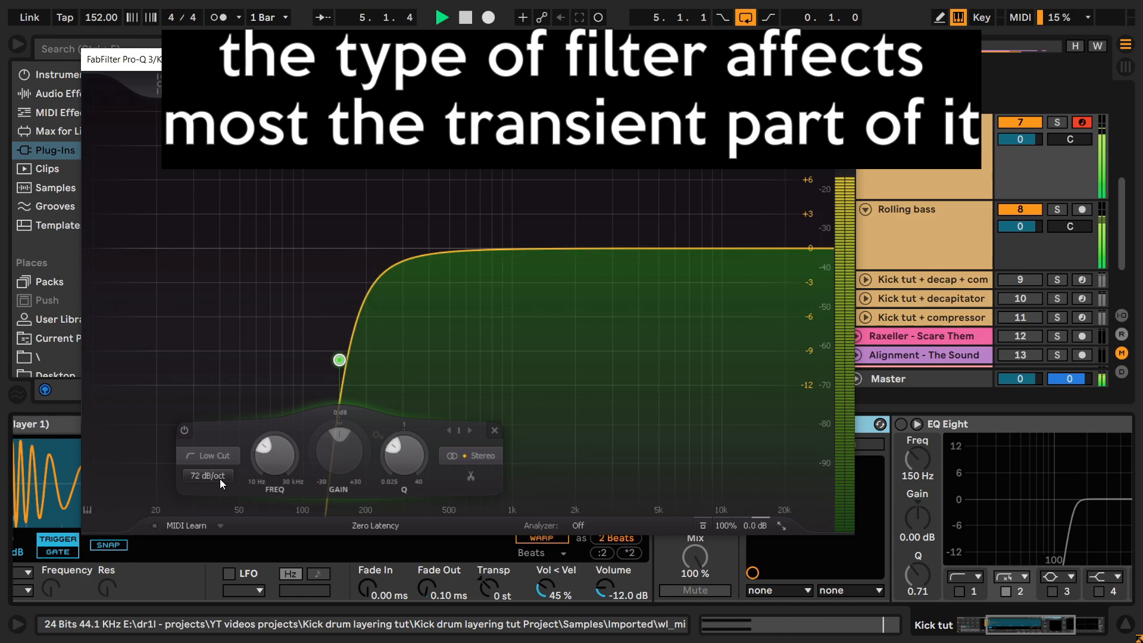
scroll(220, 479, "up", 1)
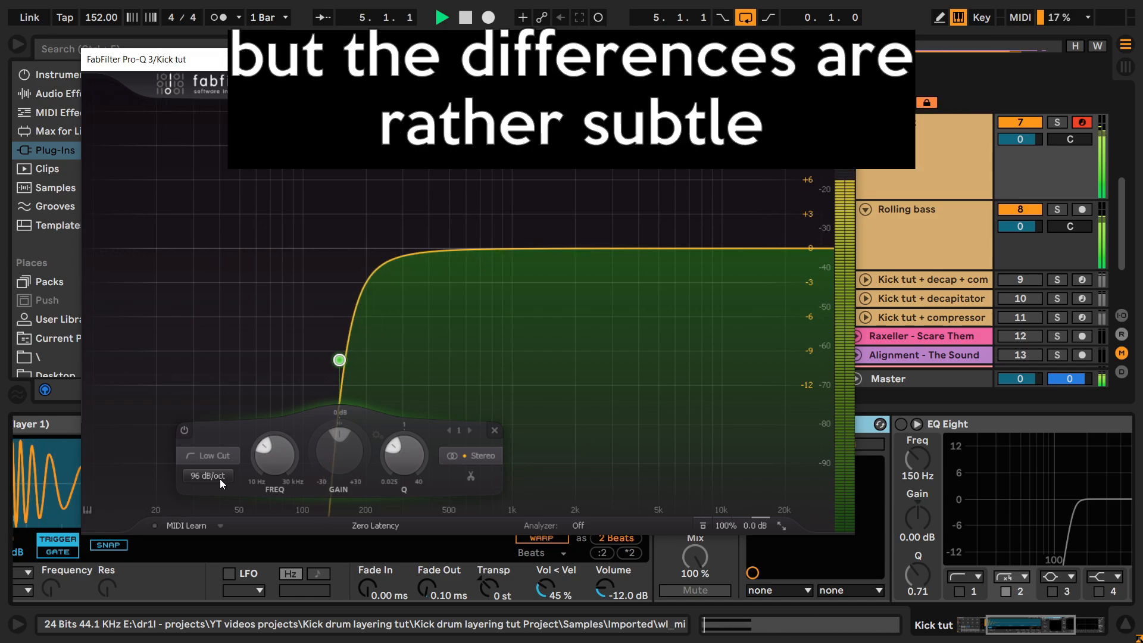
scroll(220, 479, "up", 1)
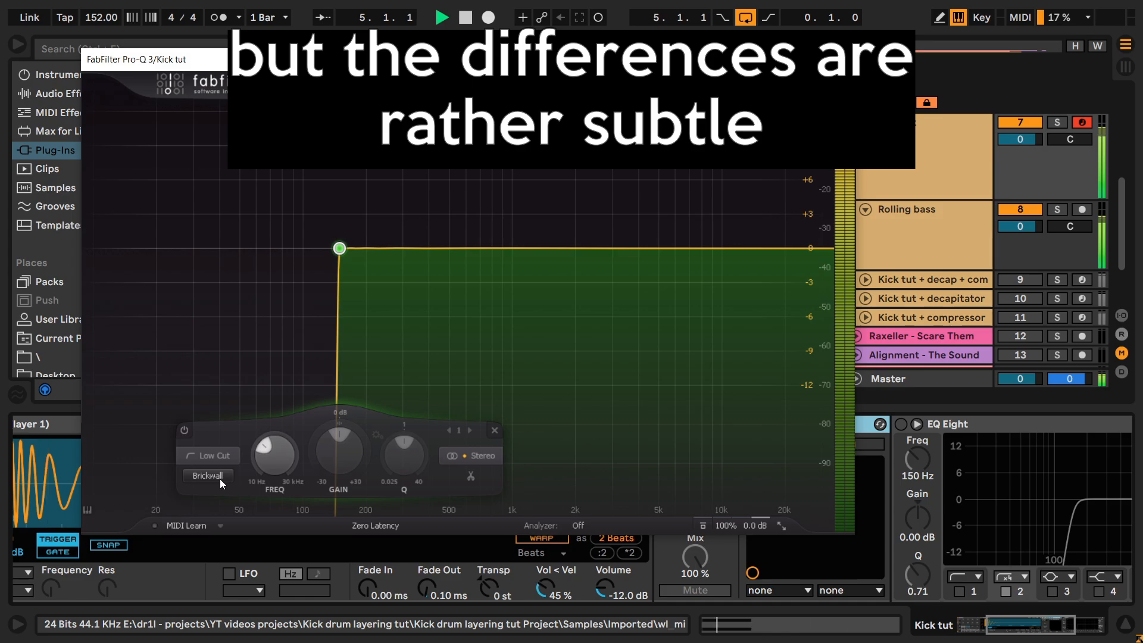
scroll(219, 478, "down", 4)
scroll(220, 478, "up", 1)
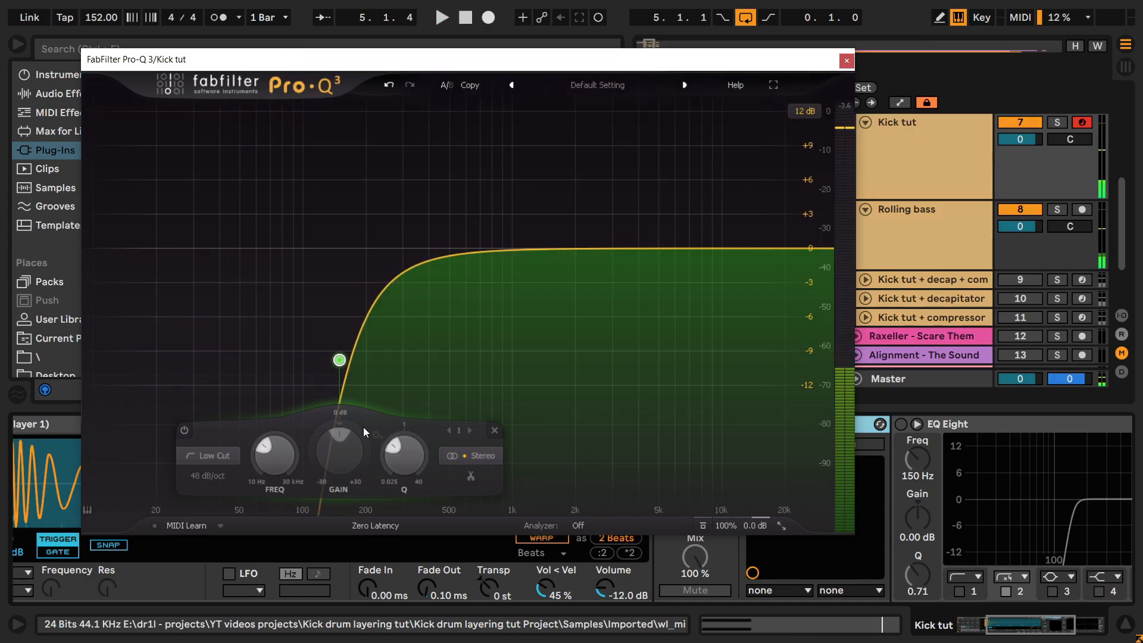
Step: Review the available low cut slopes in Pro-Q 3 and close the plug-in window
mouse_move(364, 360)
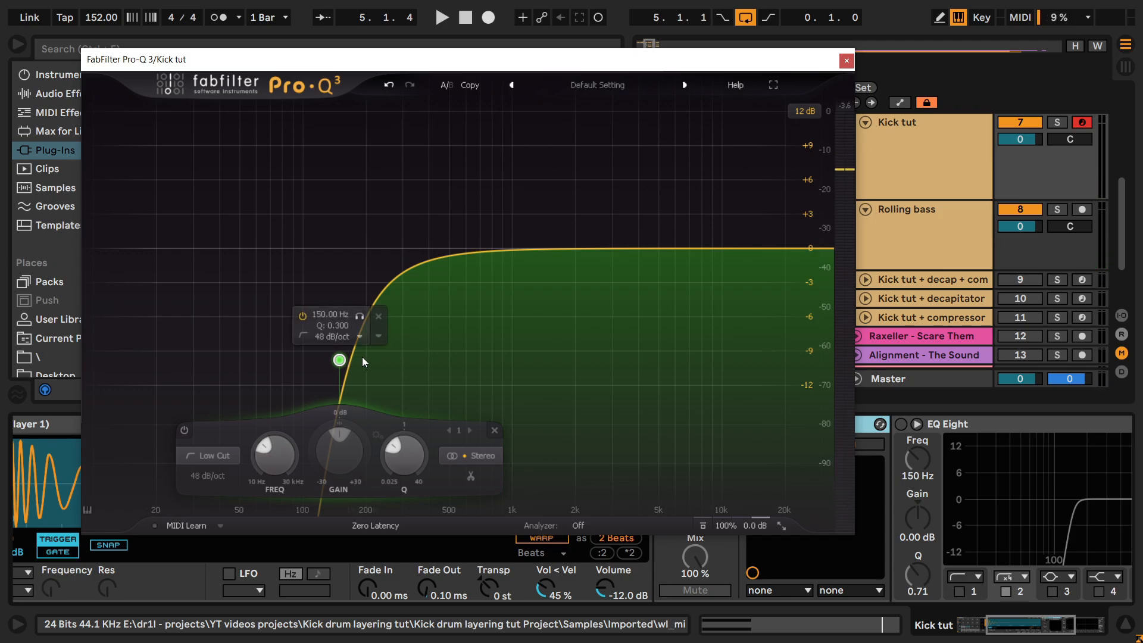
left_click(208, 474)
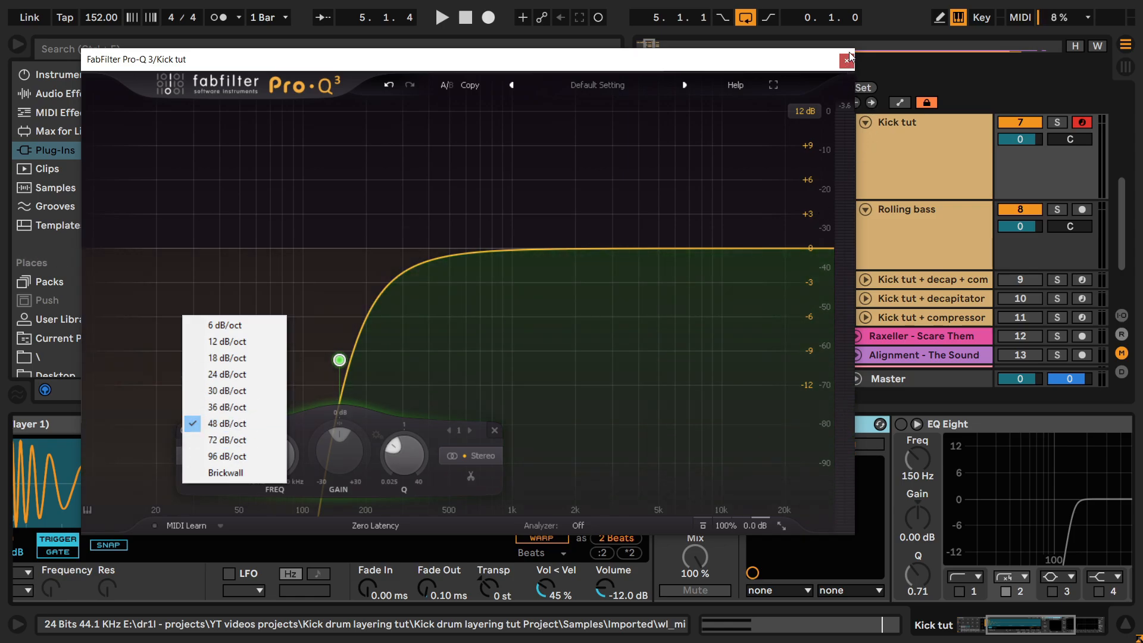
left_click(848, 55)
left_click(848, 55)
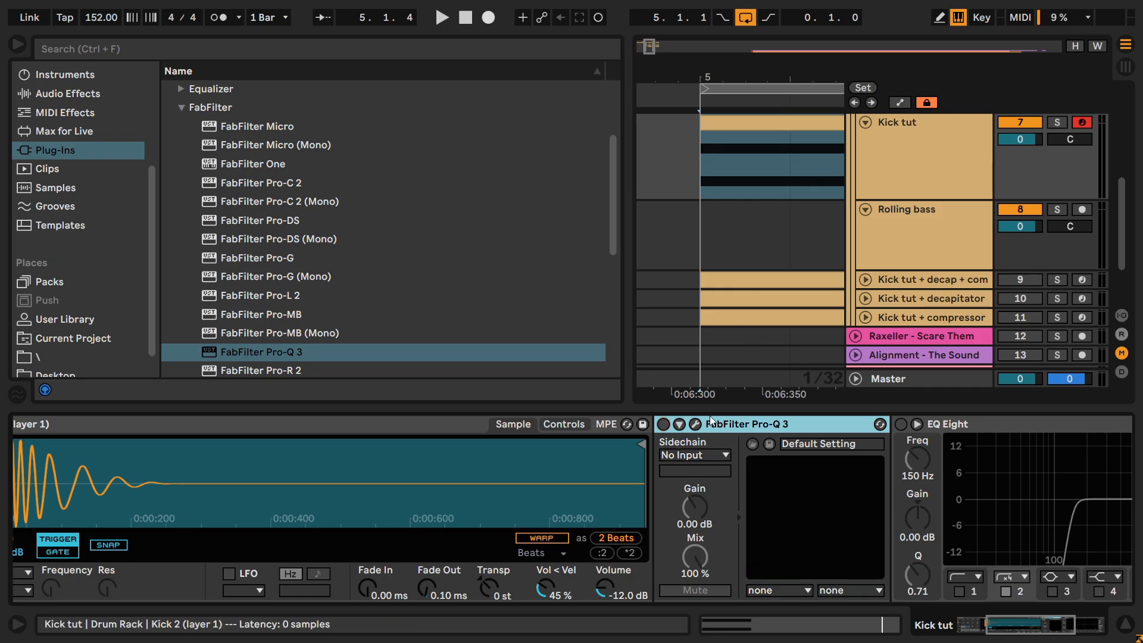
Step: Change EQ Eight's band 2 to the gentler low cut on the enlarged display, hide the browser, and reopen band 2's filter types
left_click(917, 424)
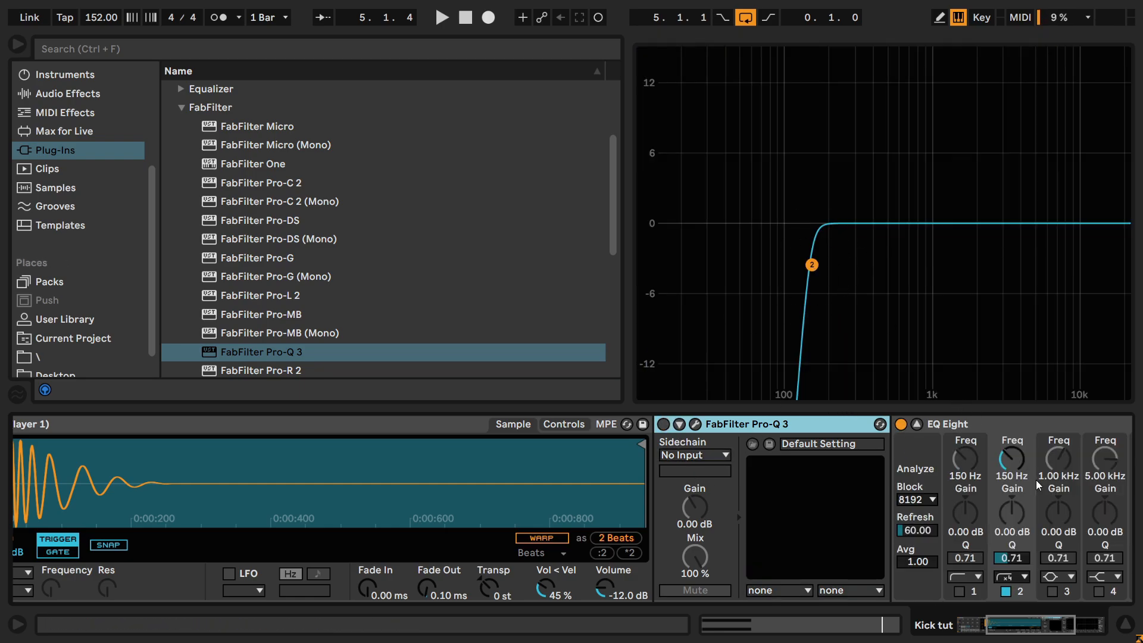
left_click(1020, 574)
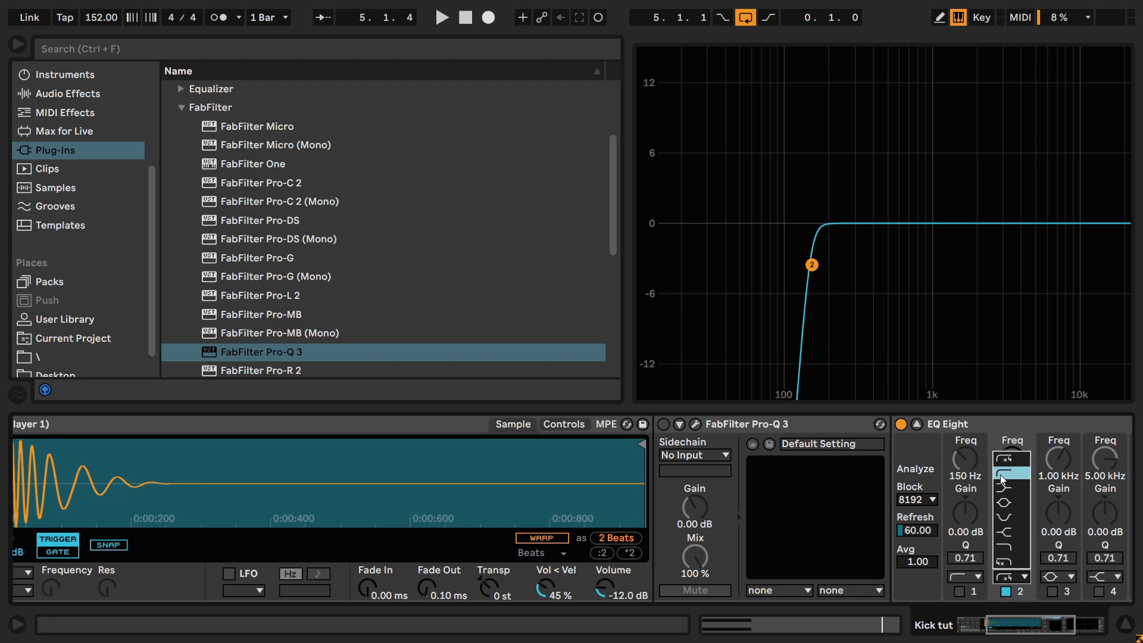
left_click(1000, 473)
left_click(1022, 576)
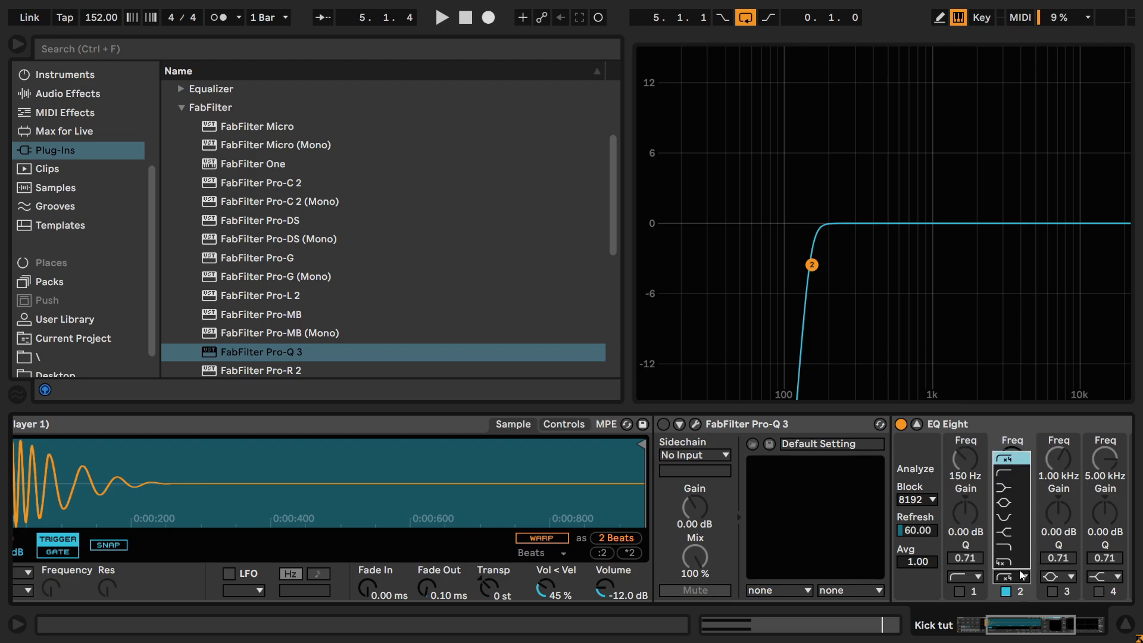
left_click(1005, 476)
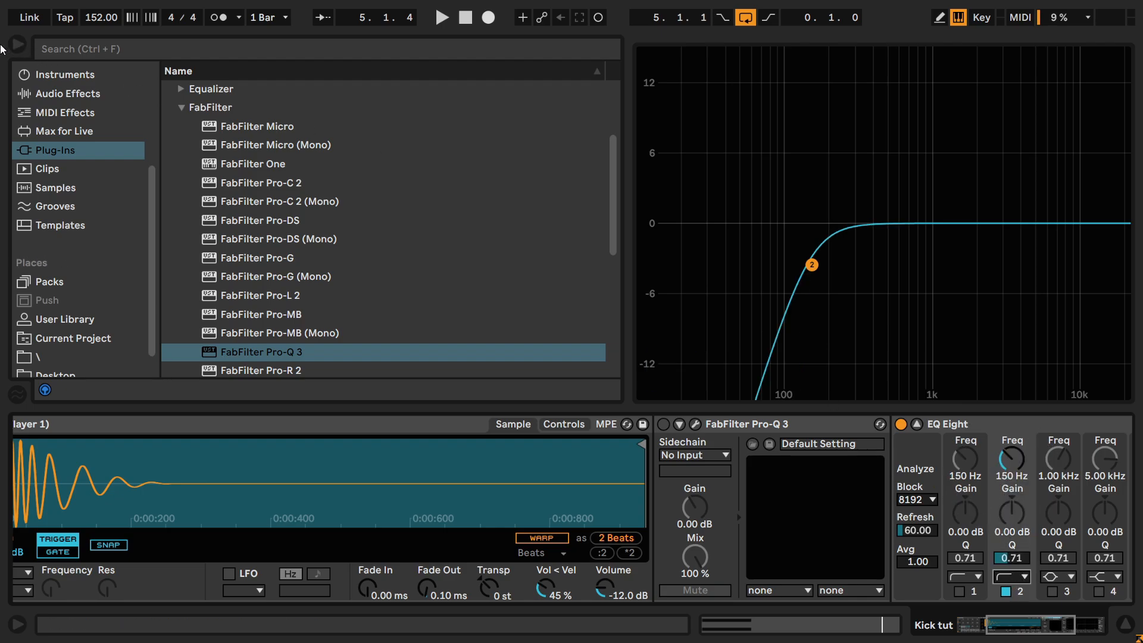
key("ctrl+alt+b")
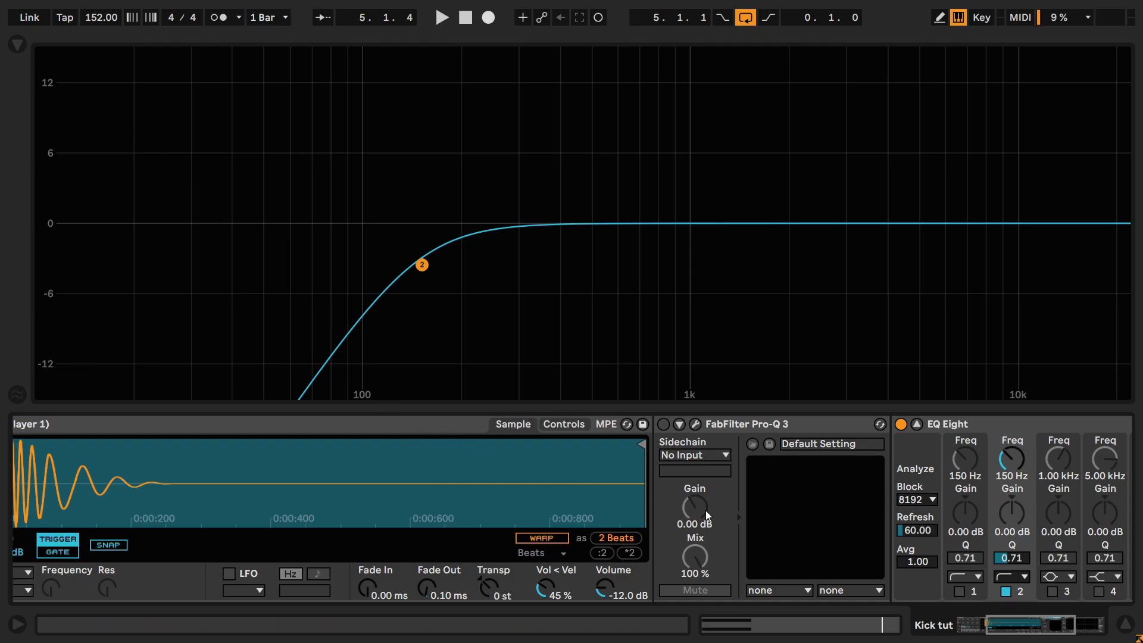
left_click(1012, 576)
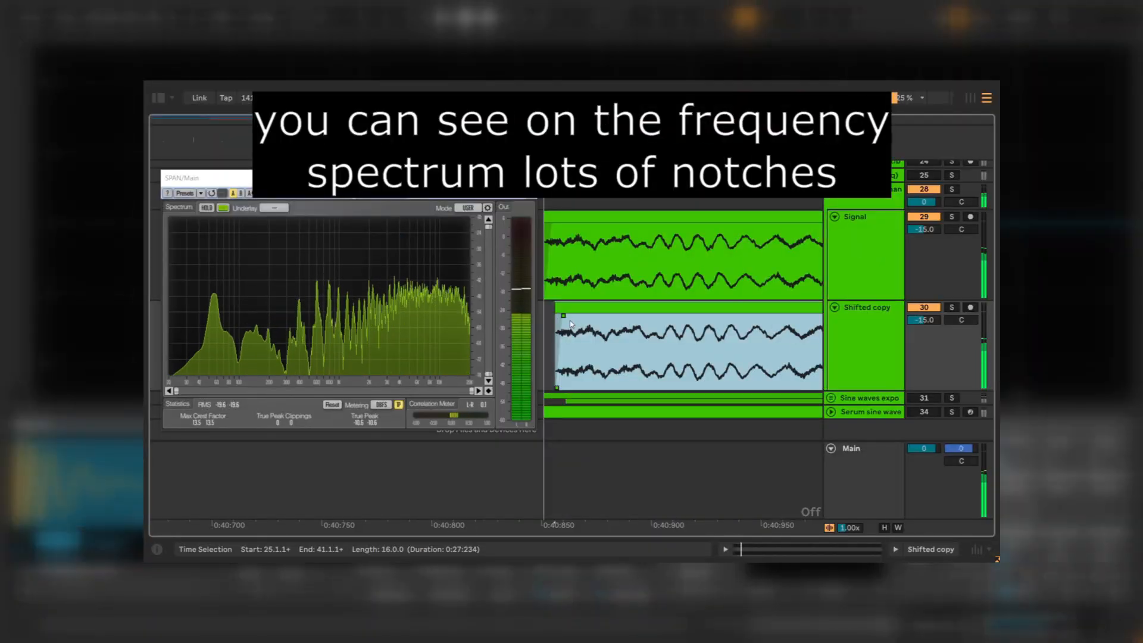
Step: Shift the start of the clip on the Shifted copy track slightly in time against the Signal track
left_click_drag(570, 325, 580, 307)
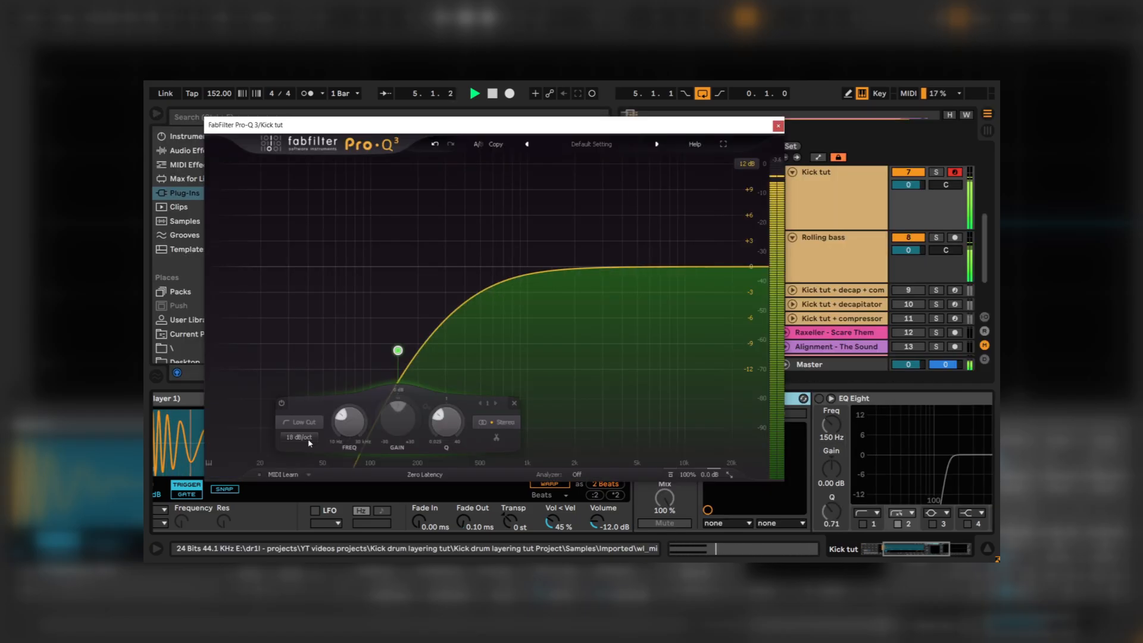
Step: During playback, raise the Pro-Q 3 low cut's slope gradually through 30 dB/oct to compare the sound
scroll(309, 442, "up", 1)
scroll(309, 443, "up", 1)
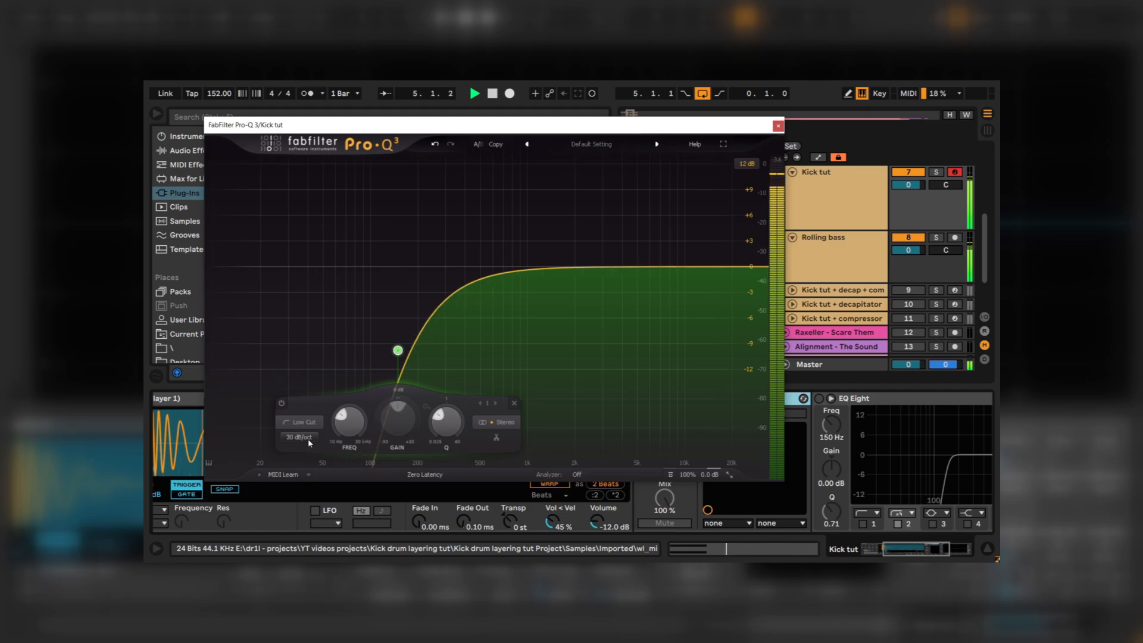
scroll(309, 442, "up", 1)
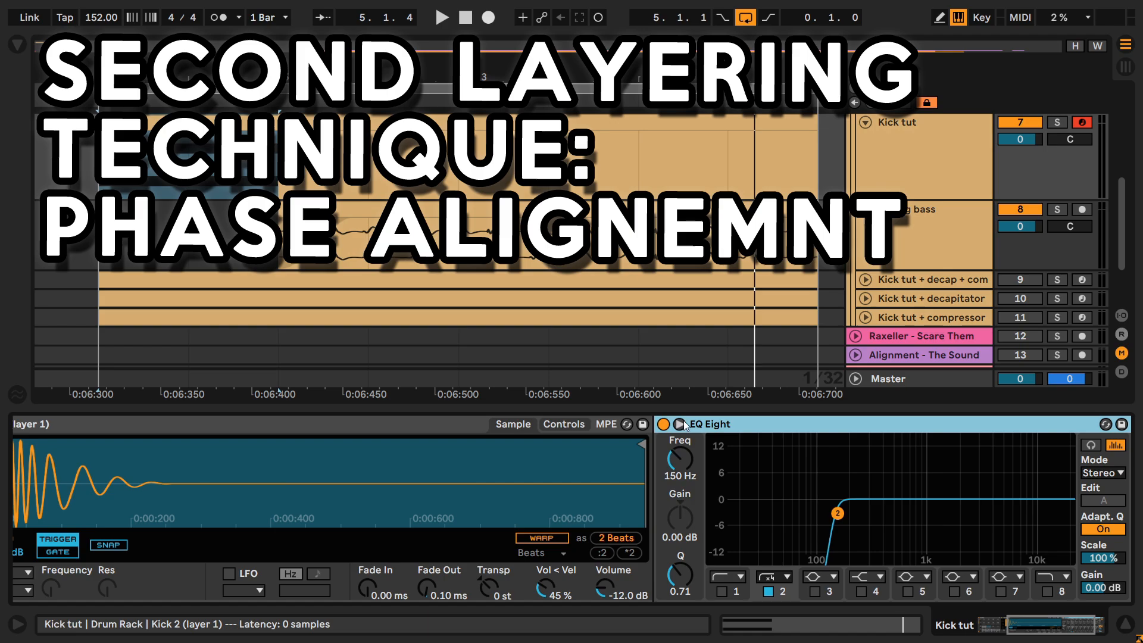
Step: Find Utility's Phase Invert preset in the browser and add it after EQ Eight in the Kick 2 (layer 1) chain
key("ctrl")
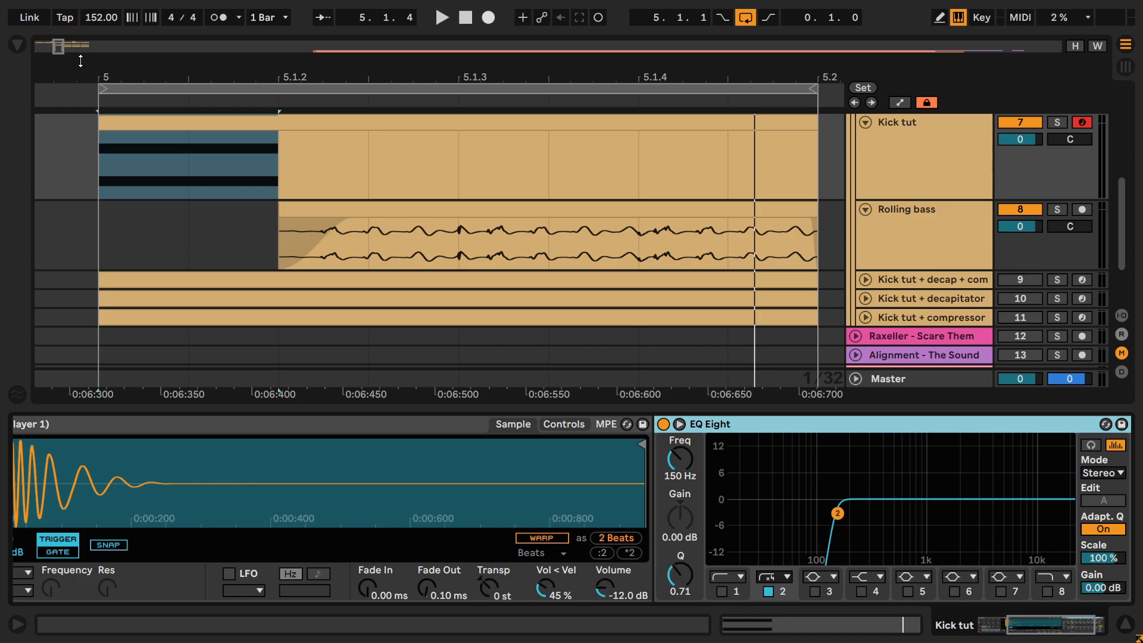
left_click(18, 45)
scroll(357, 260, "down", 2)
scroll(357, 260, "up", 4)
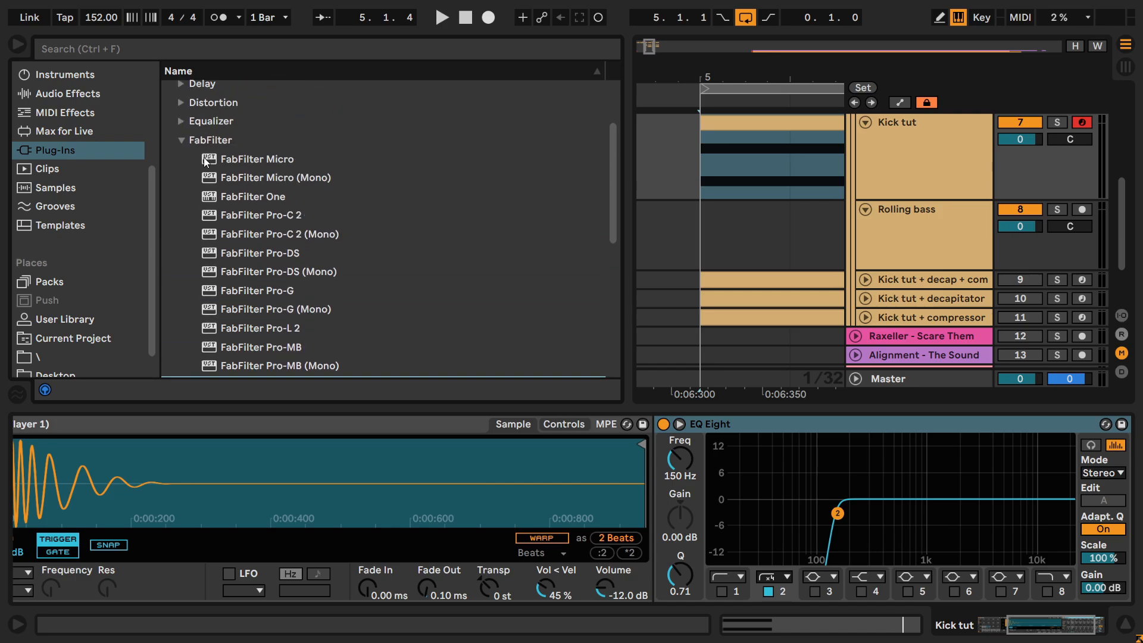
left_click(68, 95)
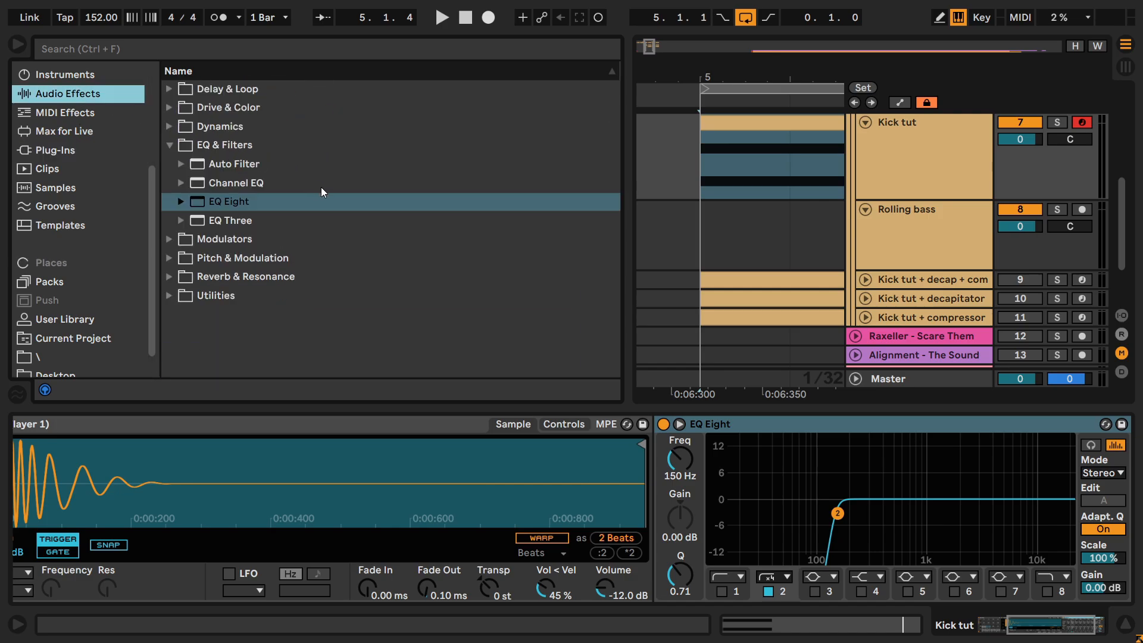
left_click(170, 297)
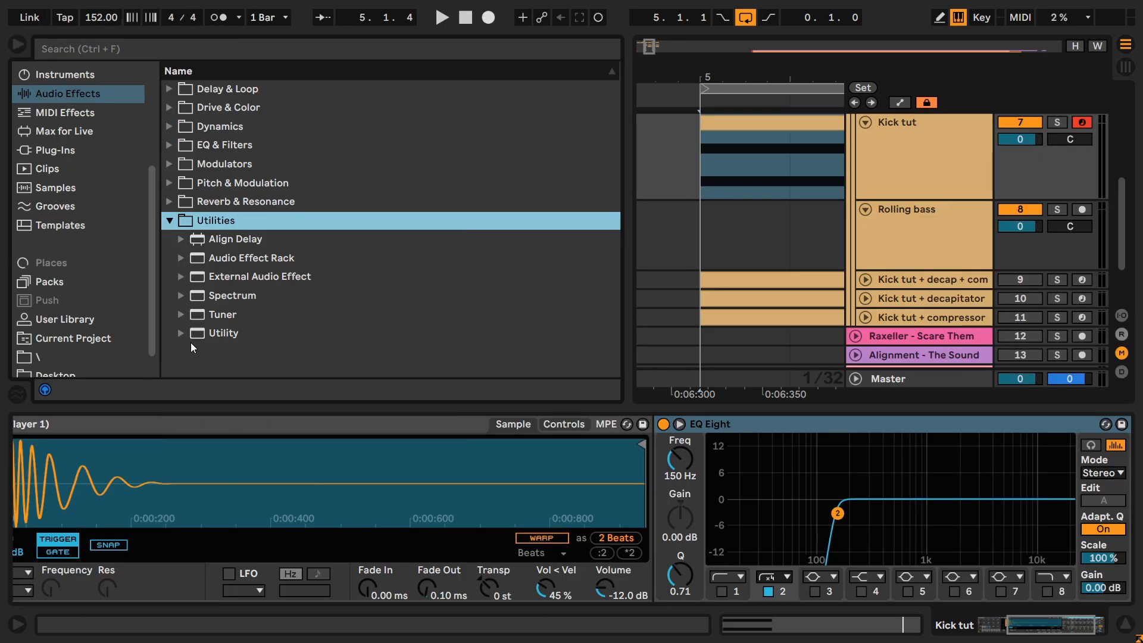
left_click(180, 334)
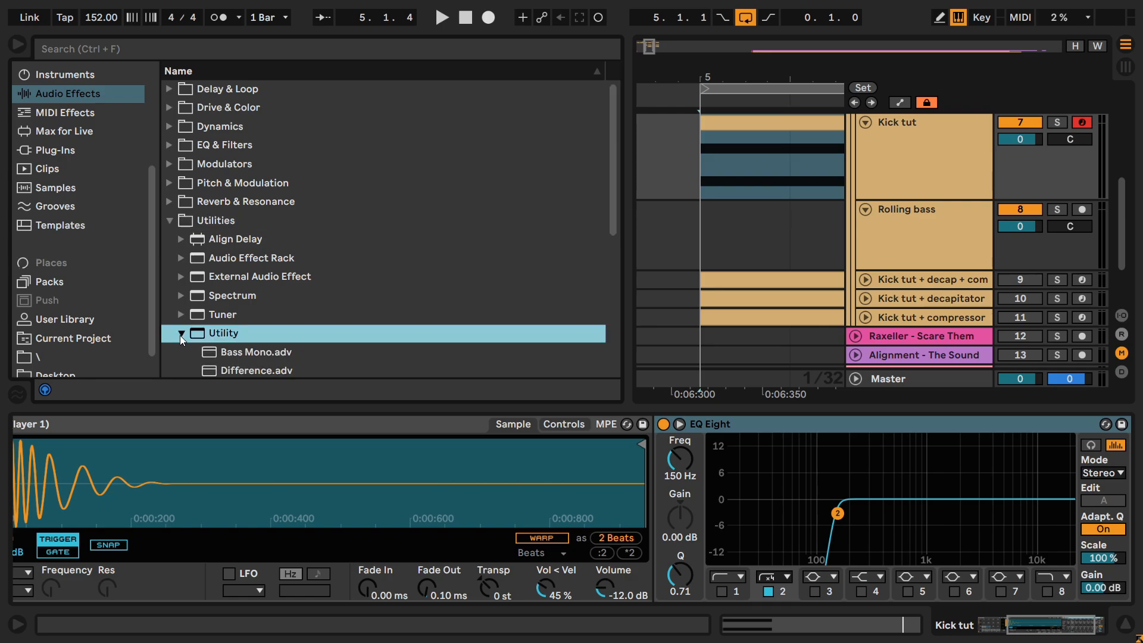
scroll(303, 252, "down", 3)
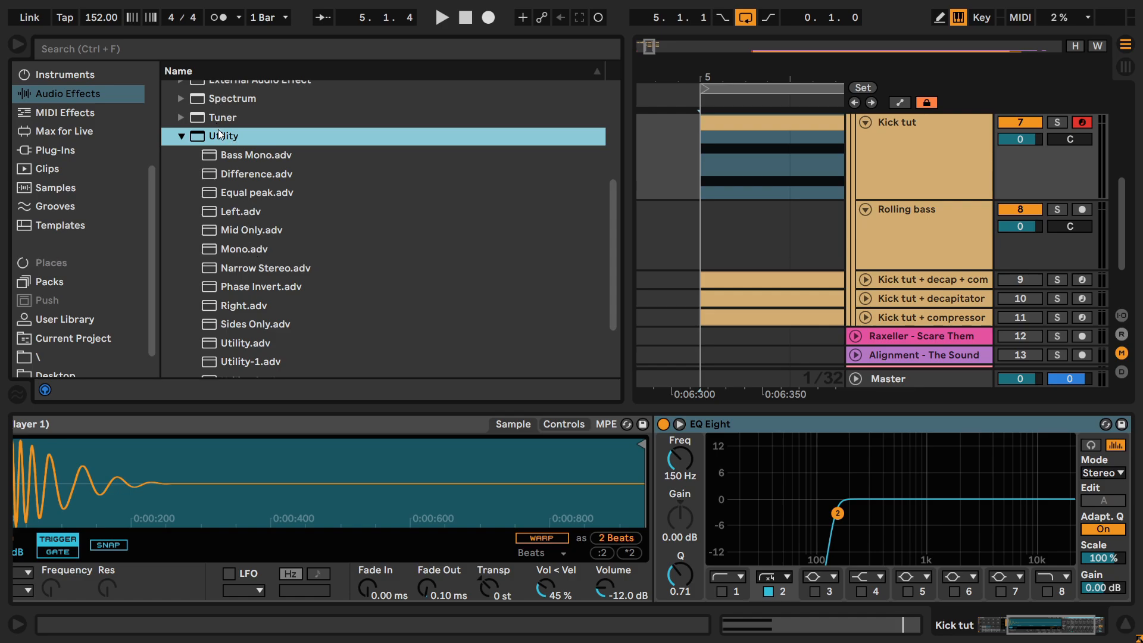
key("ctrl")
left_click(259, 290)
left_click_drag(736, 470, 695, 477)
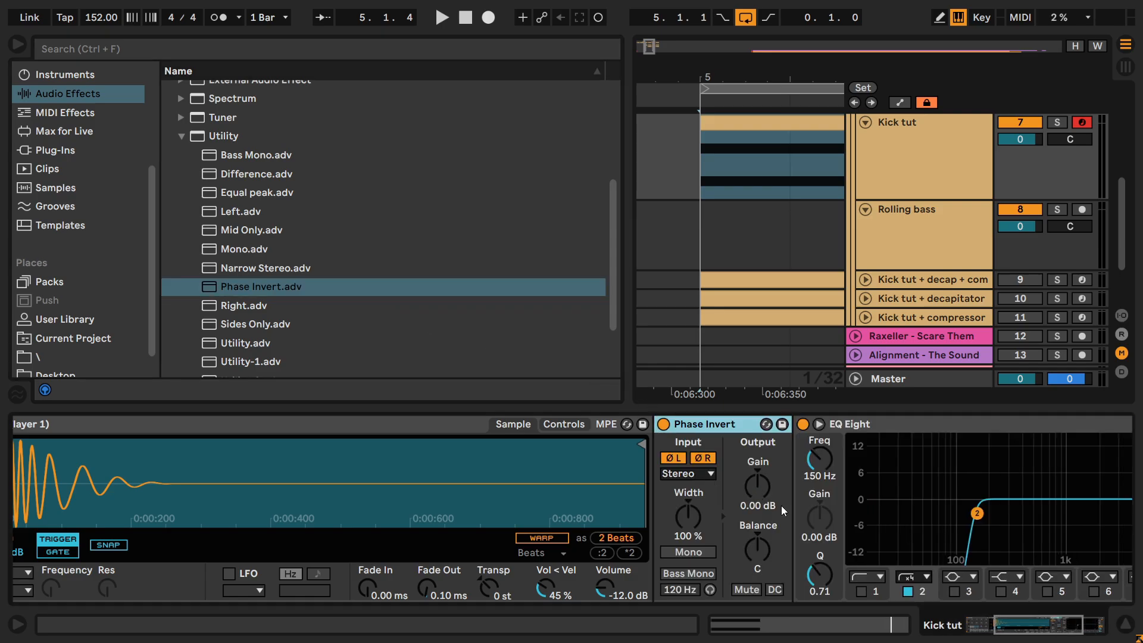
left_click(1070, 628)
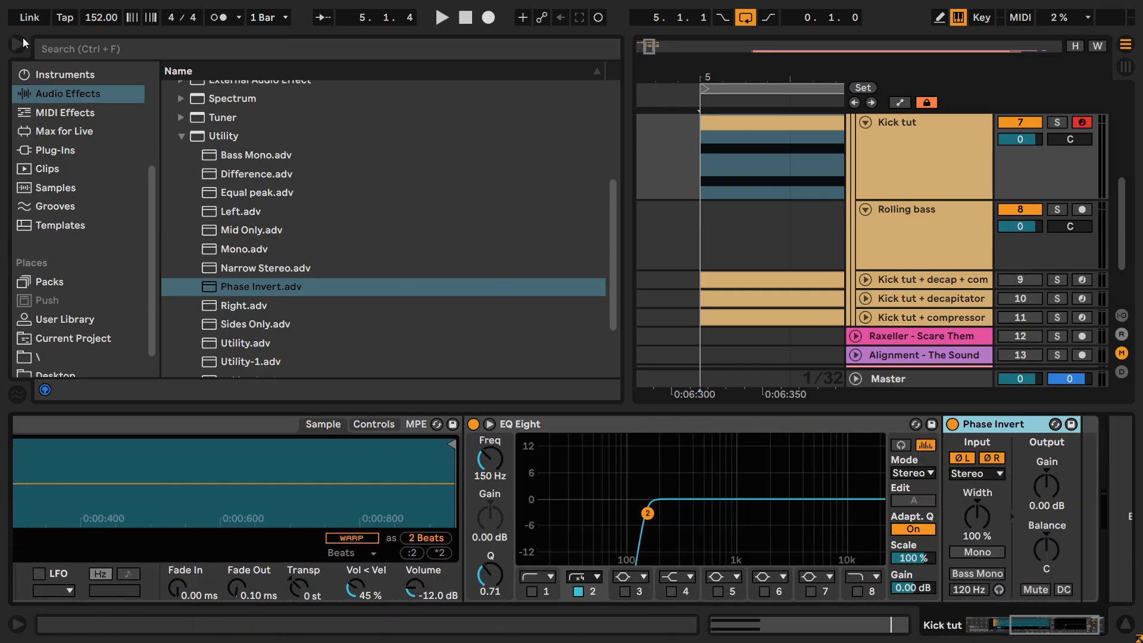
Step: Hide the browser and compare the kick during playback with Phase Invert bypassed and active, leaving it active
left_click(18, 43)
key("space")
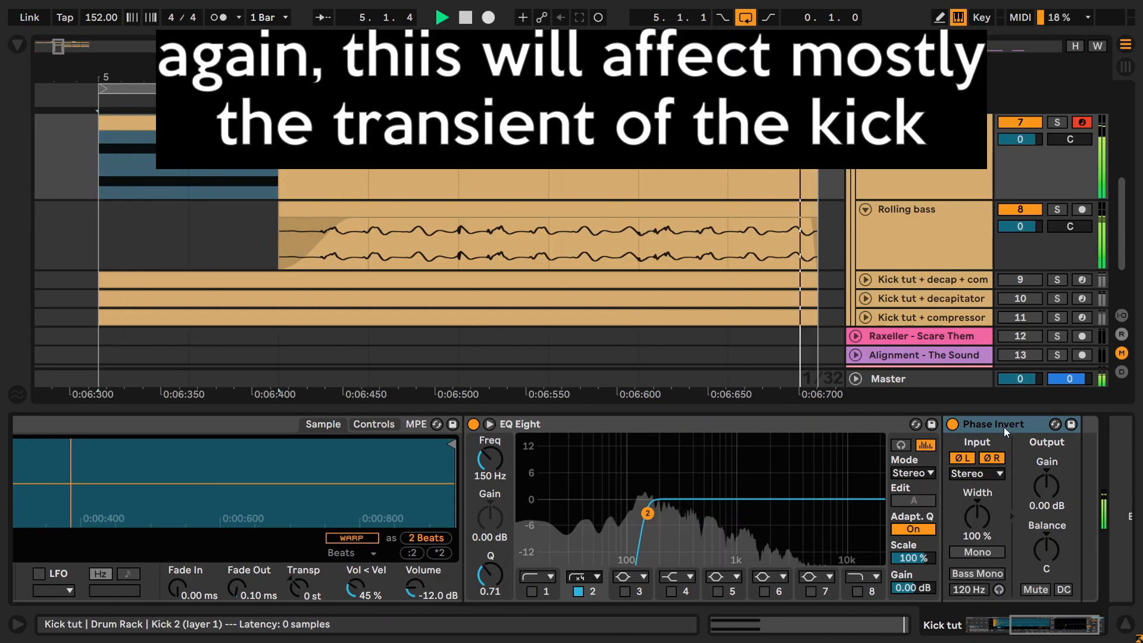
left_click(949, 425)
left_click(1018, 627)
left_click_drag(1018, 627, 1053, 626)
left_click(915, 425)
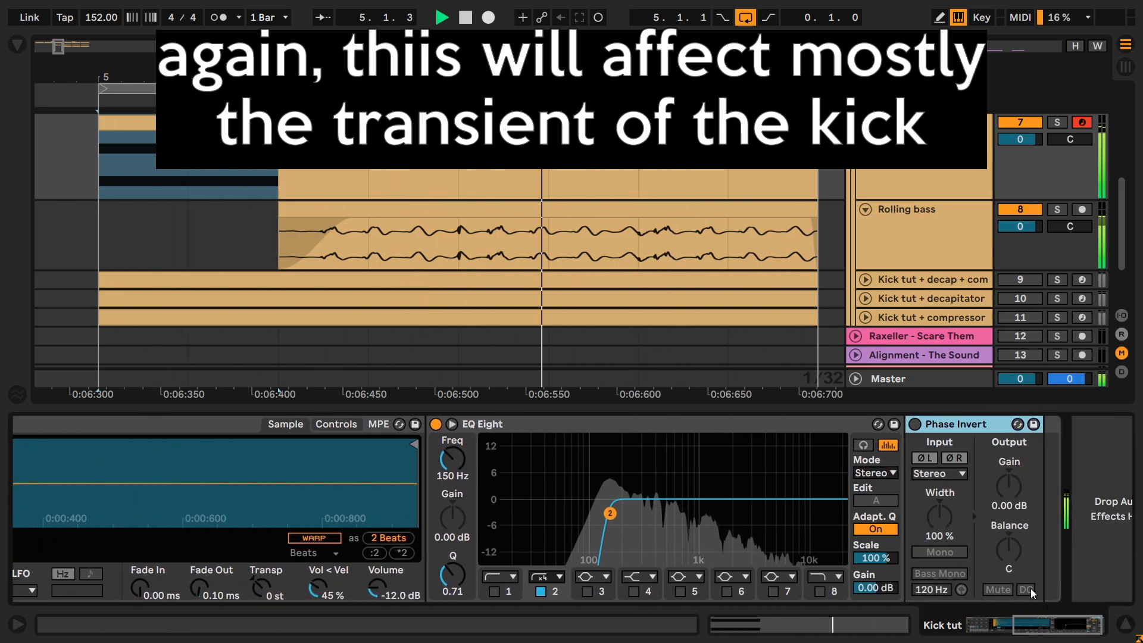
left_click(915, 424)
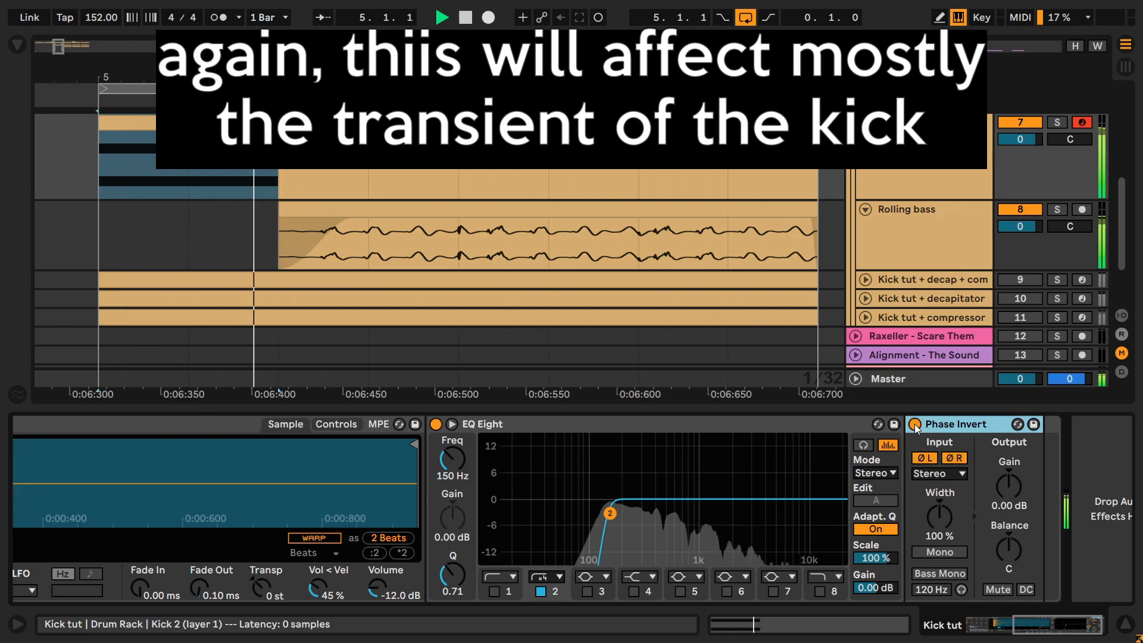
left_click(915, 424)
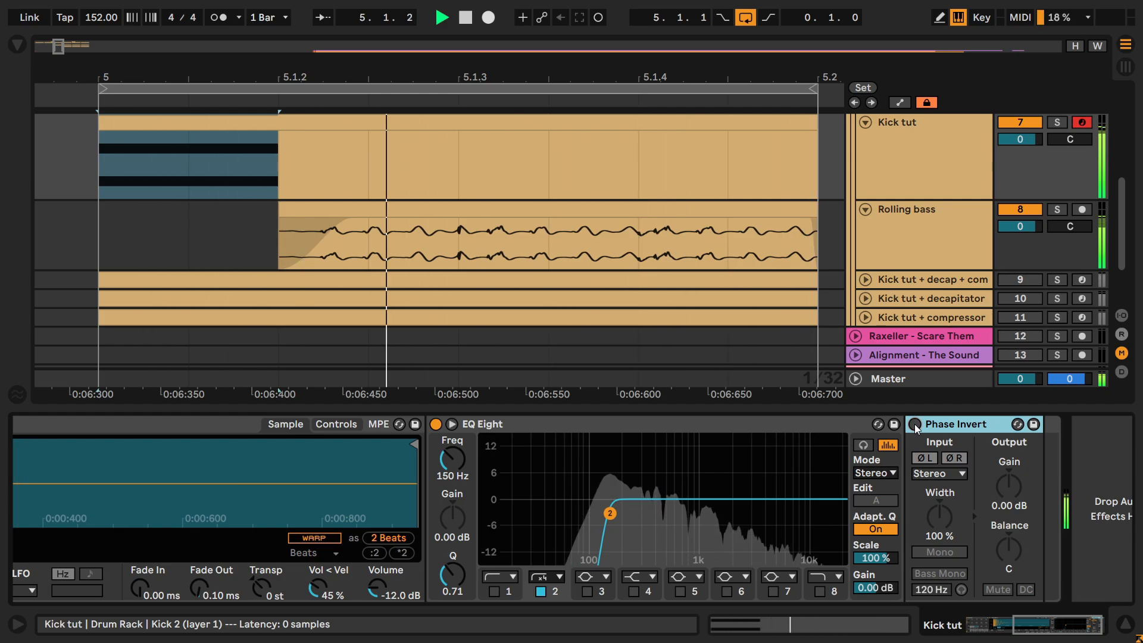
left_click(915, 425)
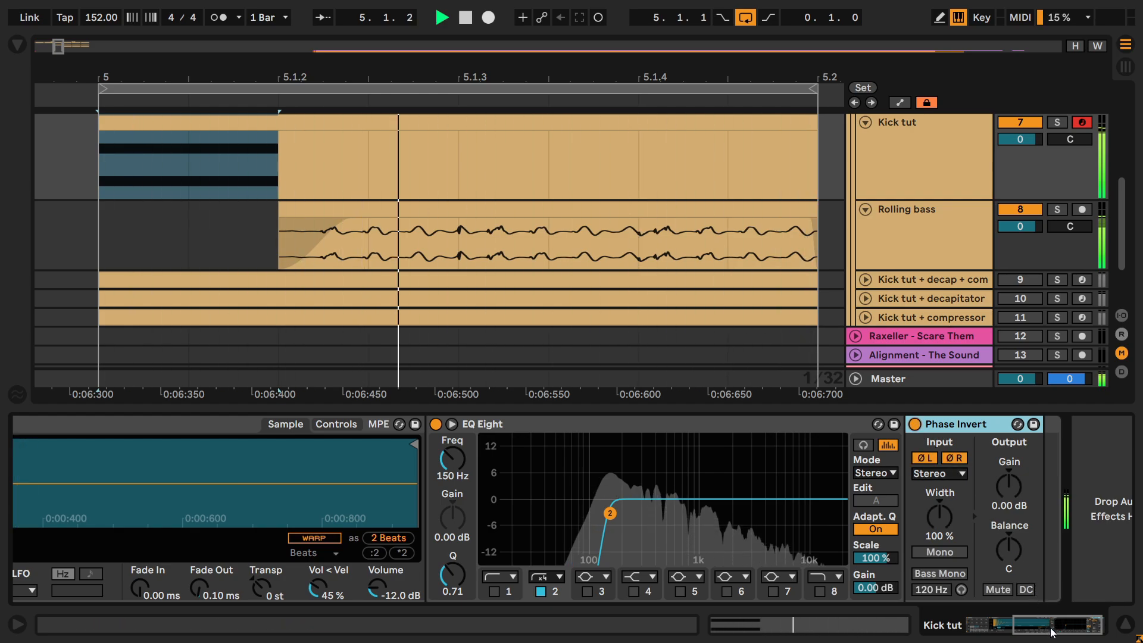
Step: Stop playback and shift the sample start of Kick 2 (layer 1) about 1 ms into the waveform
left_click_drag(1050, 632, 1003, 632)
key("space")
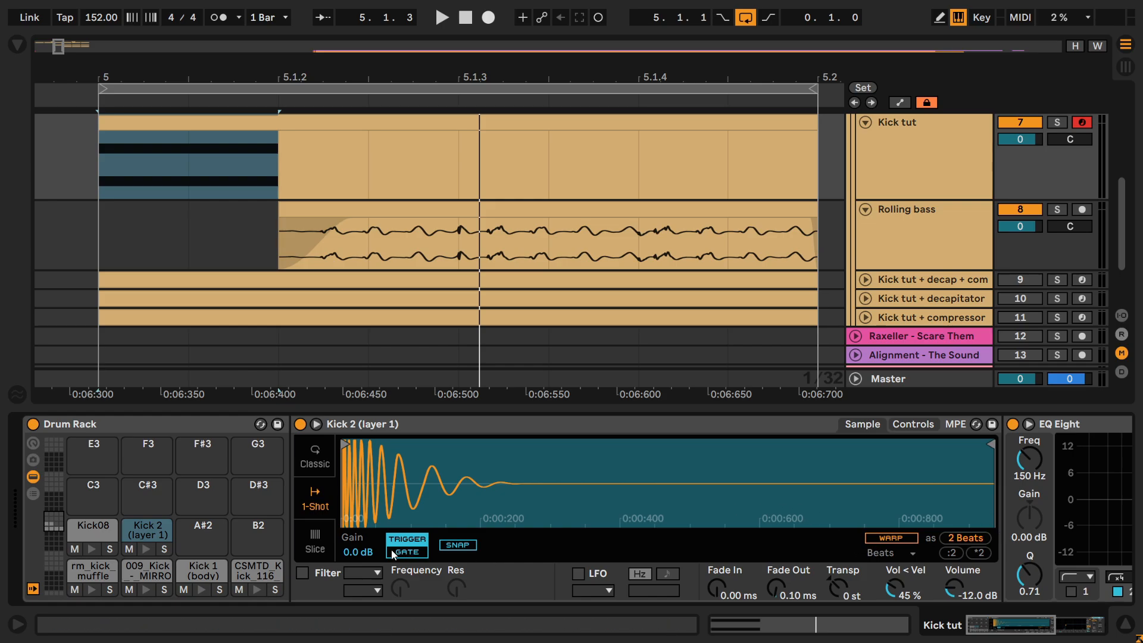
scroll(417, 500, "up", 5)
scroll(417, 500, "up", 10)
scroll(667, 482, "up", 4)
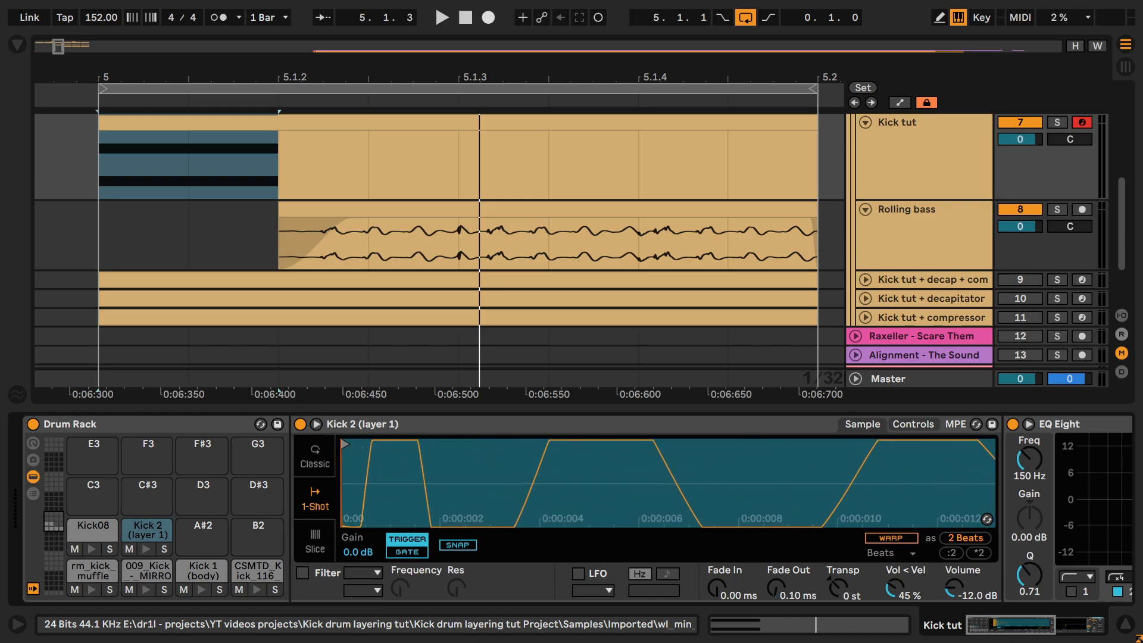
mouse_move(352, 445)
left_mouse_down()
mouse_move(767, 490)
mouse_move(396, 503)
left_mouse_up()
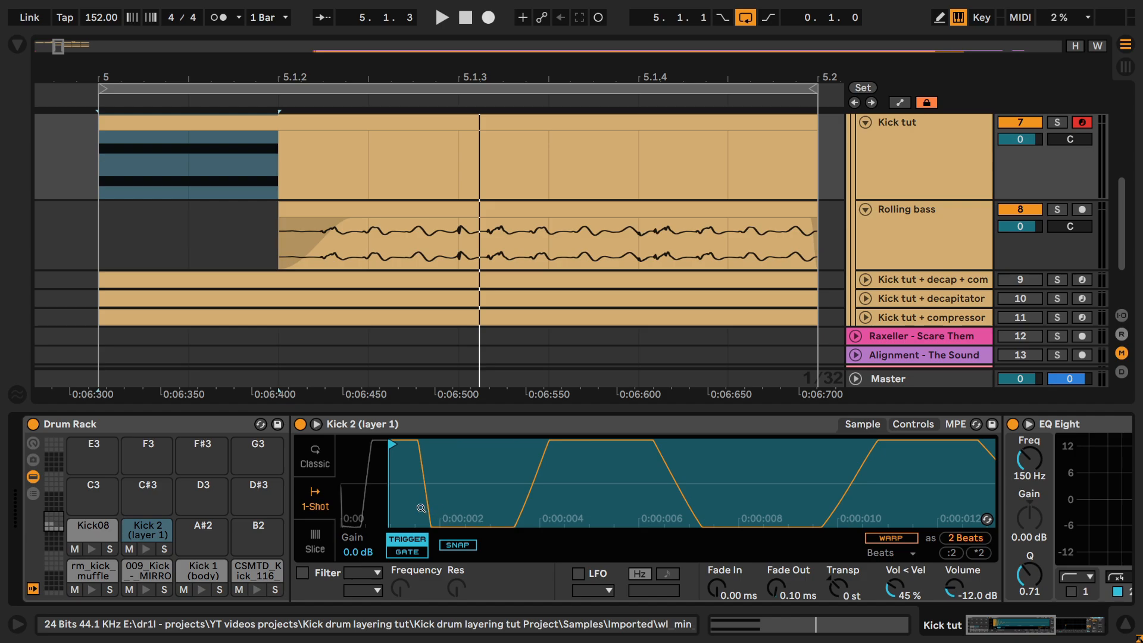
Step: Audition further sample start positions for Kick 2 (layer 1) during playback, then return the start marker to the sample's beginning
key("space")
mouse_move(391, 444)
left_mouse_down()
mouse_move(344, 446)
mouse_move(697, 451)
mouse_move(344, 450)
mouse_move(369, 470)
mouse_move(369, 488)
mouse_move(812, 453)
left_mouse_up()
left_click(168, 550)
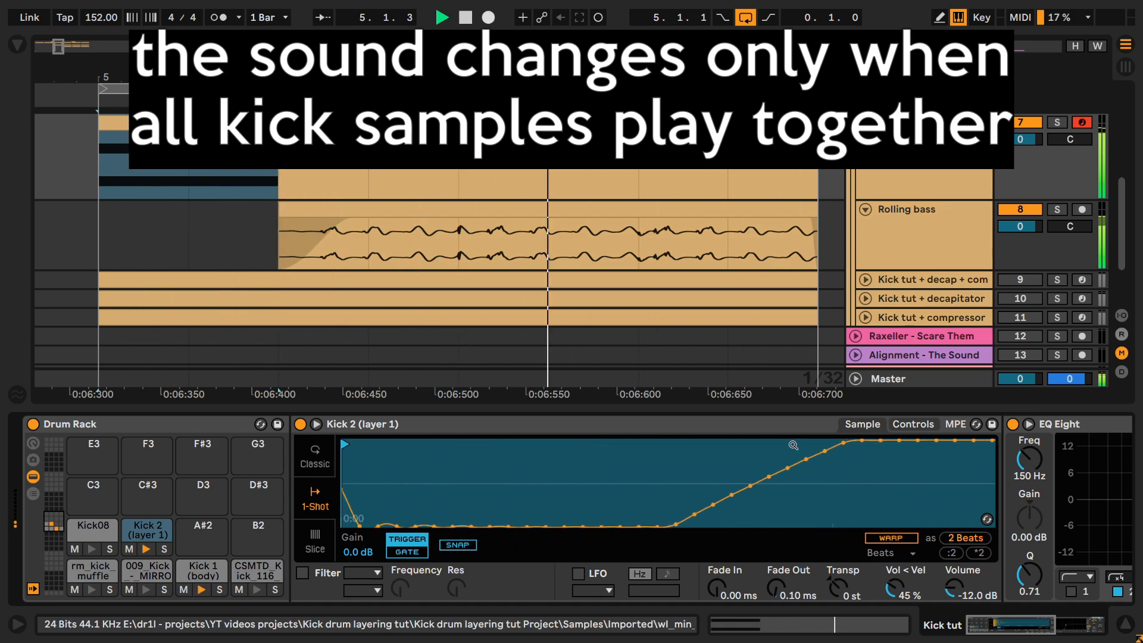
mouse_move(344, 446)
left_mouse_down()
mouse_move(470, 438)
mouse_move(346, 443)
left_mouse_up()
left_click_drag(484, 463, 484, 440)
key("space")
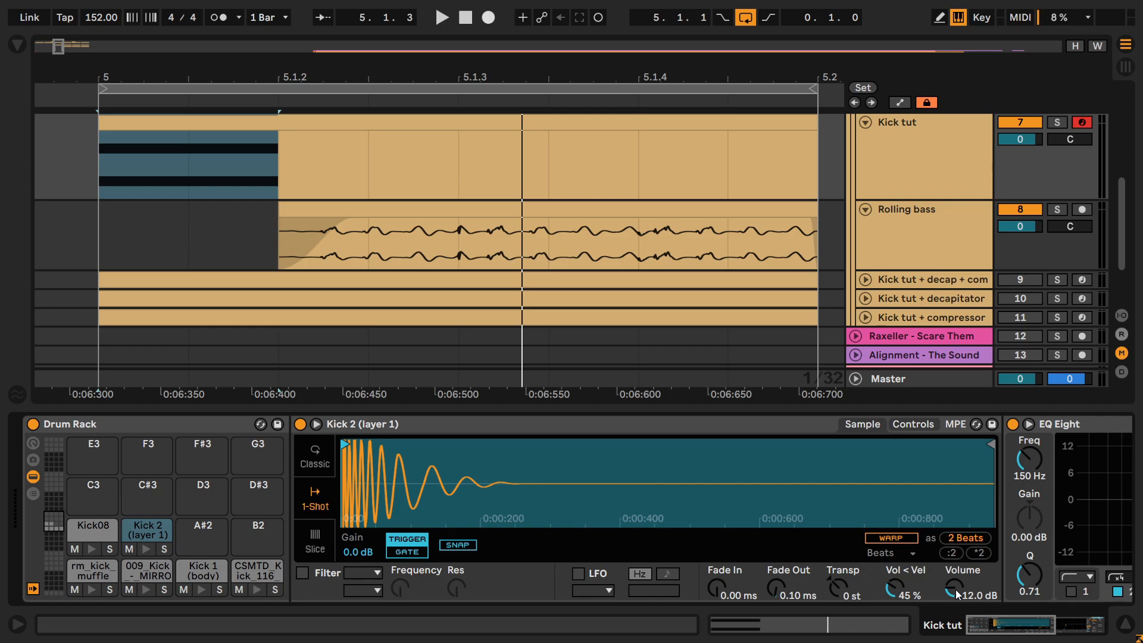
Step: Insert a Utility between EQ Eight and Phase Invert with a gain of -0.40 dB, briefly muting and unmuting it during playback
key("space")
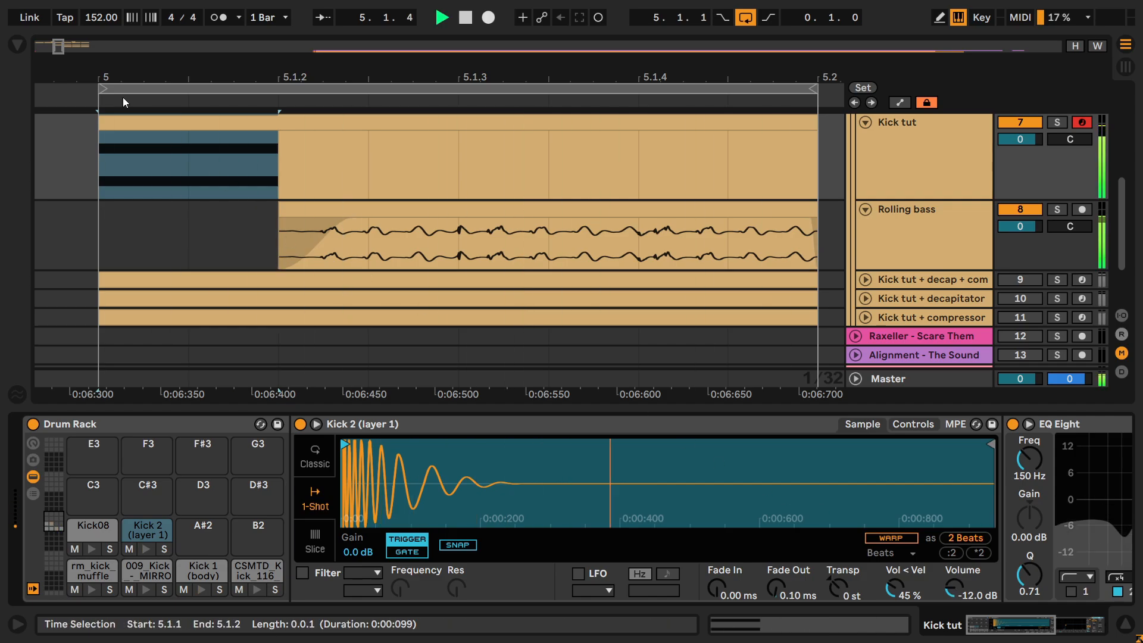
key("ctrl+alt+b")
key("Return")
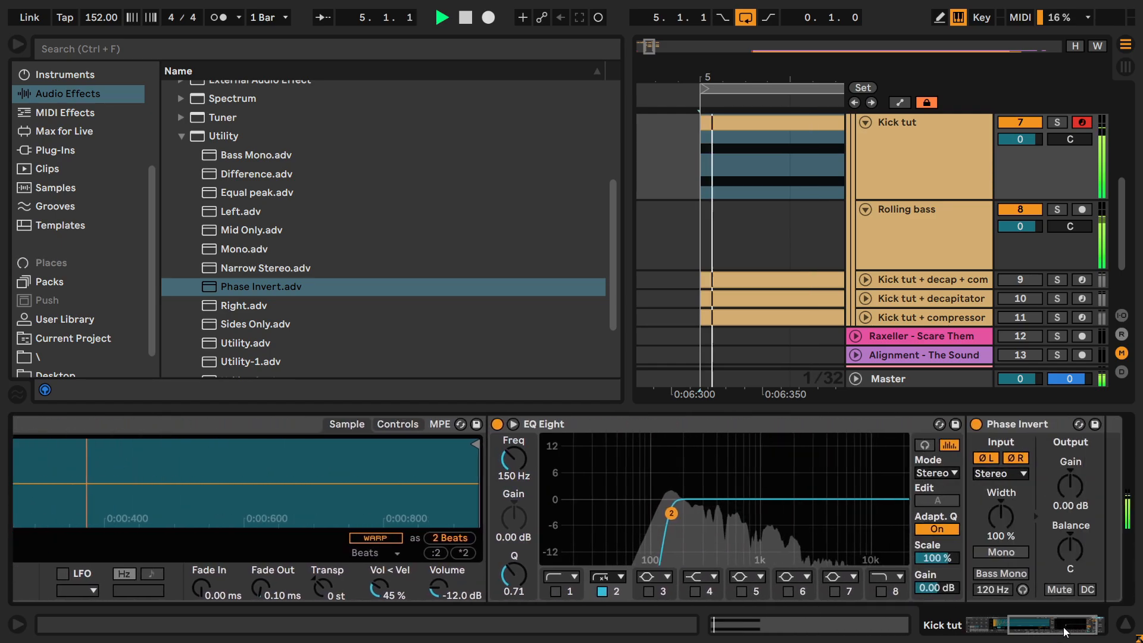
left_click_drag(199, 139, 854, 517)
left_click(968, 481)
type("-0.4")
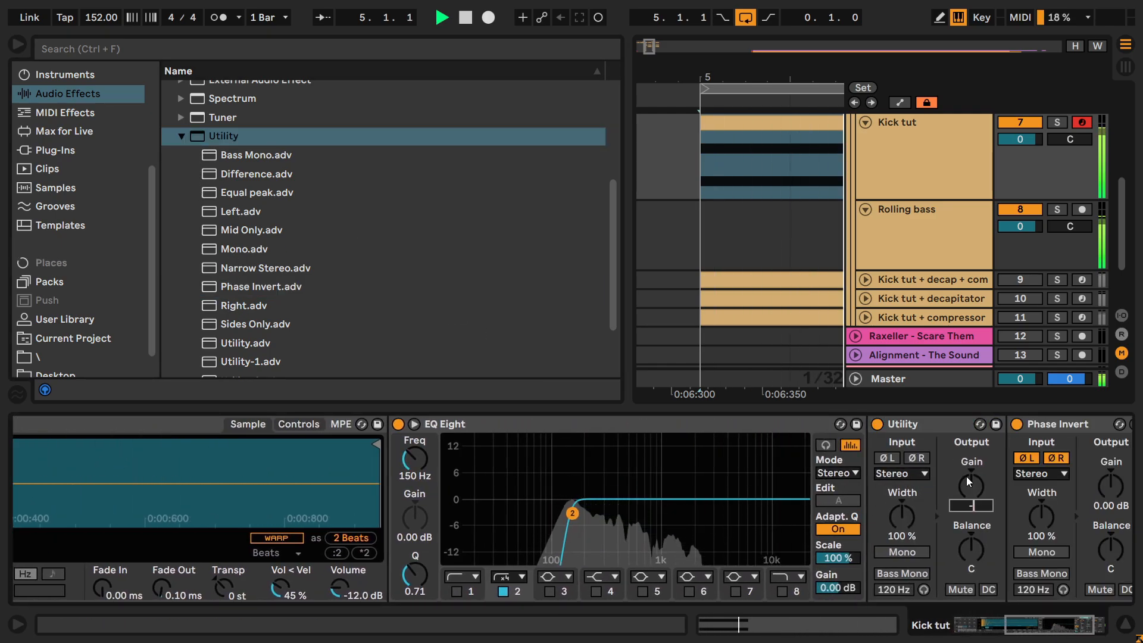
key("Return")
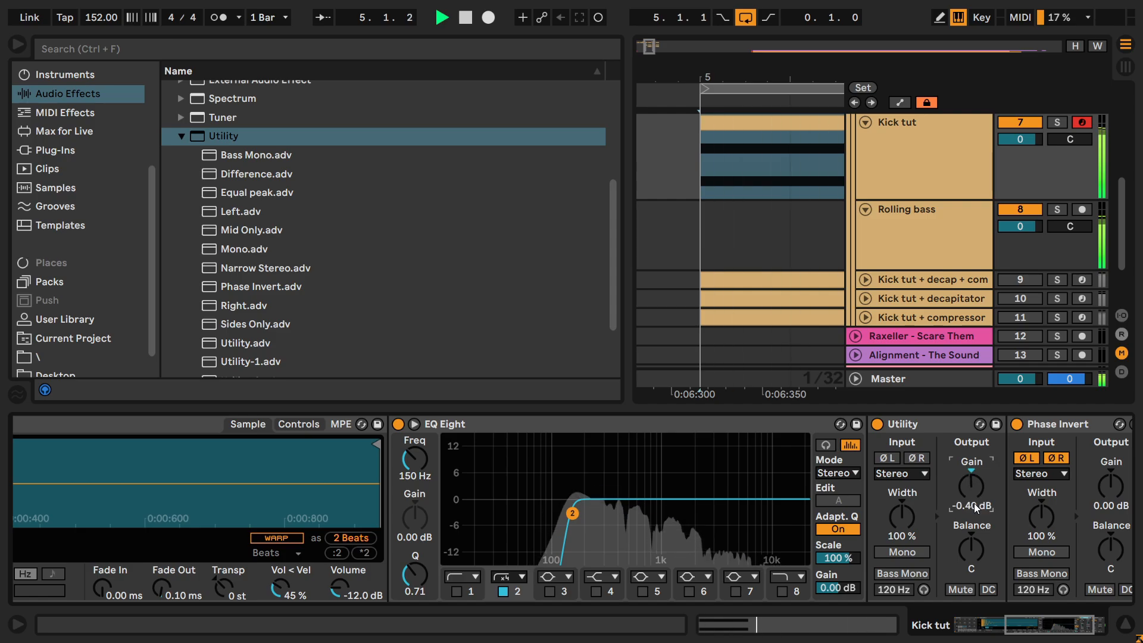
left_click(972, 590)
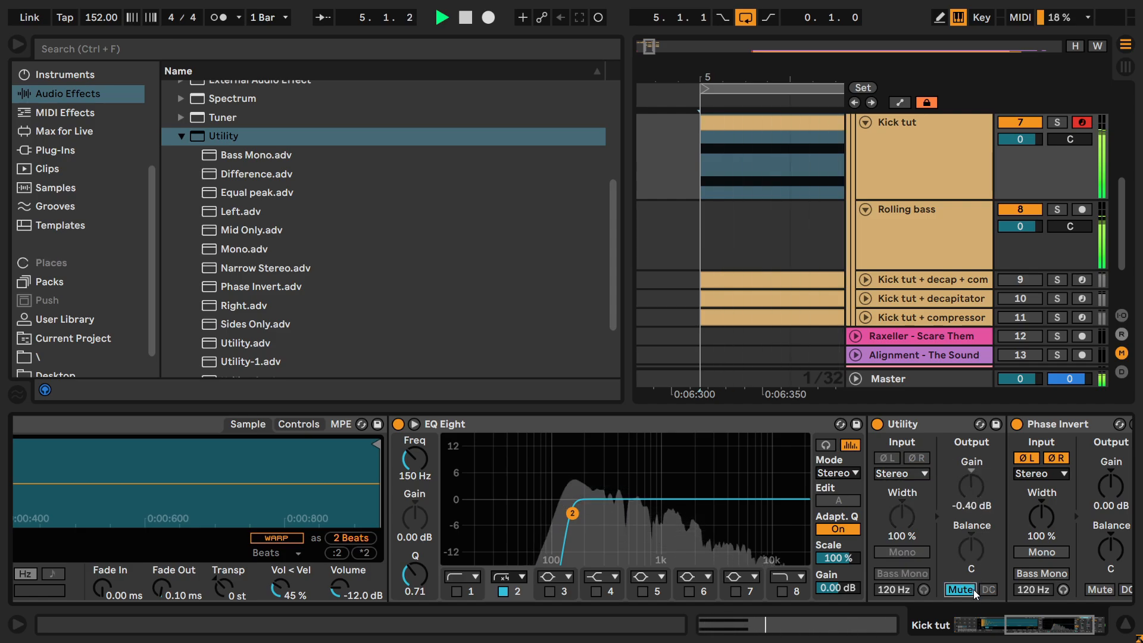
left_click(973, 590)
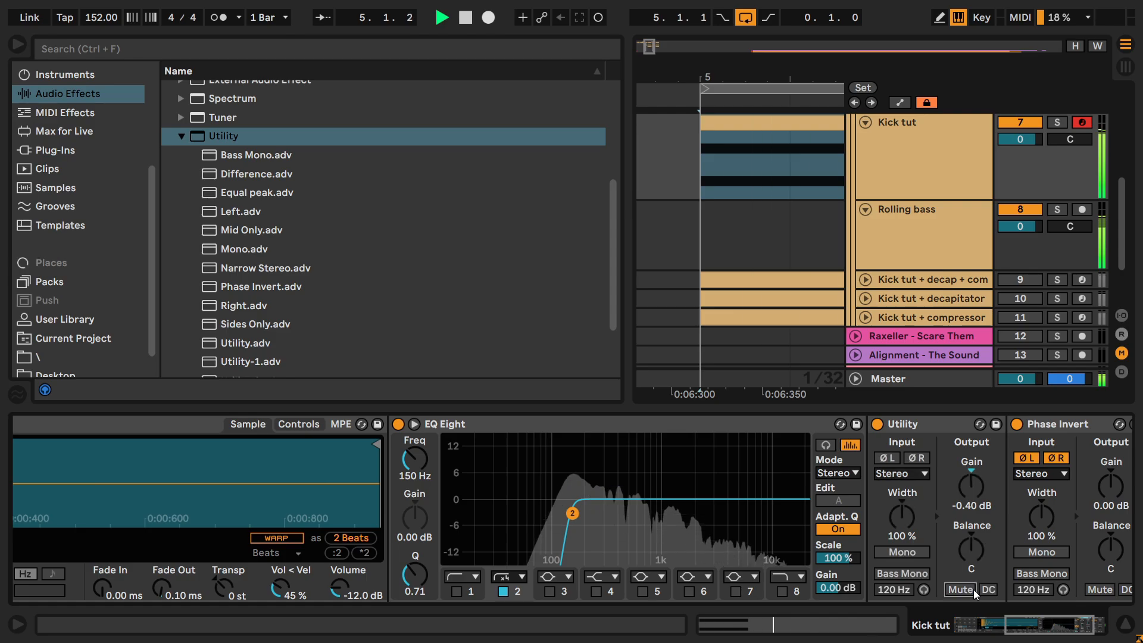
Step: Copy the EQ Eight from the Kick 2 (layer 1) chain, hide the browser, and stop playback
left_click(593, 426)
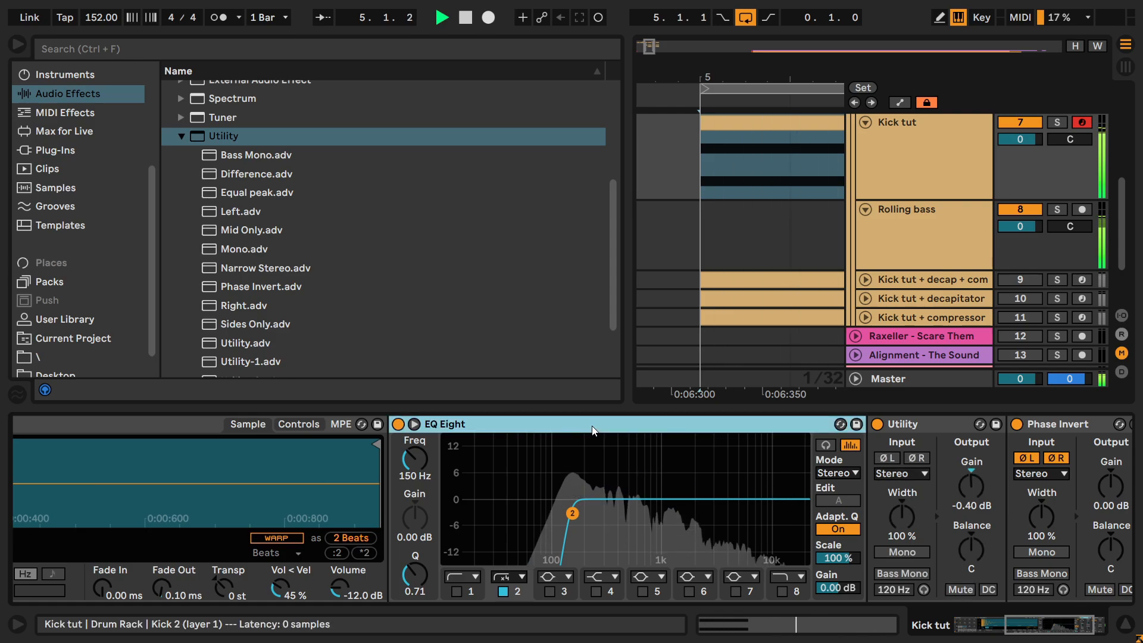
right_click(592, 426)
key("Escape")
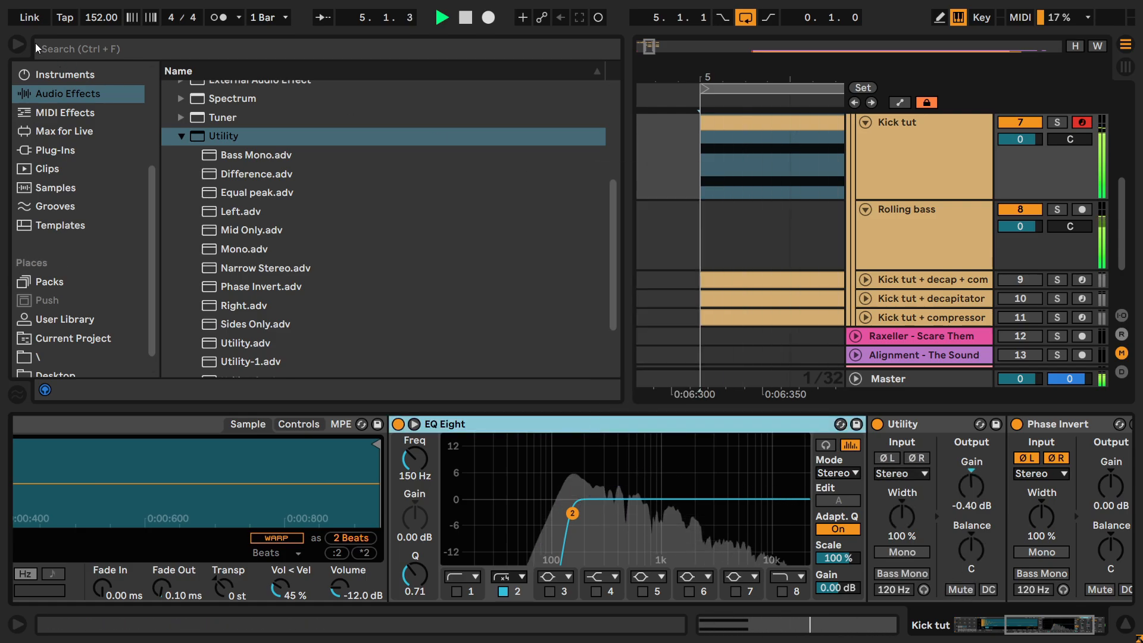
key("ctrl+alt+b")
key("space")
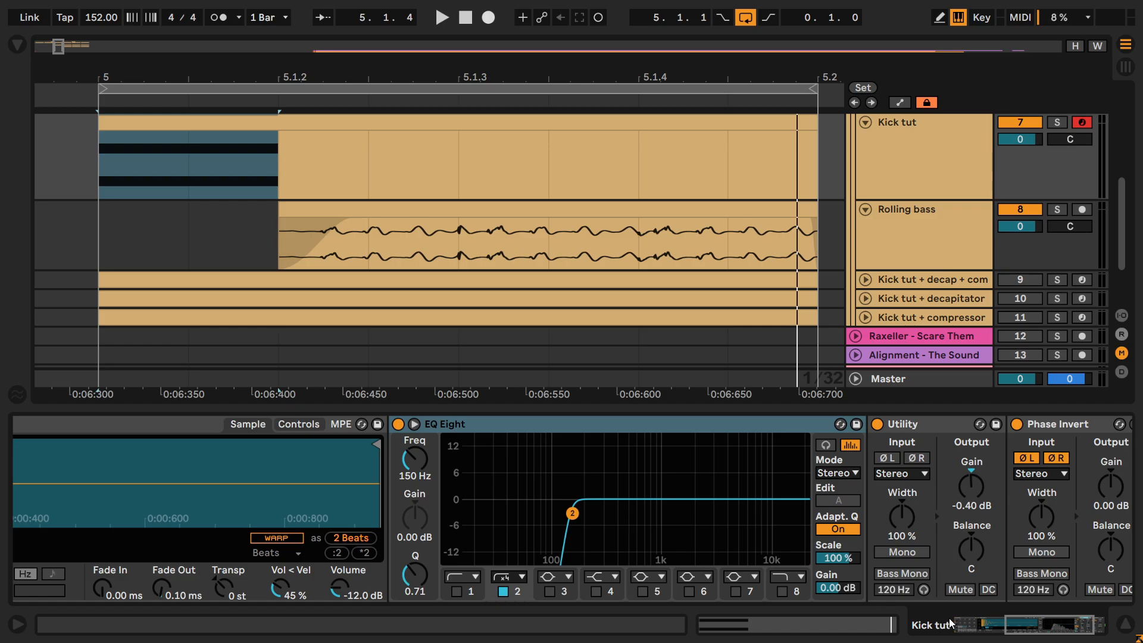
Step: Paste the copied EQ Eight after Utility in the Kick 1 (body) chain and switch off its band 2
left_click_drag(1059, 637, 965, 632)
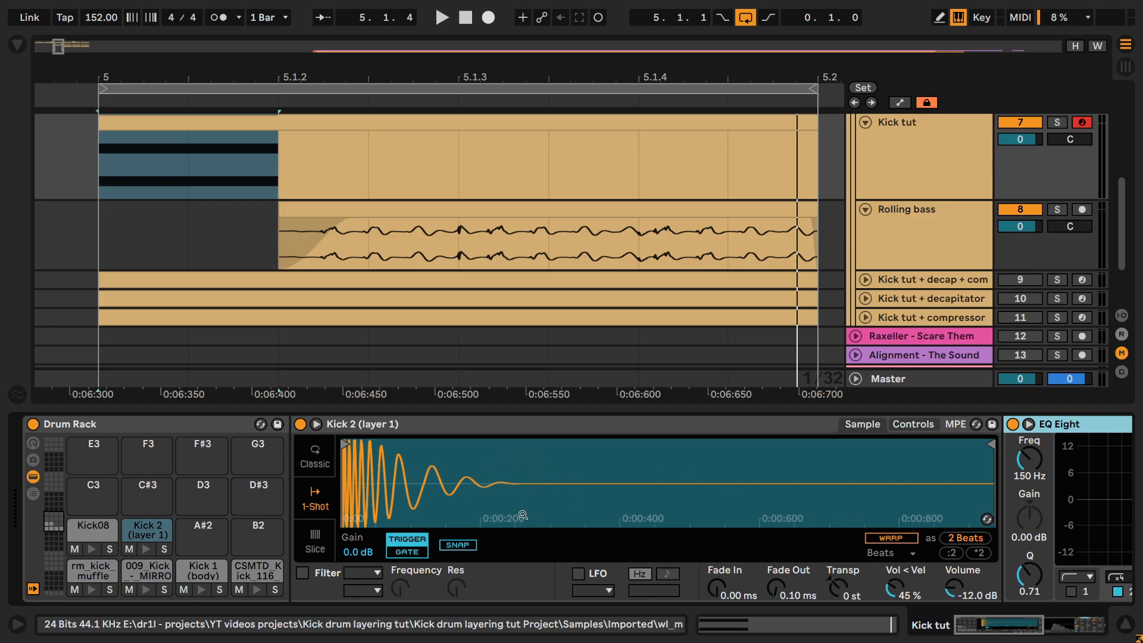
left_click(195, 578)
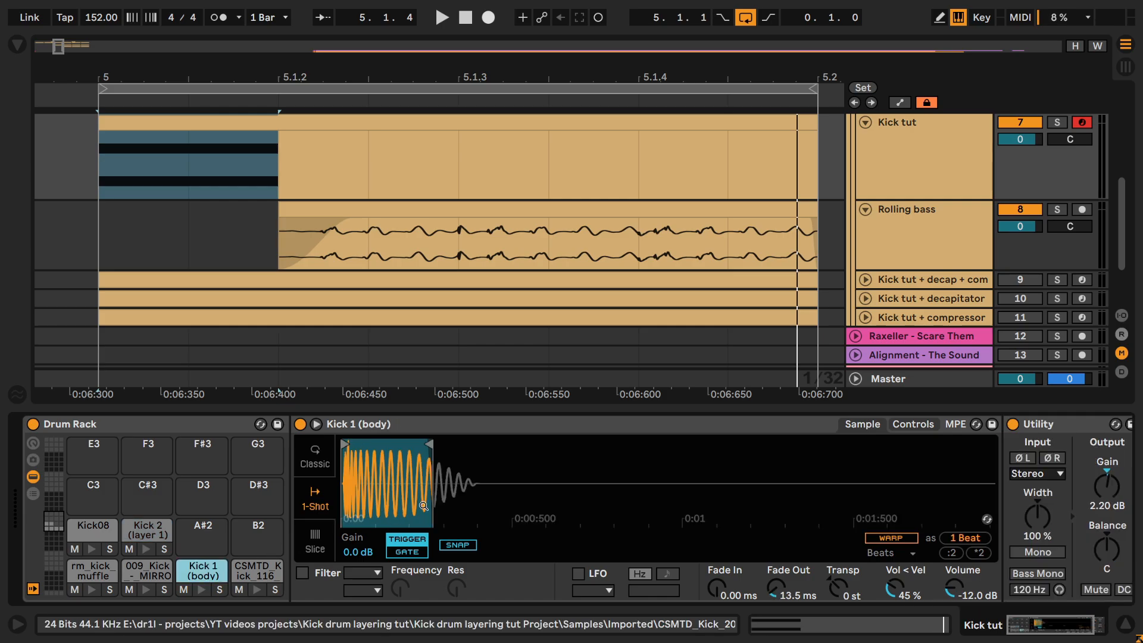
left_click(1042, 625)
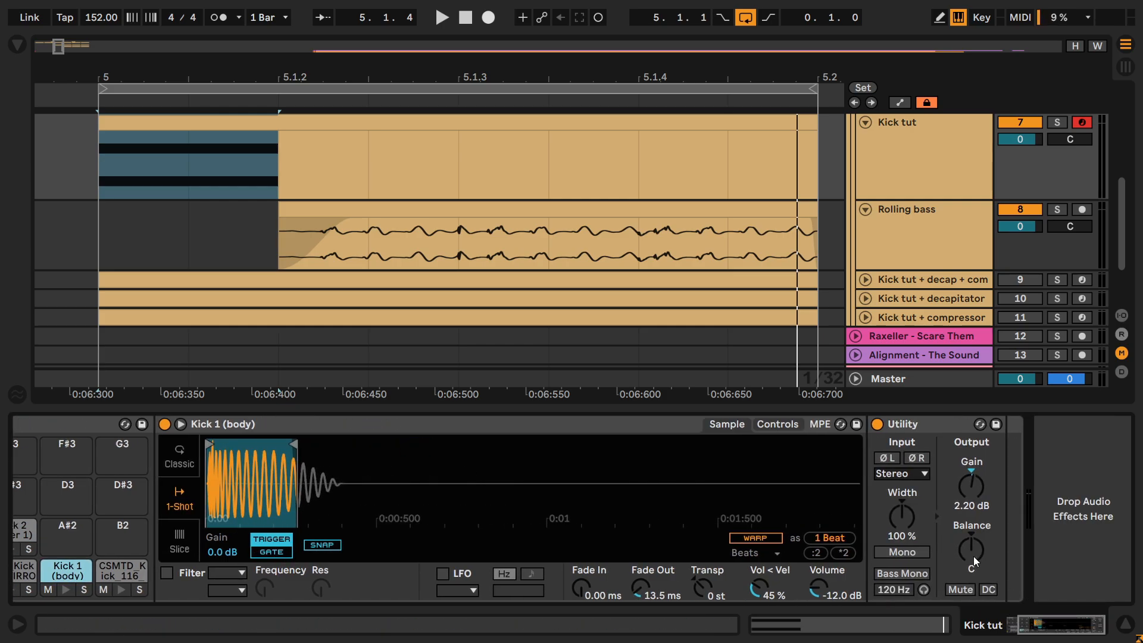
right_click(1009, 540)
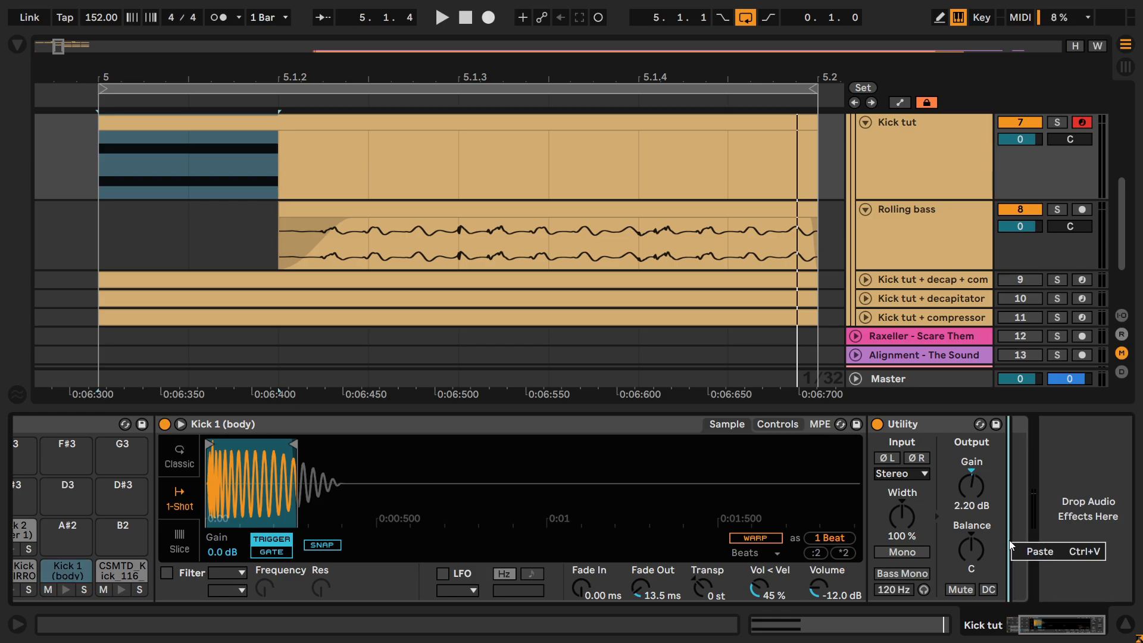
left_click(1033, 548)
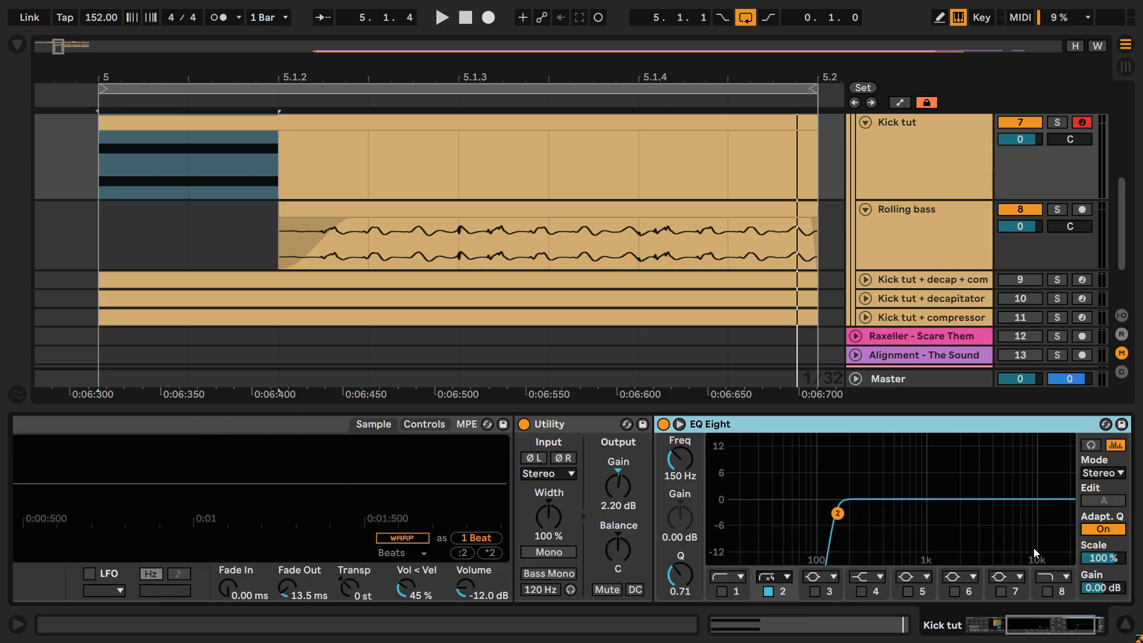
left_click(771, 593)
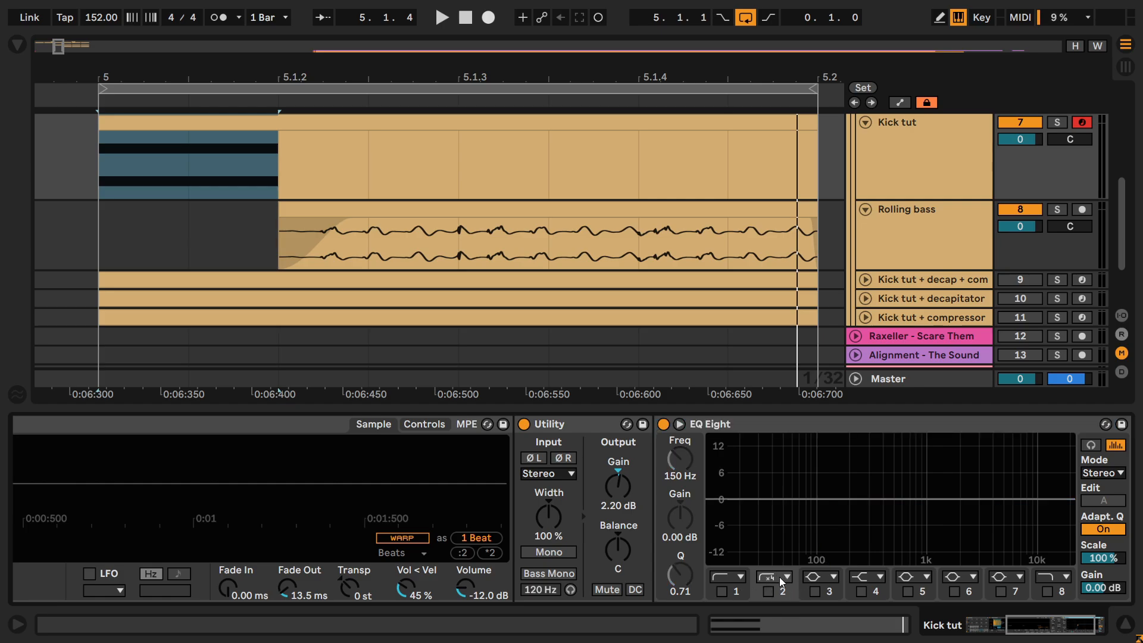
Step: Switch on band 2 of the Kick 1 (body) EQ Eight as a steep high-cut filter at 800 Hz
left_click(774, 576)
left_click(774, 459)
left_click(769, 591)
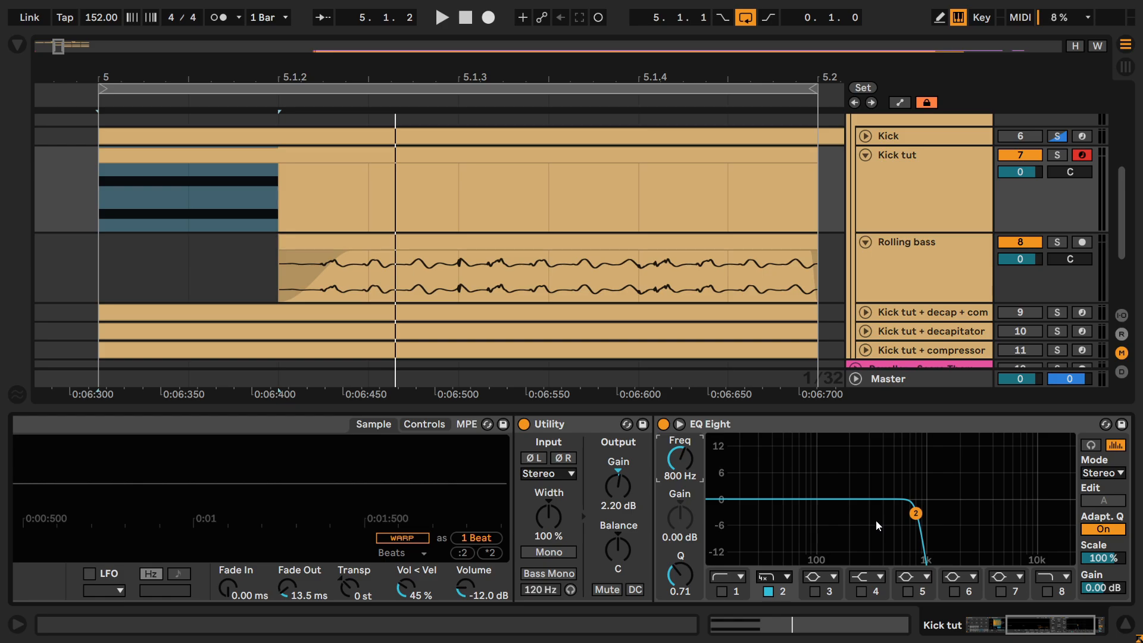
left_click(876, 520)
Step: Play the loop and compare the Kick 1 (body) chain with its EQ Eight bypassed and re-enabled
key("space")
left_click_drag(1037, 628, 1000, 629)
left_click(352, 431)
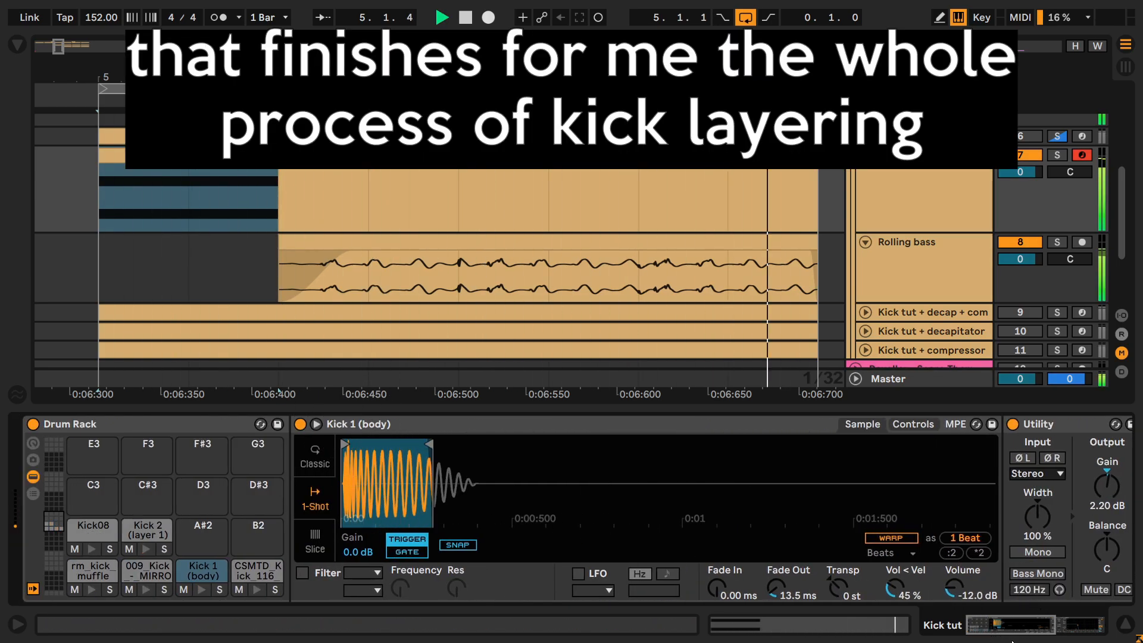
left_click_drag(1034, 630, 1075, 630)
left_click(649, 424)
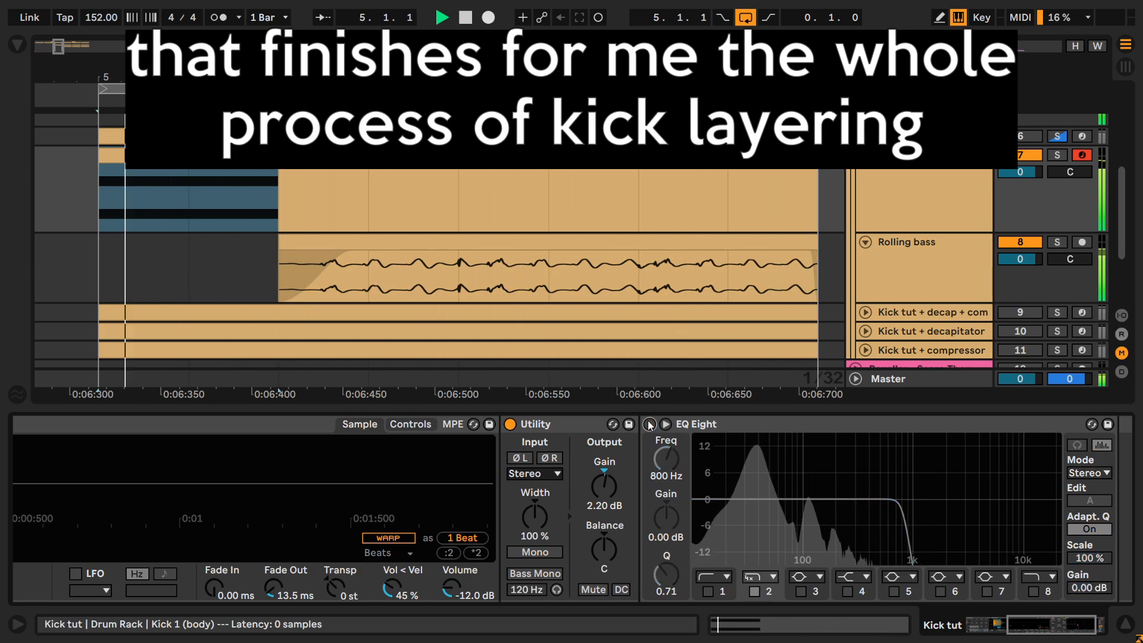
left_click(649, 424)
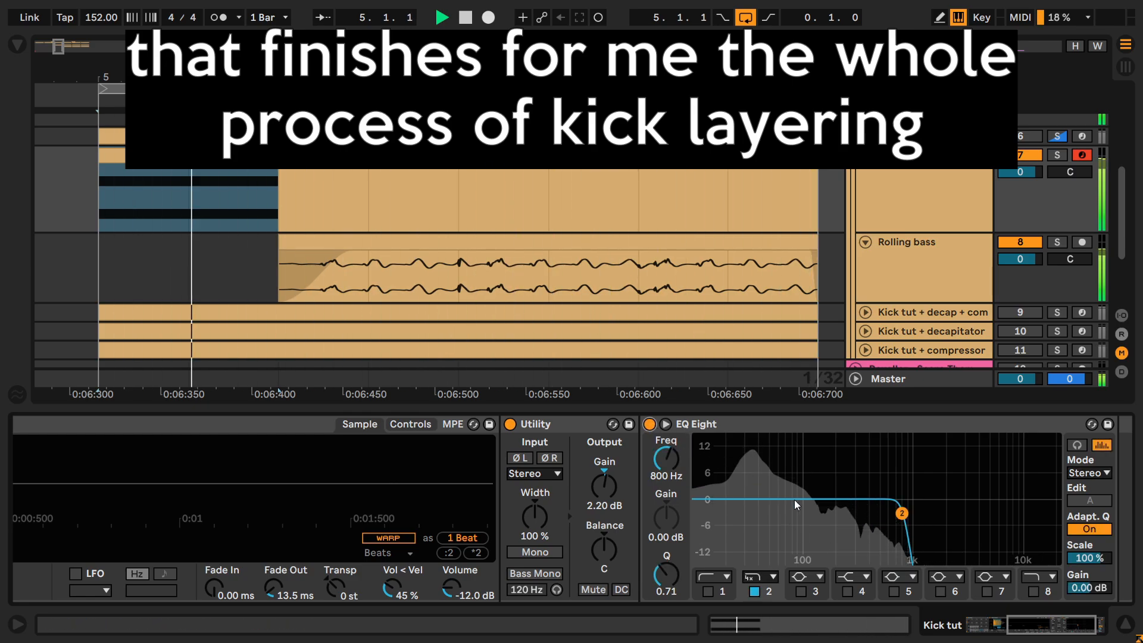
Step: Briefly mute and unmute Kick 2 (layer 1) and Kick 1 (body) in turn to hear each layer's contribution
left_click_drag(1071, 630, 1009, 634)
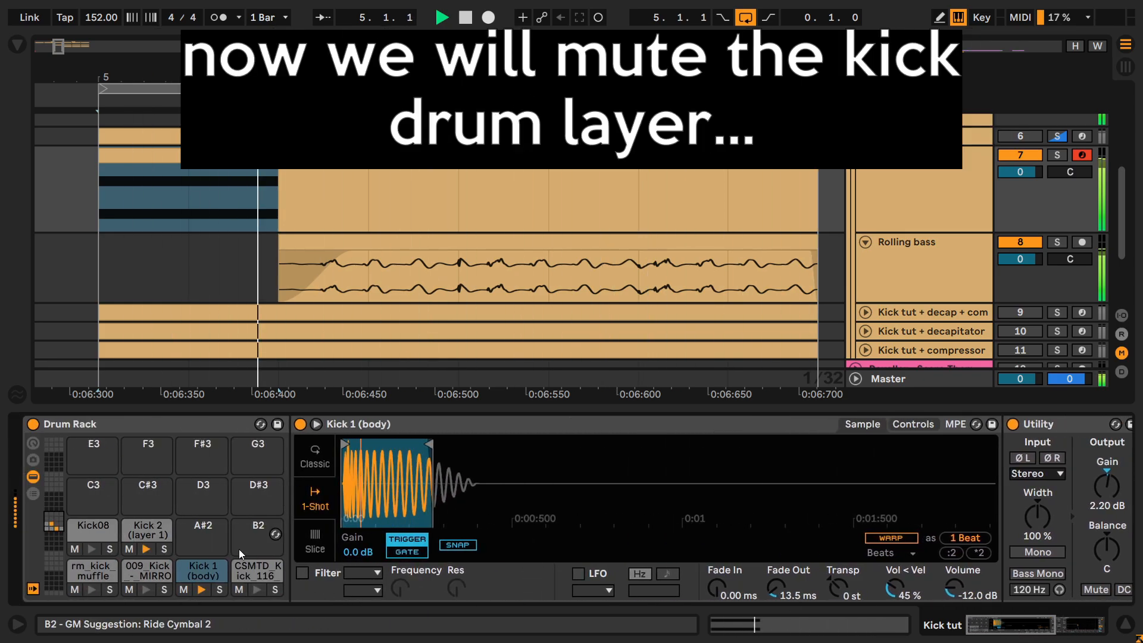
left_click(148, 530)
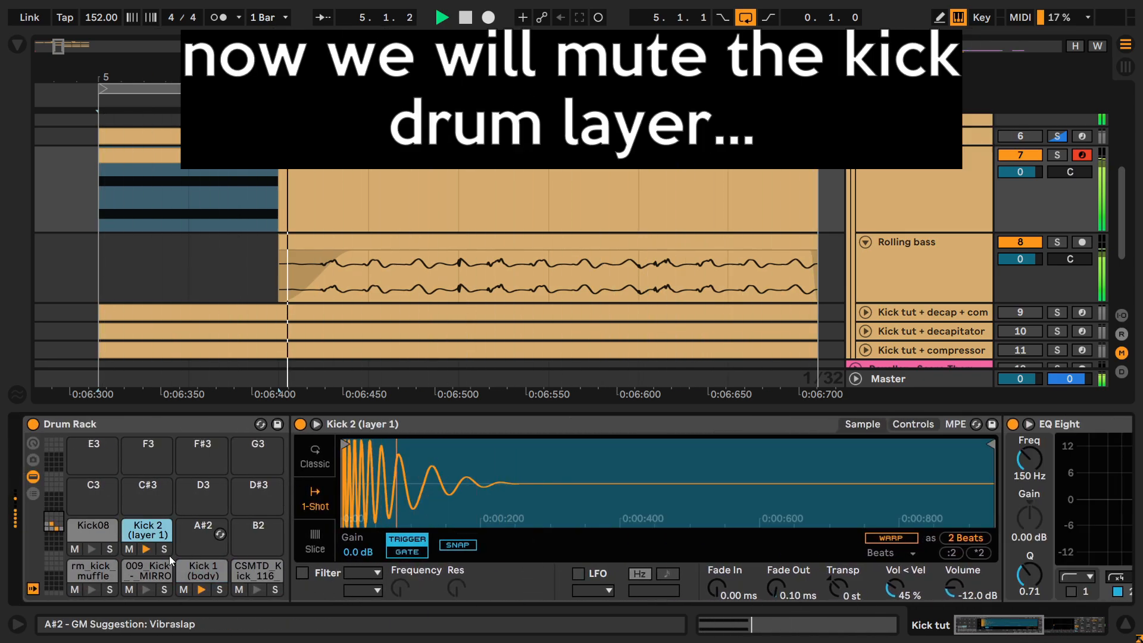
left_click(128, 549)
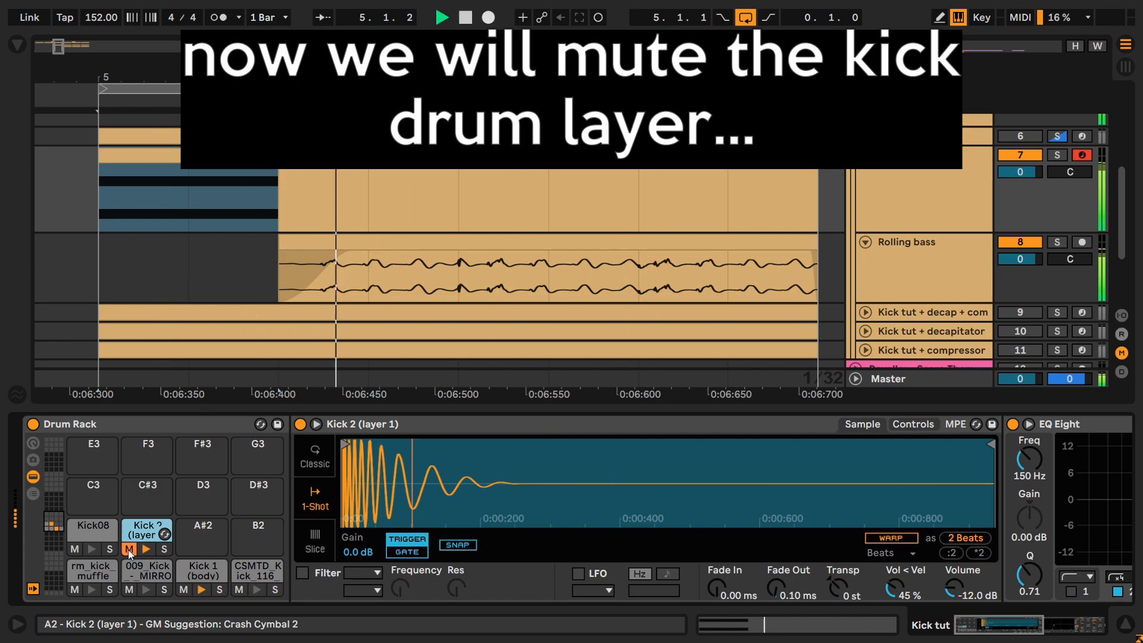
left_click(127, 549)
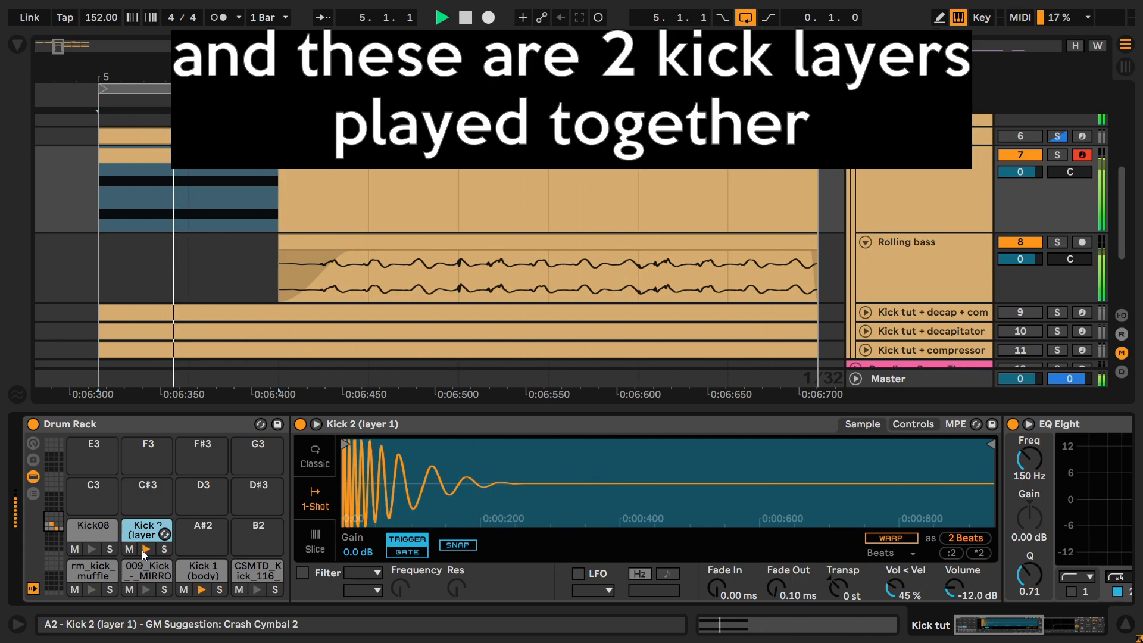
left_click(185, 589)
left_click(184, 589)
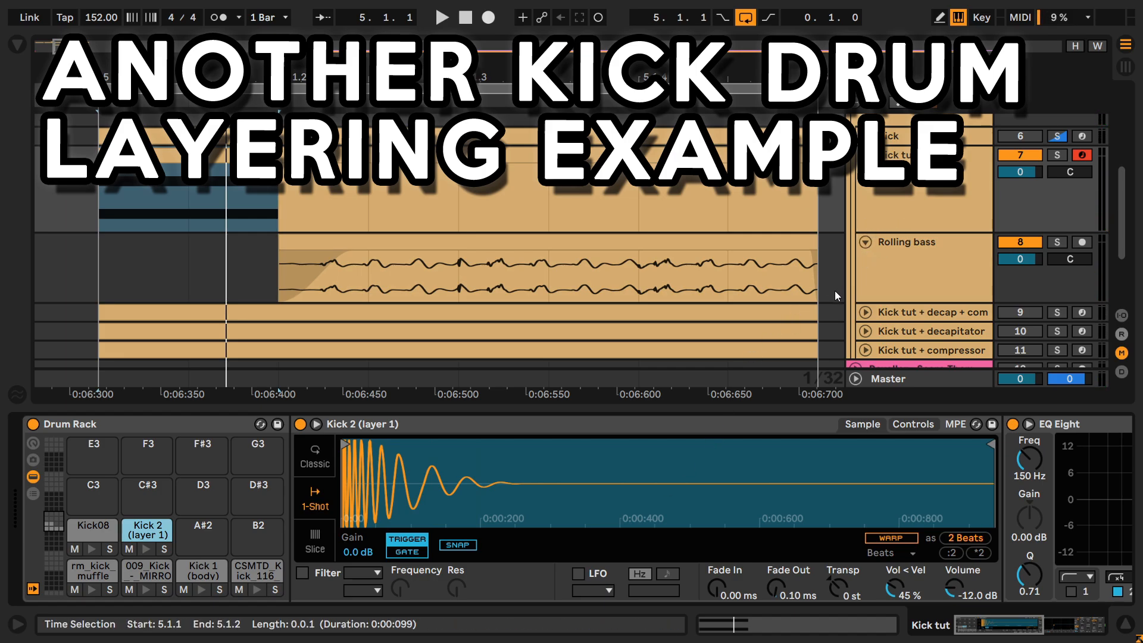
Step: Compare the kick with the Azyr - Speed Masters reference by soloing and unsoloing that track during playback, then stop
scroll(827, 308, "up", 8)
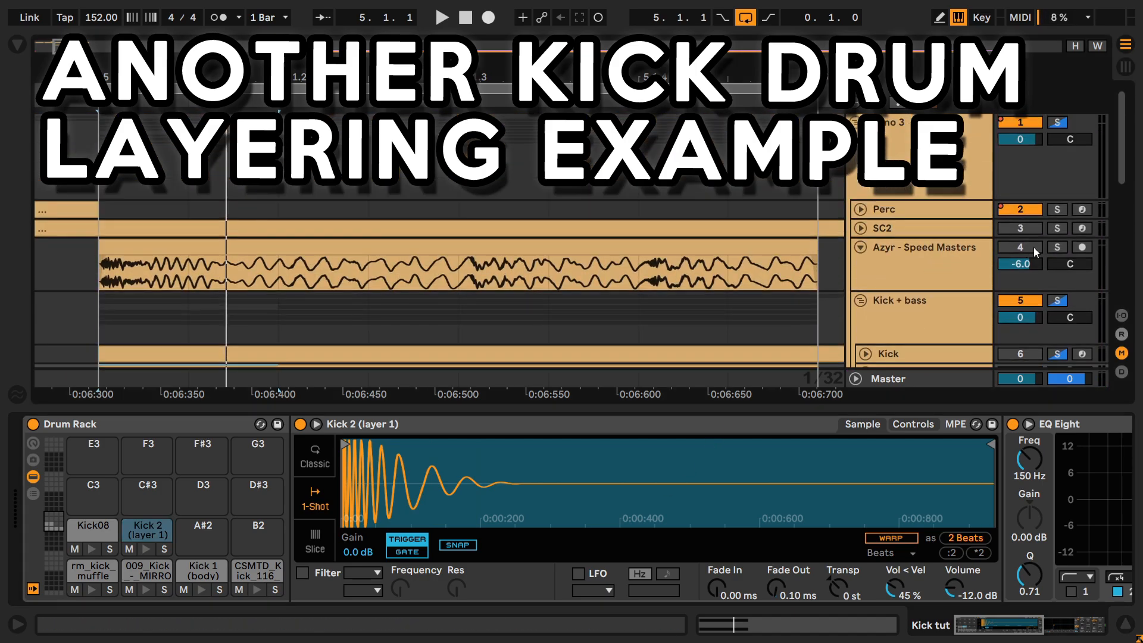
left_click(1056, 247)
key("space")
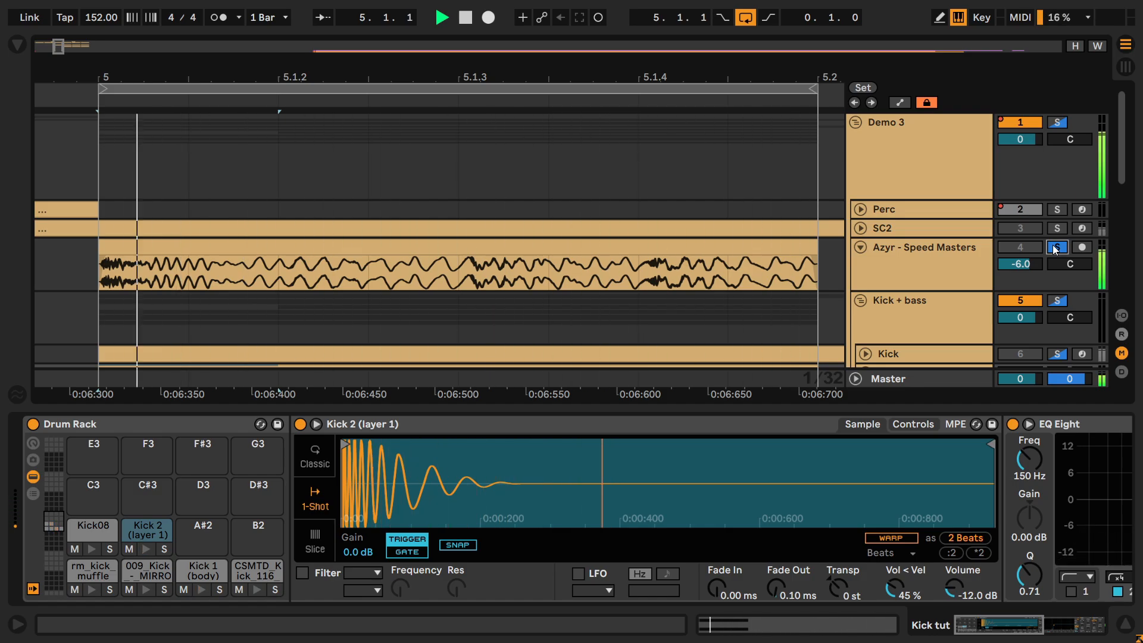
left_click(1055, 249)
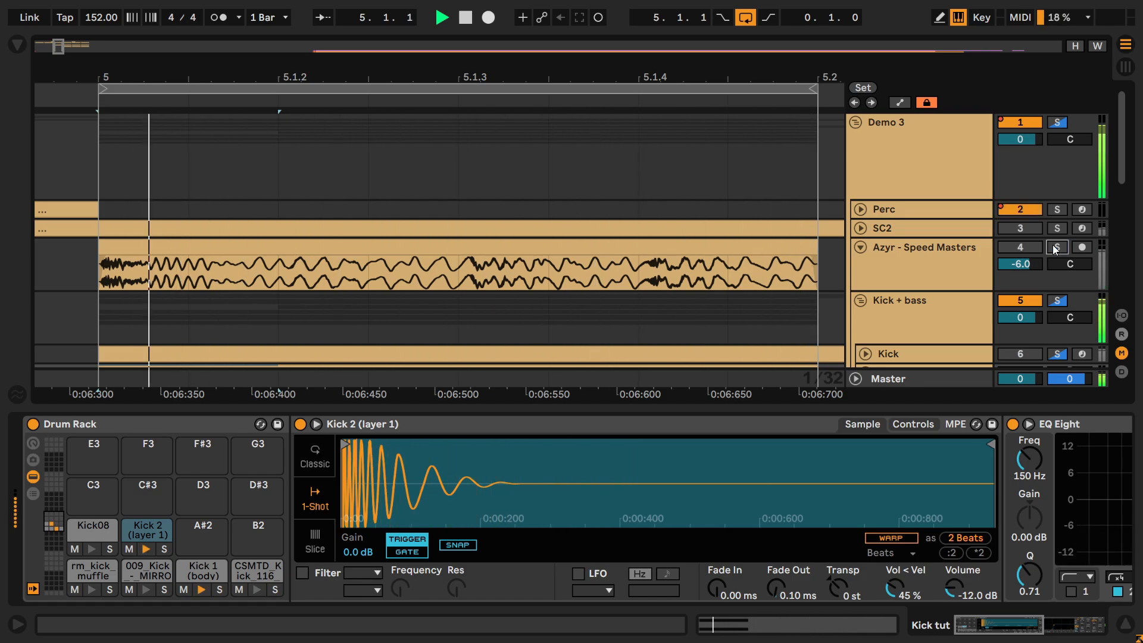
left_click(1054, 249)
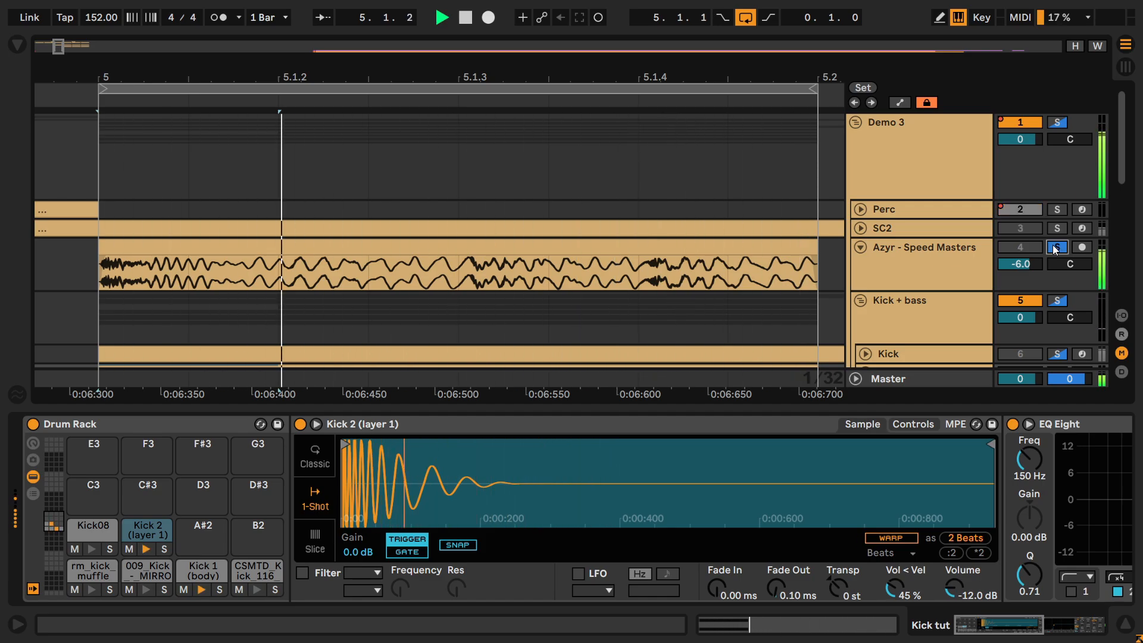
left_click(1054, 249)
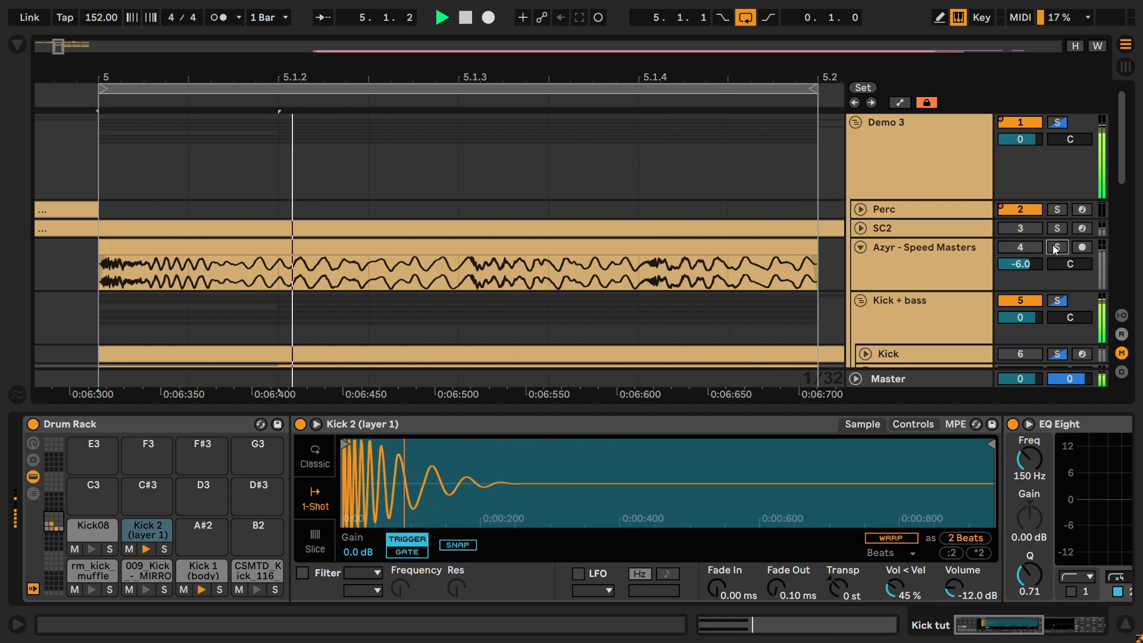
key("space")
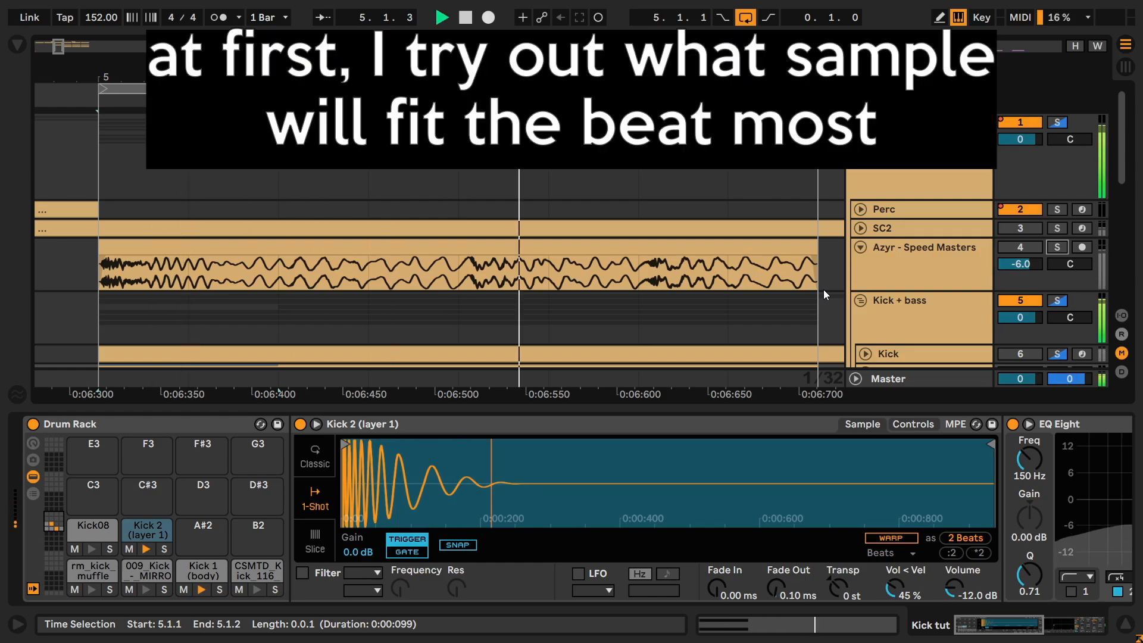
Step: Copy the Kick 2 (layer 1) note in the Kick tut clip to the Kick08 row while the loop plays
key("space")
scroll(823, 292, "down", 5)
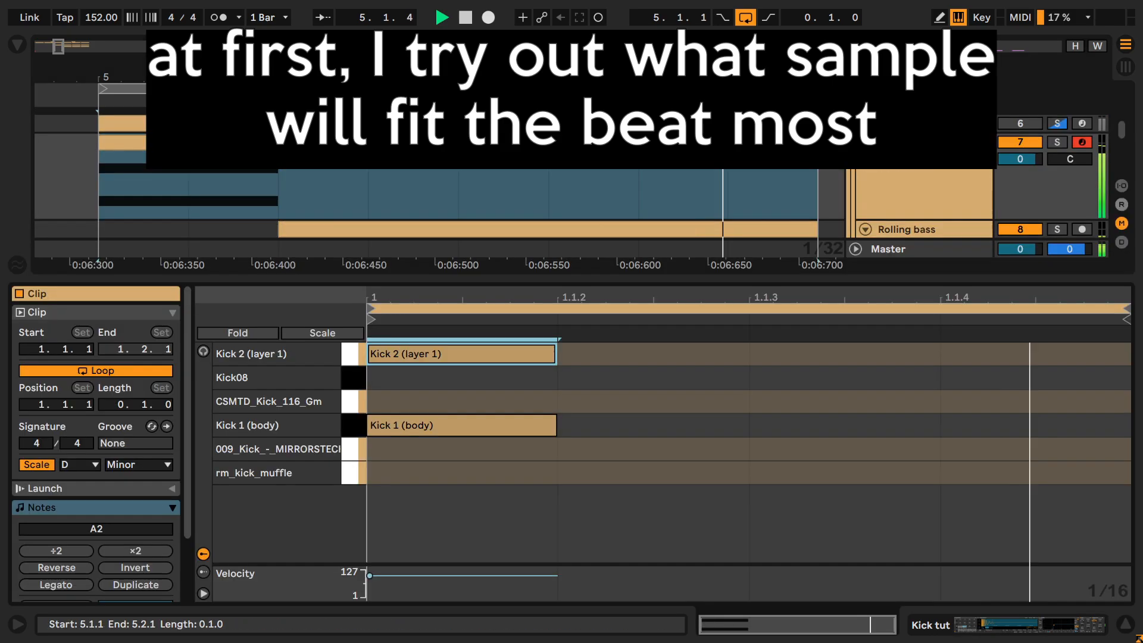
double_click(332, 311)
left_click(379, 353)
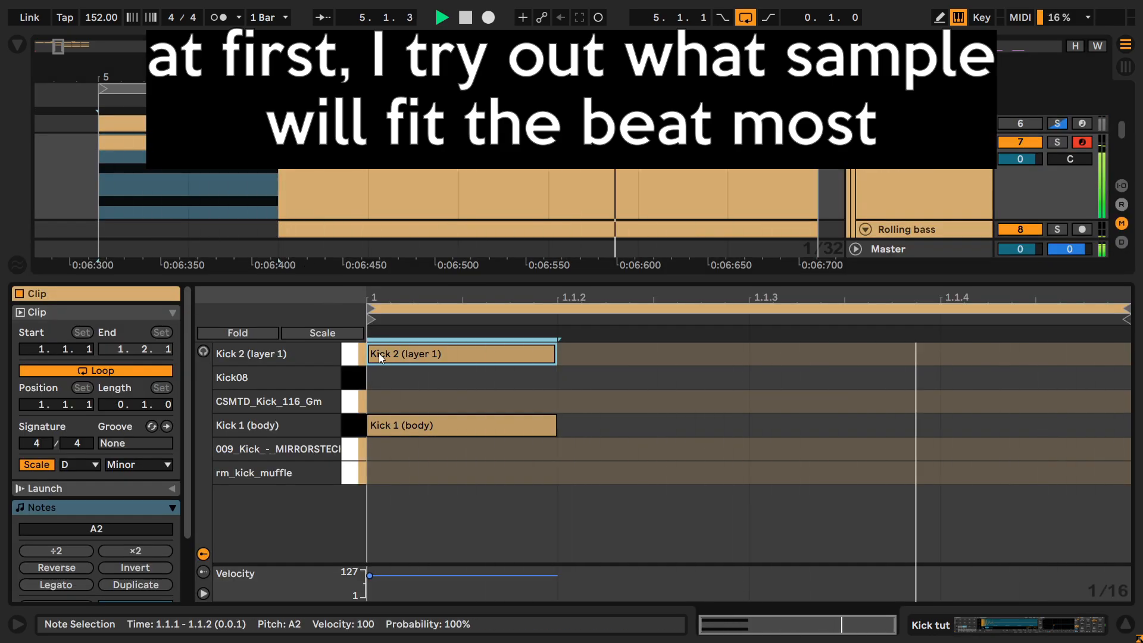
key("alt+Down")
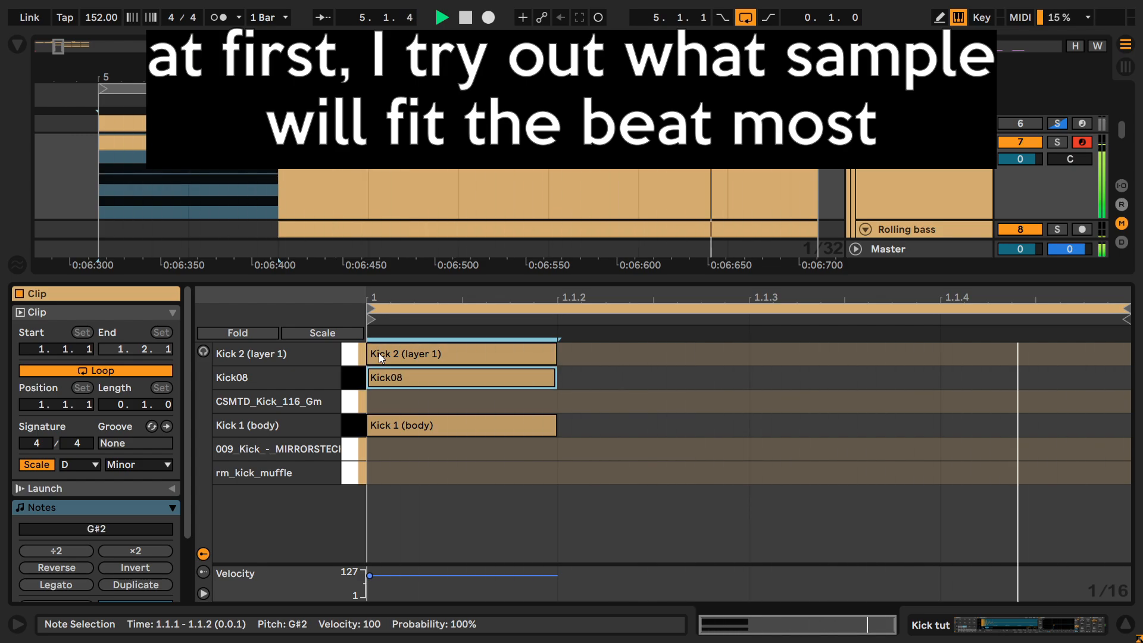
Step: Audition the copied note on the other kick samples down to rm_kick_muffle, settle on 009_Kick_-_MIRRORSTECHNO_Zenhiser and stop playback
key("Down")
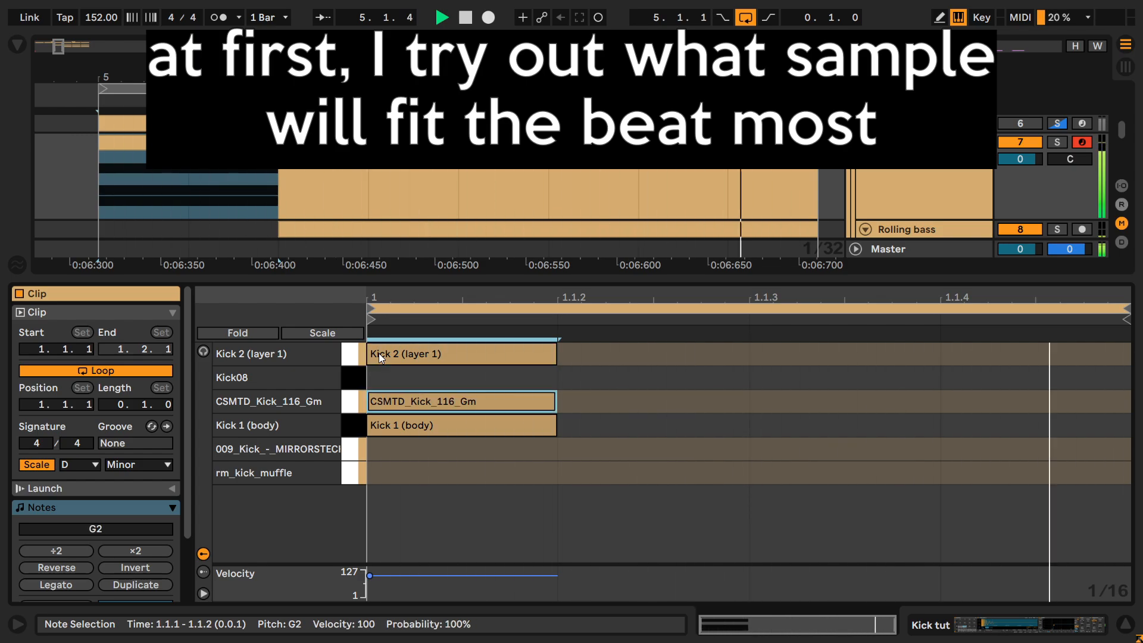
key("Down")
key("Down")
key("Down")
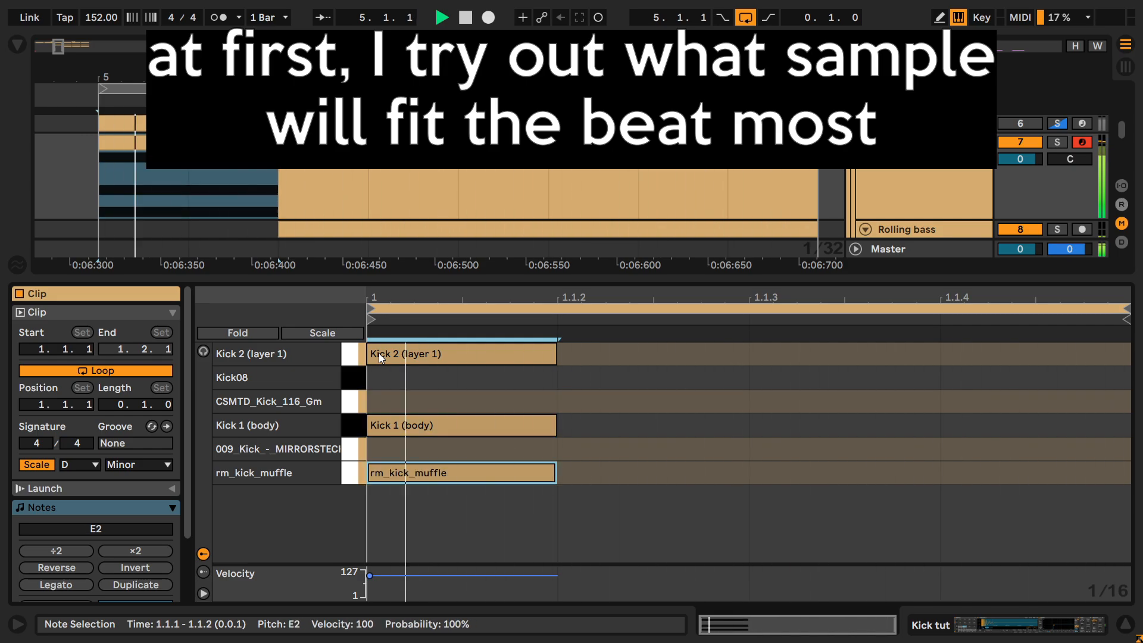
key("Up")
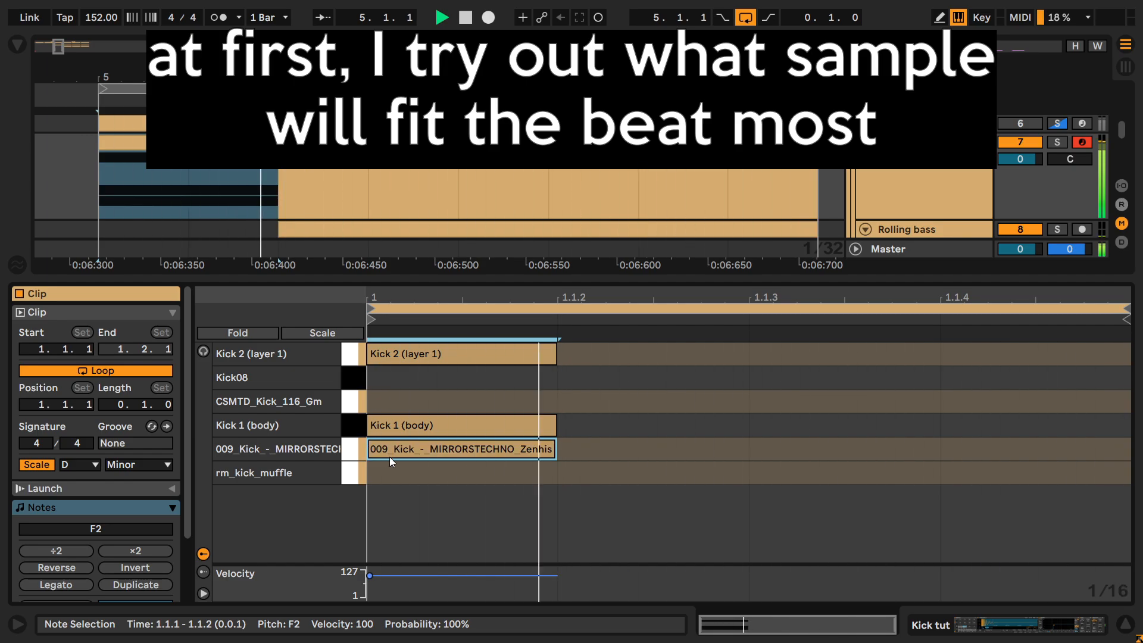
key("space")
Step: Return to the device chain and rename the 009_Kick_-_MIRRORSTECHNO_Zenhiser sampler as Kick 3 (layer 2)
key("shift+Tab")
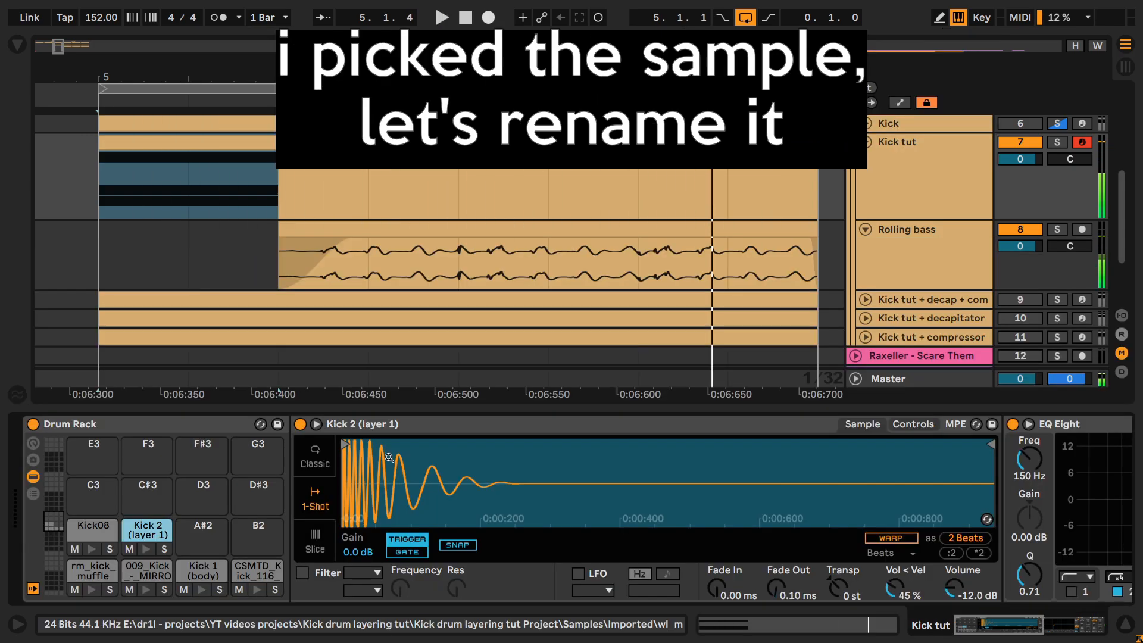
left_click(355, 430)
key("ctrl+r")
type("K")
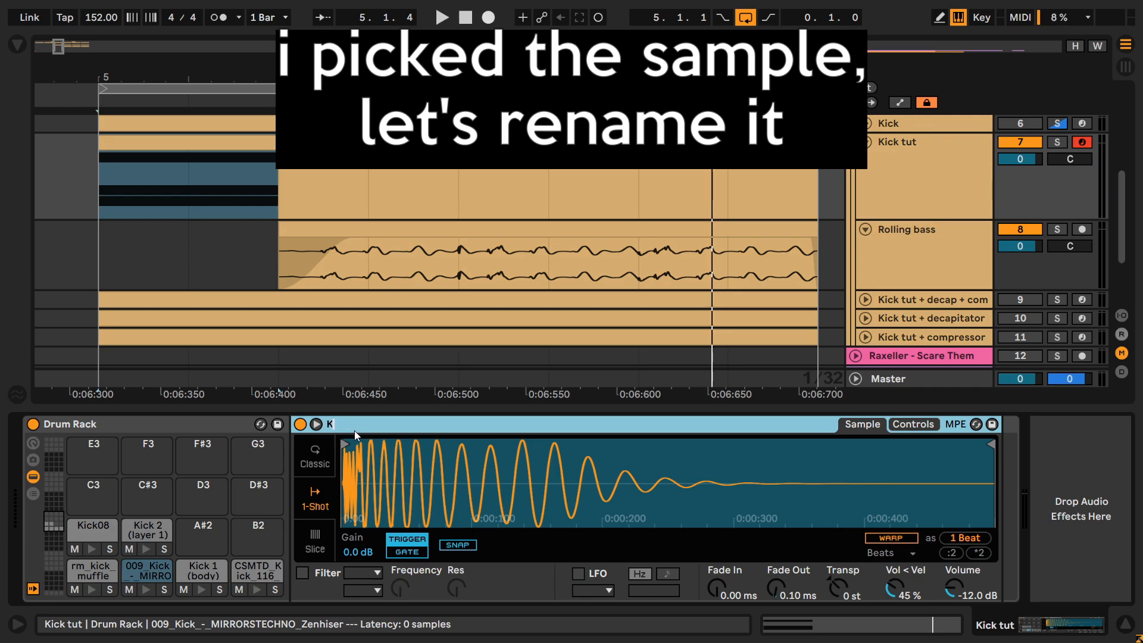
type("cik 3 (layer 2)")
key("Return")
Step: During playback, add EQ Eight after Kick 3 (layer 2) and make band 1 a steep low-cut filter at 177 Hz
key("space")
left_click(18, 45)
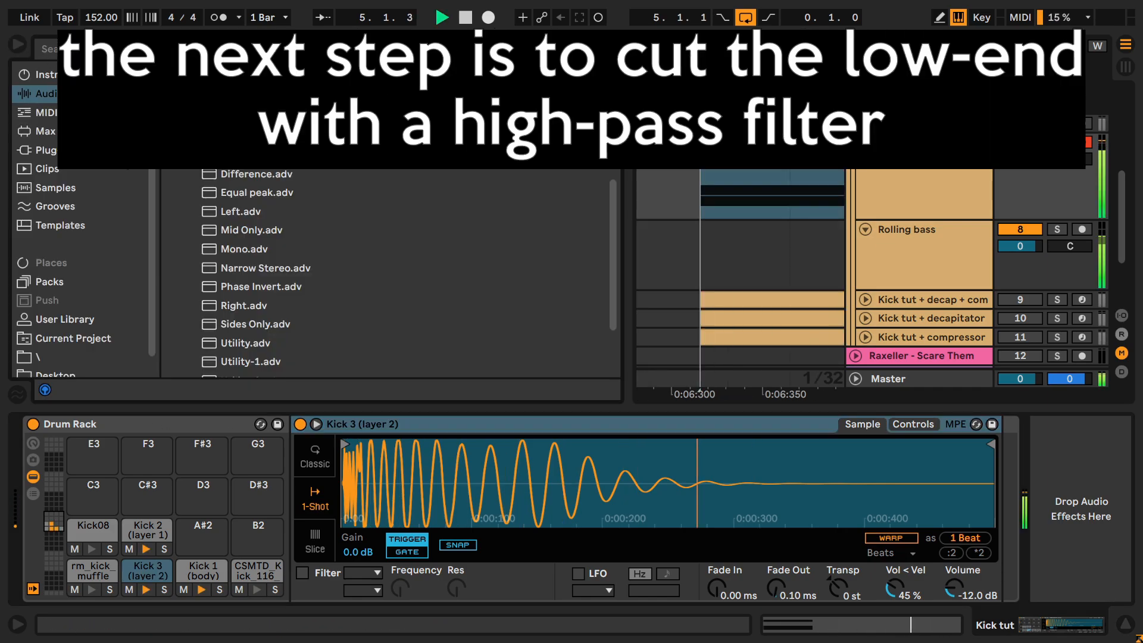
left_click_drag(228, 201, 1000, 534)
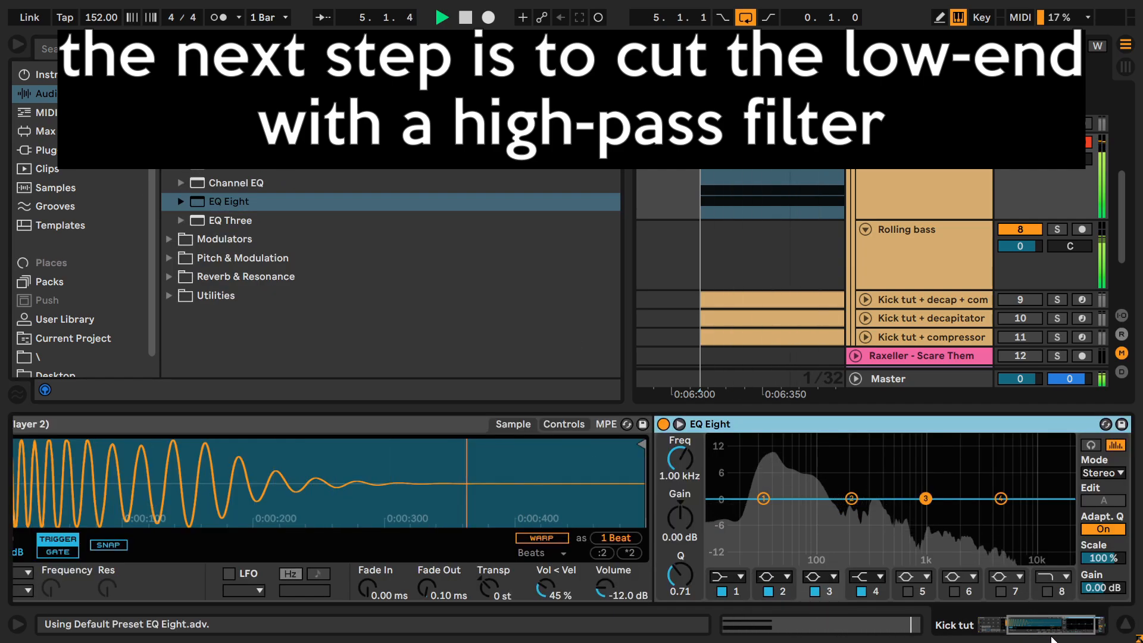
left_click(597, 577)
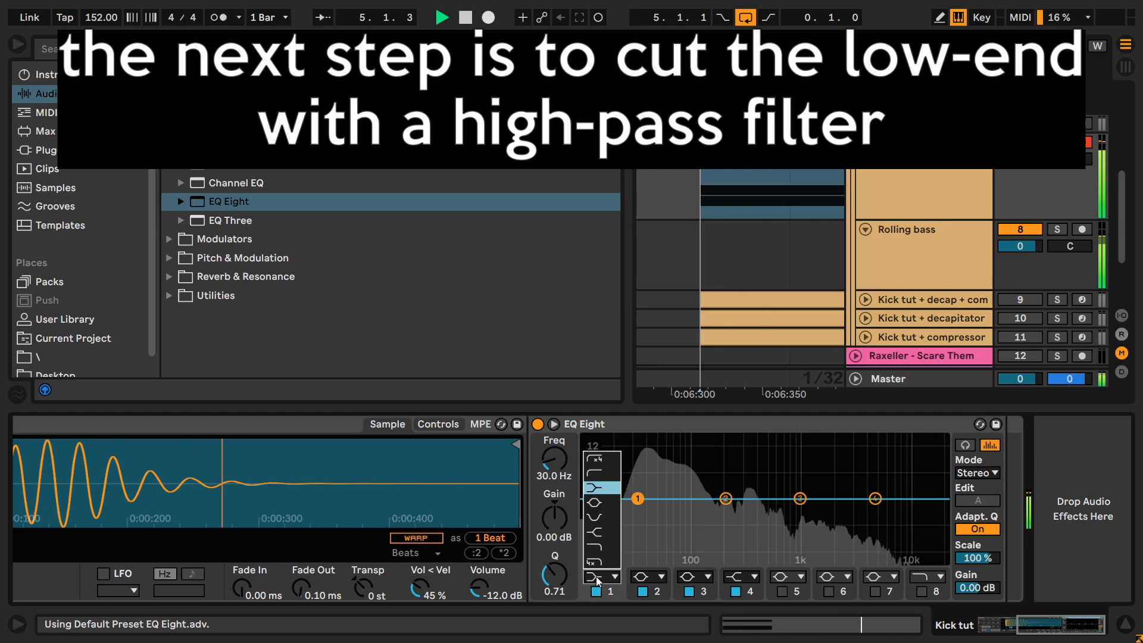
left_click(592, 459)
left_click_drag(559, 459, 601, 444)
Step: Switch off bands 2, 3 and 4 in the expanded EQ Eight, then bypass and re-enable the device to compare
left_click(553, 424)
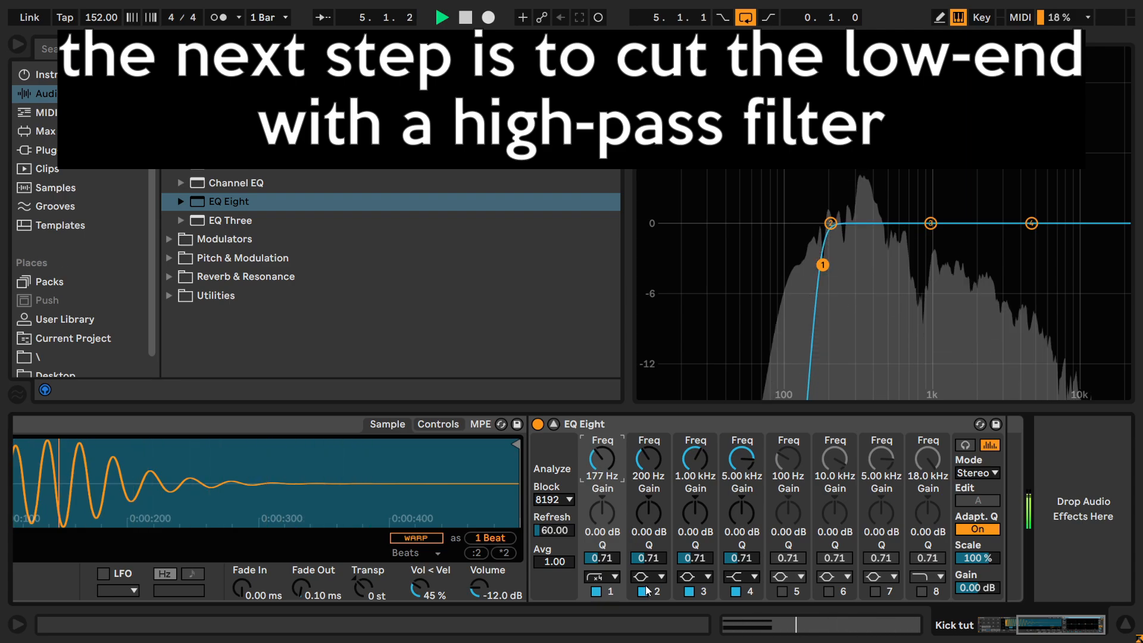
left_click(642, 591)
left_click(689, 591)
left_click(735, 591)
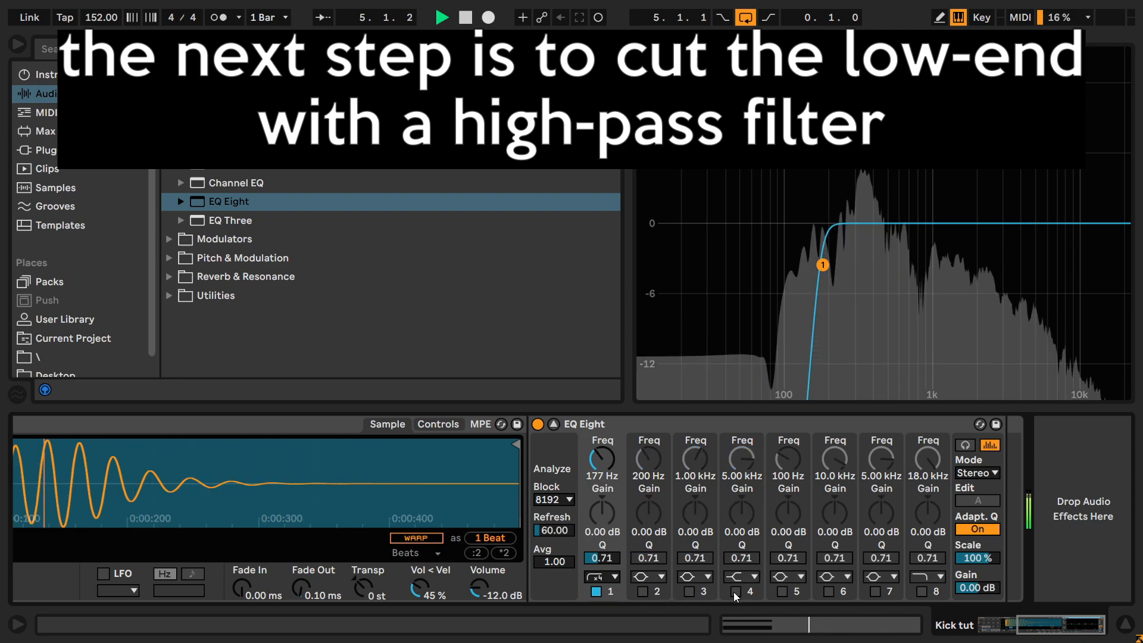
left_click(538, 424)
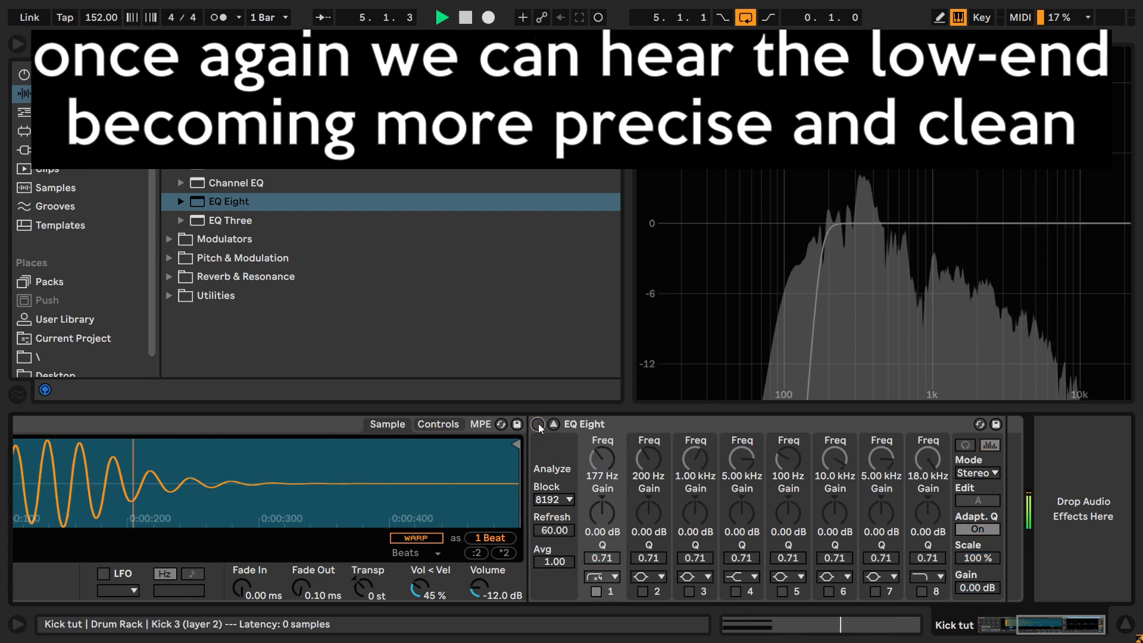
left_click(538, 423)
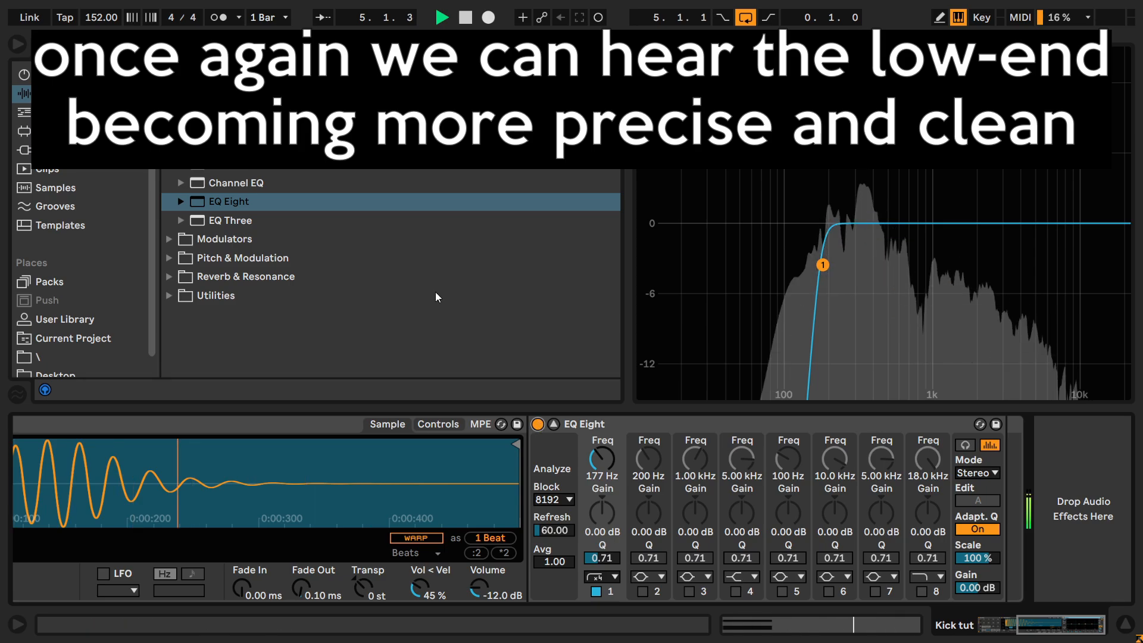
Step: Insert Utility's Phase Invert preset before EQ Eight in the Kick 3 (layer 2) chain, then bypass and re-enable it to compare
left_click(166, 297)
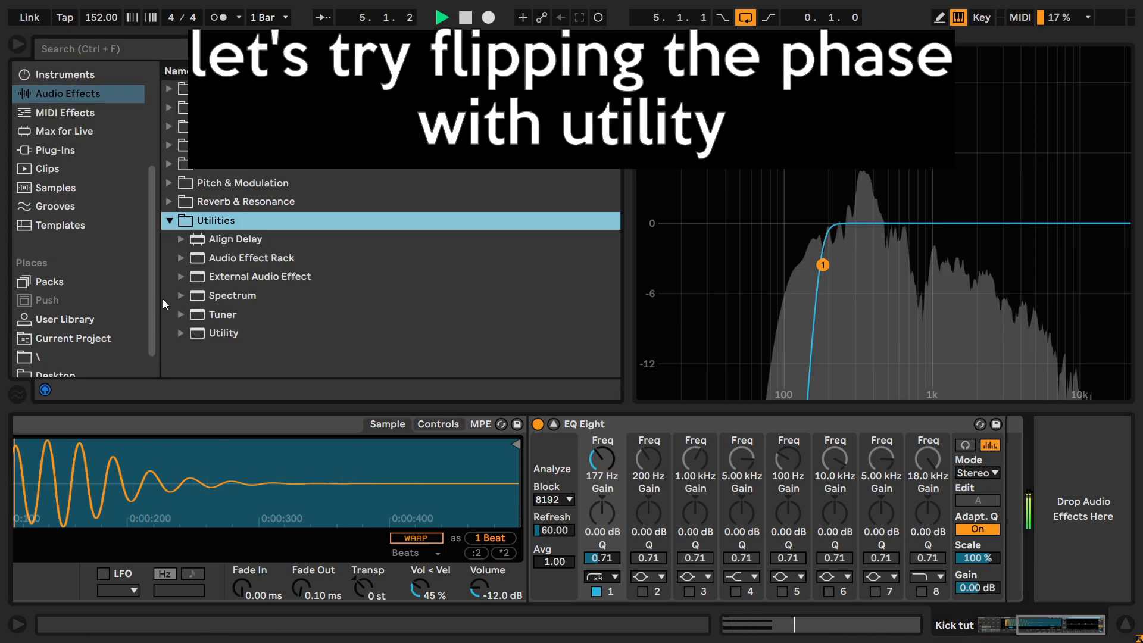
left_click(189, 331)
scroll(214, 316, "down", 6)
mouse_move(1093, 620)
left_mouse_down()
mouse_move(1033, 615)
mouse_move(1093, 620)
left_mouse_up()
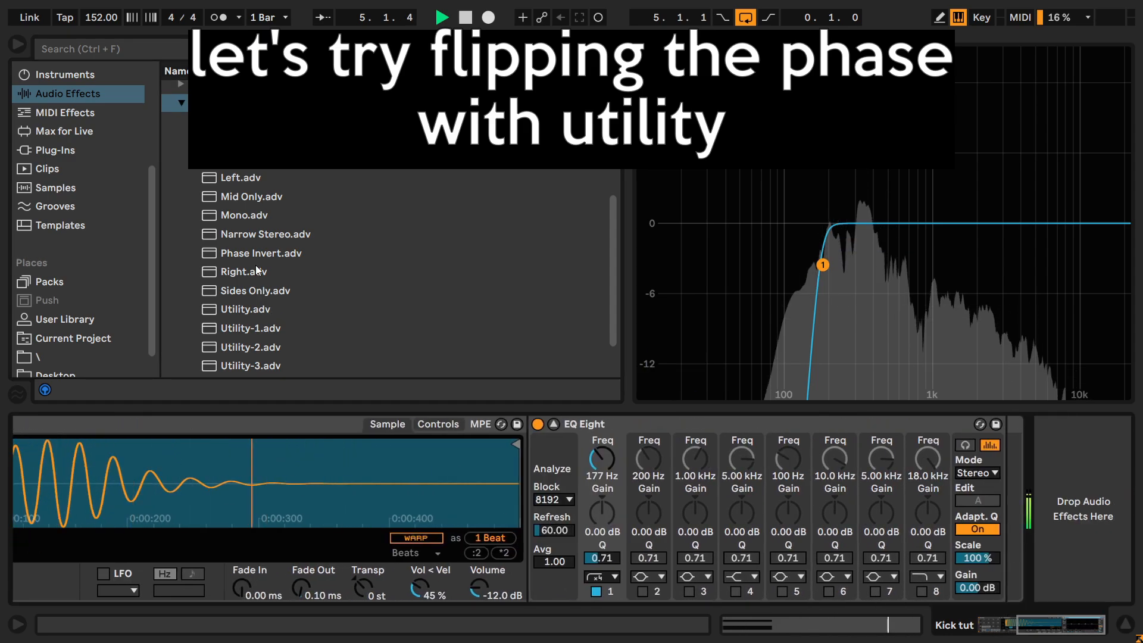
left_click_drag(265, 254, 532, 443)
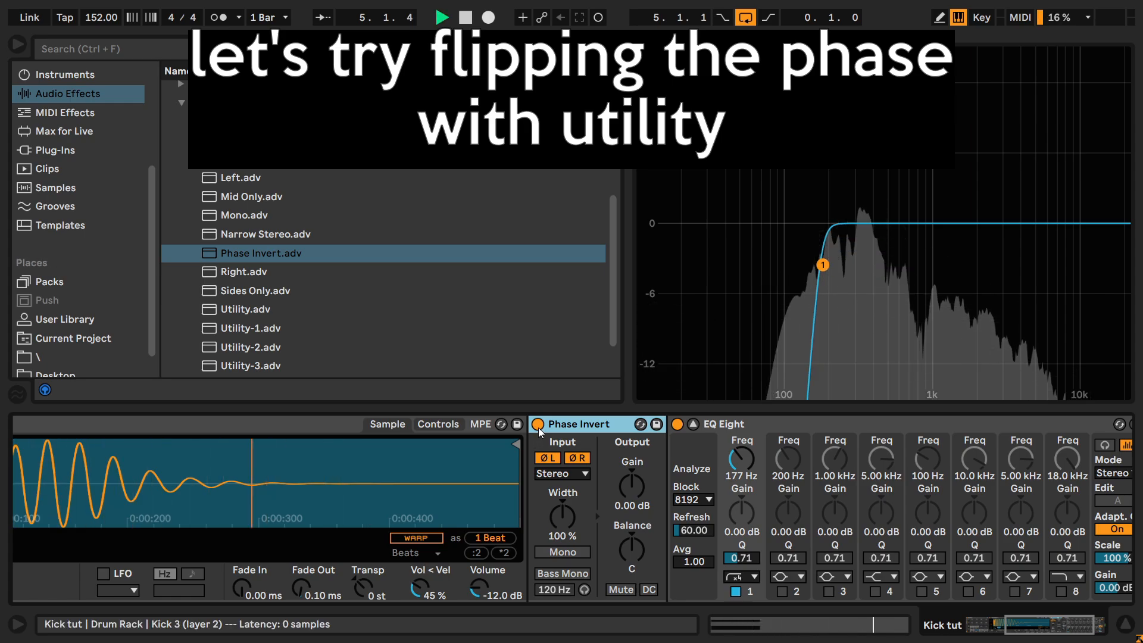
left_click(538, 427)
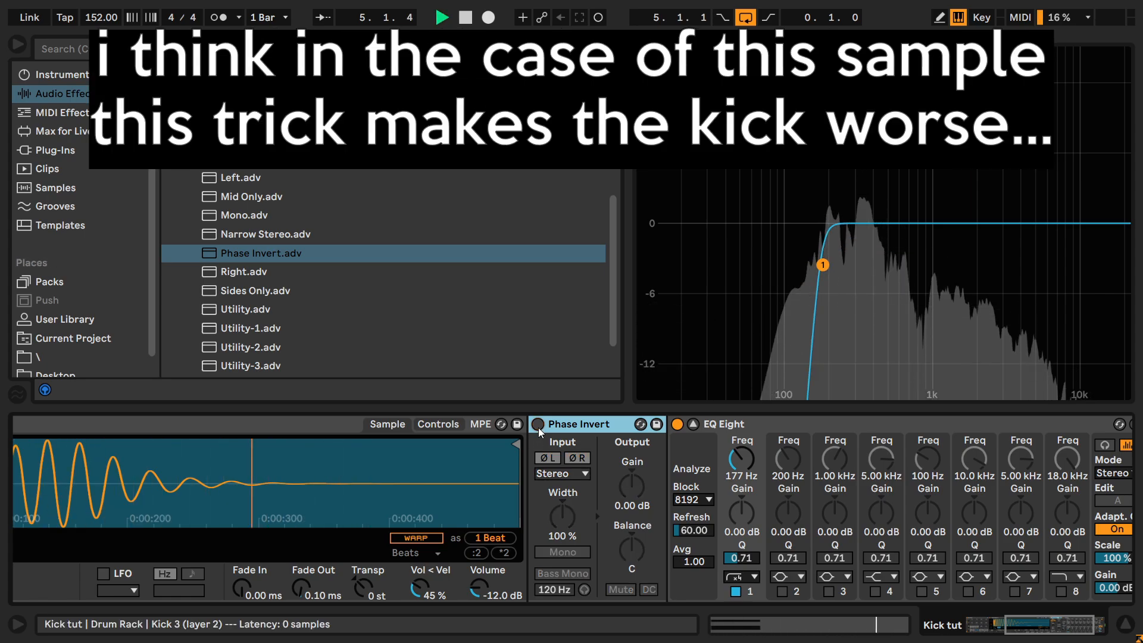
left_click(538, 425)
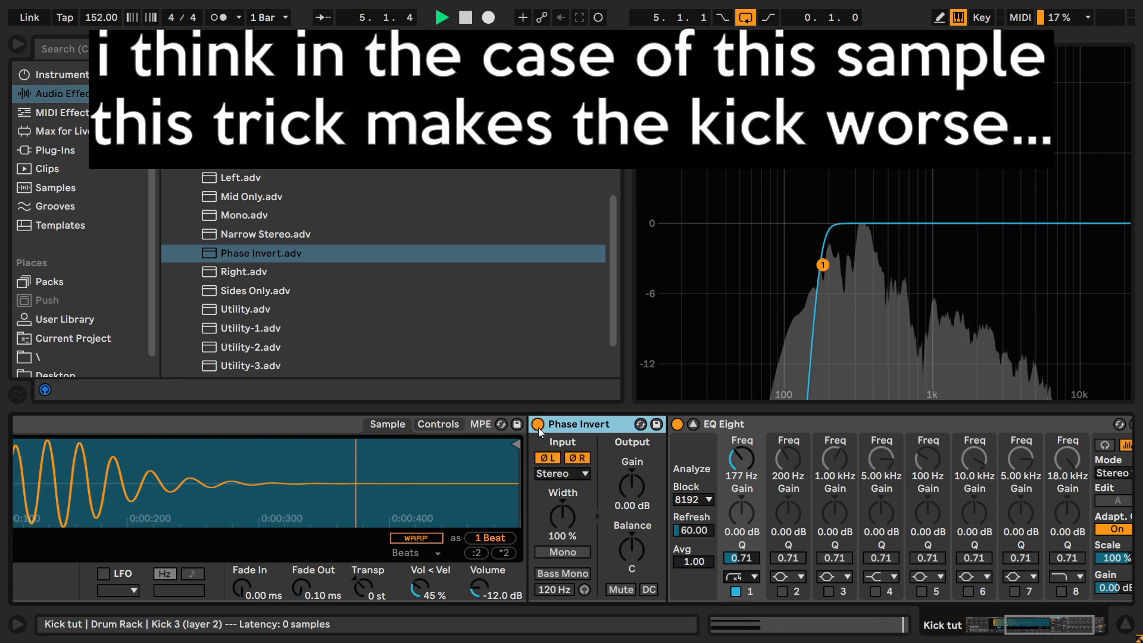
Step: Remove the Phase Invert Utility from the Kick 3 (layer 2) chain and move the sample's start point slightly later
left_click(538, 427)
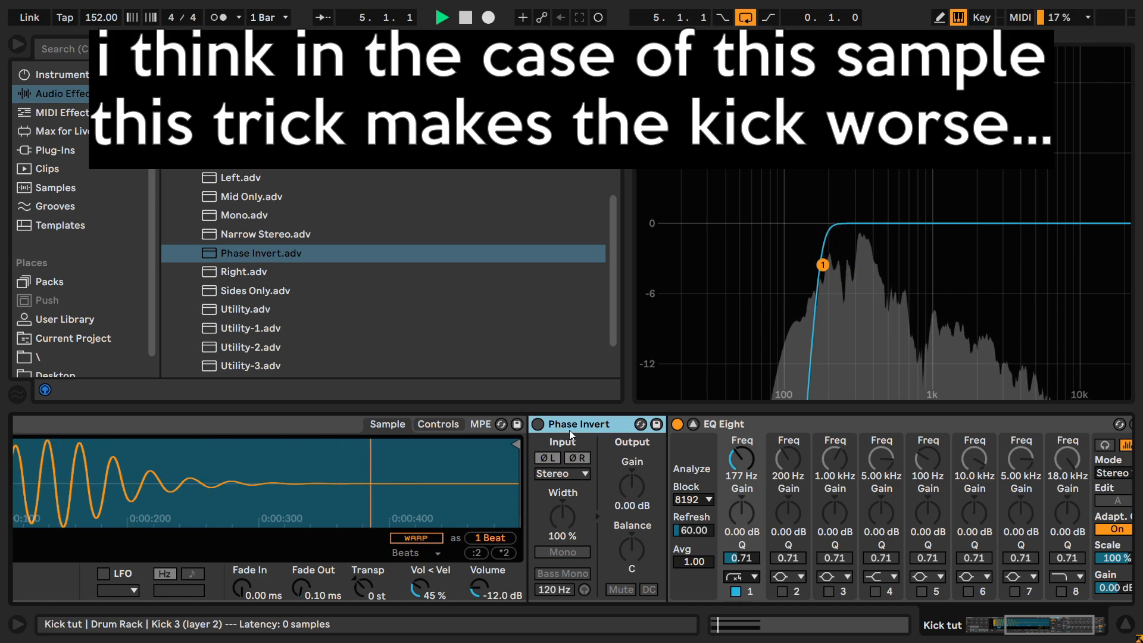
key("Delete")
left_click_drag(1040, 626, 980, 636)
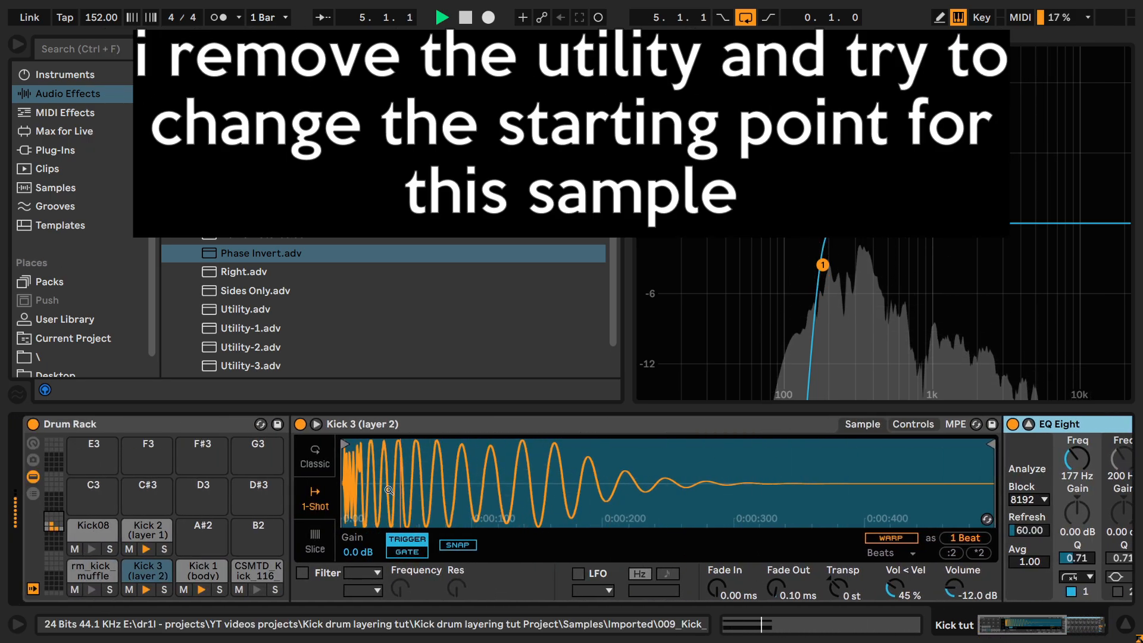
mouse_move(350, 487)
left_mouse_down()
mouse_move(350, 548)
mouse_move(350, 506)
left_mouse_up()
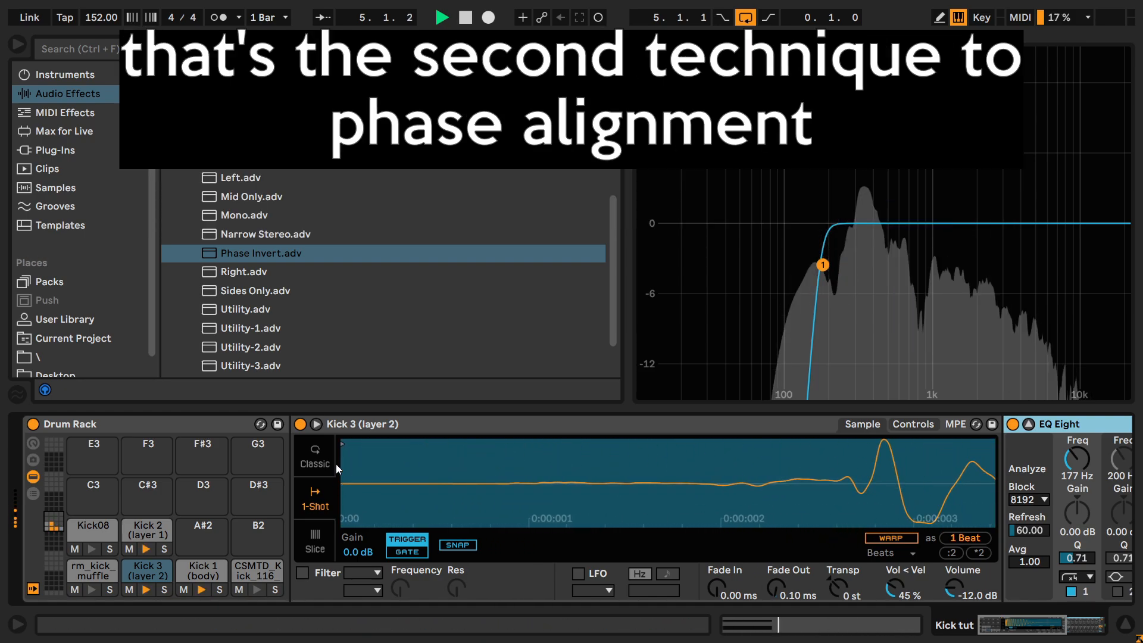
mouse_move(344, 443)
left_mouse_down()
mouse_move(741, 445)
mouse_move(344, 444)
mouse_move(487, 444)
mouse_move(515, 424)
mouse_move(573, 424)
left_mouse_up()
left_click_drag(762, 492, 762, 442)
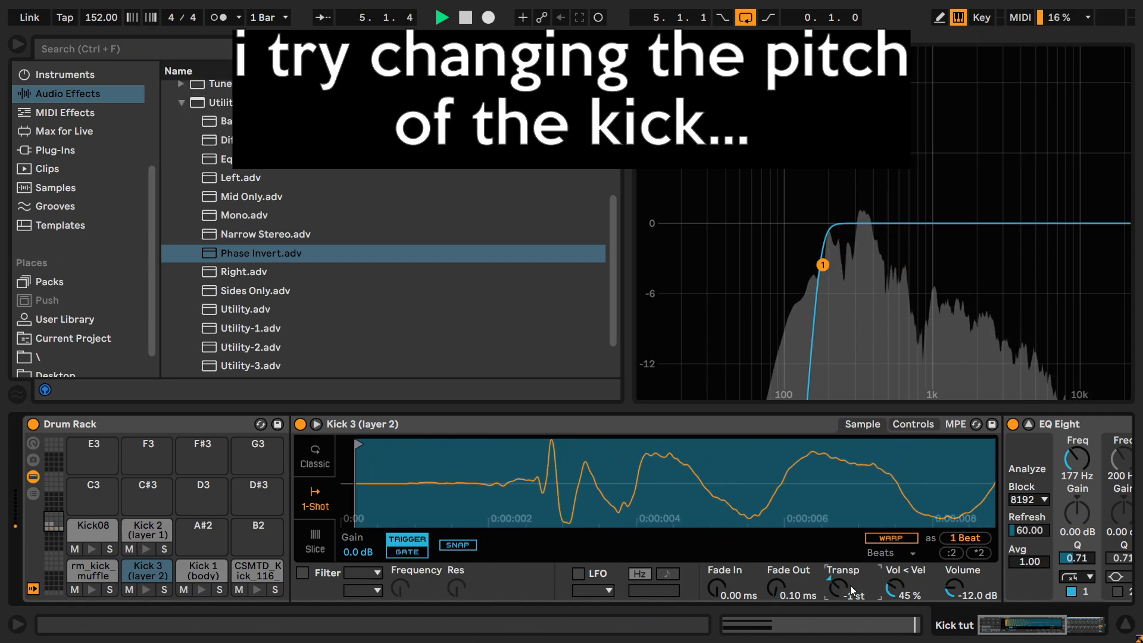
Step: Try transposing the Kick 3 (layer 2) sample up to +3 st, and reset the transposition to its default
left_click_drag(833, 574, 822, 536)
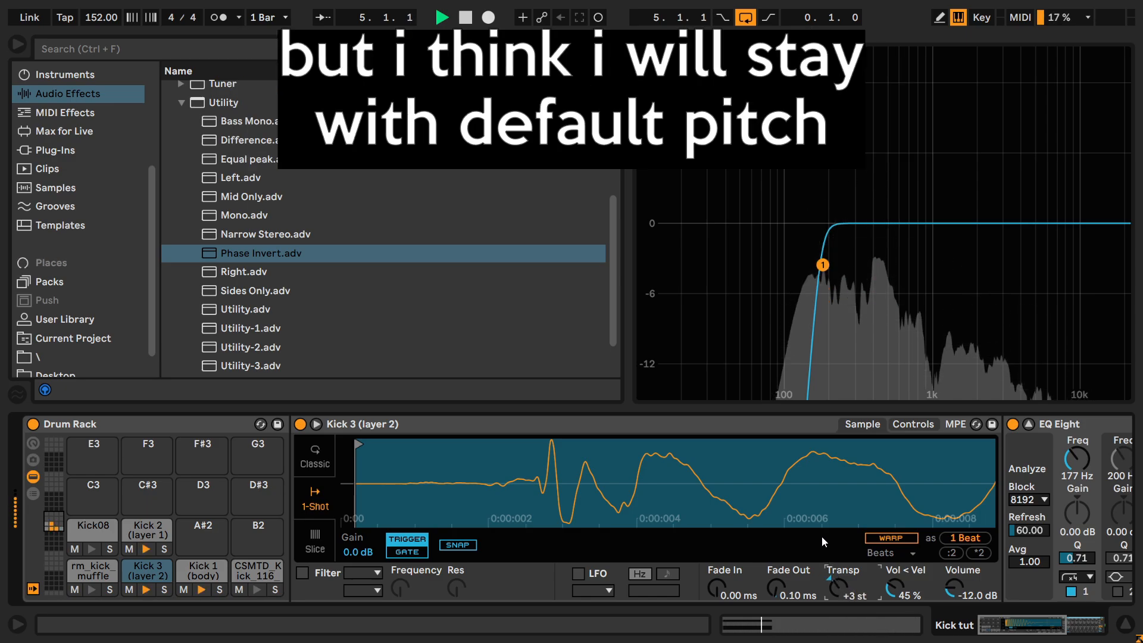
key("Delete")
Step: Shorten the Kick 3 (layer 2) sample by moving its end point to about 130 ms at a waveform zero crossing
left_click_drag(822, 466, 912, 441)
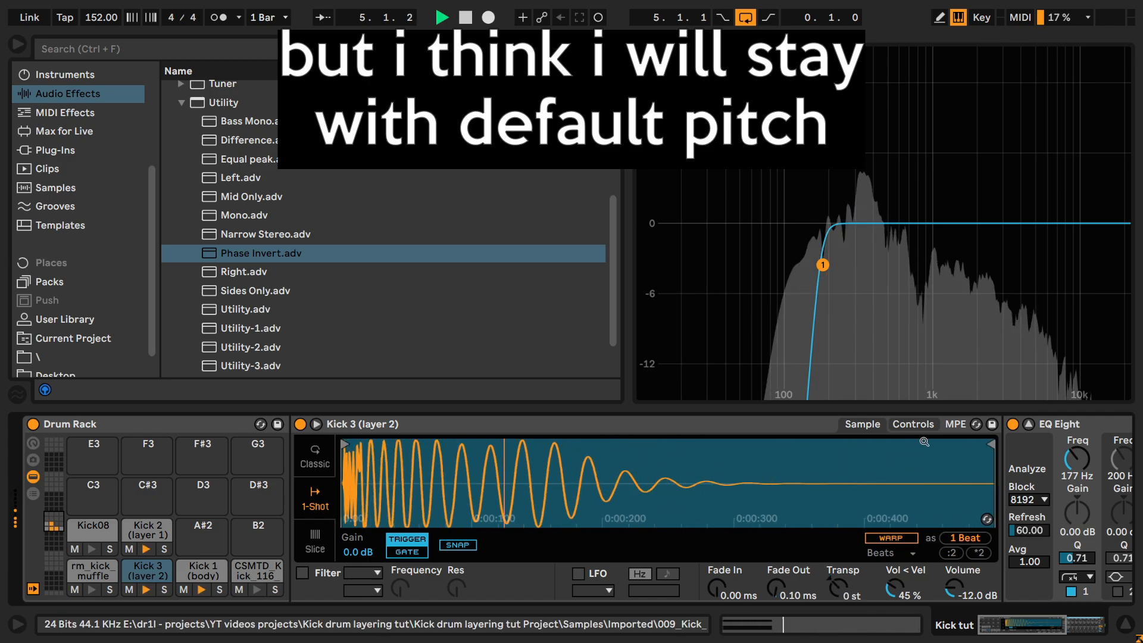
mouse_move(991, 443)
left_mouse_down()
mouse_move(485, 475)
mouse_move(503, 498)
left_mouse_up()
mouse_move(546, 443)
left_mouse_down()
mouse_move(405, 438)
mouse_move(501, 441)
mouse_move(497, 467)
mouse_move(625, 440)
left_mouse_up()
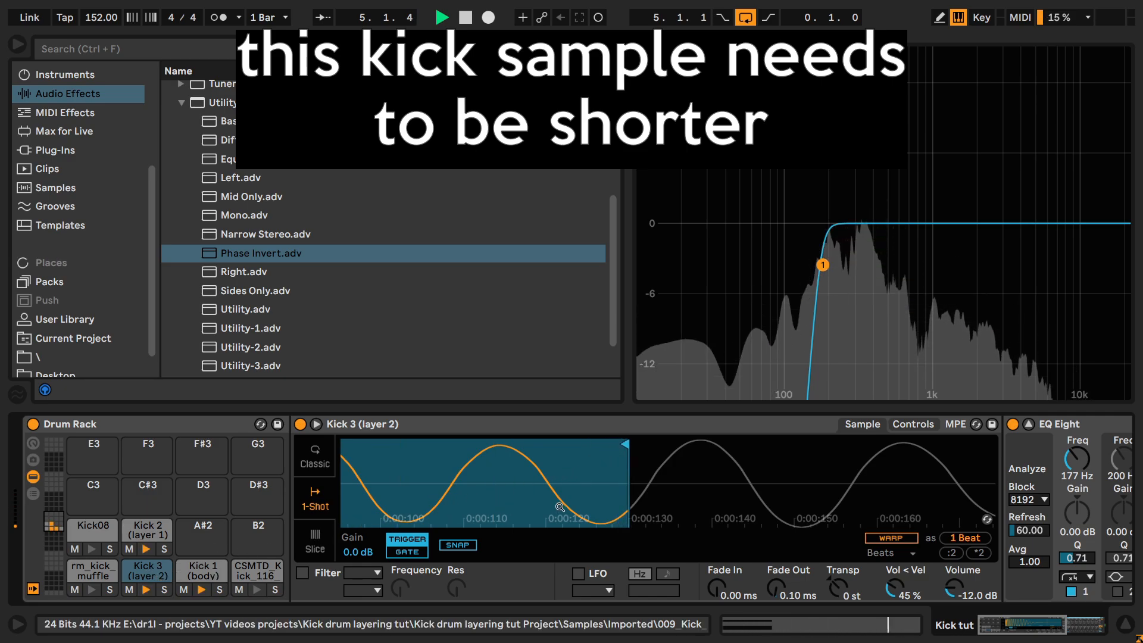
left_click(150, 570)
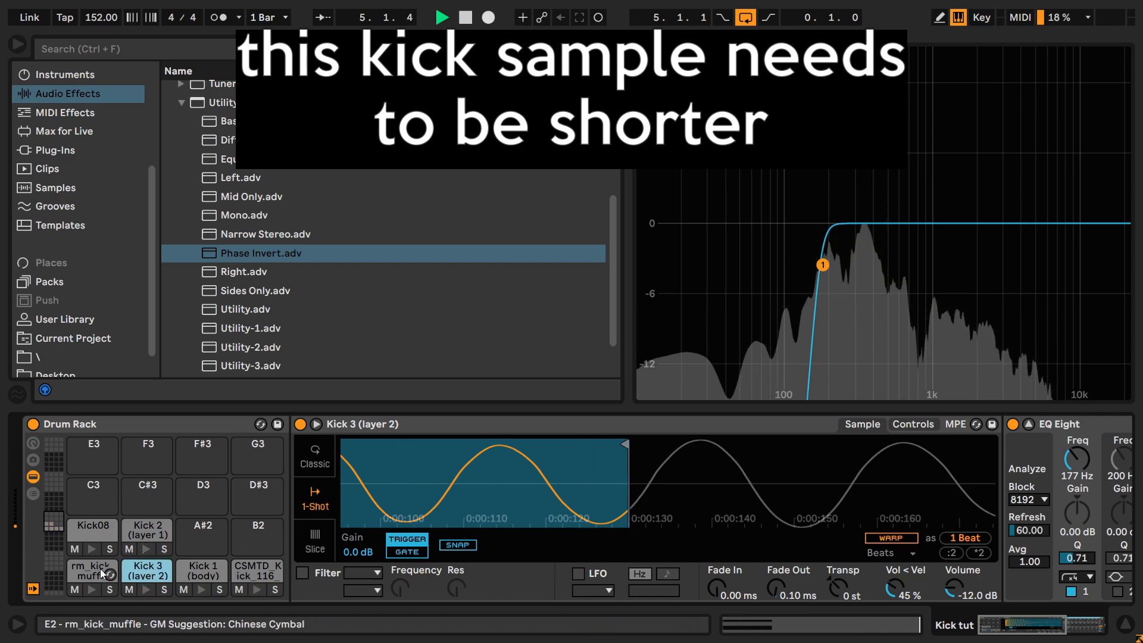
left_click_drag(416, 505, 417, 413)
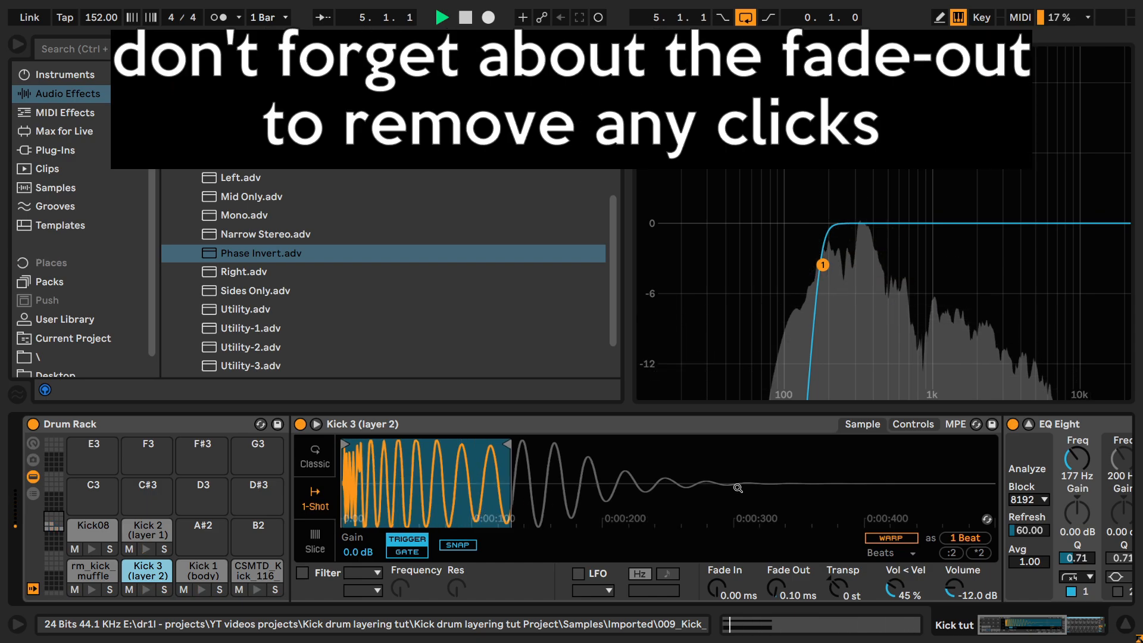
Step: Set the Kick 3 (layer 2) sample's fade-out to 13.5 ms and its volume to -18.8 dB
left_click(783, 584)
type("13.5")
key("Return")
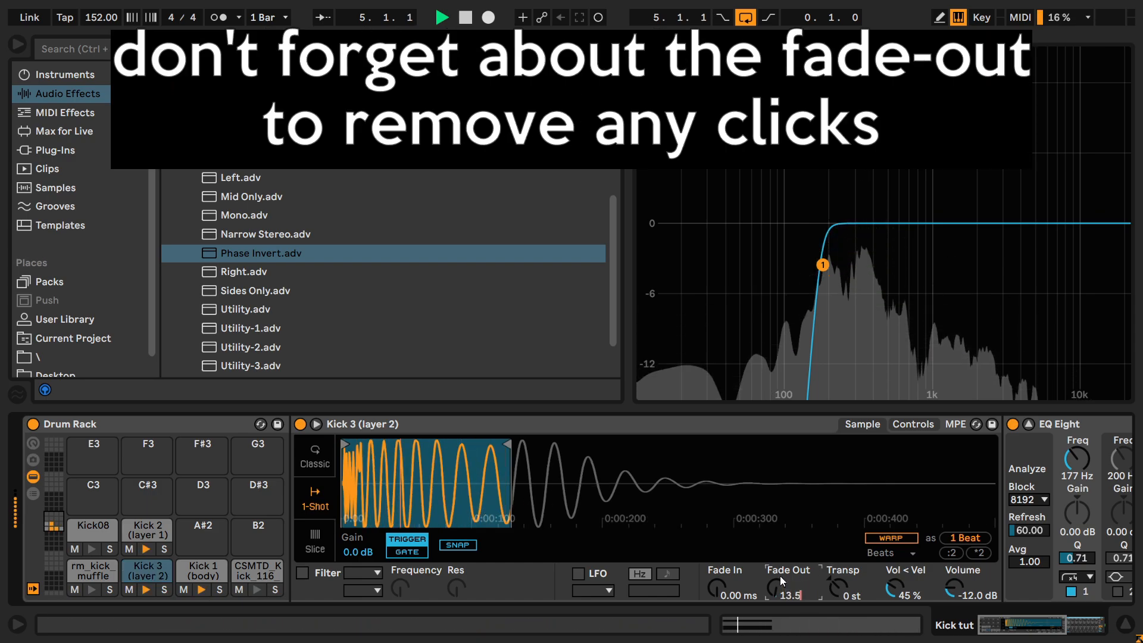
left_click(958, 593)
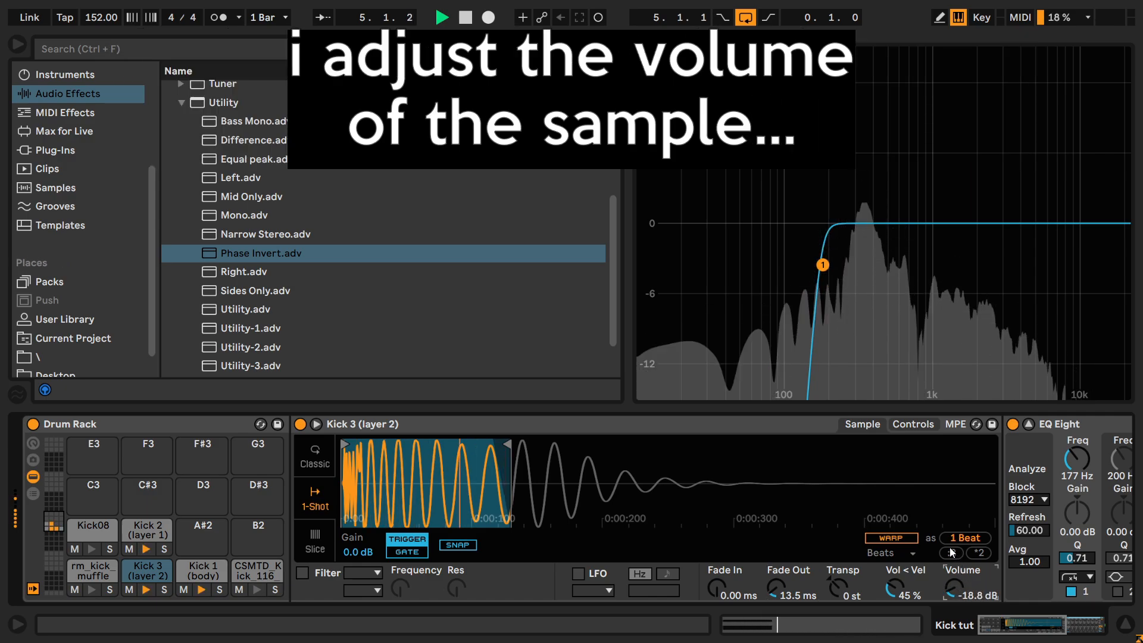
Step: Compare the kick with and without Kick 3 (layer 2) by muting and unmuting it, and collapse the expanded EQ Eight display
left_click(129, 589)
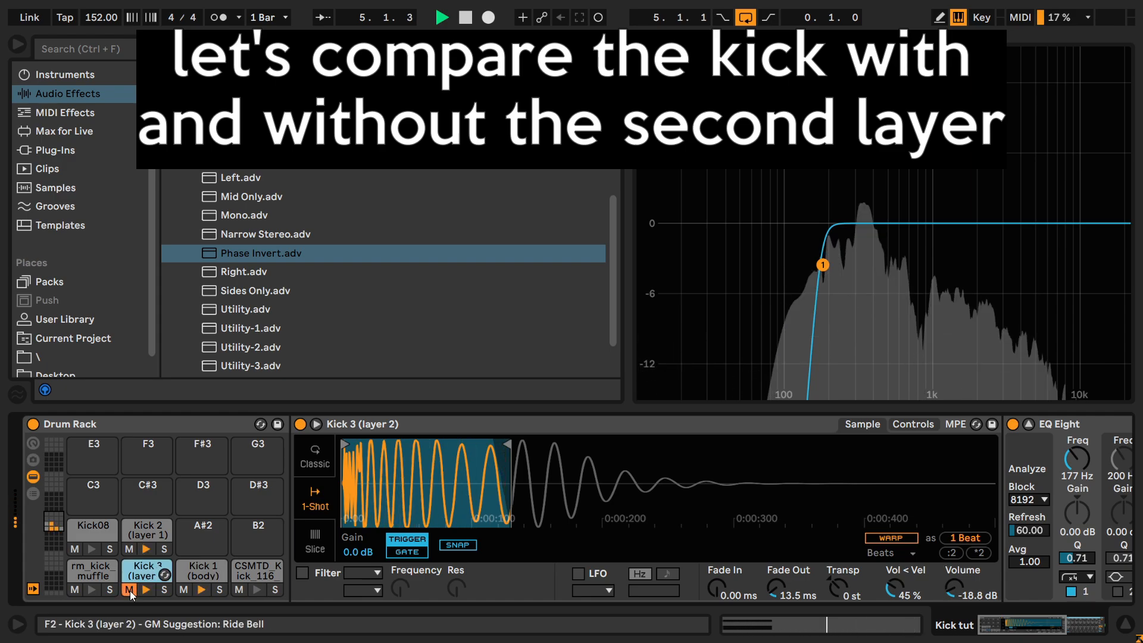
left_click(130, 591)
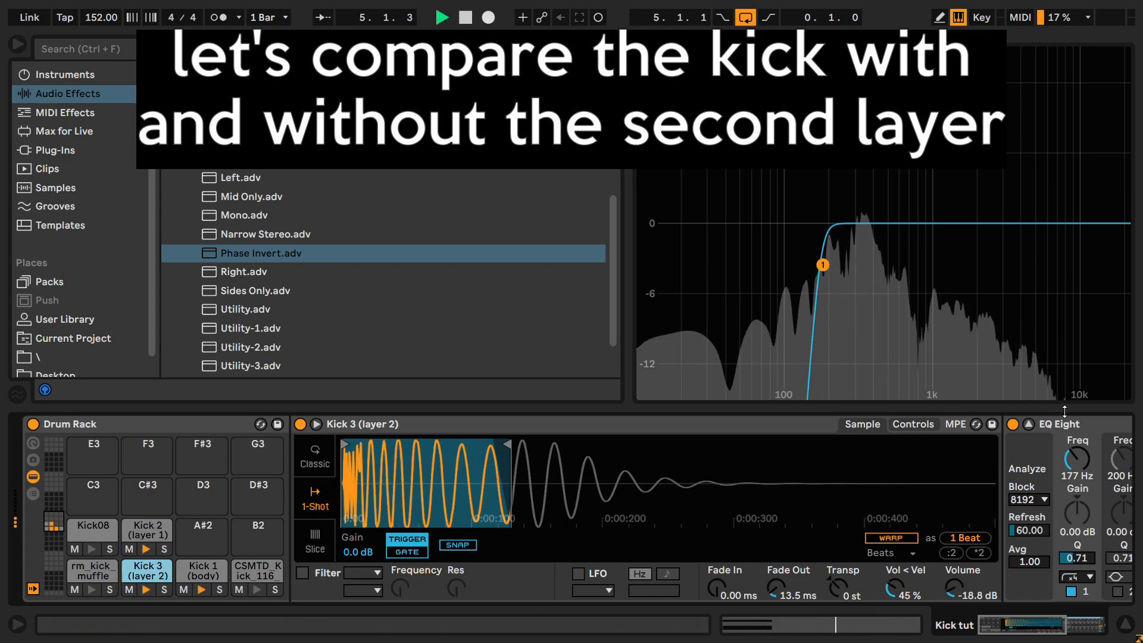
left_click(1029, 424)
left_click(128, 590)
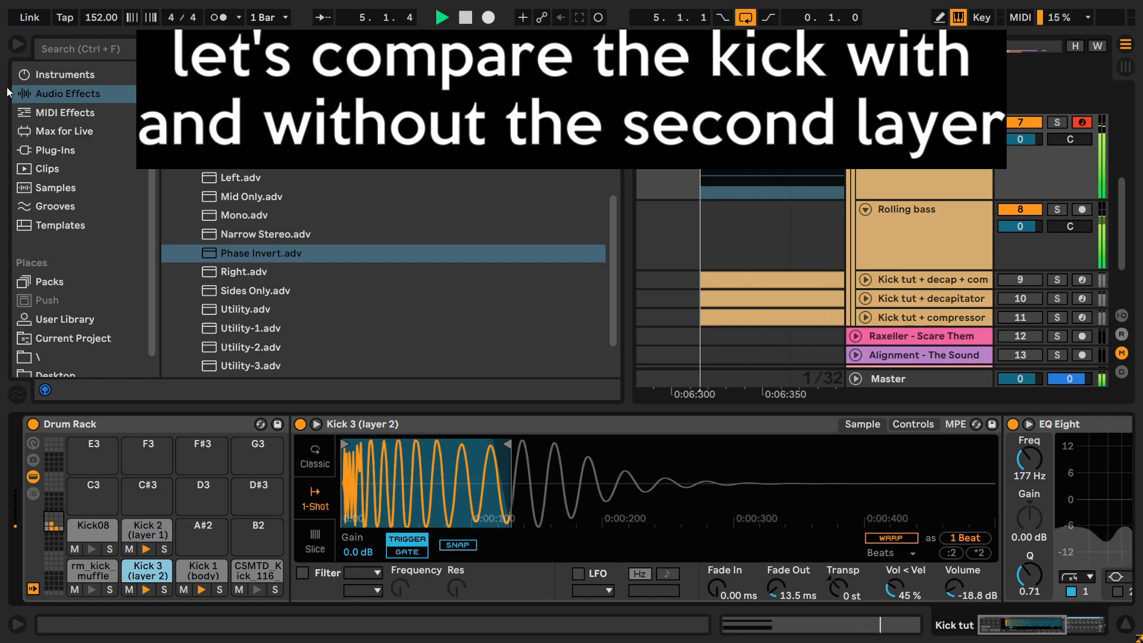
Step: Hide the browser and compare the kick and bass with the Azyr - Speed Masters reference by toggling its solo, stopping playback when done
key("ctrl+alt+b")
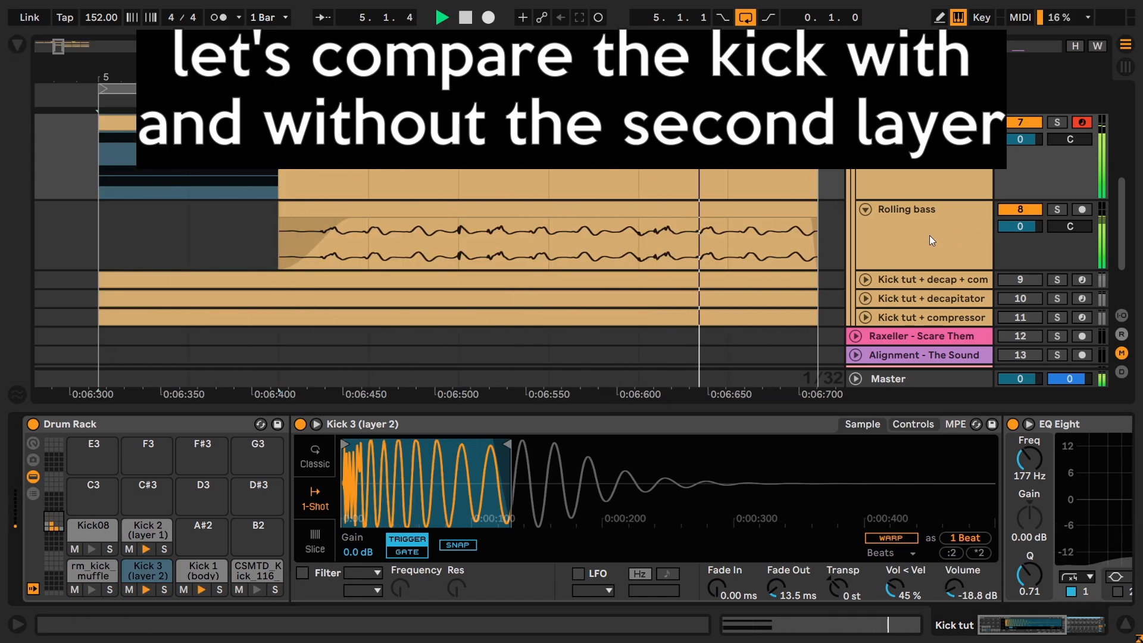
key("space")
scroll(959, 246, "up", 5)
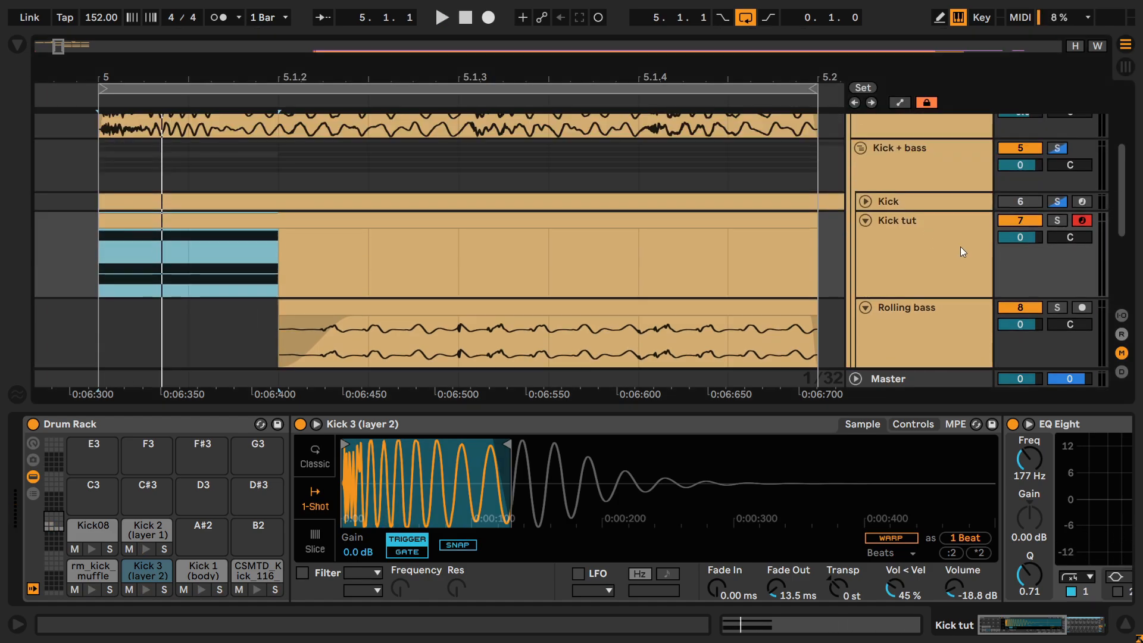
left_click(1052, 160)
key("space")
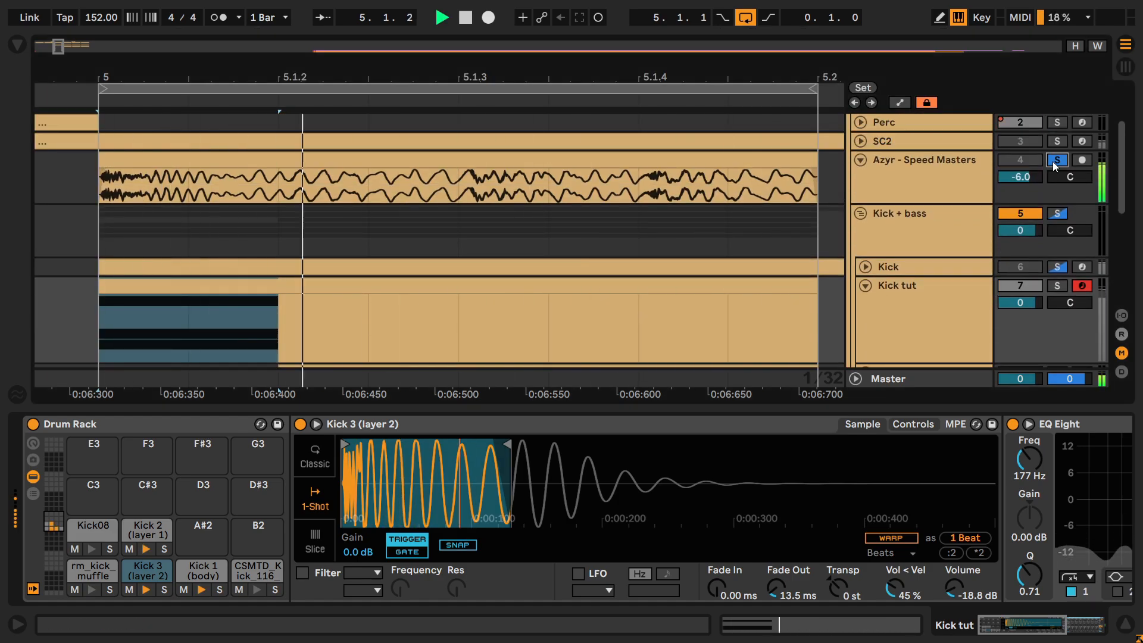
left_click(1053, 162)
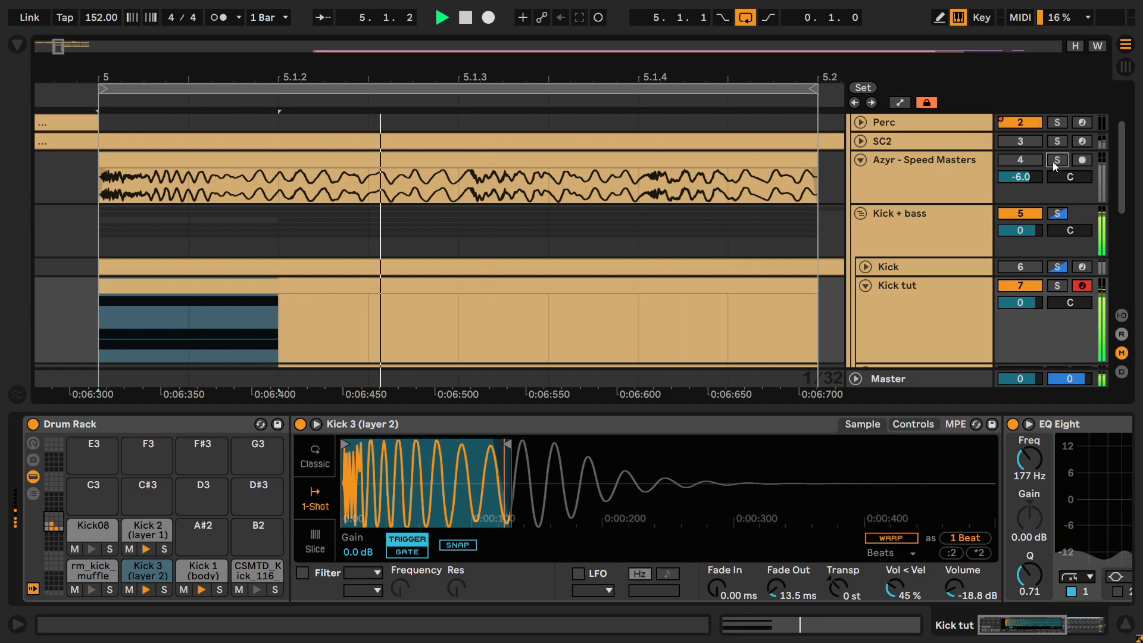
left_click(1053, 162)
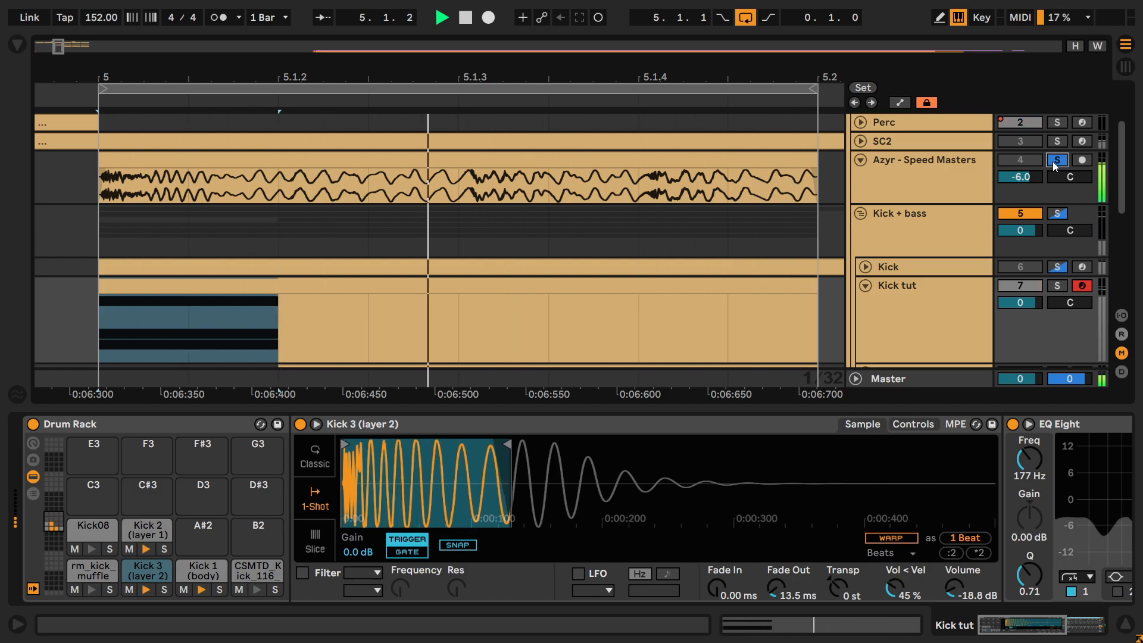
left_click(1053, 164)
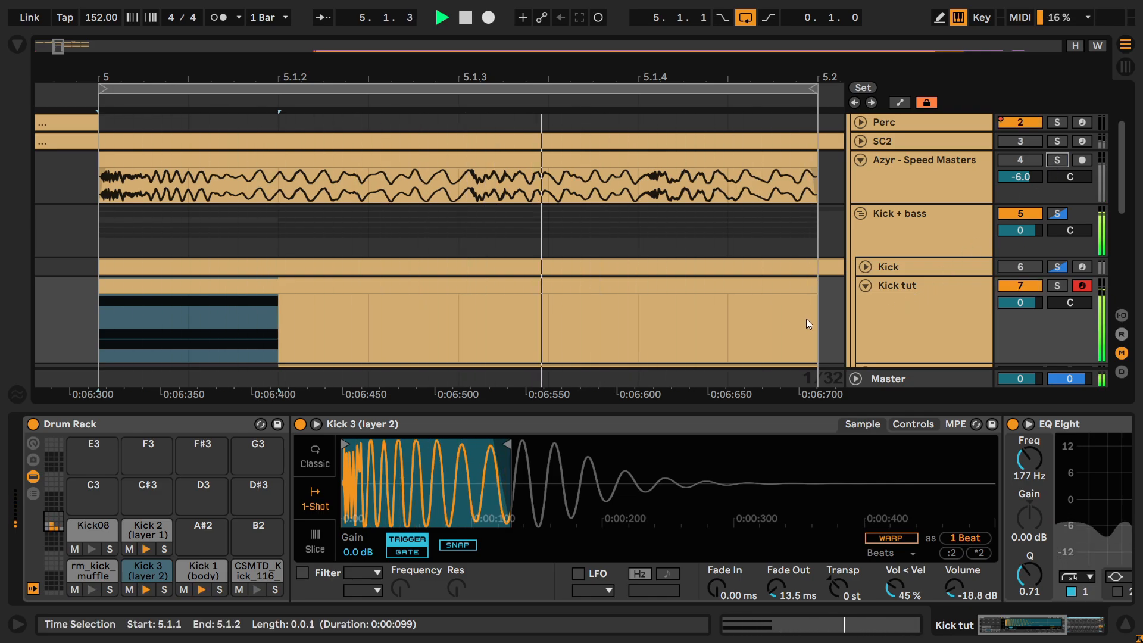
key("space")
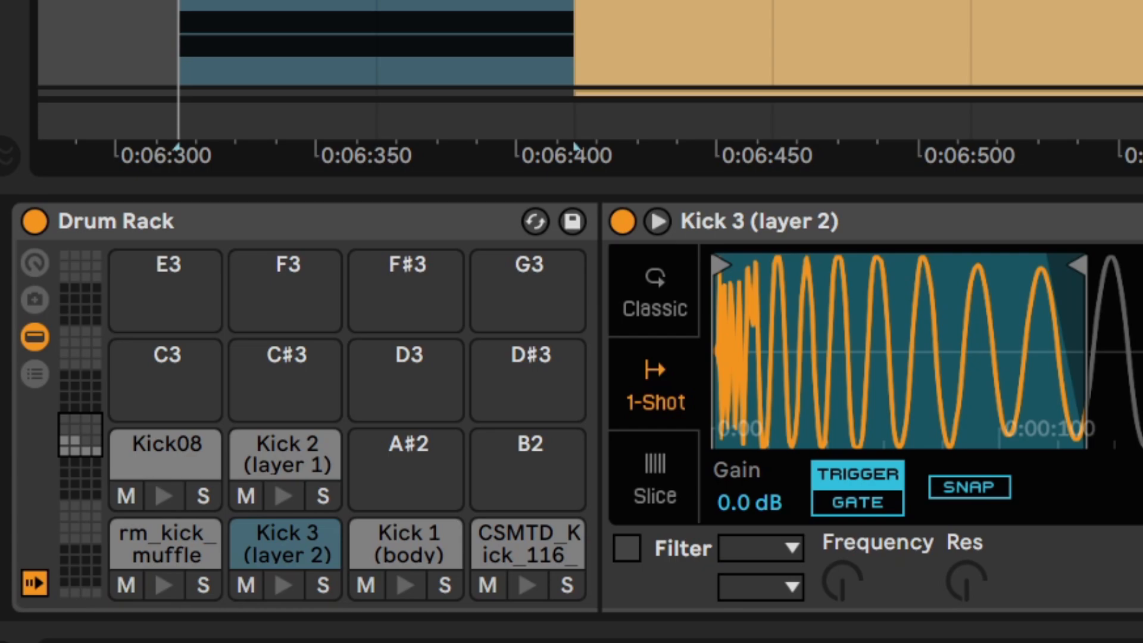
Step: Audition Kick 3 (layer 2), Kick 1 (body) and Kick 2 (layer 1) individually by soloing them in the Drum Rack
left_click(330, 587)
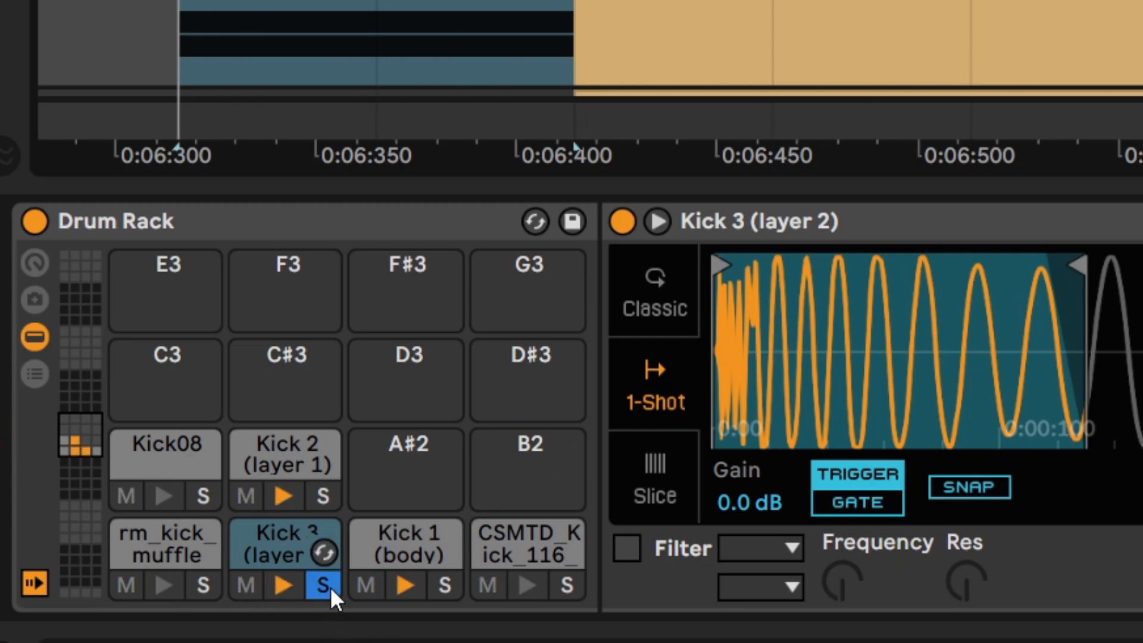
left_click(434, 587)
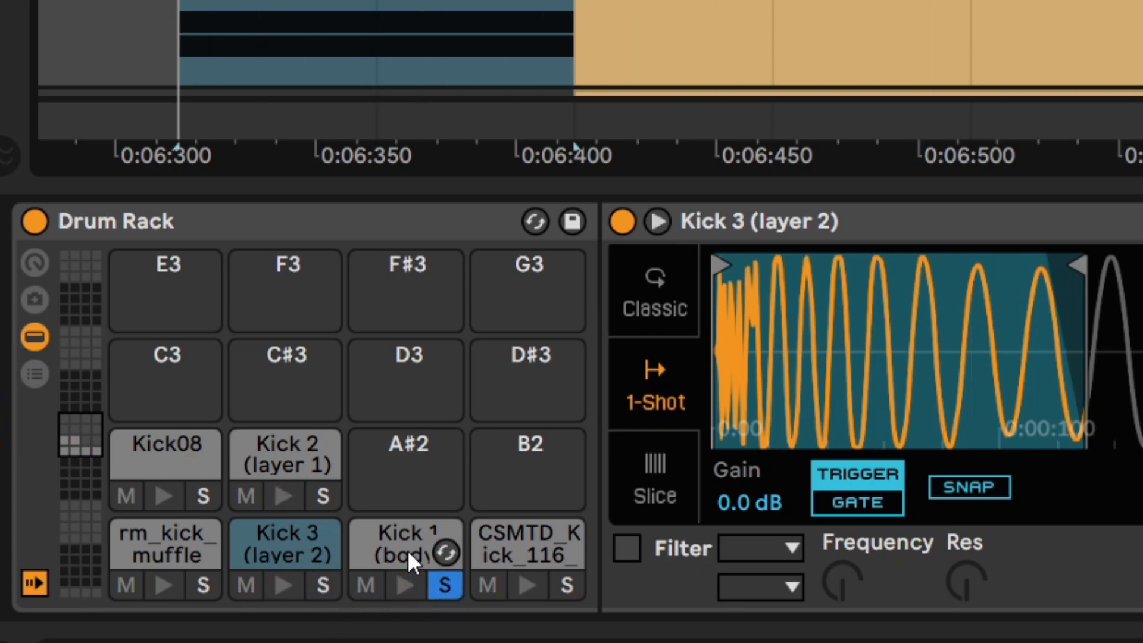
left_click(320, 497)
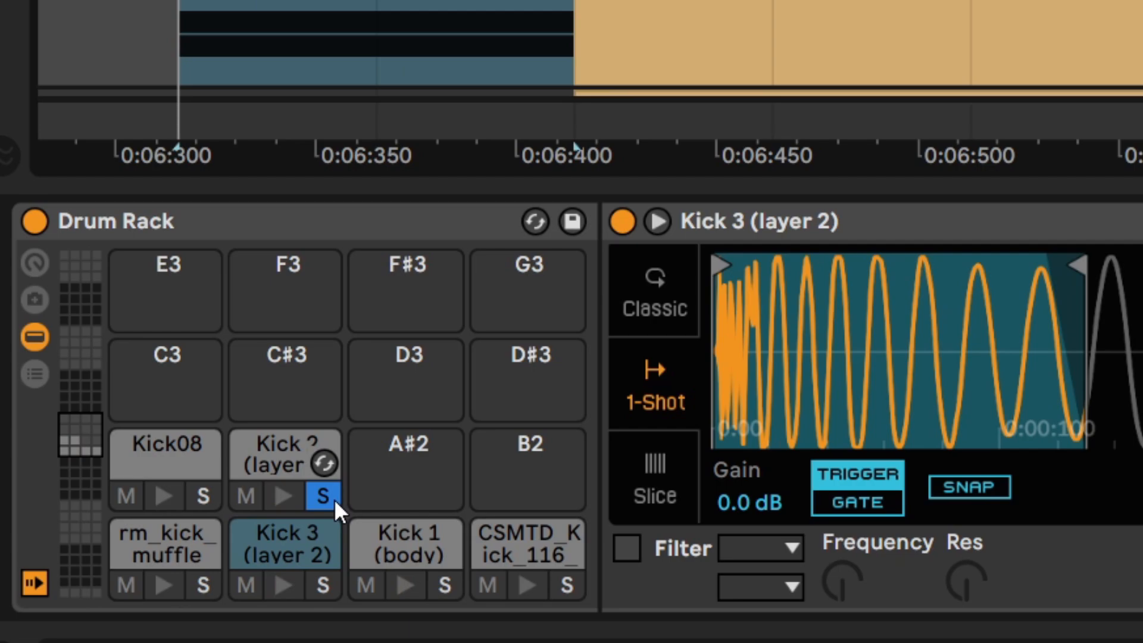
left_click(447, 586)
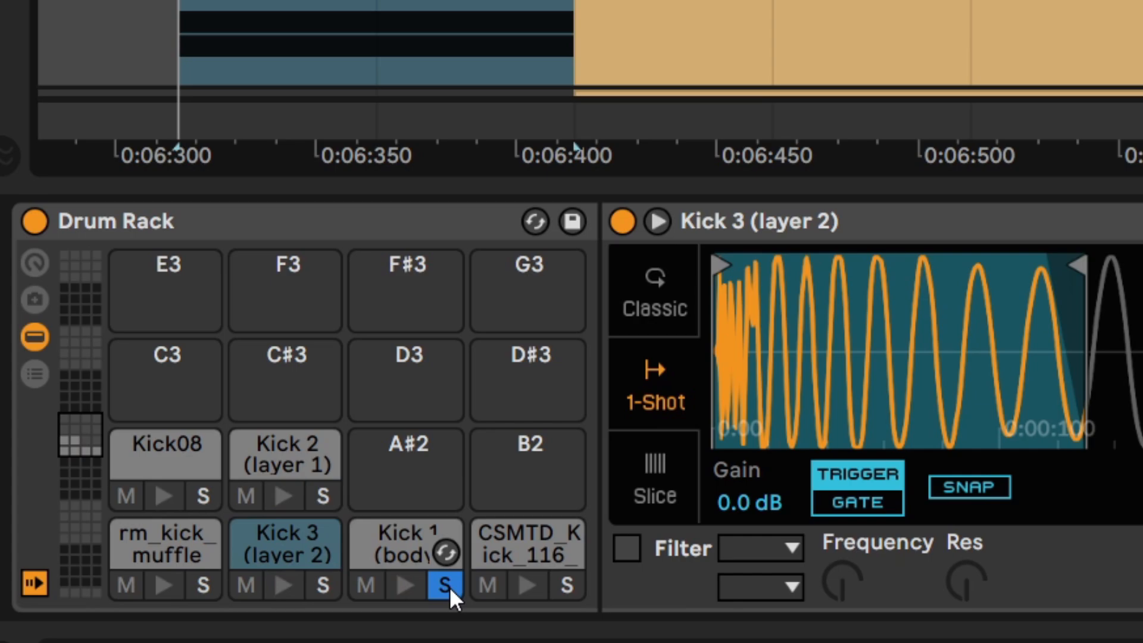
left_click(332, 491)
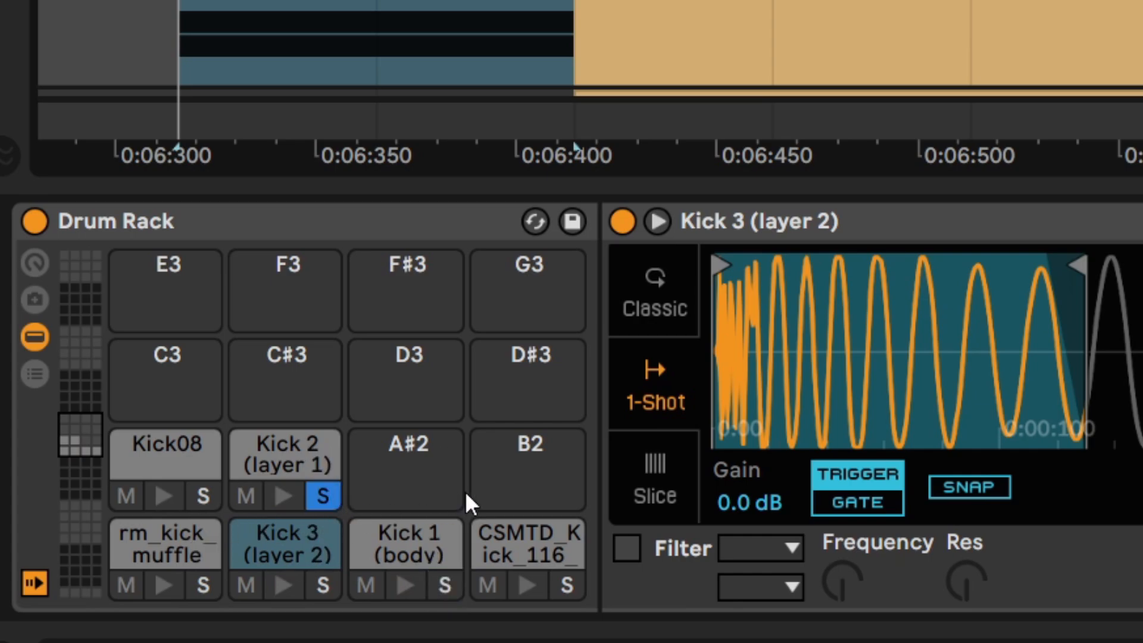
key("space")
left_click(324, 588)
key("space")
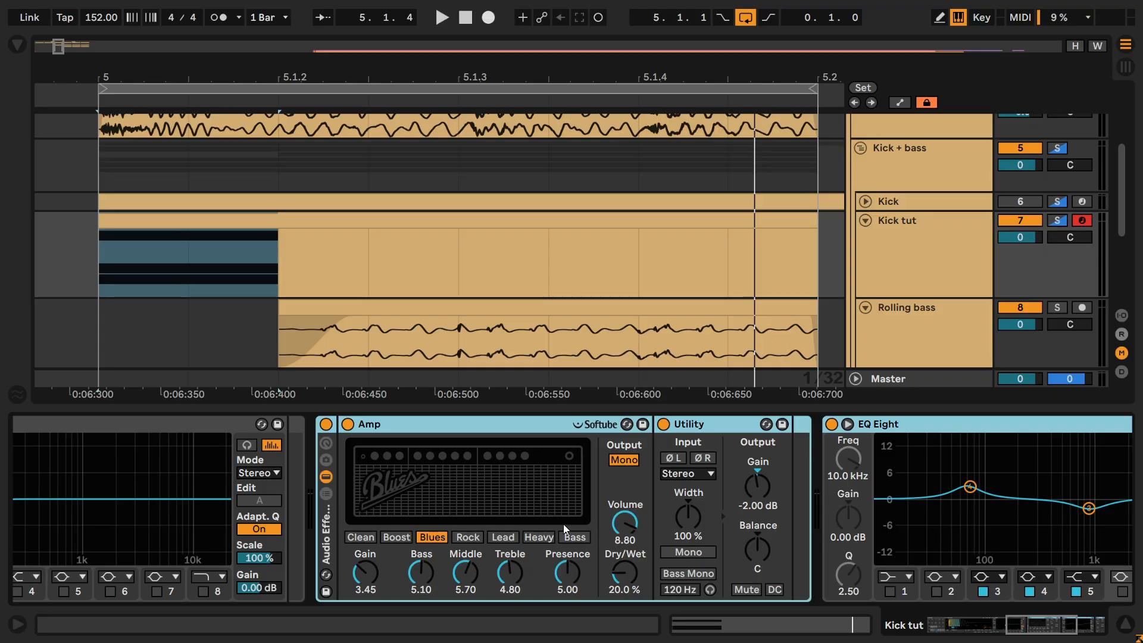
Step: During playback, bypass the Amp rack, EQ Eight and Utility after the Drum Rack, then toggle the Amp rack to compare and leave it on
left_click_drag(1056, 623, 1072, 623)
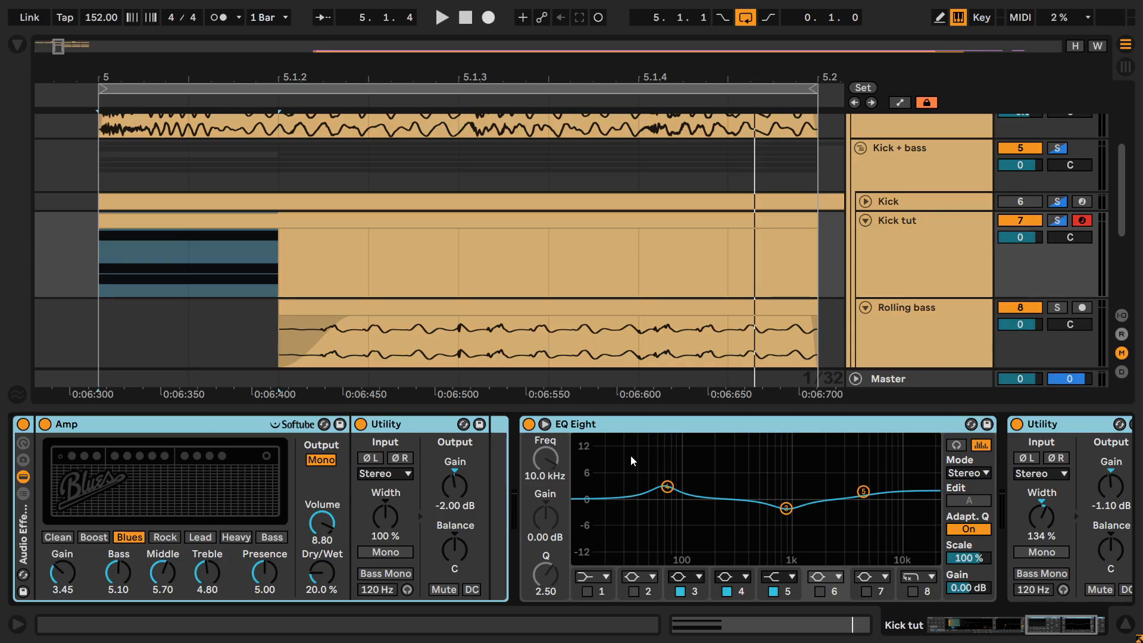
key("space")
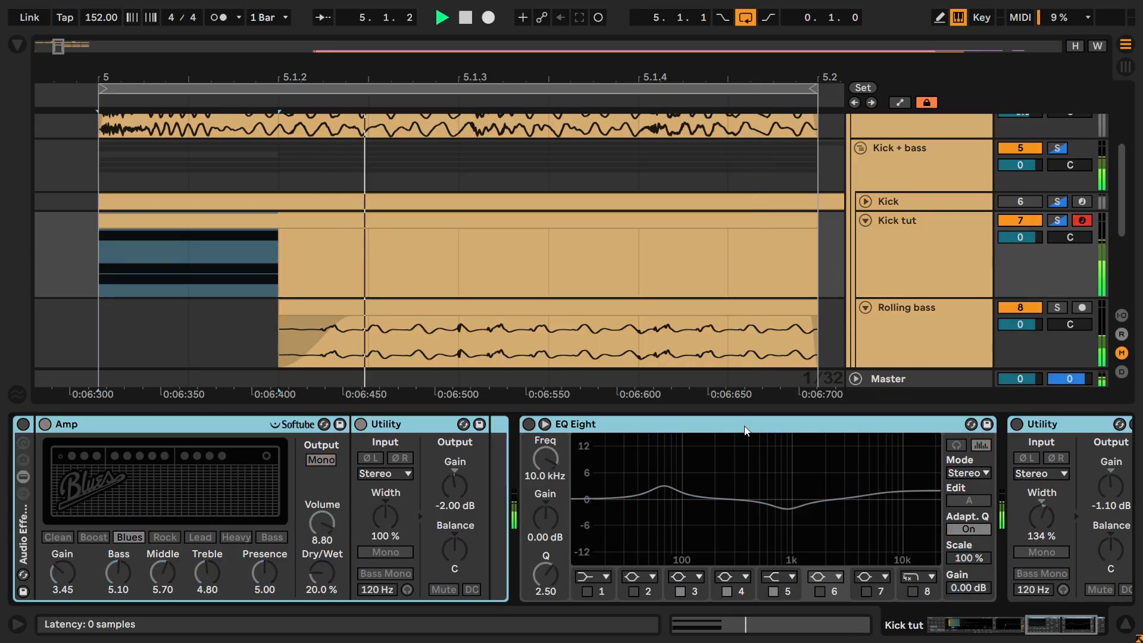
left_click_drag(1059, 624, 361, 625)
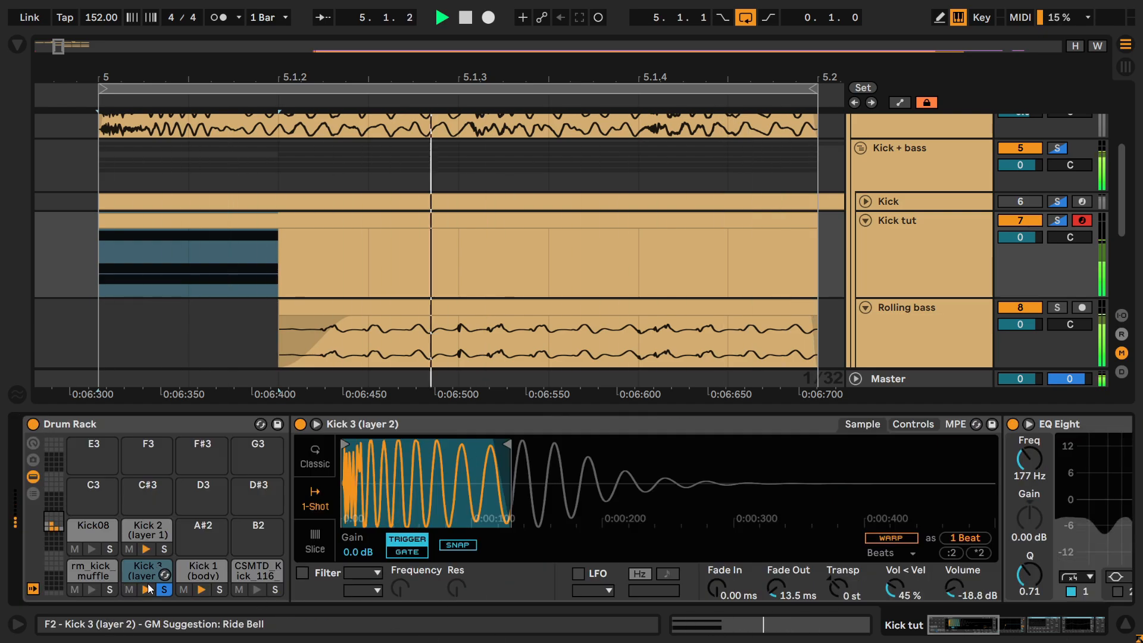
left_click(1001, 627)
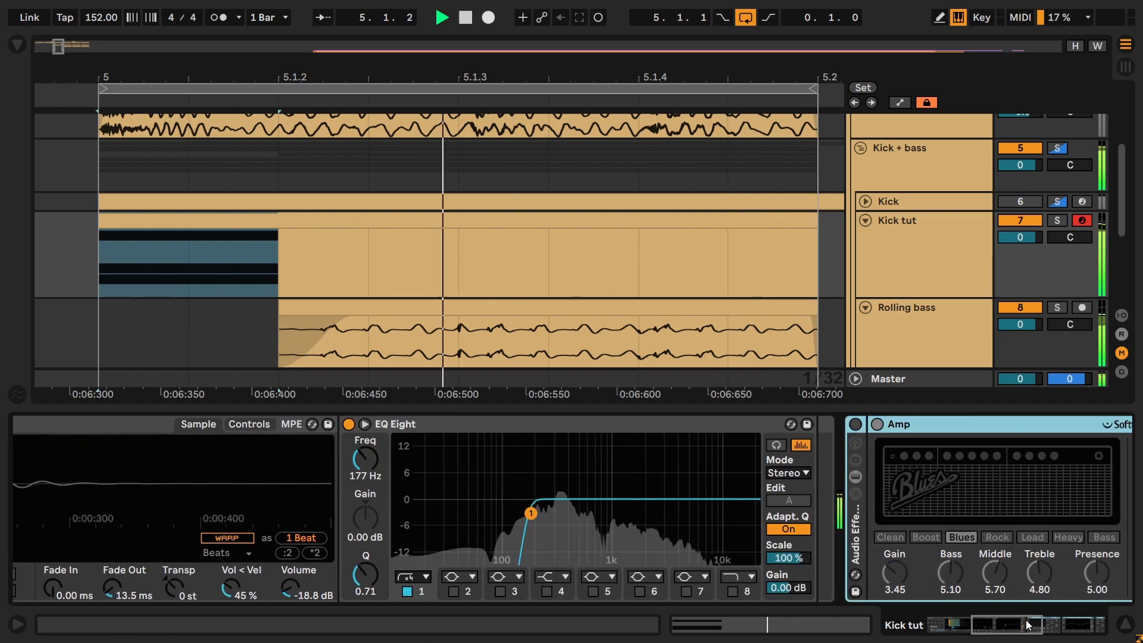
left_click(477, 423)
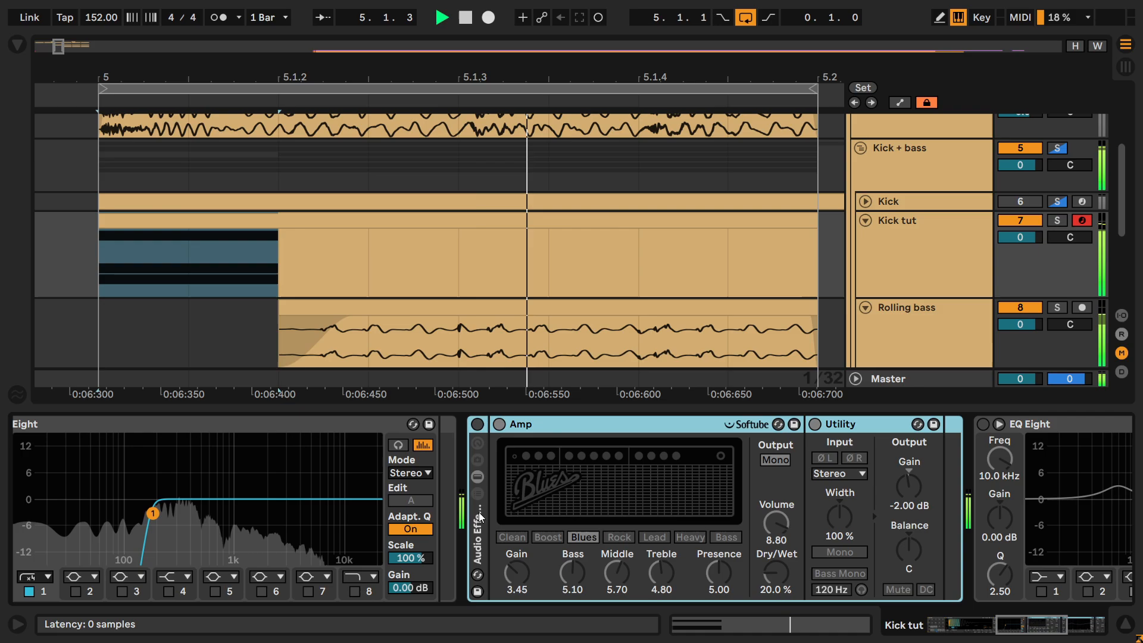
left_click(476, 423)
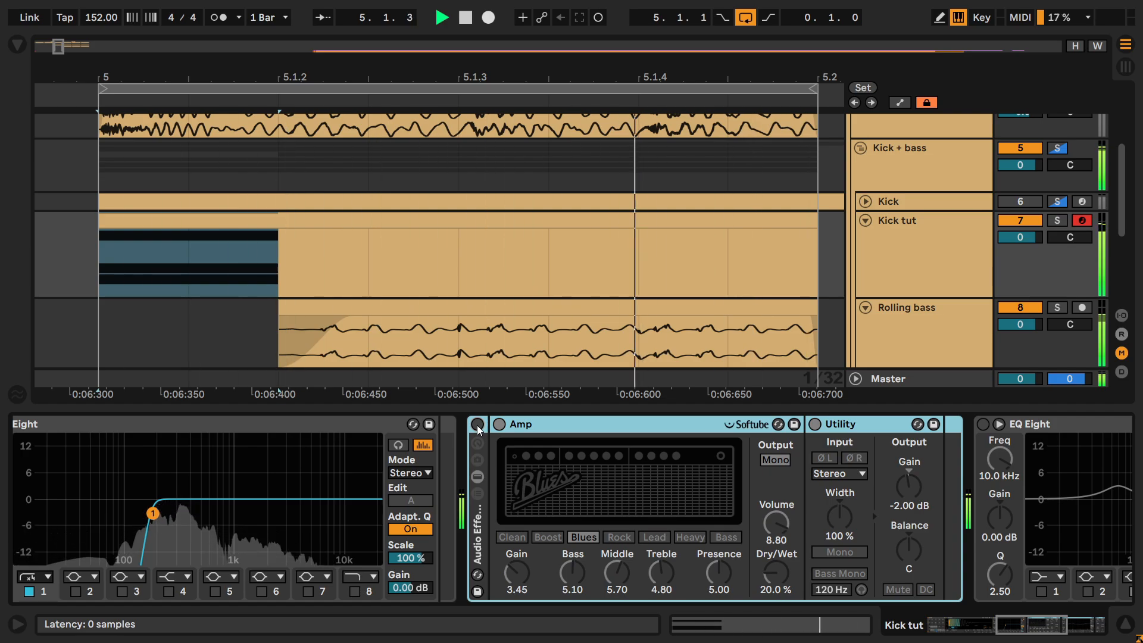
left_click(477, 424)
Step: Toggle the EQ Eight after the Amp rack to compare its effect on the kick, leaving it enabled
left_click_drag(1029, 622, 1065, 616)
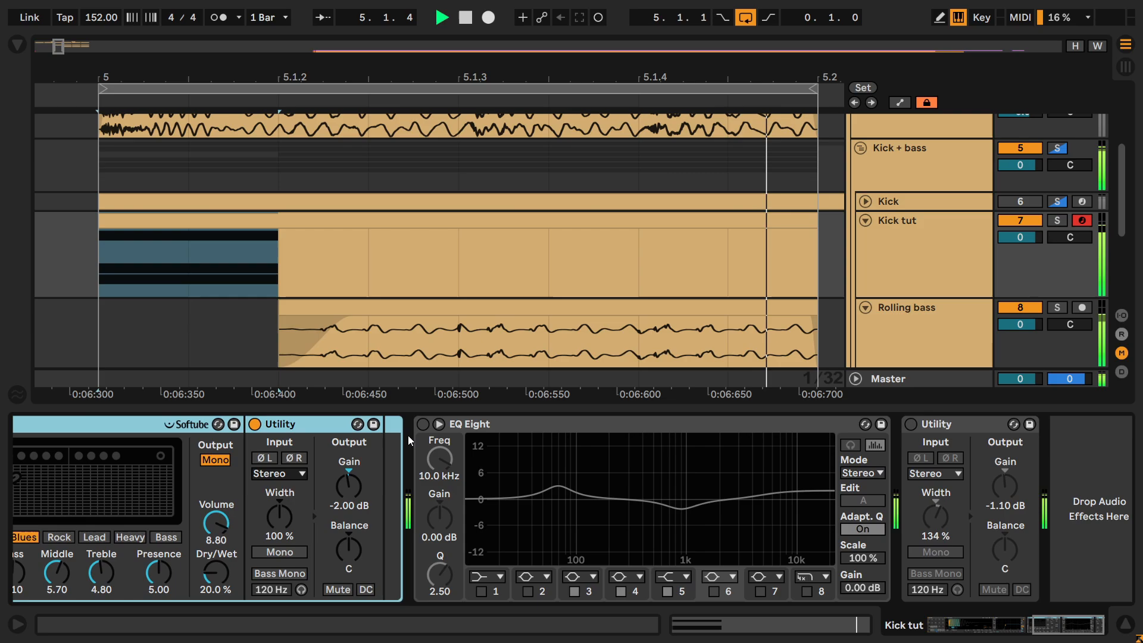
left_click(423, 424)
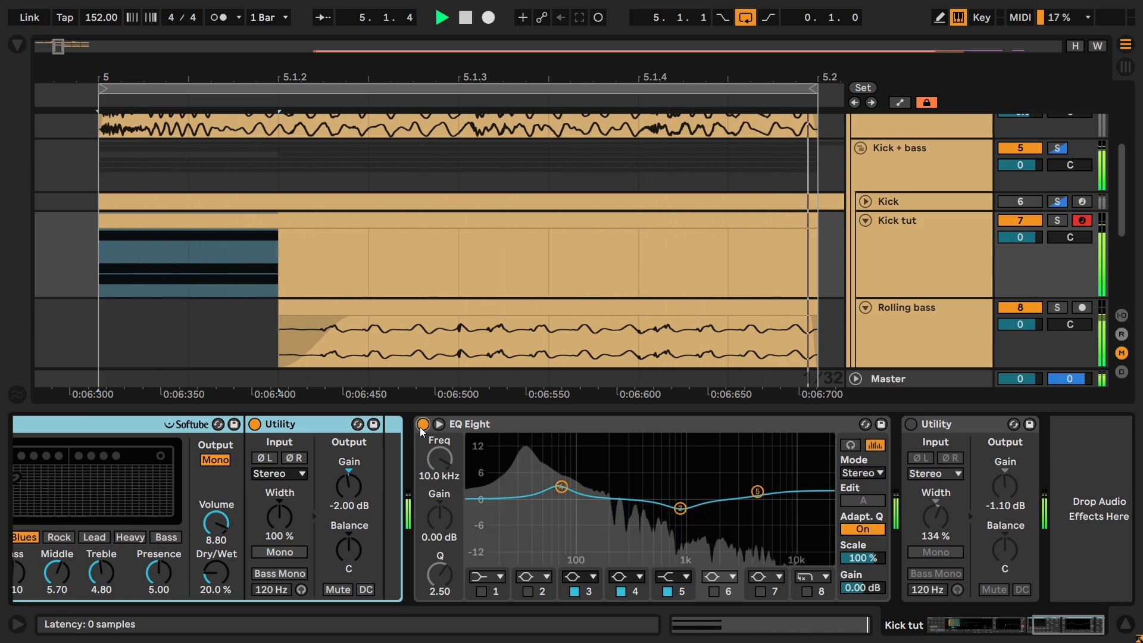
left_click(422, 424)
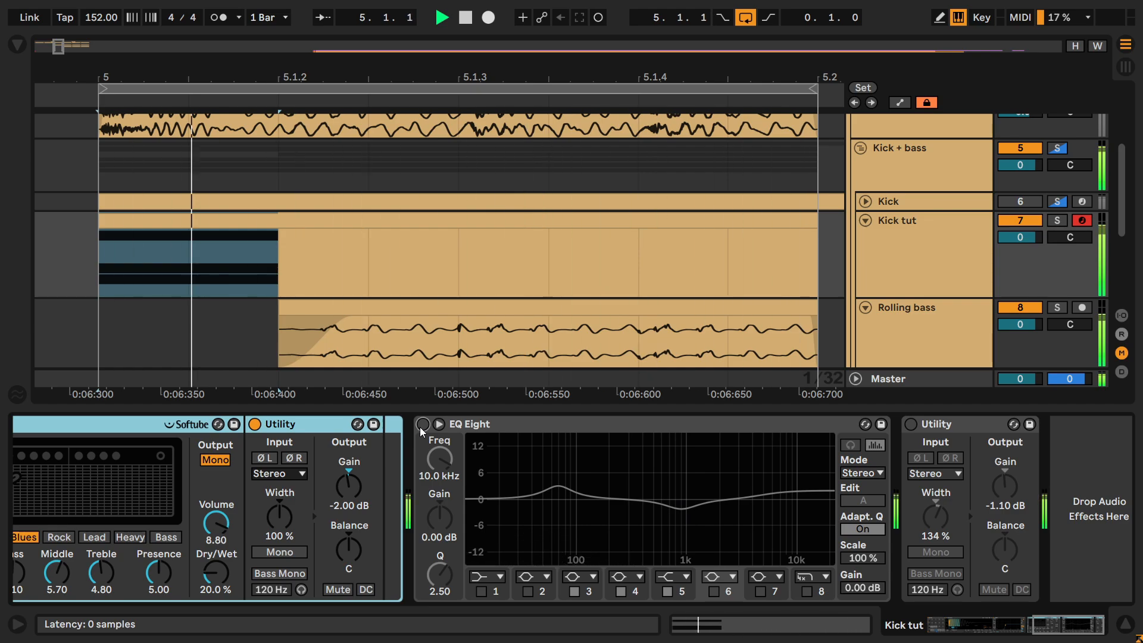
left_click(420, 426)
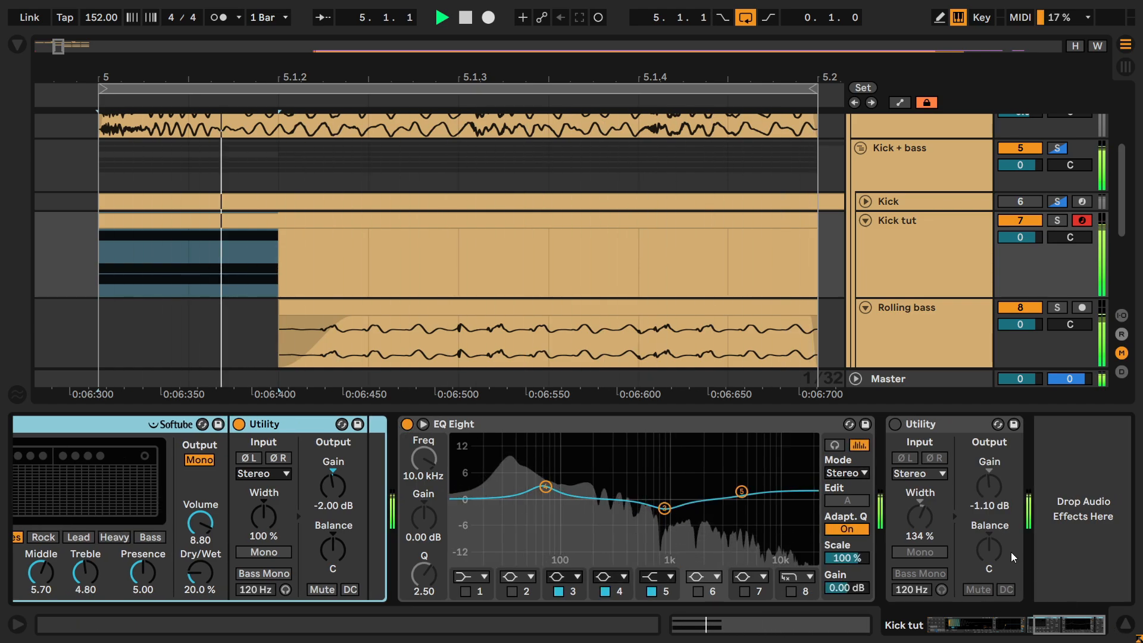